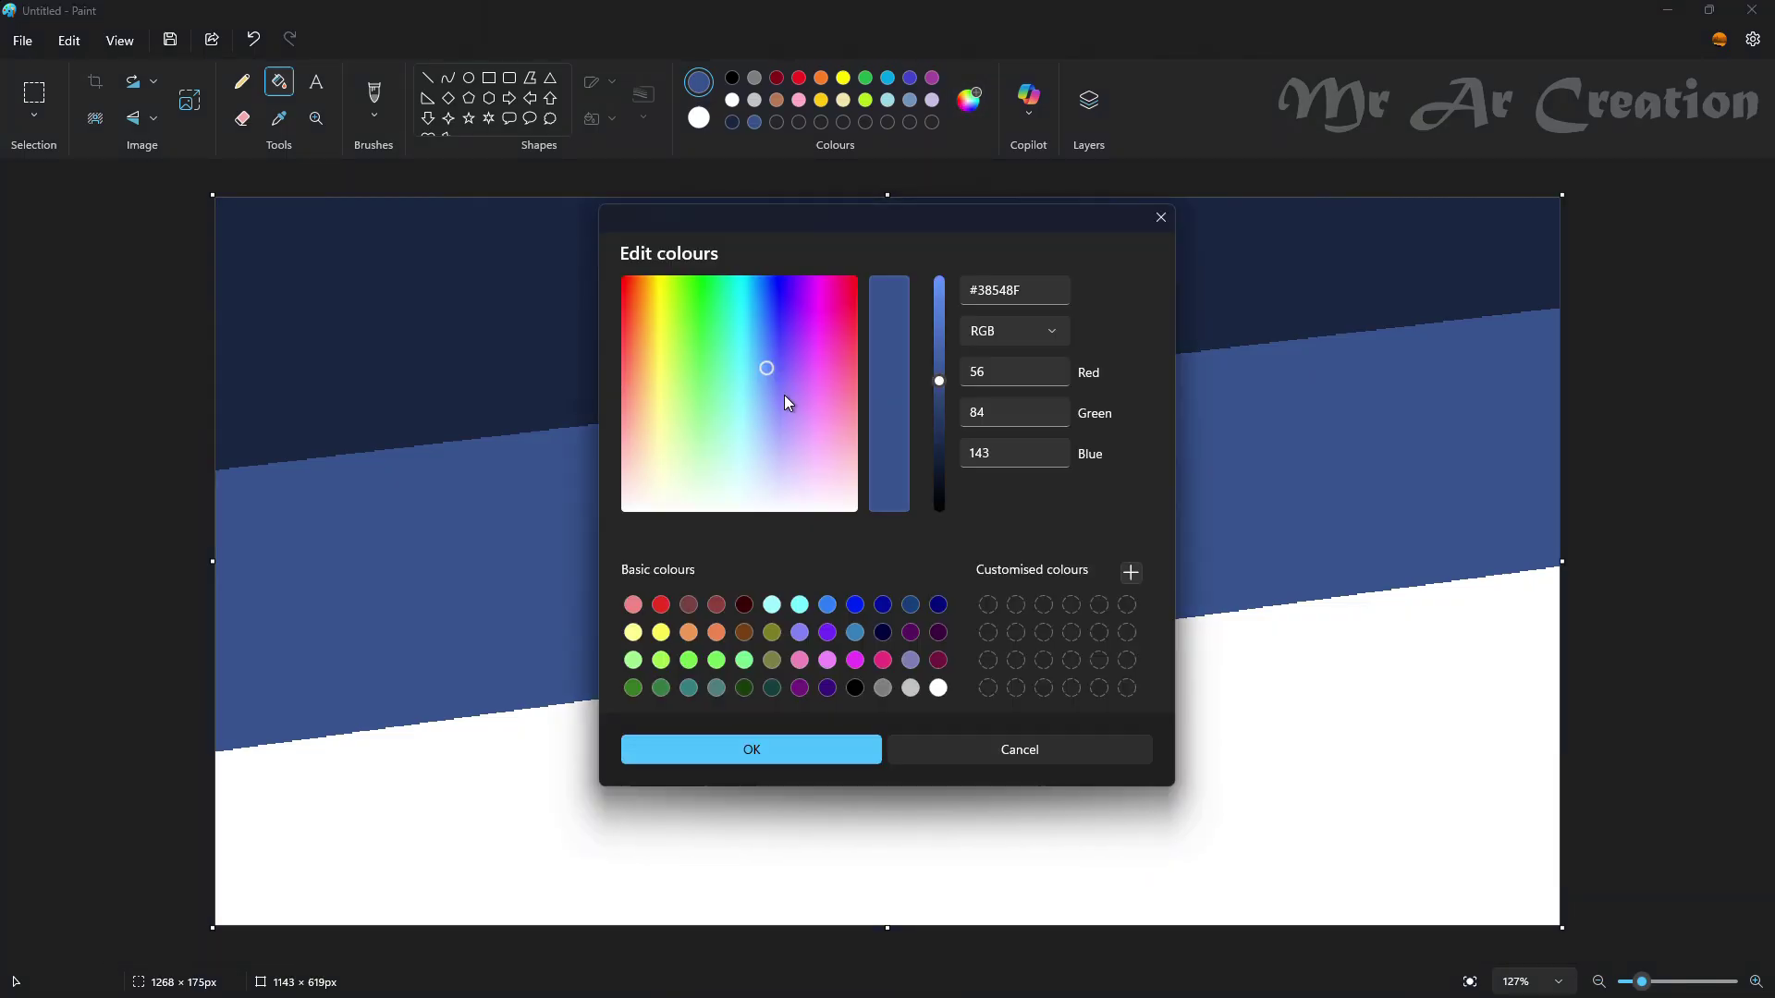
# - Draw a slanted line about 901 × 132 px across the lower white area and fill the band above it with bright violet-pink
pyautogui.click(806, 370)
pyautogui.click(810, 403)
pyautogui.click(938, 287)
pyautogui.click(752, 750)
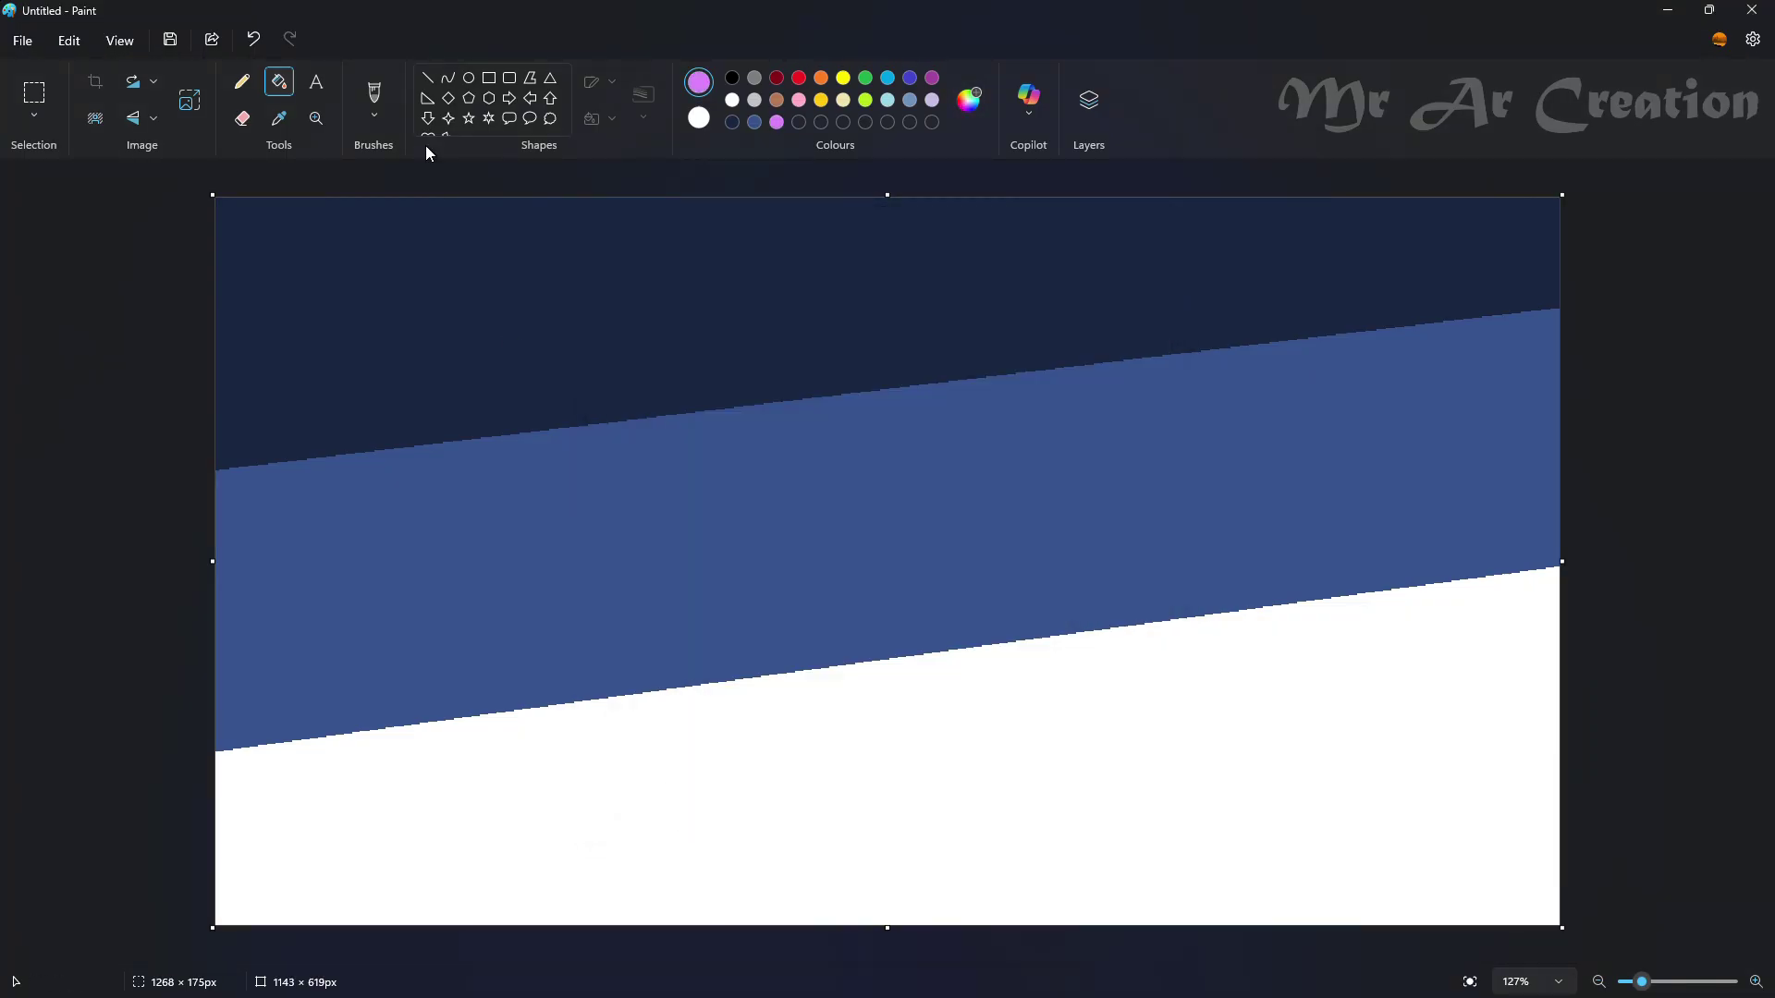
pyautogui.click(427, 79)
pyautogui.moveTo(682, 922)
pyautogui.mouseDown()
pyautogui.moveTo(1054, 840)
pyautogui.moveTo(1738, 766)
pyautogui.mouseUp()
pyautogui.moveTo(1388, 824); pyautogui.dragTo(1369, 830)
pyautogui.click(279, 89)
pyautogui.click(933, 744)
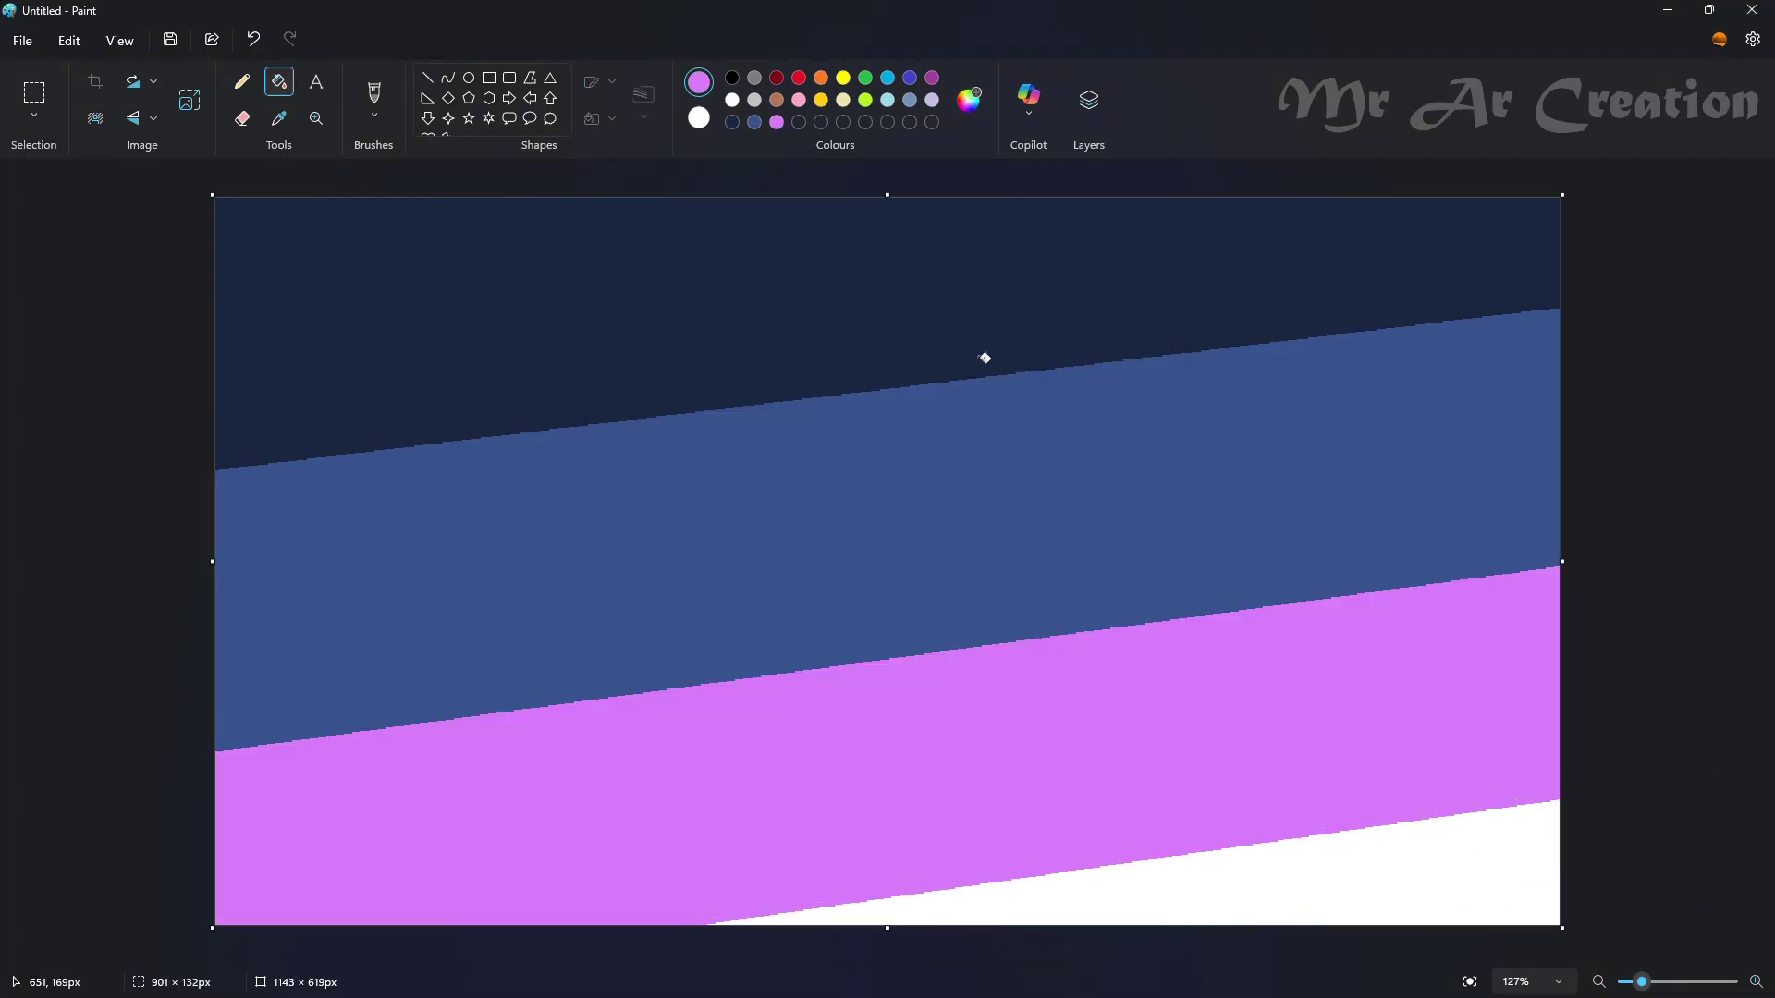
# - Choose a light lavender colour and fill the remaining white corner with it
pyautogui.click(972, 108)
pyautogui.click(798, 426)
pyautogui.click(793, 444)
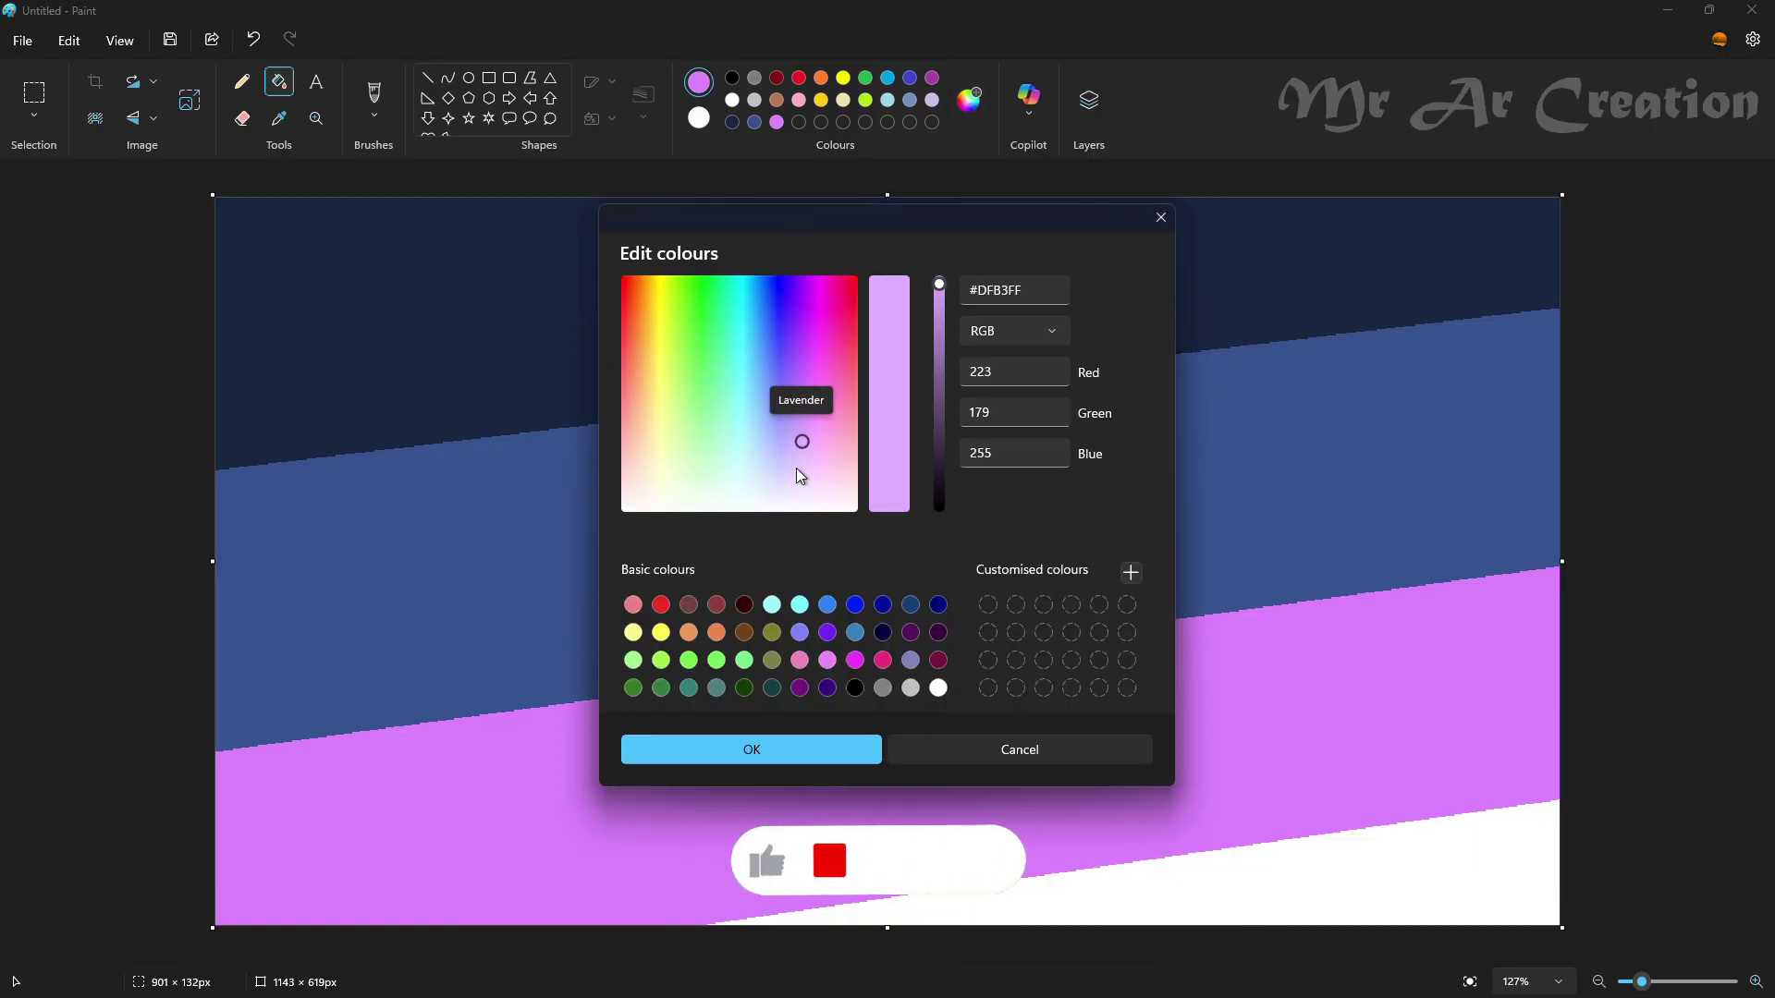
pyautogui.click(840, 746)
pyautogui.click(1017, 906)
# - Resize the image to 1 px wide with proportions unlocked, and enter 1143 px to stretch the width back
pyautogui.click(190, 100)
pyautogui.click(901, 413)
pyautogui.click(887, 482)
pyautogui.click(820, 481)
pyautogui.press('BackSpace')
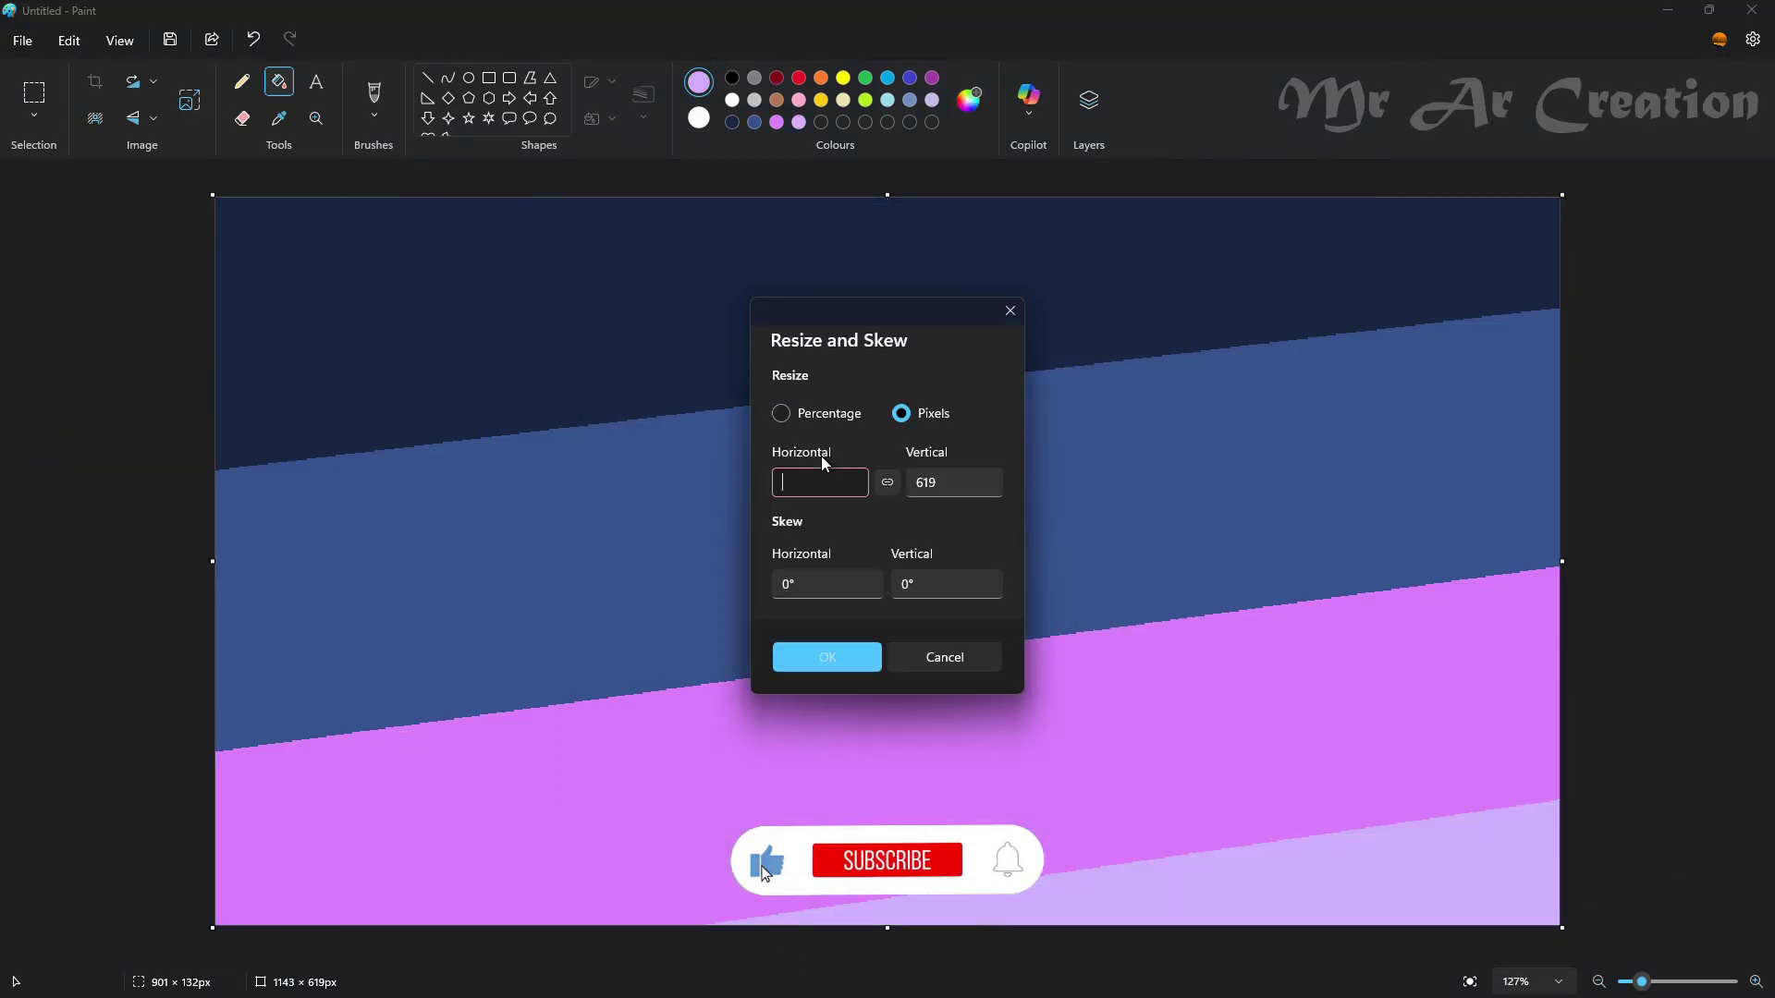
pyautogui.write('100')
pyautogui.doubleClick(811, 477)
pyautogui.write('1143')
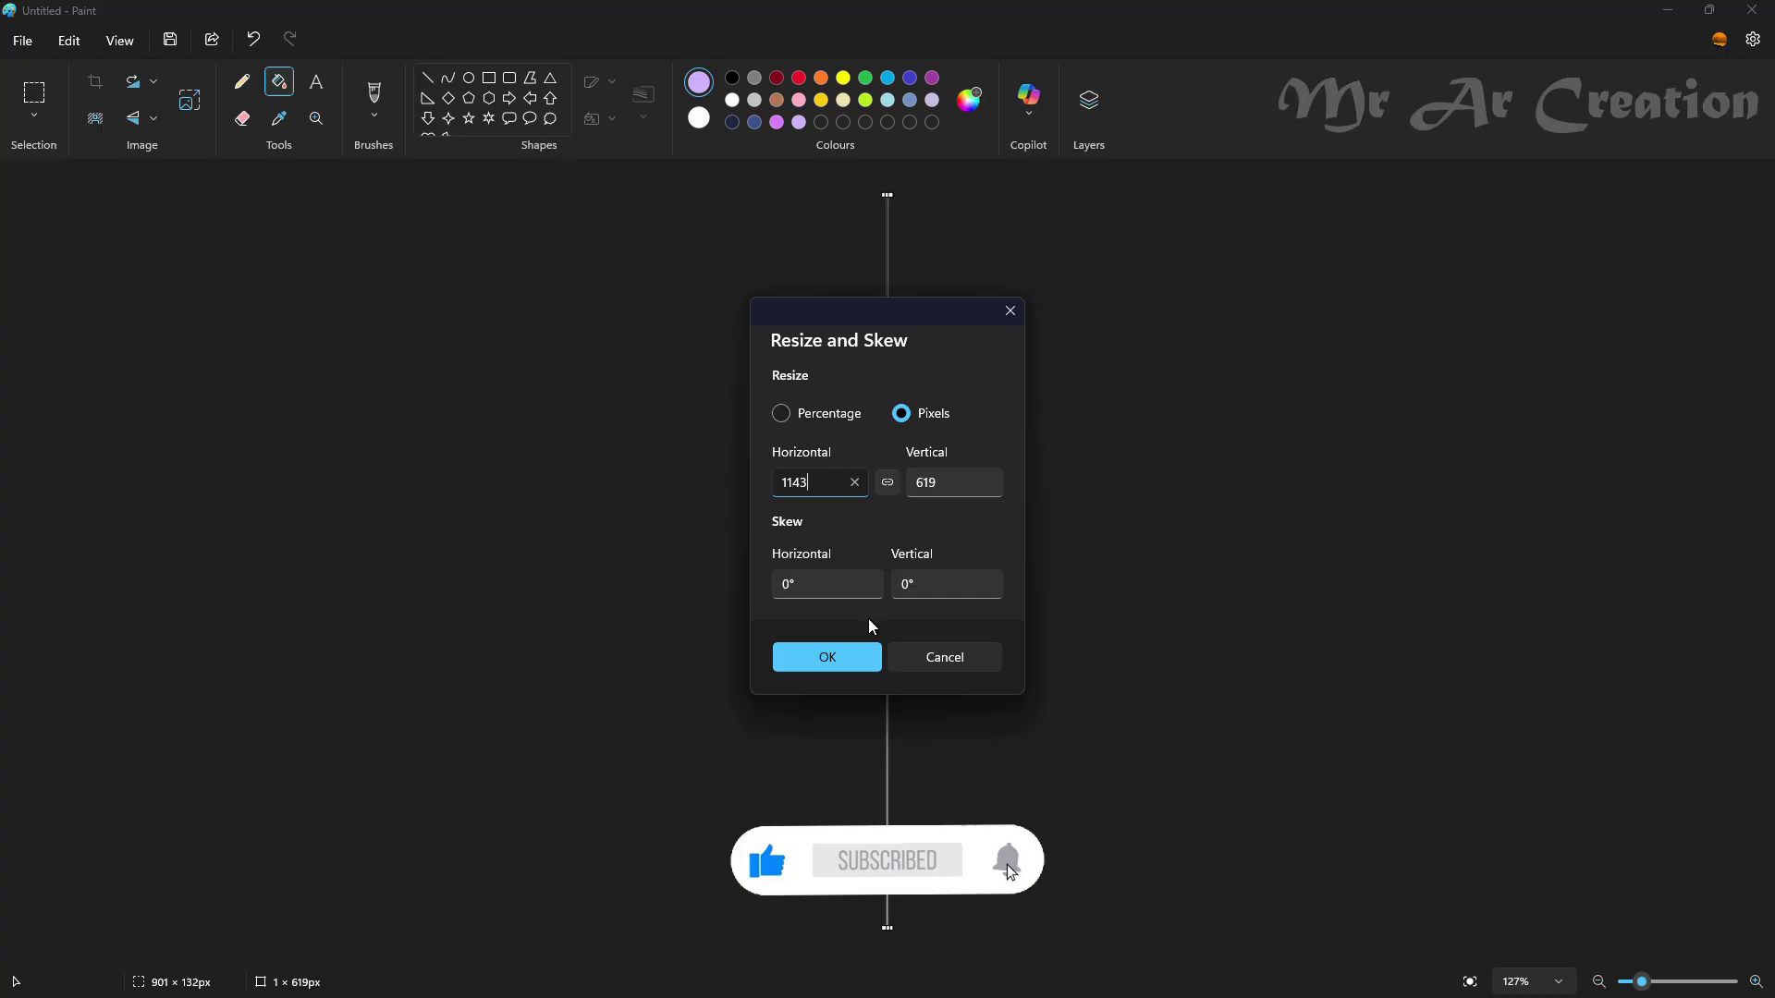
# - Squash the image height to 5 px and stretch it back to 619 px with proportions unlocked to blend the bands
pyautogui.doubleClick(958, 470)
pyautogui.write('5')
pyautogui.press('Return')
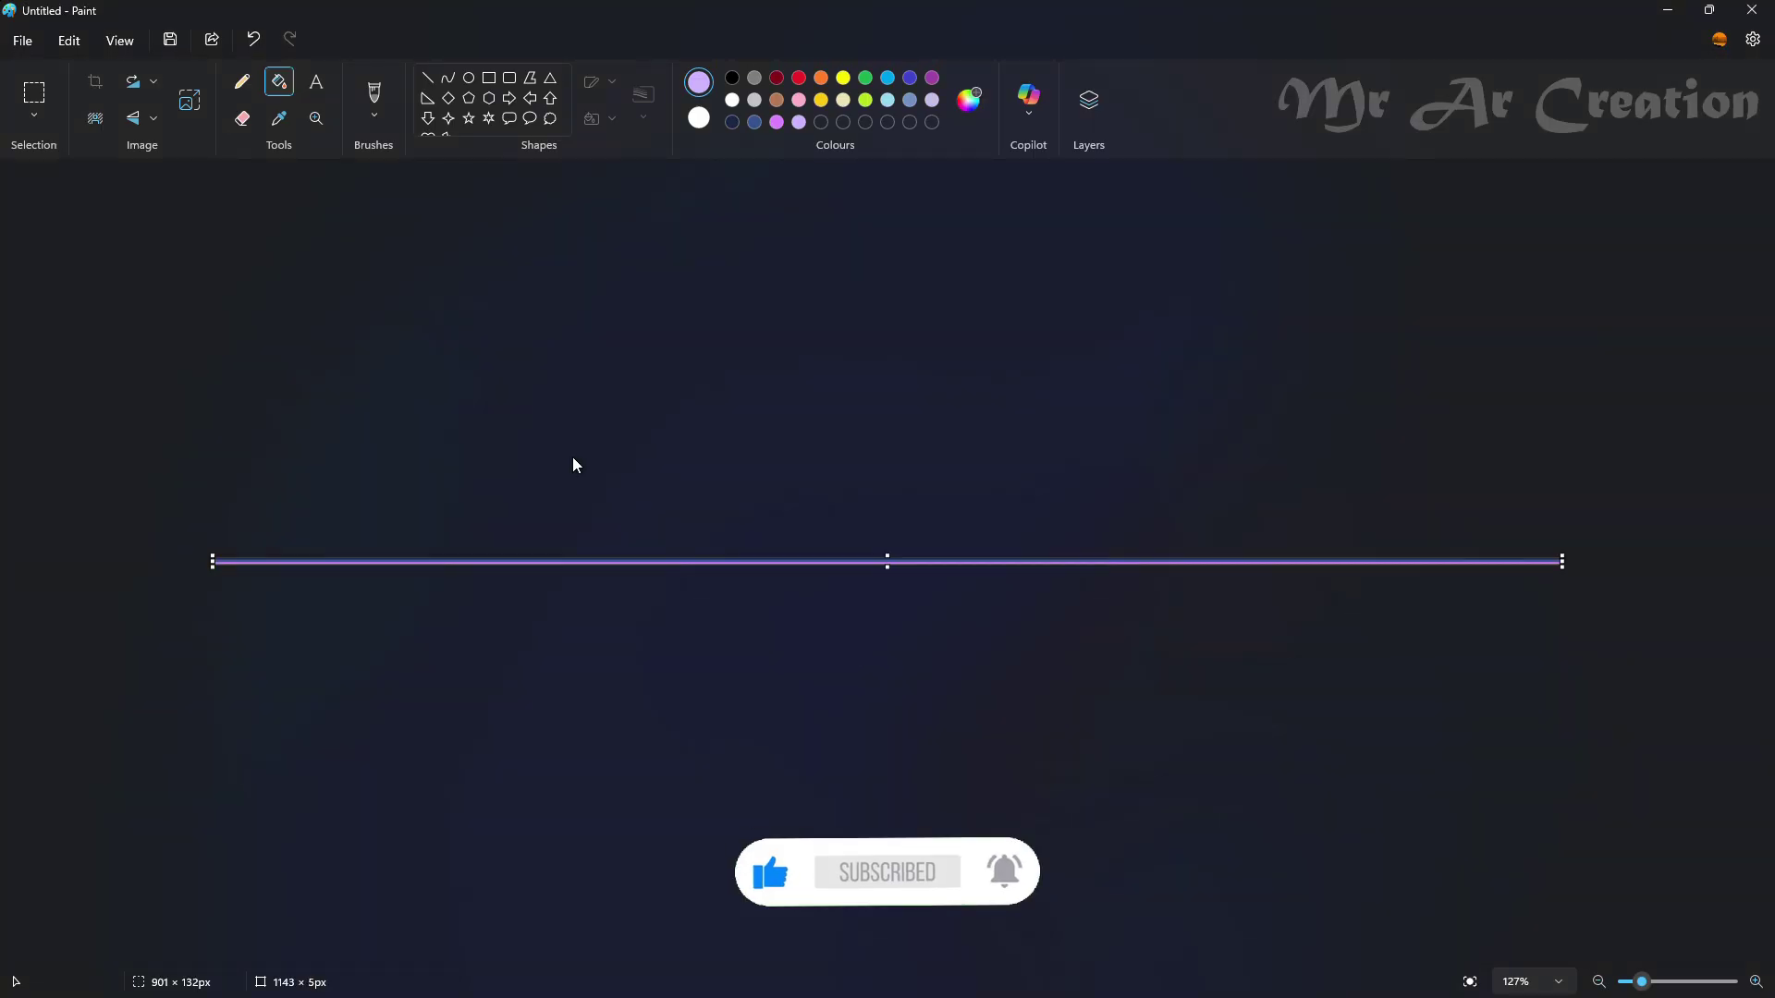
pyautogui.click(189, 100)
pyautogui.click(904, 413)
pyautogui.click(887, 483)
pyautogui.doubleClick(954, 471)
pyautogui.write('619')
pyautogui.press('Return')
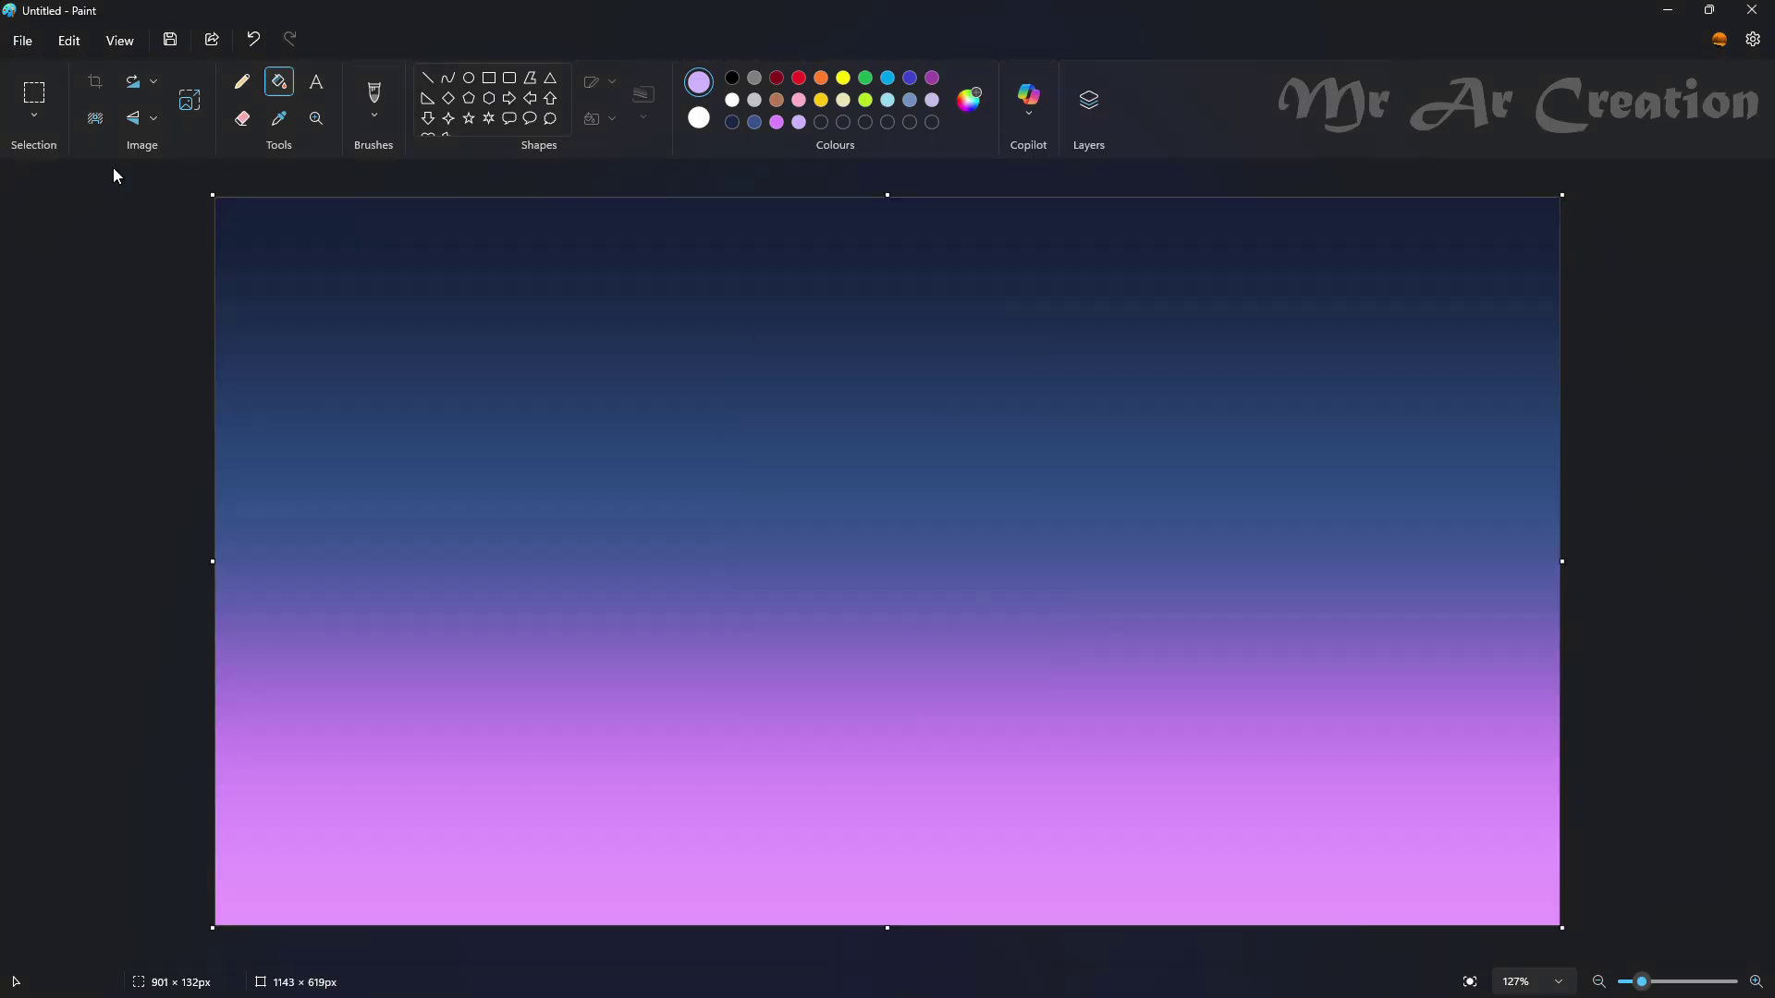
# - Select the whole gradient, squash it to a strip about 190 px high along the canvas bottom, and flip it vertically
pyautogui.click(36, 116)
pyautogui.click(79, 222)
pyautogui.moveTo(887, 196); pyautogui.dragTo(1045, 705)
pyautogui.rightClick(1079, 762)
pyautogui.moveTo(1201, 686)
pyautogui.click(1364, 691)
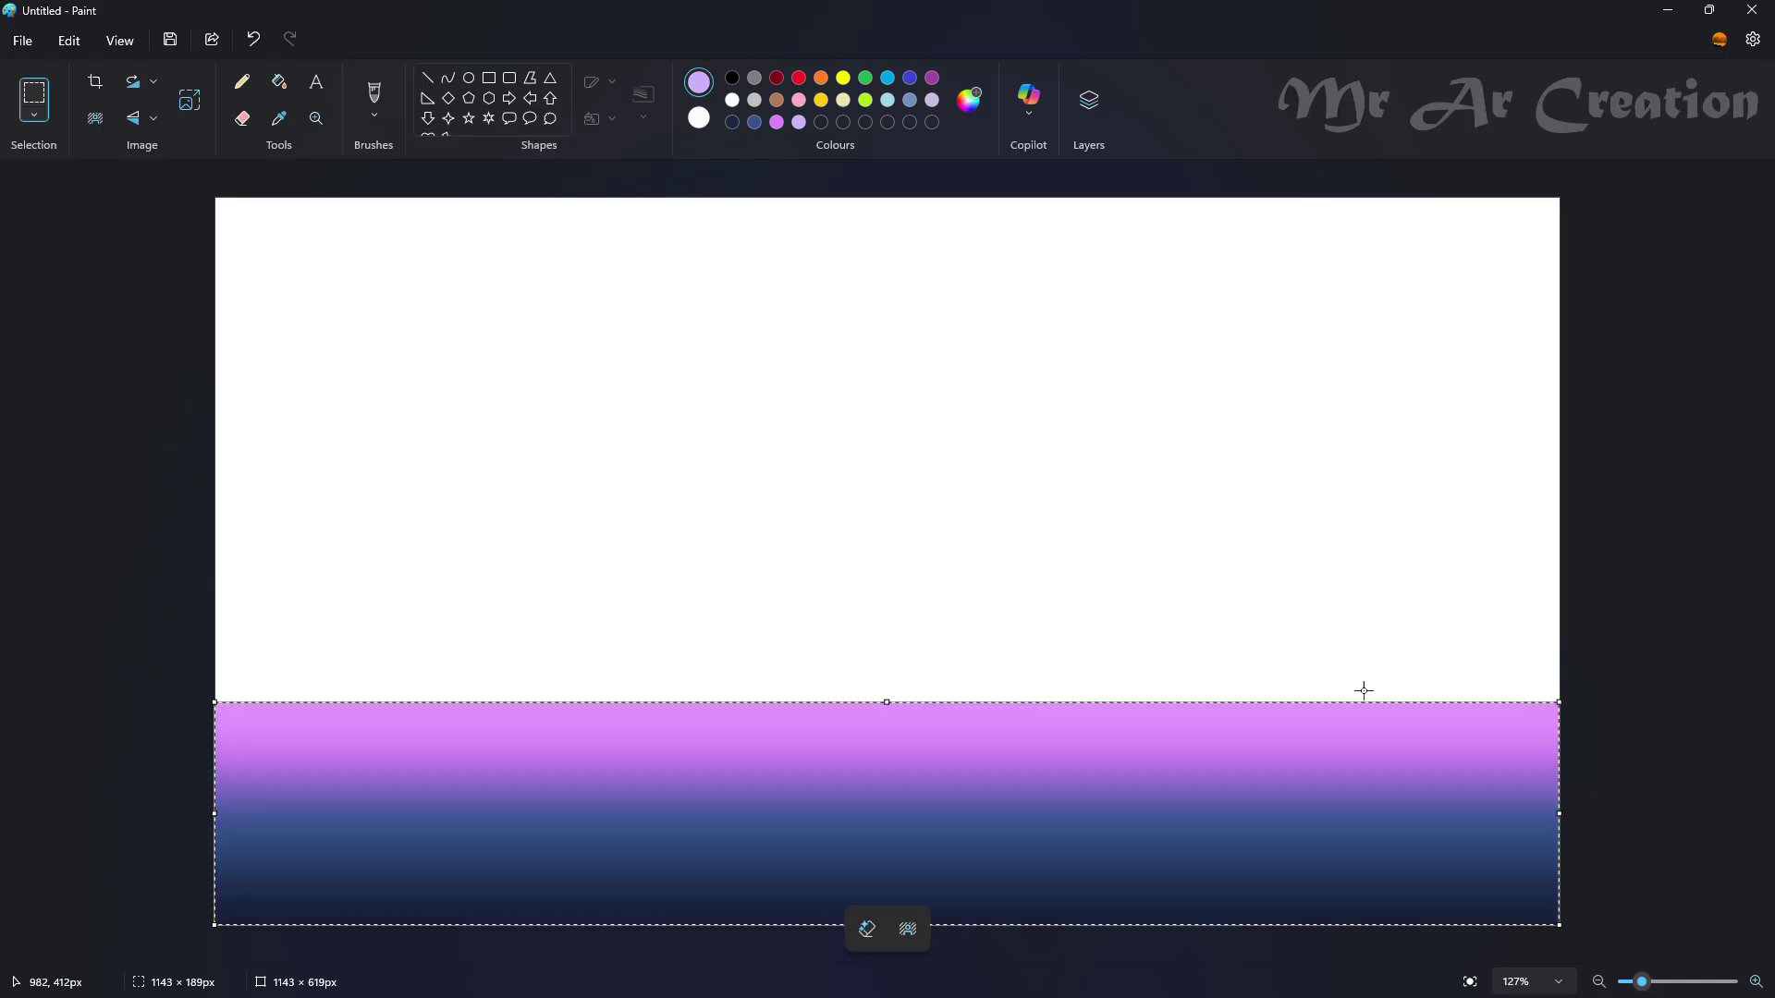
pyautogui.moveTo(887, 702); pyautogui.dragTo(1057, 695)
pyautogui.click(989, 349)
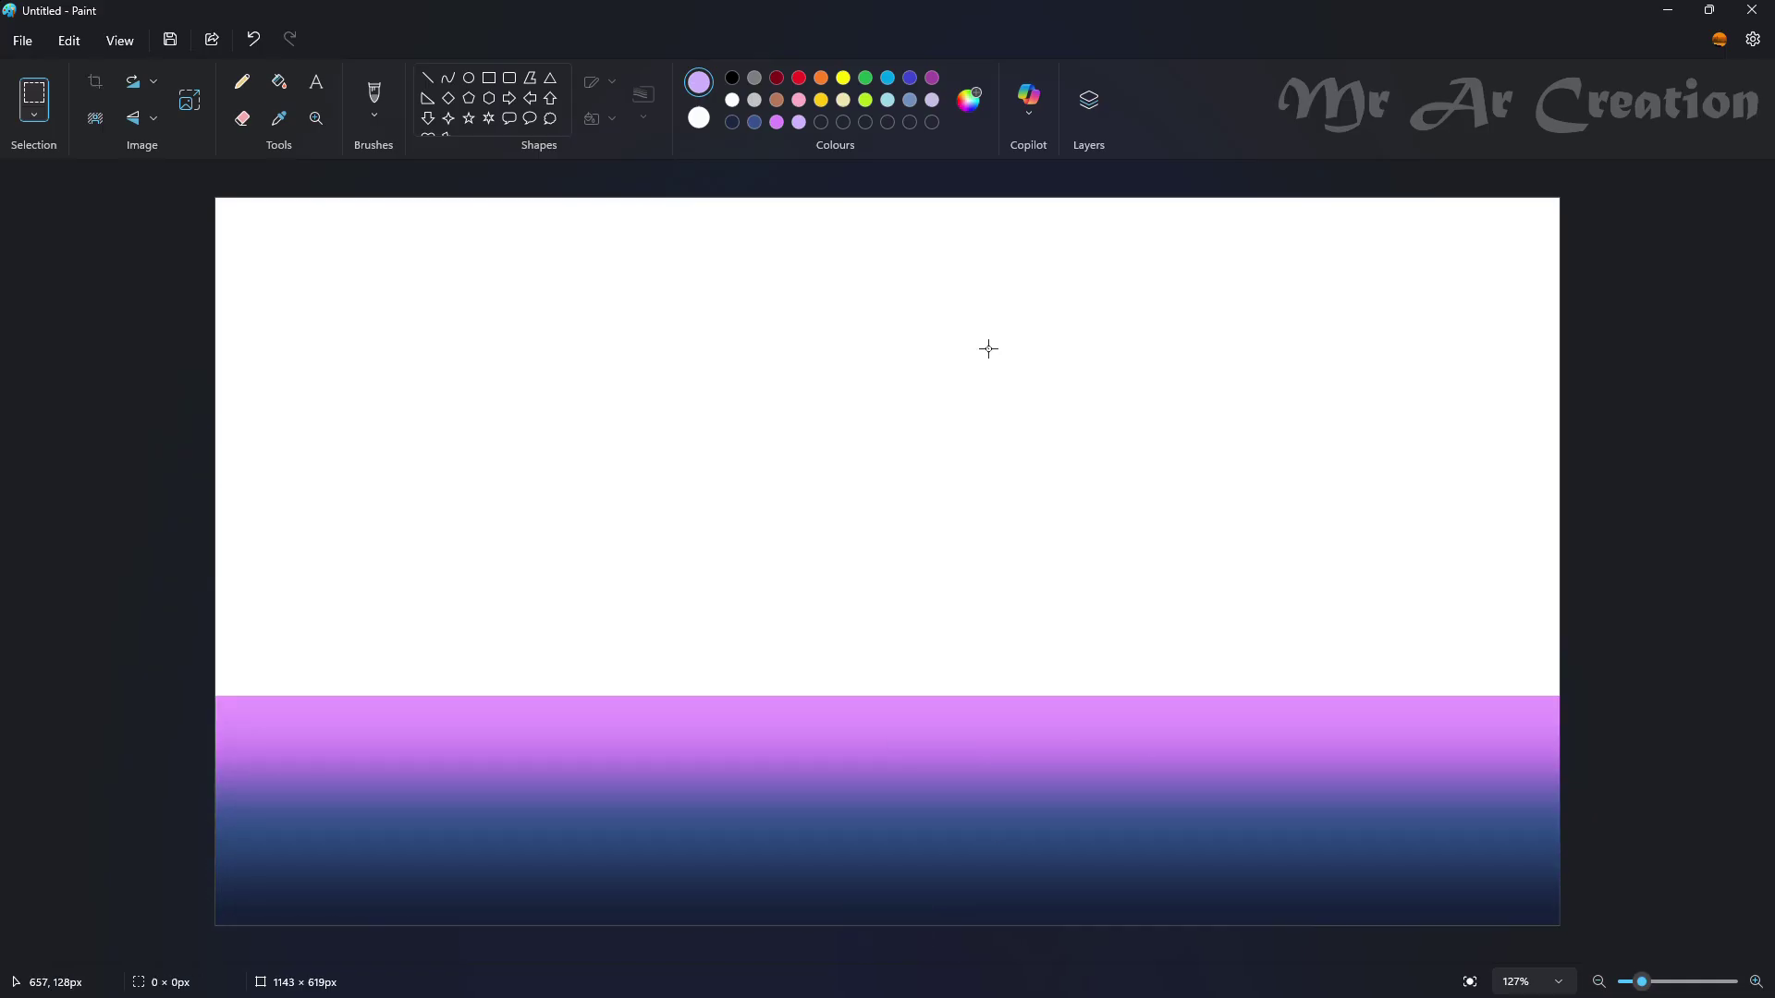
# - Paste the gradient strip at the canvas top, flip it vertically, and stretch it down to about 460 px high as the sky
pyautogui.hotkey('ctrl', 'v')
pyautogui.rightClick(988, 349)
pyautogui.moveTo(1080, 685)
pyautogui.click(1294, 685)
pyautogui.moveTo(887, 424); pyautogui.dragTo(1235, 738)
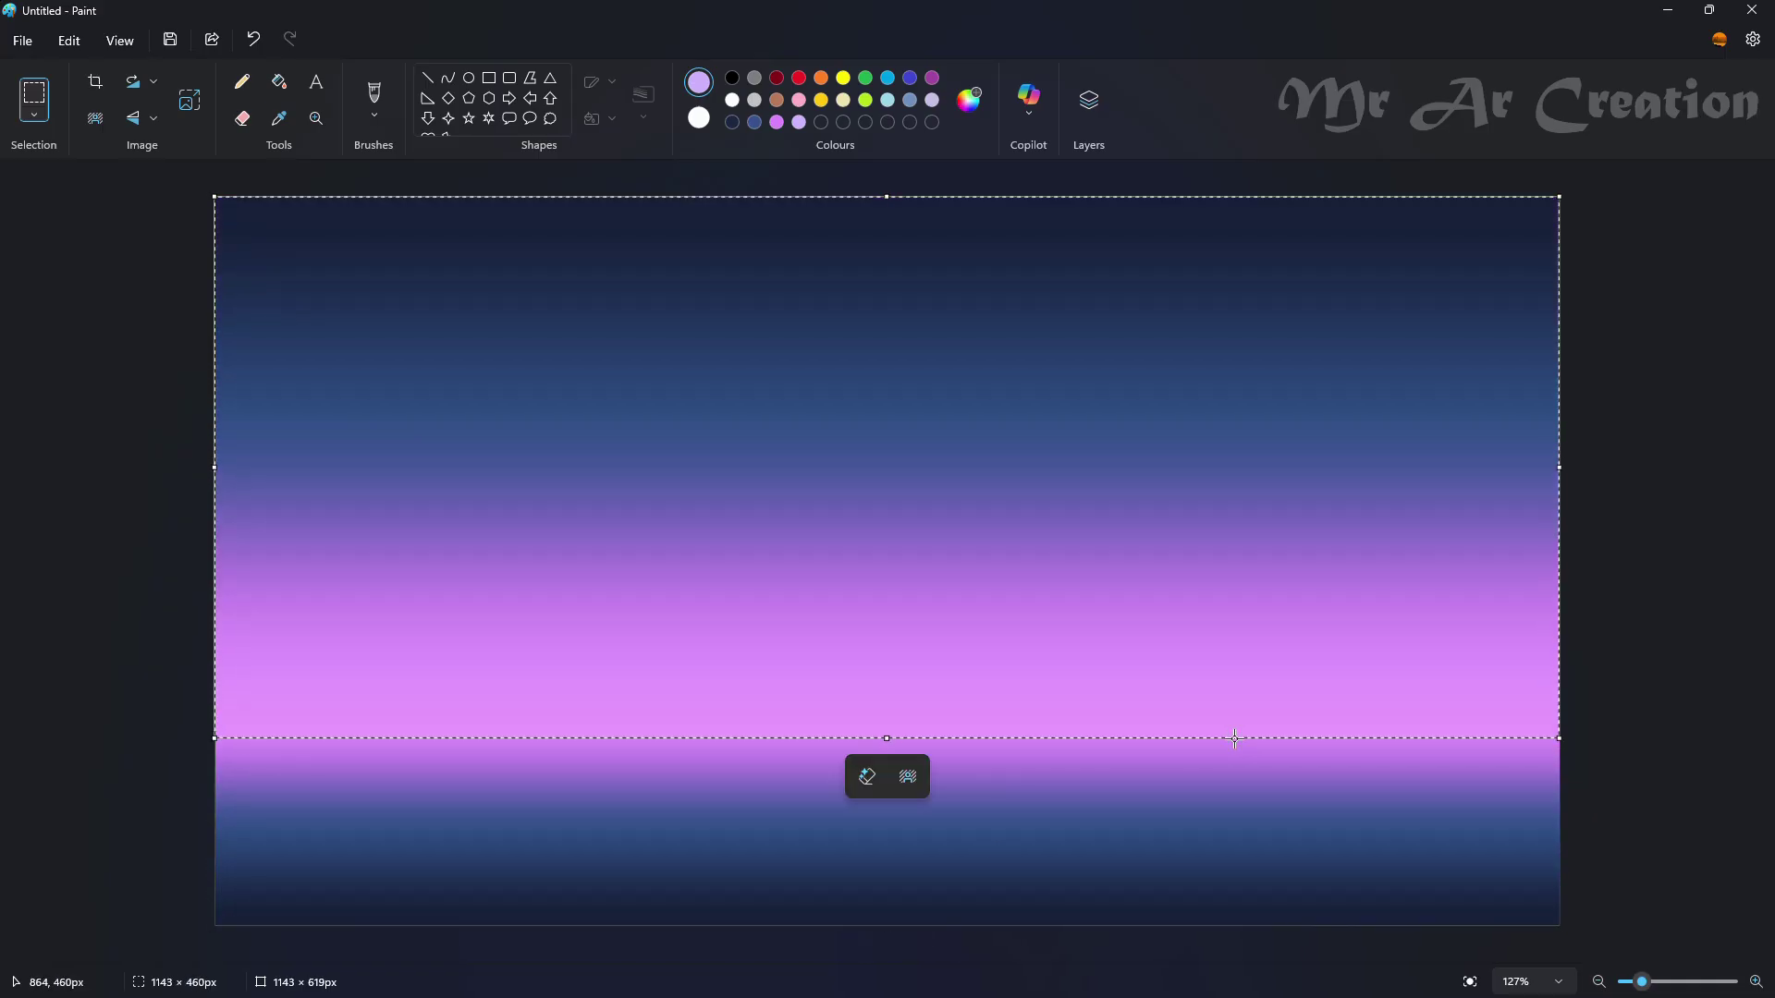
pyautogui.click(1579, 477)
# - On a new layer, sketch a hill outline along the left horizon with the Pencil and fill it with purple sampled from the sky
pyautogui.click(1089, 100)
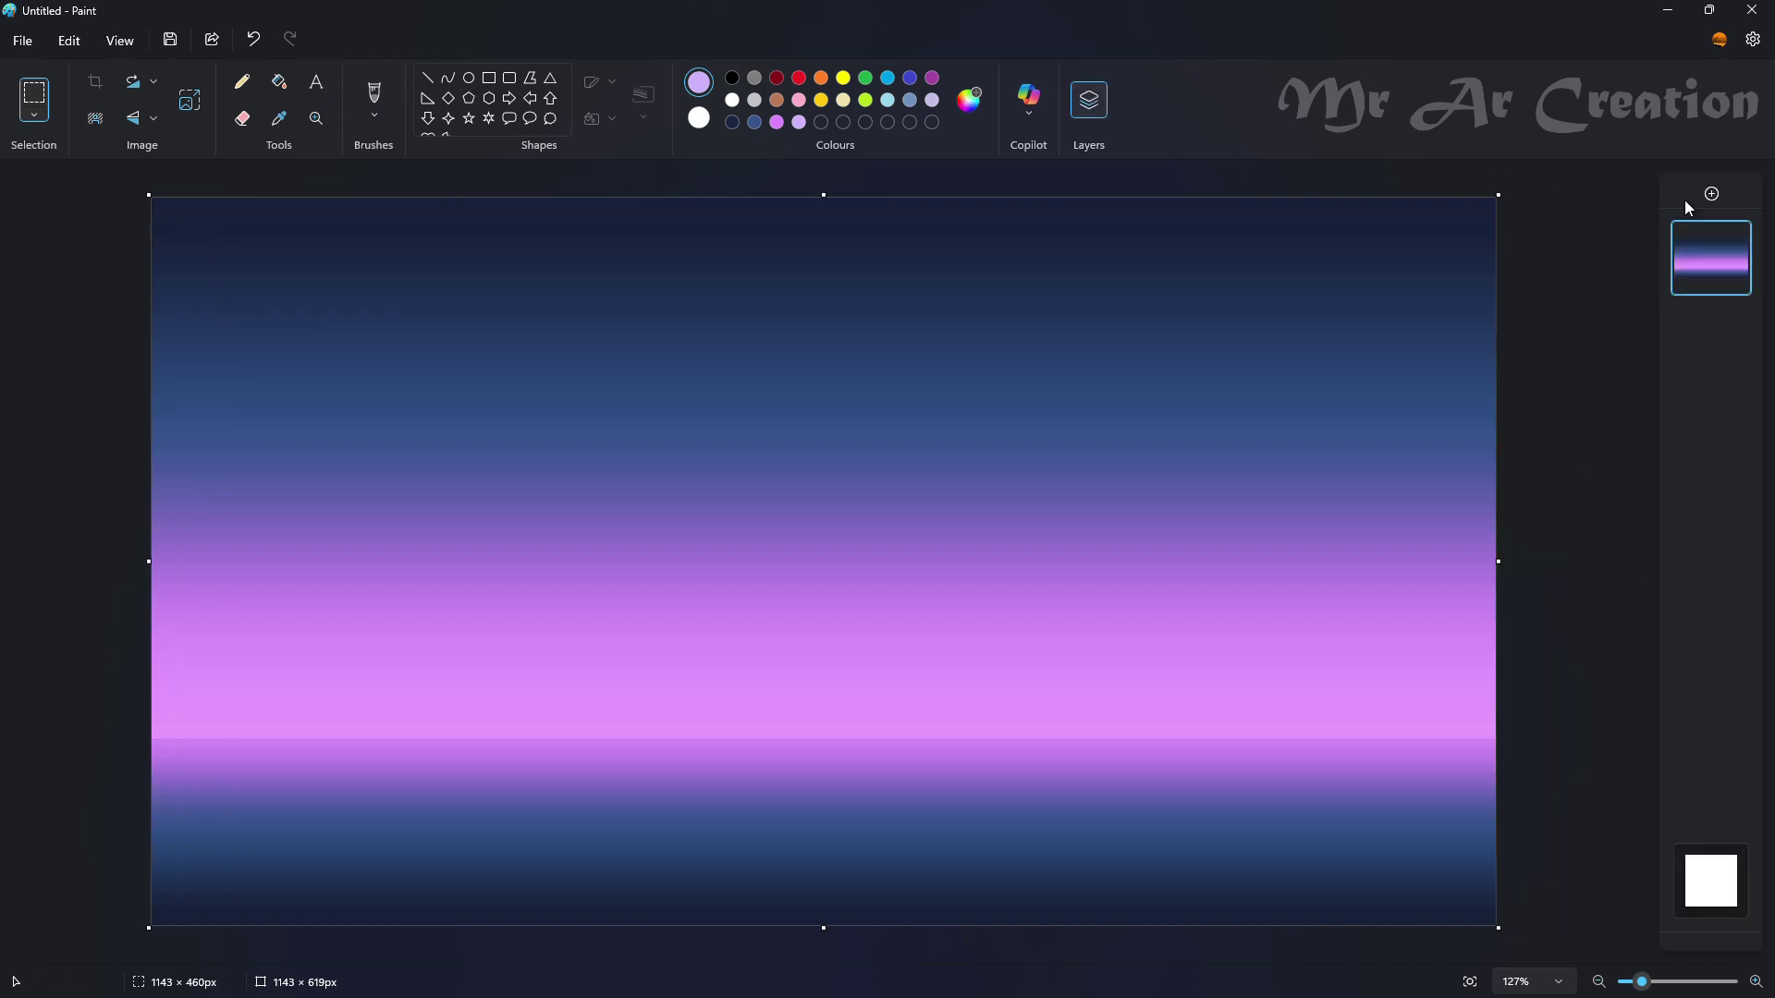
pyautogui.click(1712, 194)
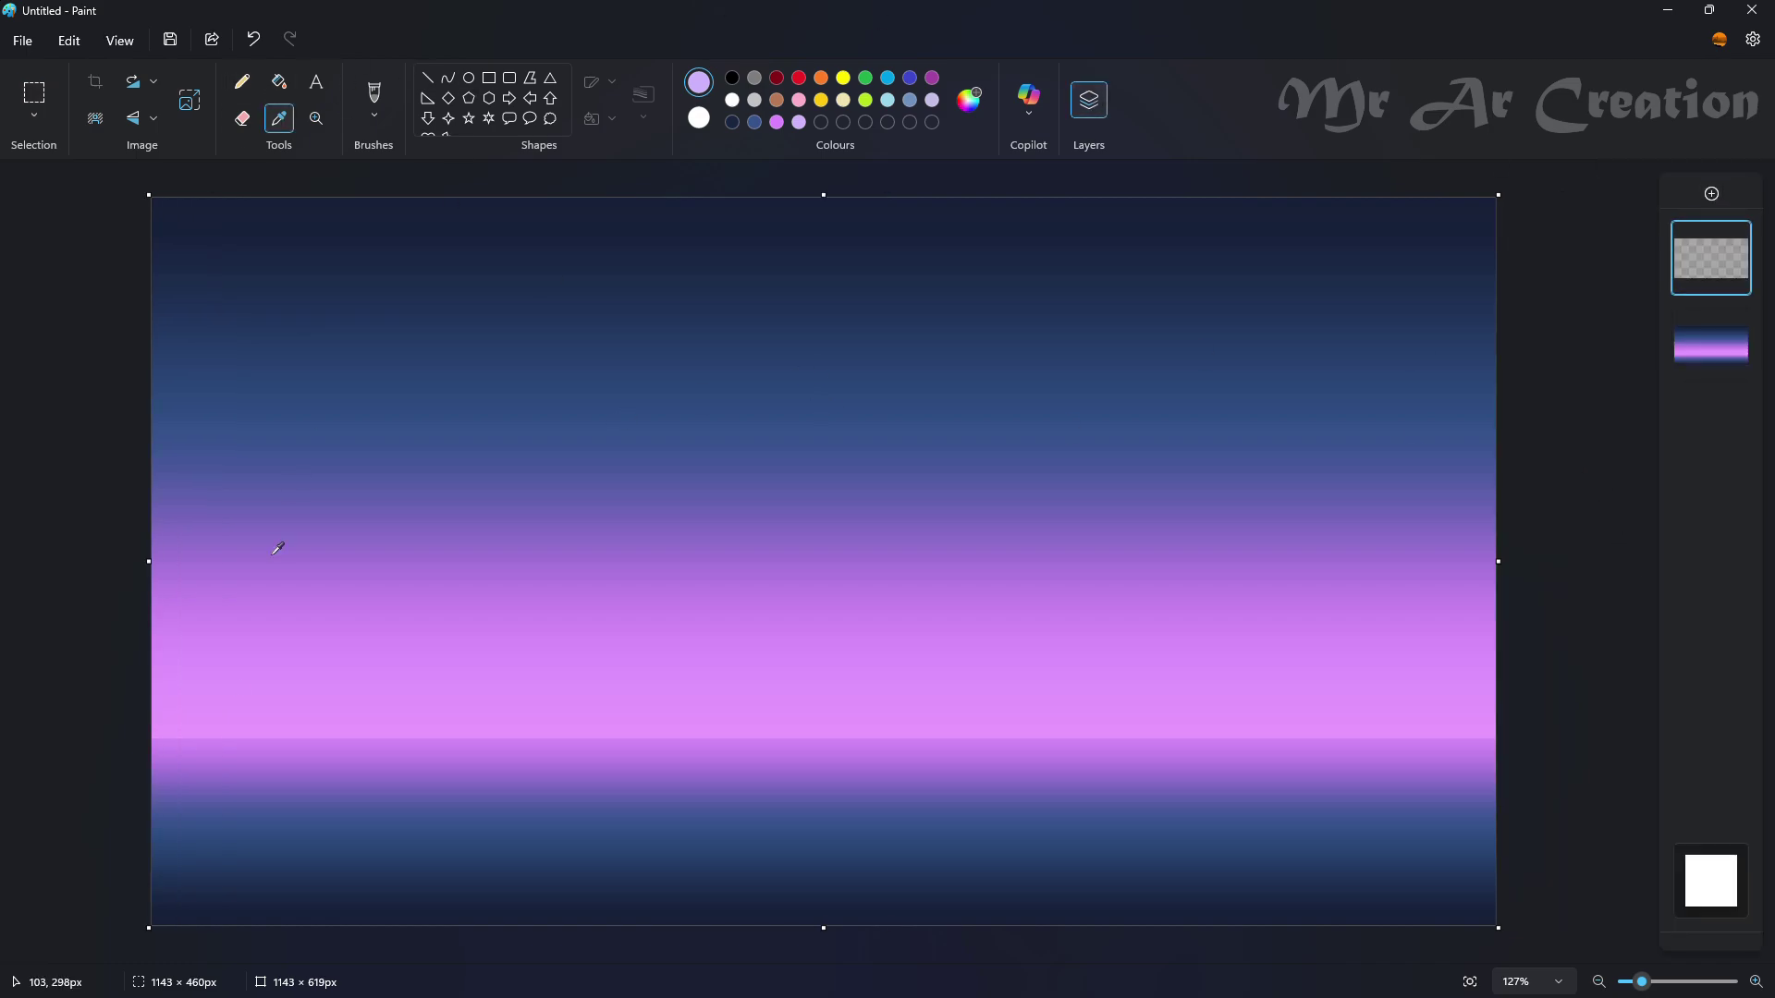
pyautogui.click(243, 83)
pyautogui.scroll(2, 55, 702)
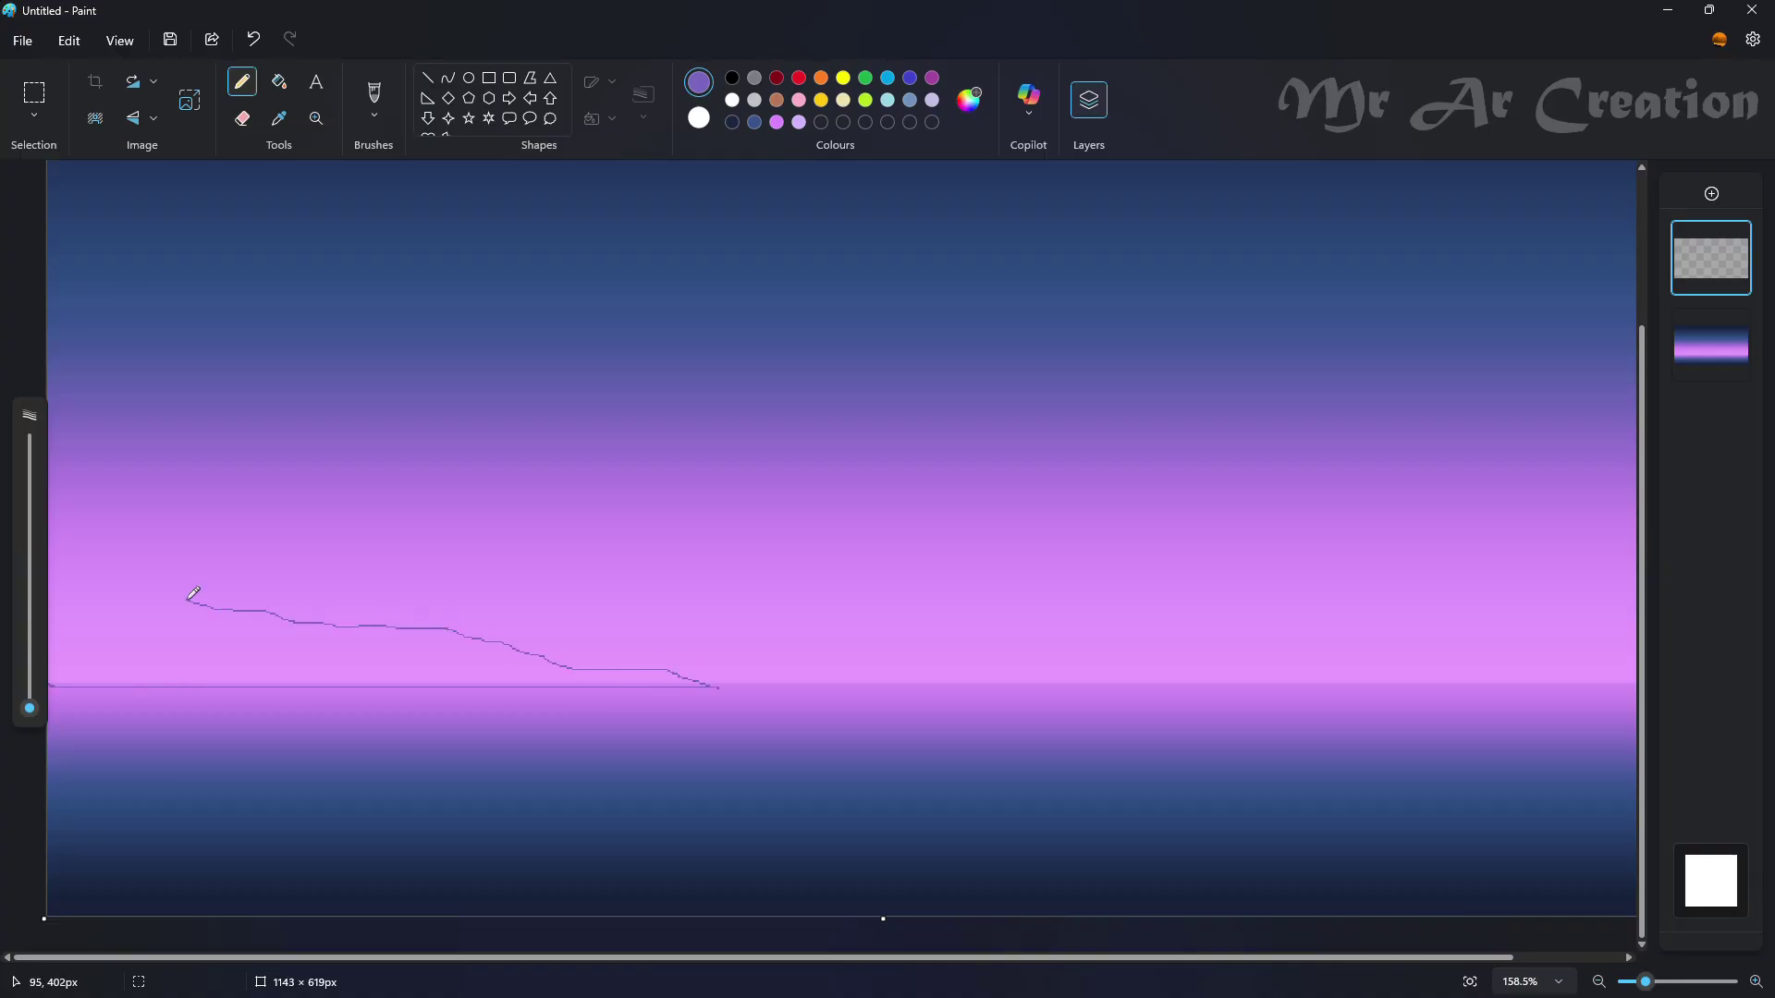
pyautogui.click(279, 81)
pyautogui.click(233, 636)
pyautogui.scroll(-2, 562, 610)
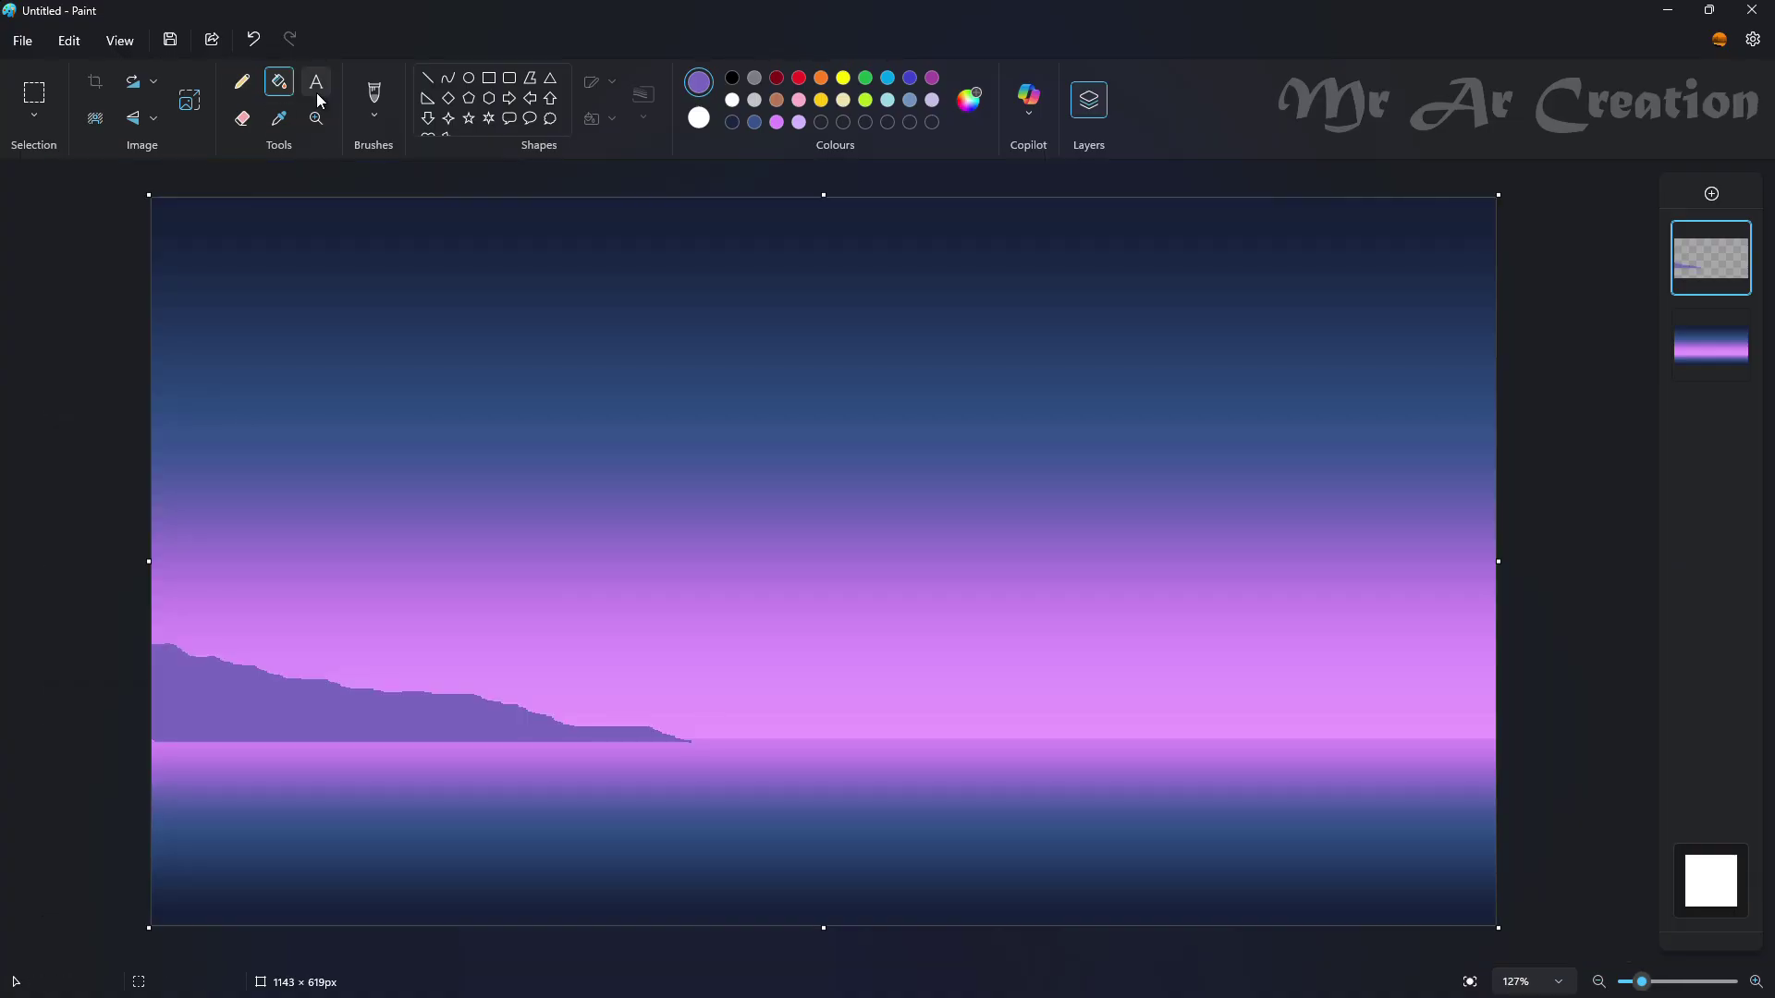
# - Sketch a second hill outline at the right edge, extending into the water, and fill it with the same purple
pyautogui.click(242, 82)
pyautogui.scroll(2, 924, 741)
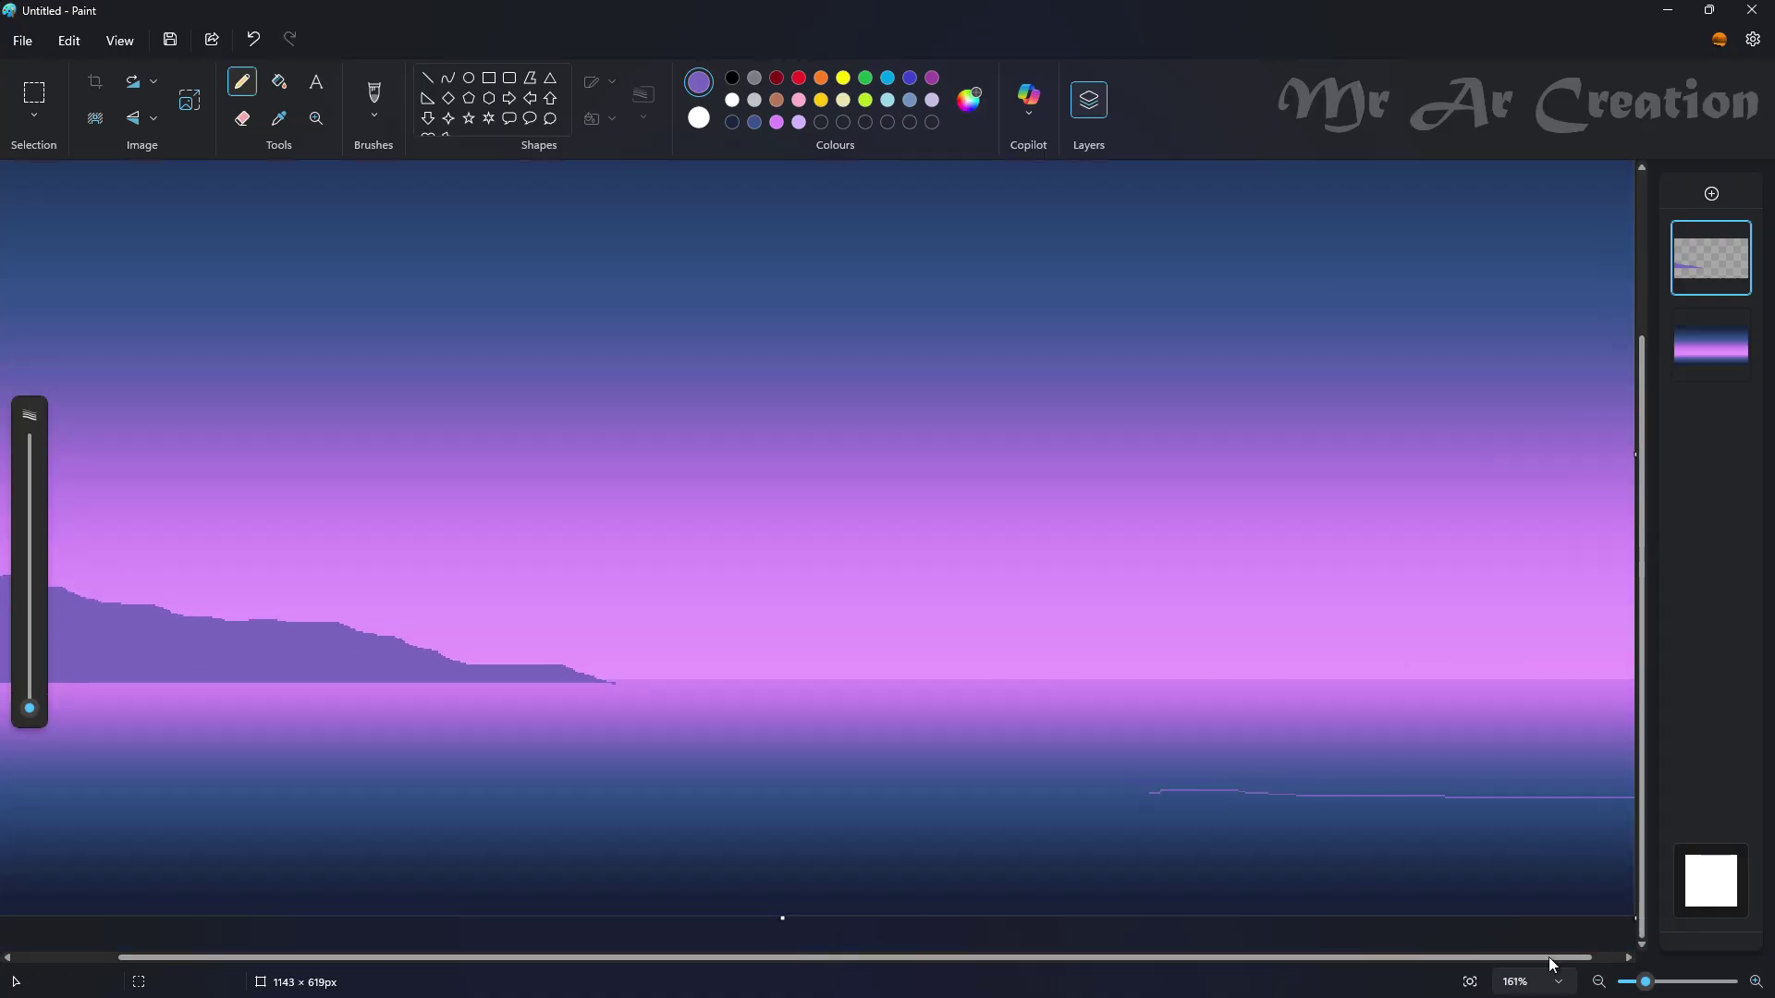
pyautogui.moveTo(1552, 964); pyautogui.dragTo(1585, 965)
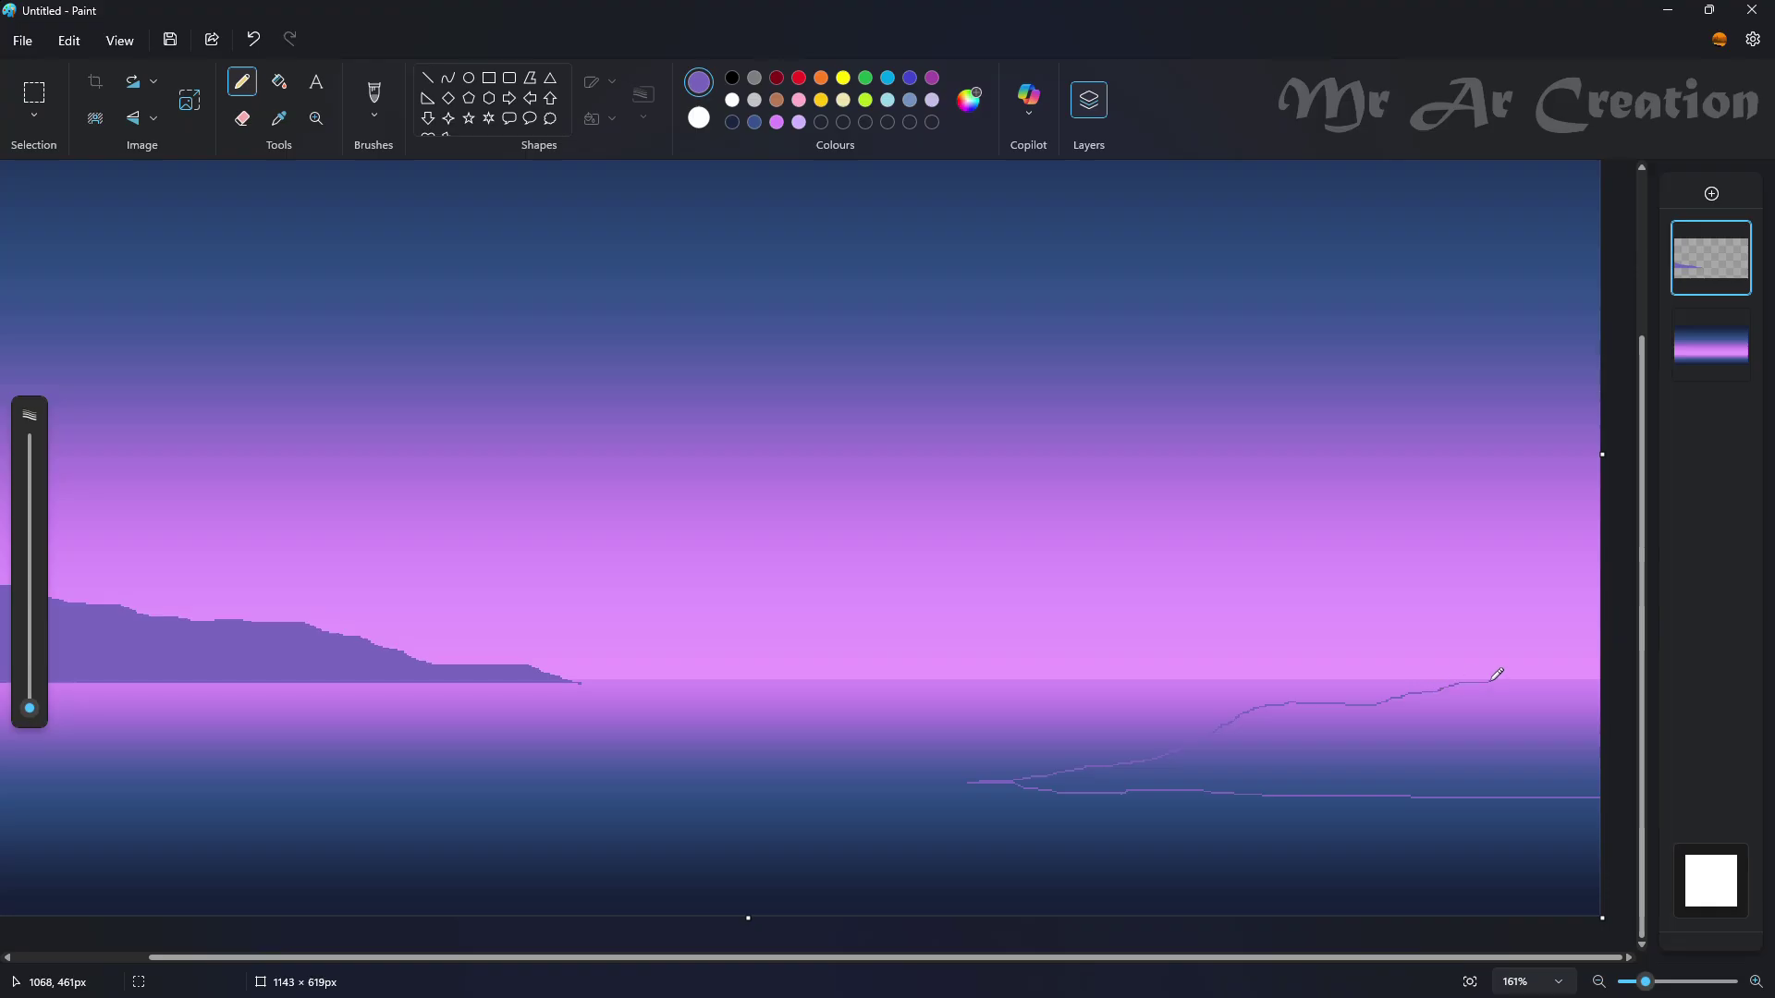
pyautogui.click(279, 82)
pyautogui.click(1346, 740)
# - Recolour the right-hand hill with the dark purple #262547
pyautogui.click(969, 100)
pyautogui.moveTo(939, 340); pyautogui.dragTo(939, 441)
pyautogui.click(821, 749)
pyautogui.click(1287, 741)
pyautogui.click(969, 100)
pyautogui.click(781, 399)
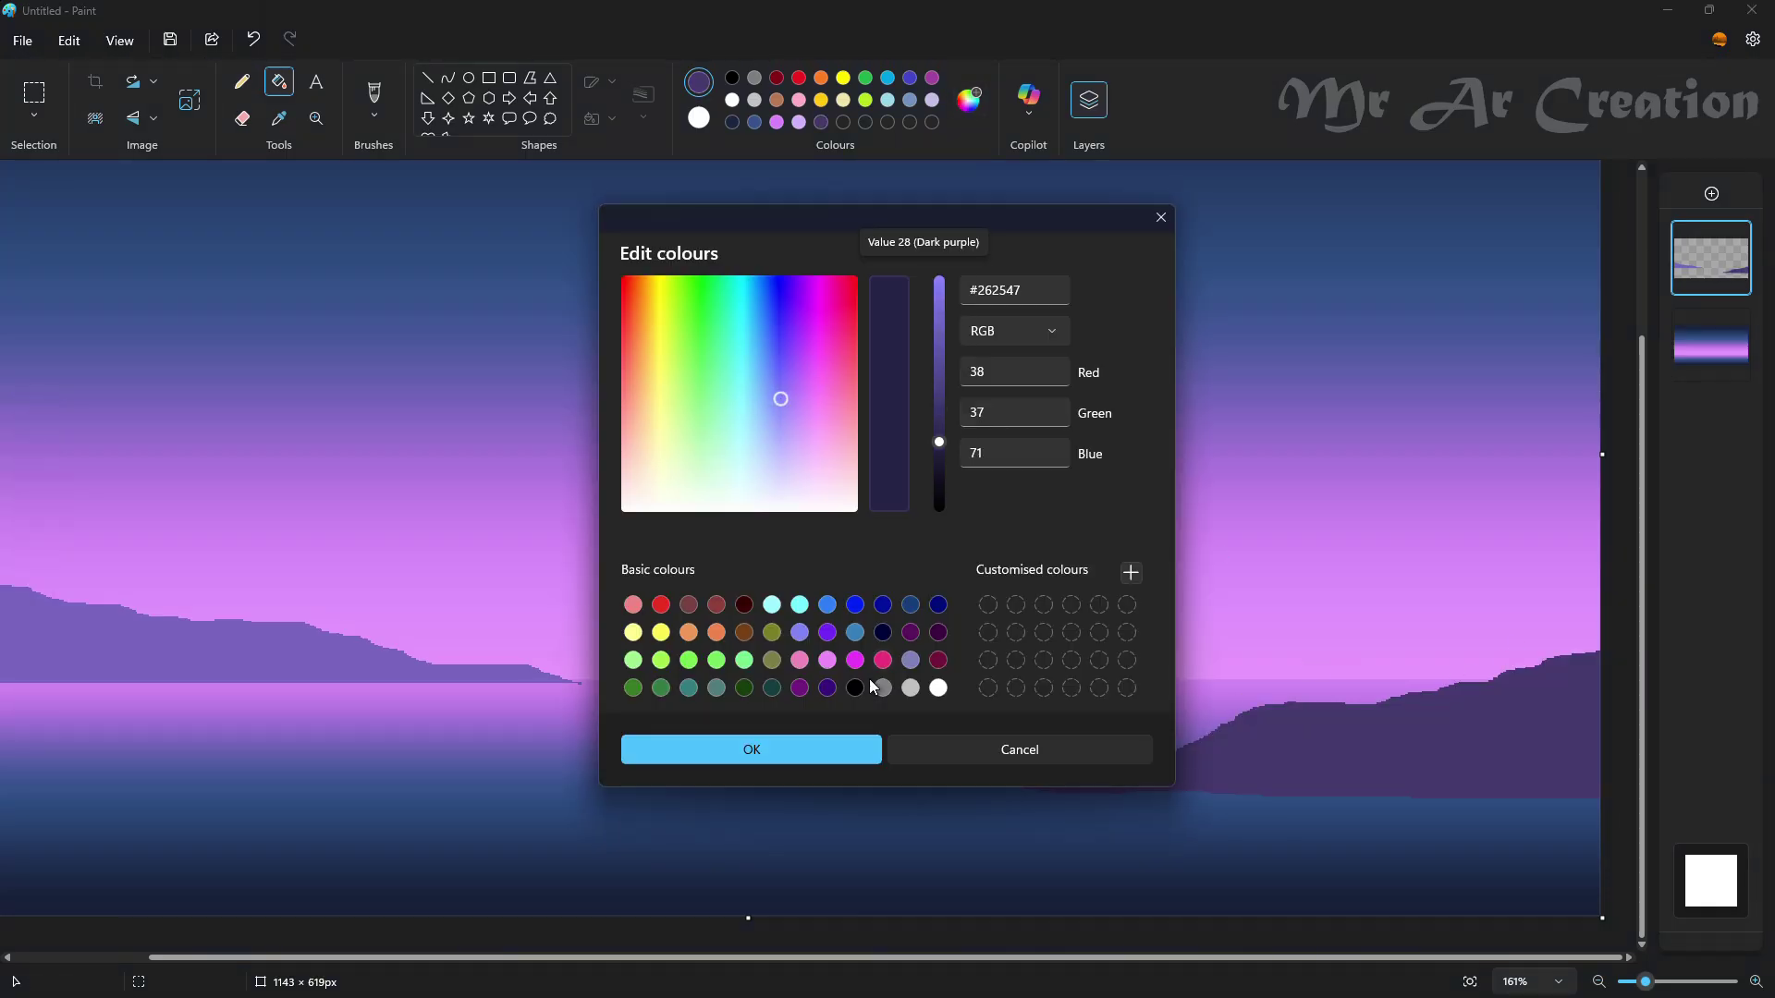
pyautogui.click(829, 750)
pyautogui.click(1284, 725)
pyautogui.scroll(-2, 1401, 580)
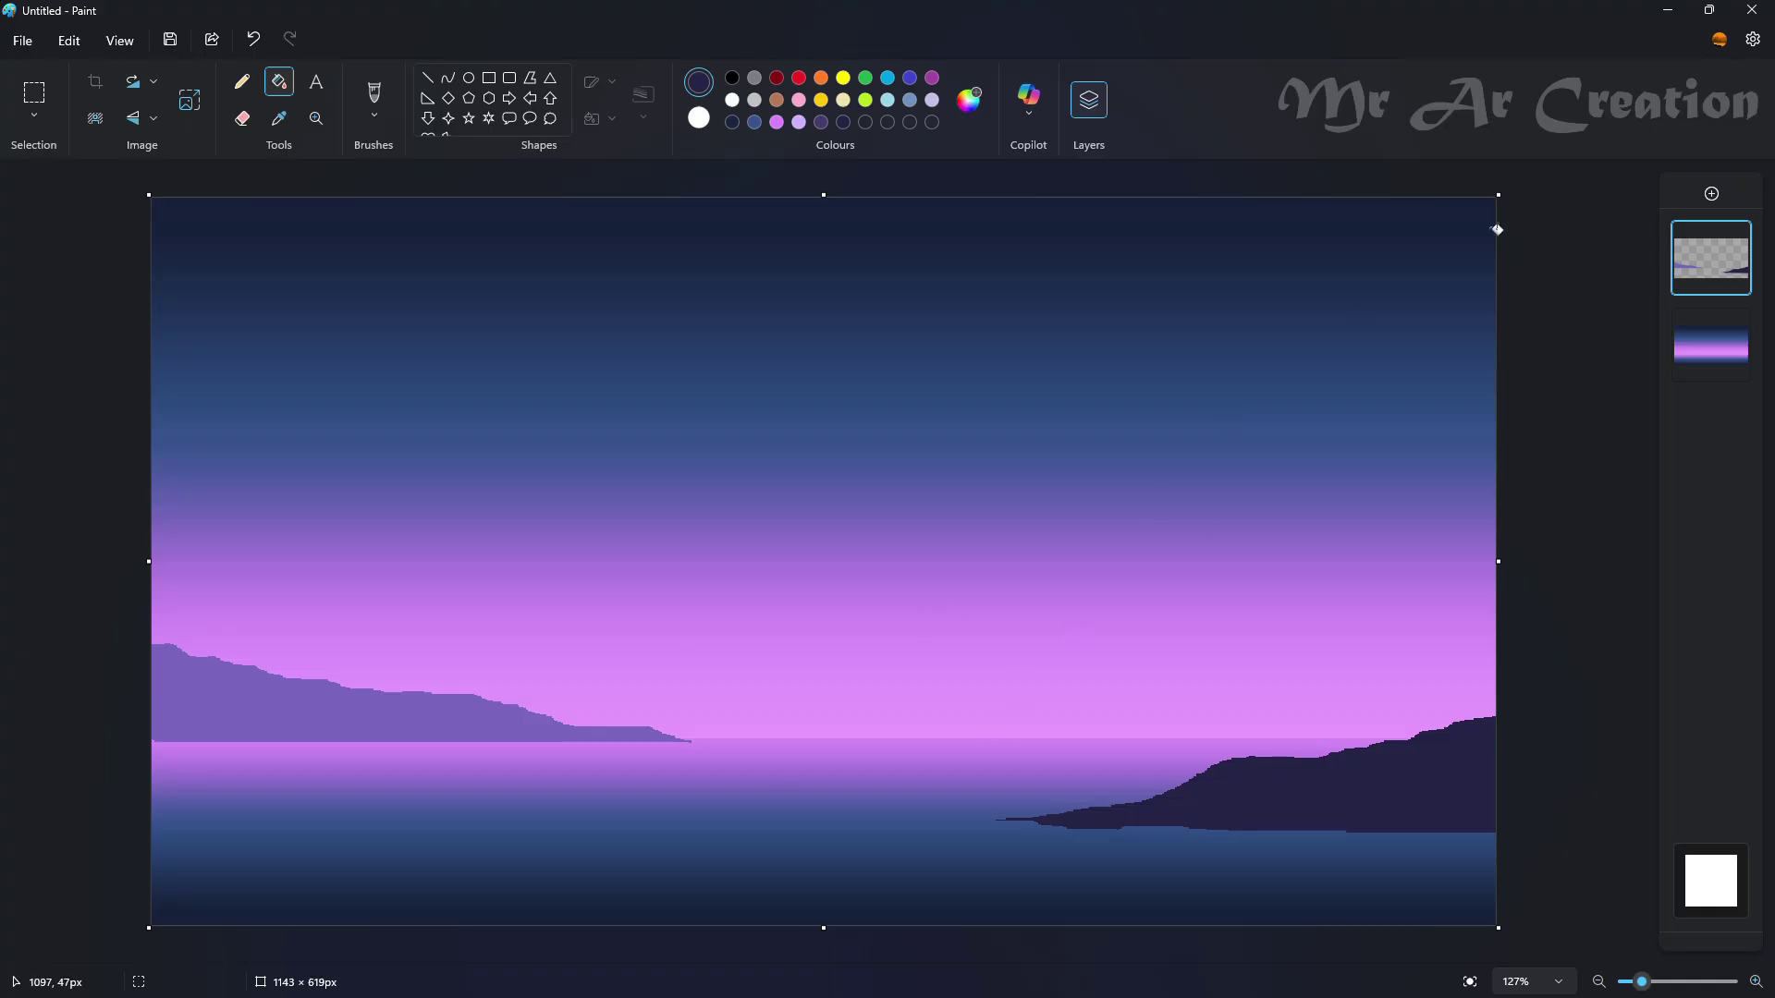
# - On a new layer, draw a thin dark curve rising from the lower canvas edge as one side of a grass blade
pyautogui.click(1711, 193)
pyautogui.scroll(3, 545, 893)
pyautogui.moveTo(552, 779); pyautogui.dragTo(437, 970)
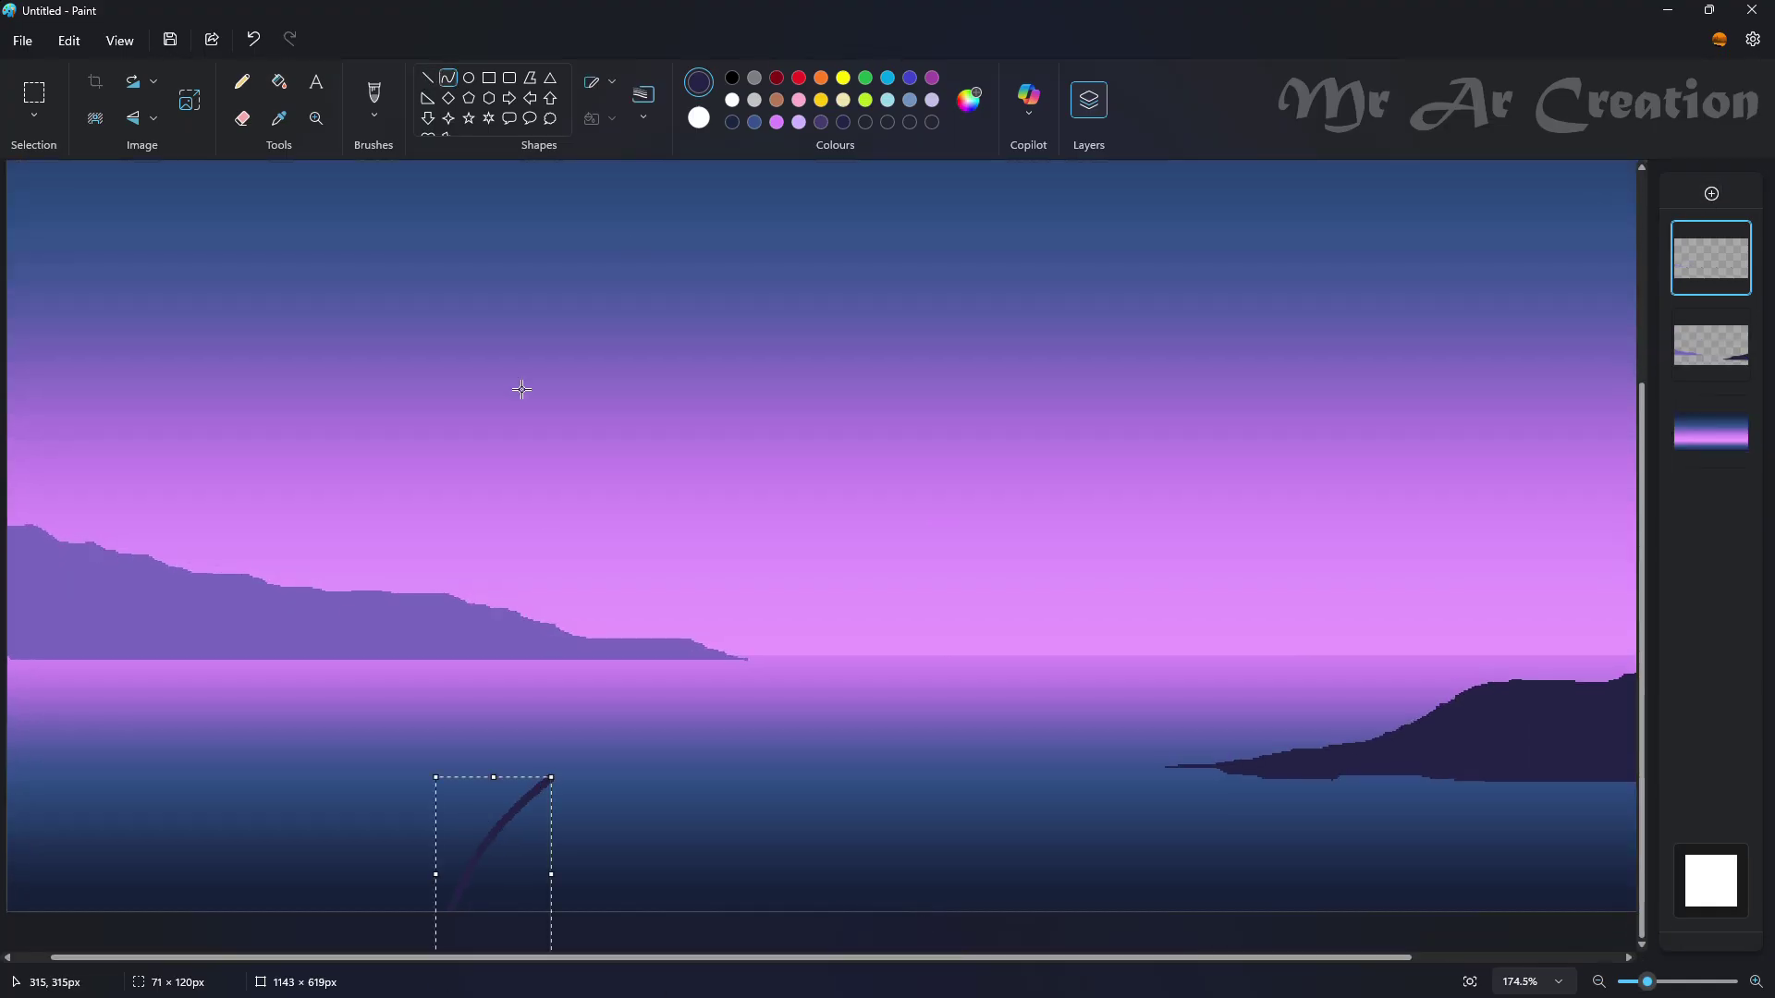
pyautogui.click(643, 104)
pyautogui.click(654, 156)
pyautogui.scroll(3, 504, 813)
pyautogui.scroll(-2, 738, 771)
pyautogui.click(547, 684)
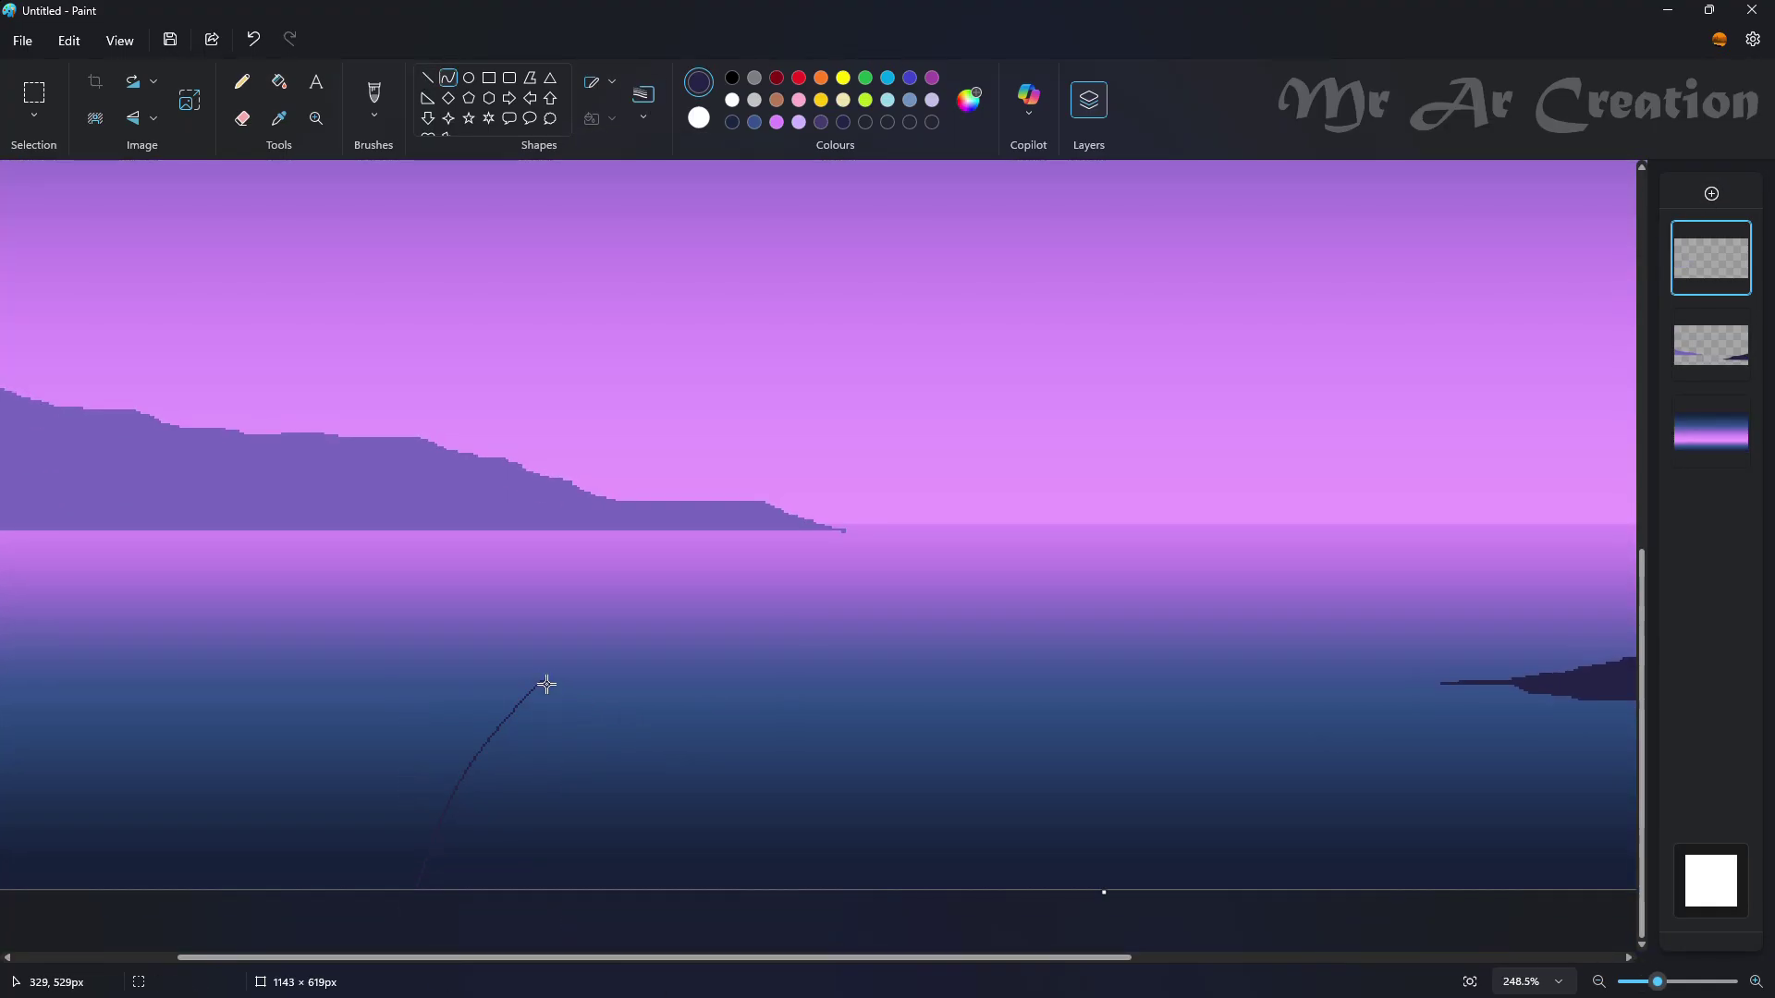
# - Draw and bend a second curve about 47 × 99 px beside the first, and fill the grass blade with dark purple
pyautogui.moveTo(470, 786); pyautogui.dragTo(452, 812)
pyautogui.scroll(3, 504, 786)
pyautogui.scroll(-2, 489, 688)
pyautogui.moveTo(488, 685); pyautogui.dragTo(485, 688)
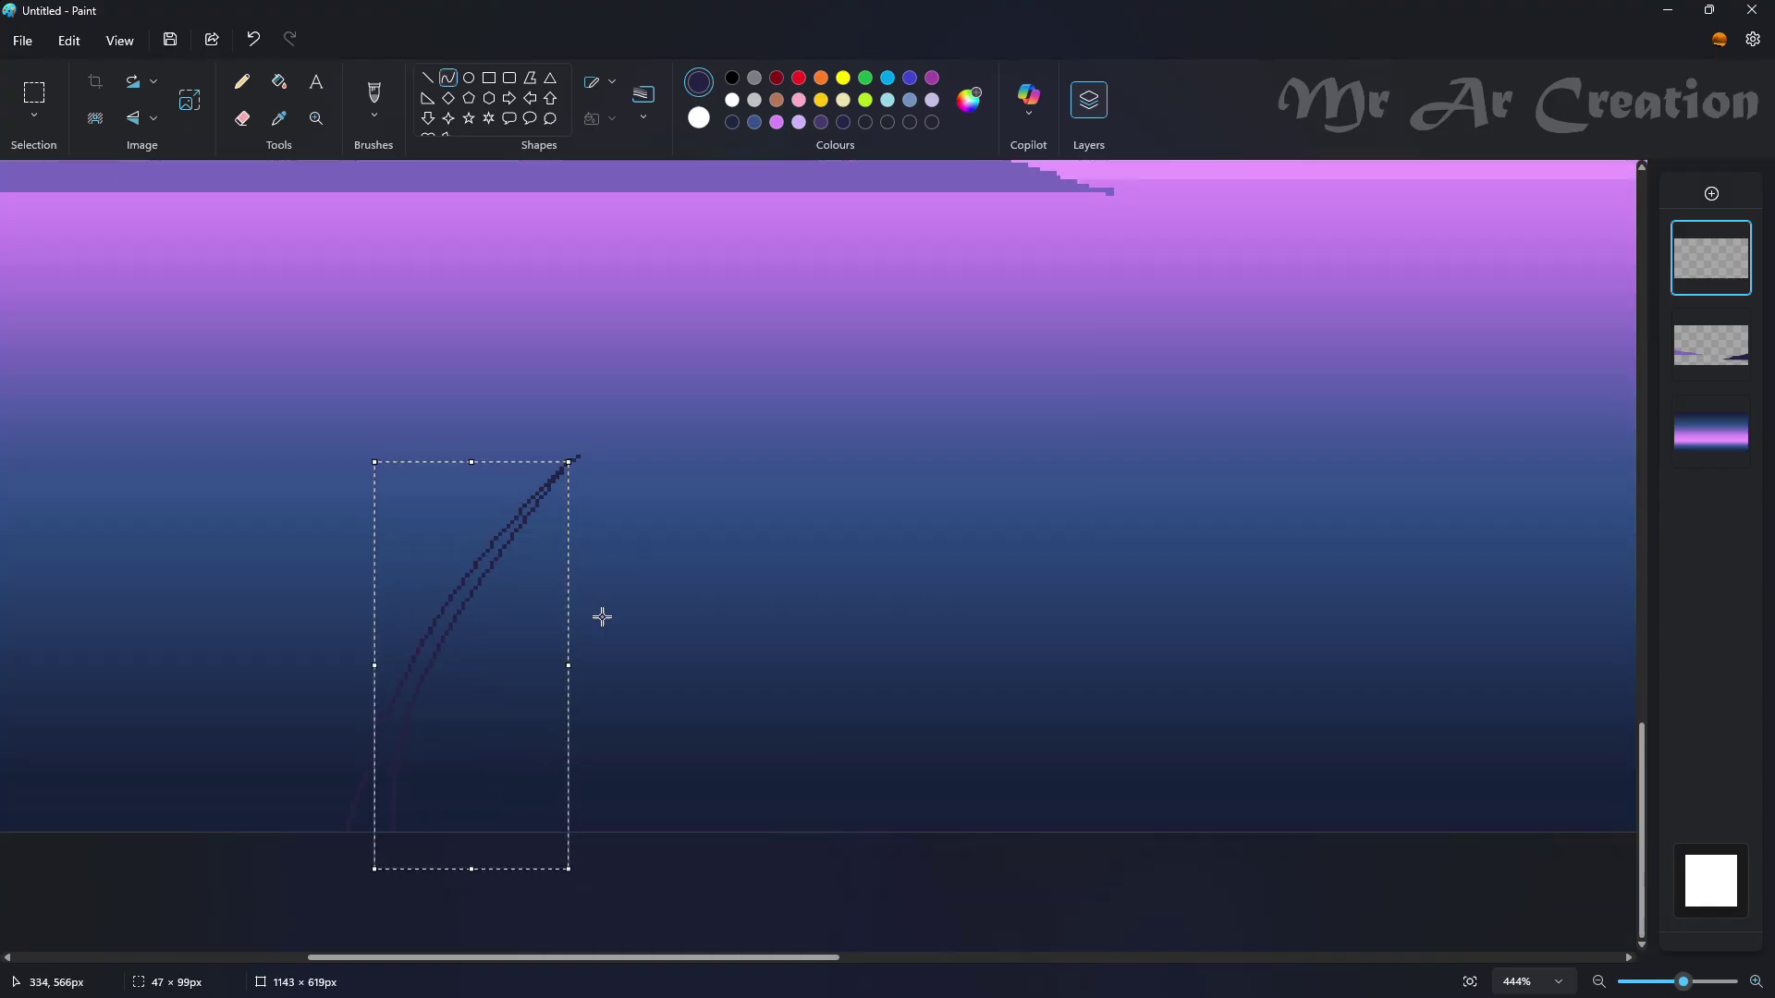
pyautogui.click(601, 618)
pyautogui.click(279, 81)
pyautogui.scroll(2, 540, 497)
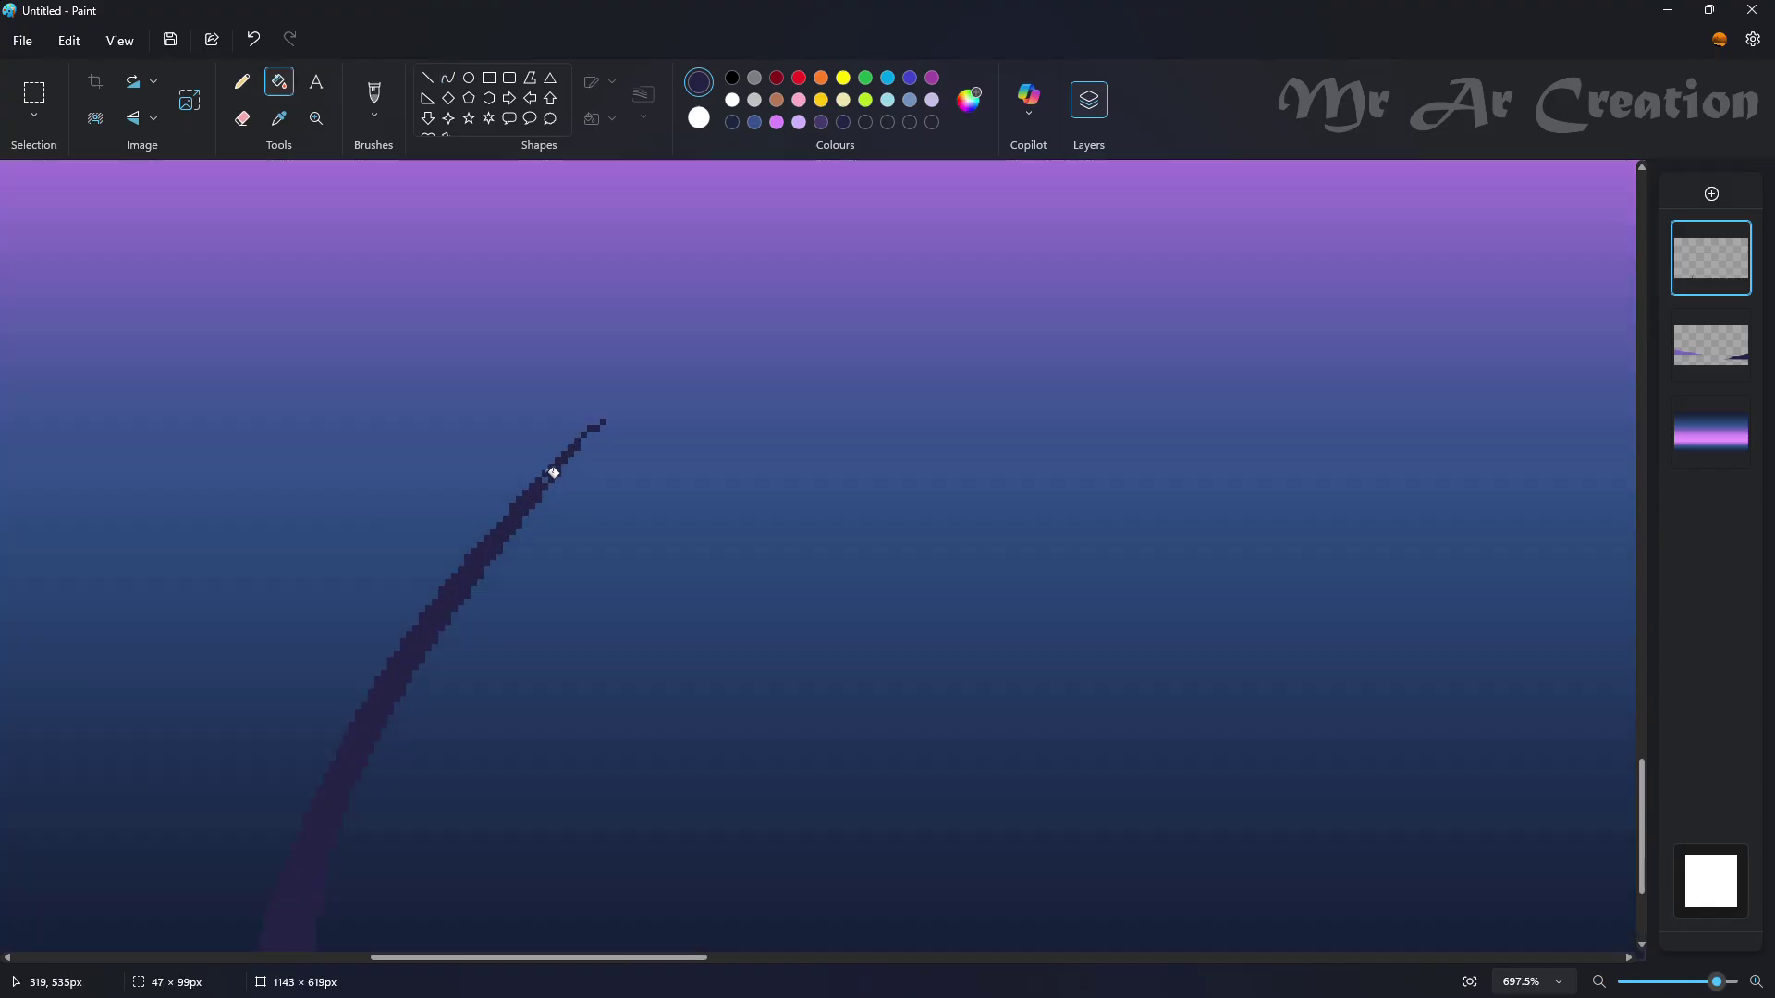
pyautogui.click(547, 481)
# - Select the grass blade and place overlapping copies of it side by side to build a dense clump of grass
pyautogui.scroll(-4, 519, 547)
pyautogui.click(34, 93)
pyautogui.moveTo(384, 580); pyautogui.dragTo(515, 869)
pyautogui.click(420, 512)
pyautogui.moveTo(415, 555); pyautogui.dragTo(417, 816)
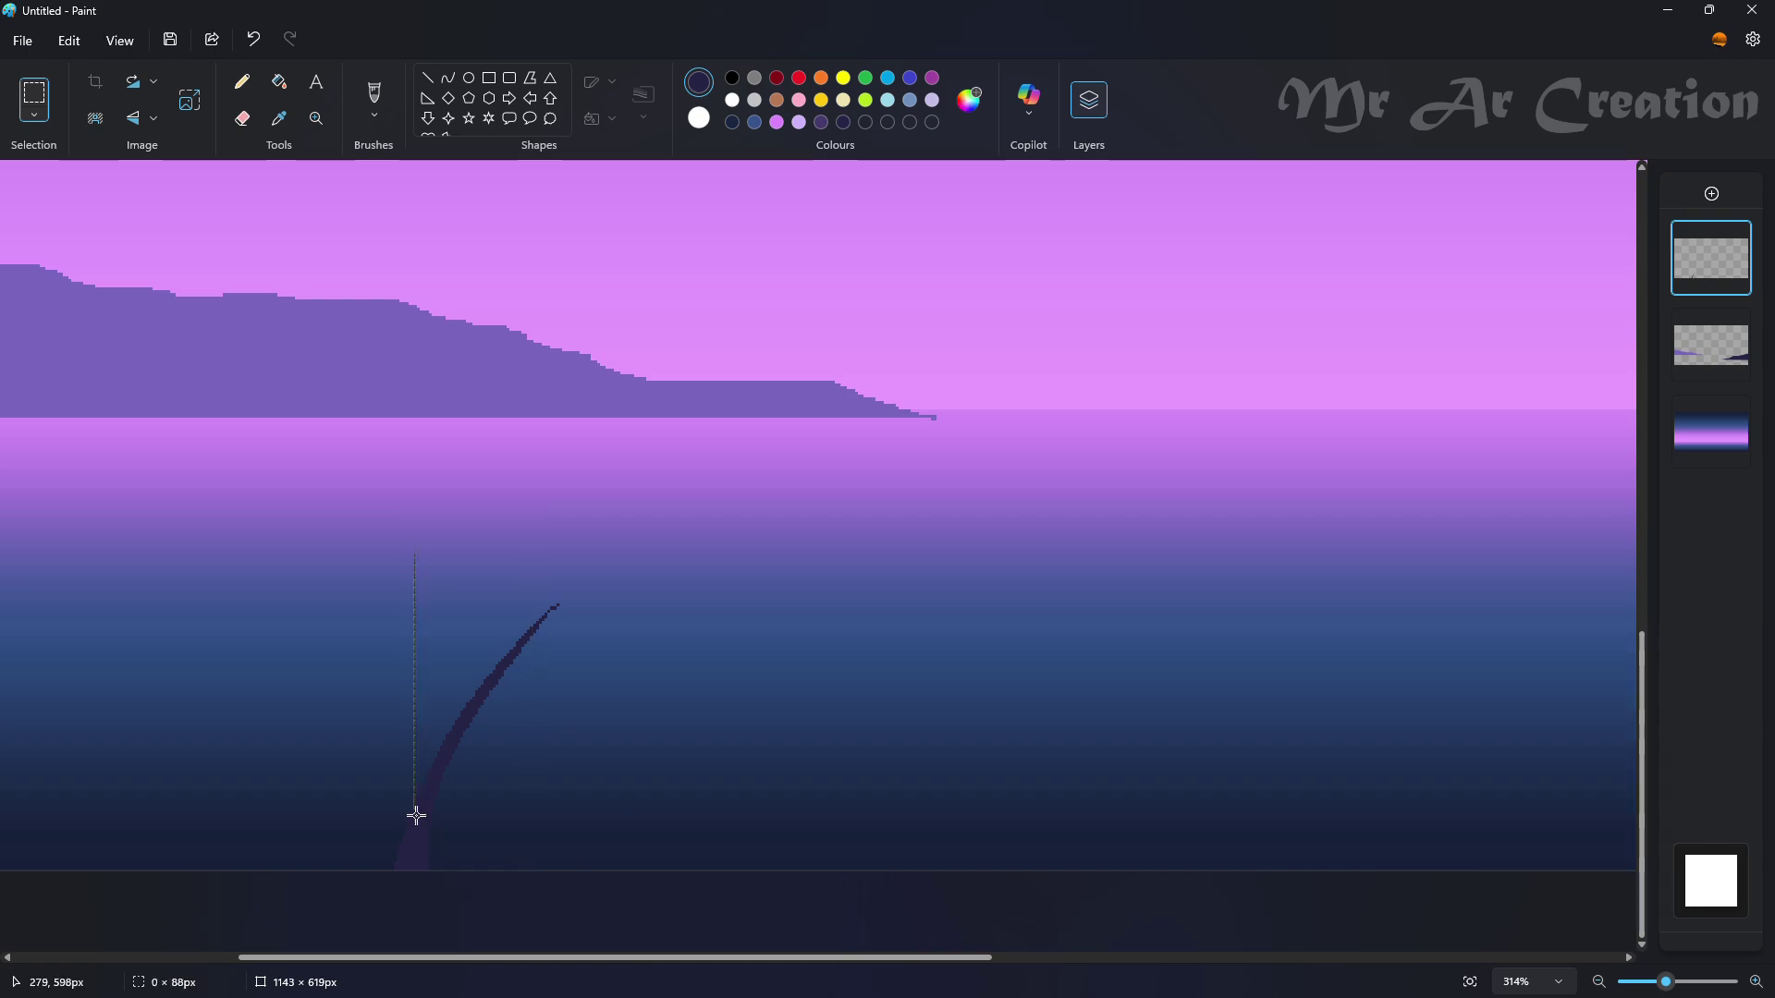
pyautogui.moveTo(435, 717); pyautogui.dragTo(263, 752)
pyautogui.moveTo(228, 748); pyautogui.dragTo(297, 765)
pyautogui.moveTo(316, 755); pyautogui.dragTo(222, 721)
pyautogui.click(266, 703)
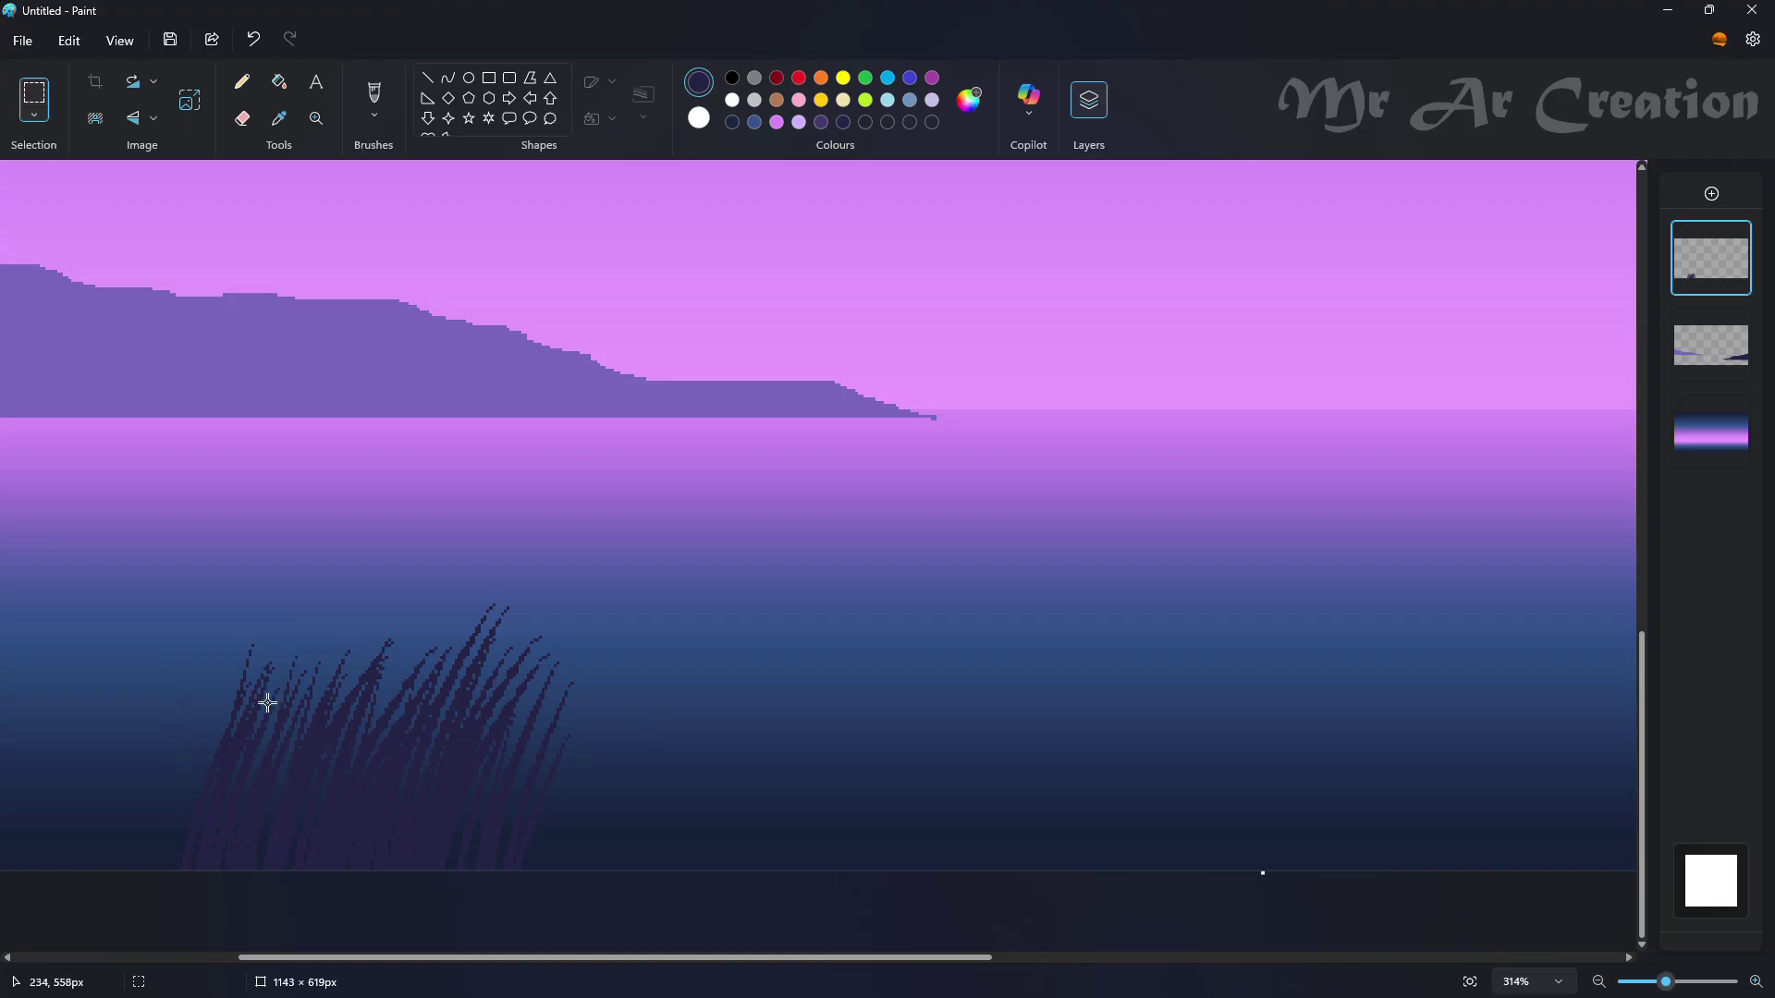
# - Try to move the full-size grass clump onto the right-hand hill
pyautogui.moveTo(680, 593); pyautogui.dragTo(165, 873)
pyautogui.scroll(-4, 485, 806)
pyautogui.moveTo(588, 870); pyautogui.dragTo(1454, 720)
pyautogui.scroll(1, 1454, 720)
pyautogui.hotkey('ctrl', 'z')
# - Move the grass clump to the right-hand hill, shrink it to about 69 × 24 px, and place copies along the ridge
pyautogui.moveTo(210, 828); pyautogui.dragTo(606, 950)
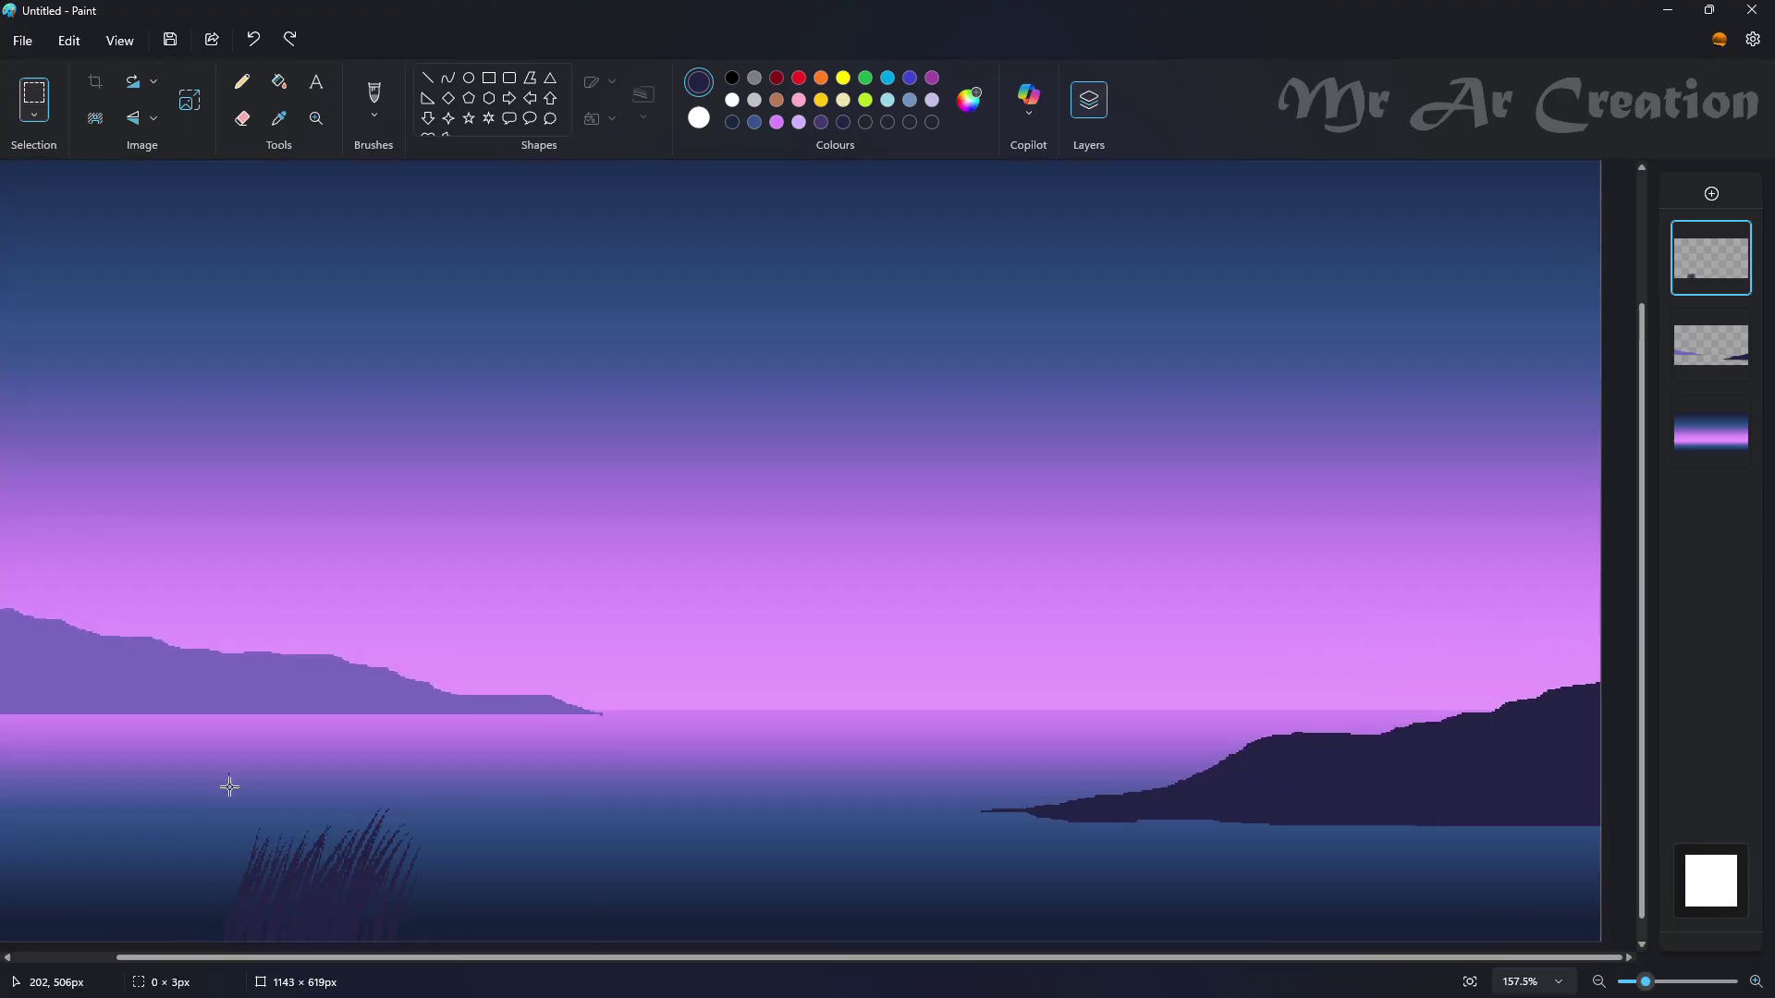
pyautogui.moveTo(230, 784); pyautogui.dragTo(515, 950)
pyautogui.moveTo(365, 844)
pyautogui.mouseDown()
pyautogui.moveTo(1221, 668)
pyautogui.moveTo(1582, 684)
pyautogui.moveTo(1395, 618)
pyautogui.mouseUp()
pyautogui.moveTo(1259, 552); pyautogui.dragTo(1444, 685)
pyautogui.moveTo(1495, 721); pyautogui.dragTo(1331, 729)
pyautogui.hotkey('ctrl', 'z')
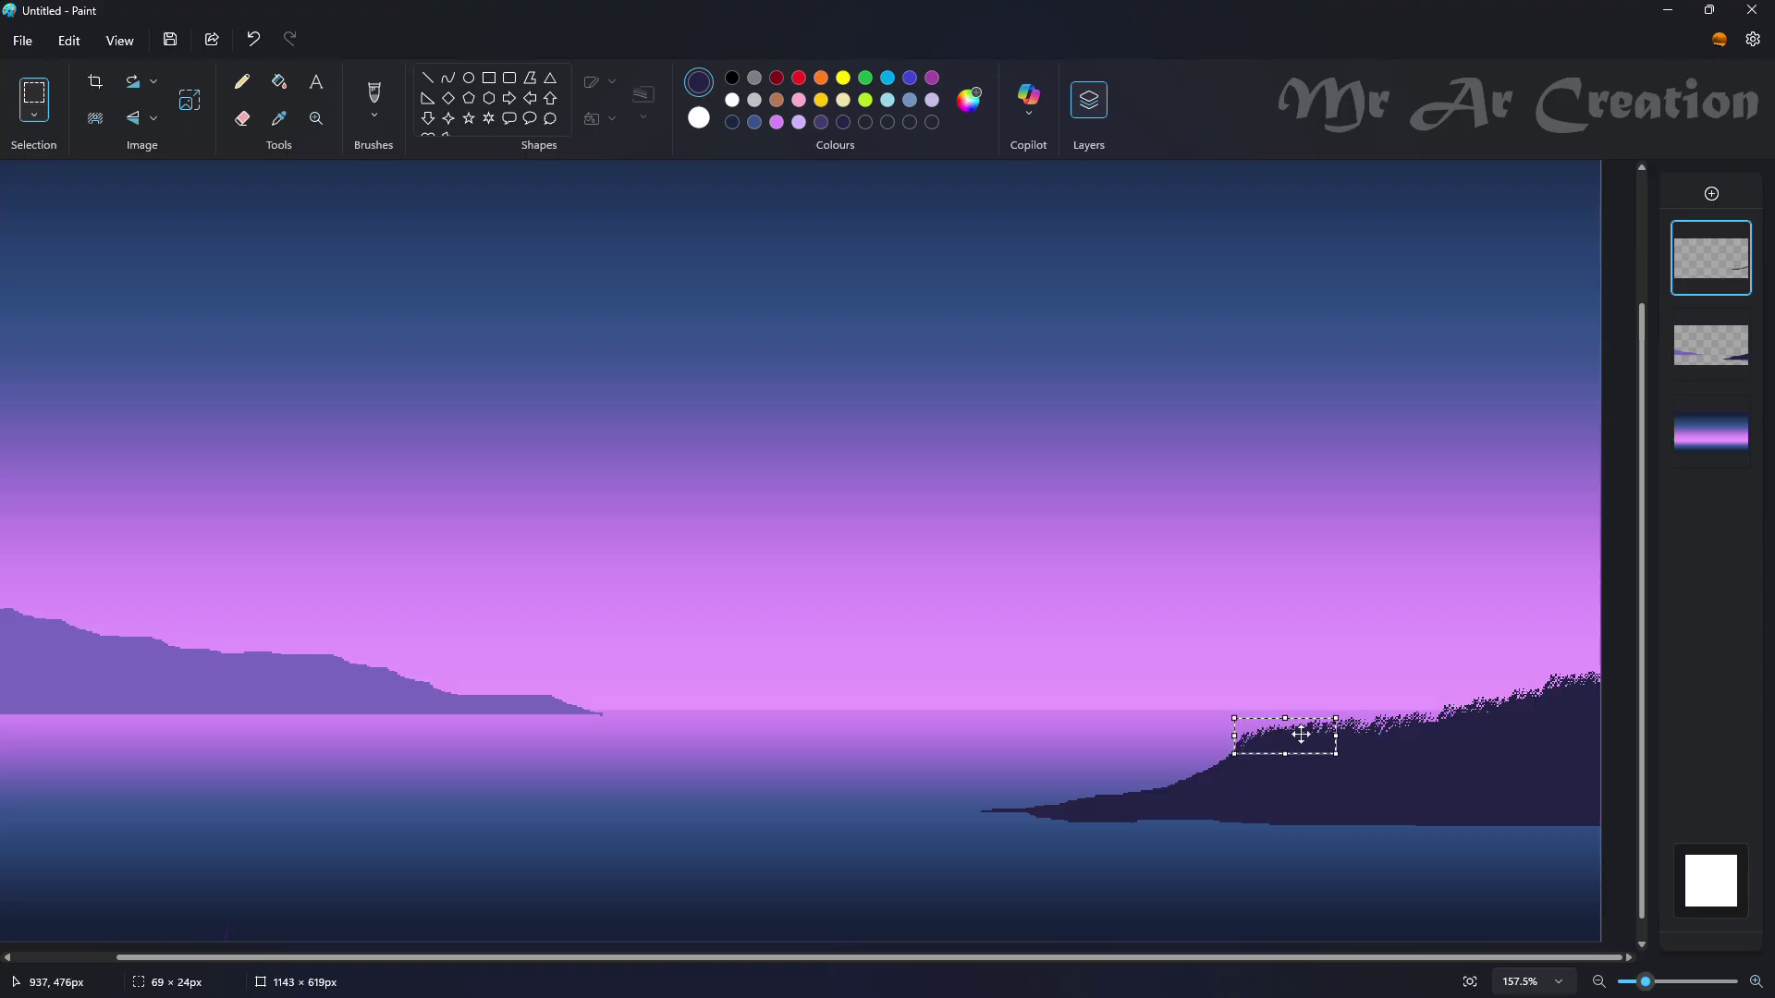
pyautogui.moveTo(1254, 761); pyautogui.dragTo(1190, 776)
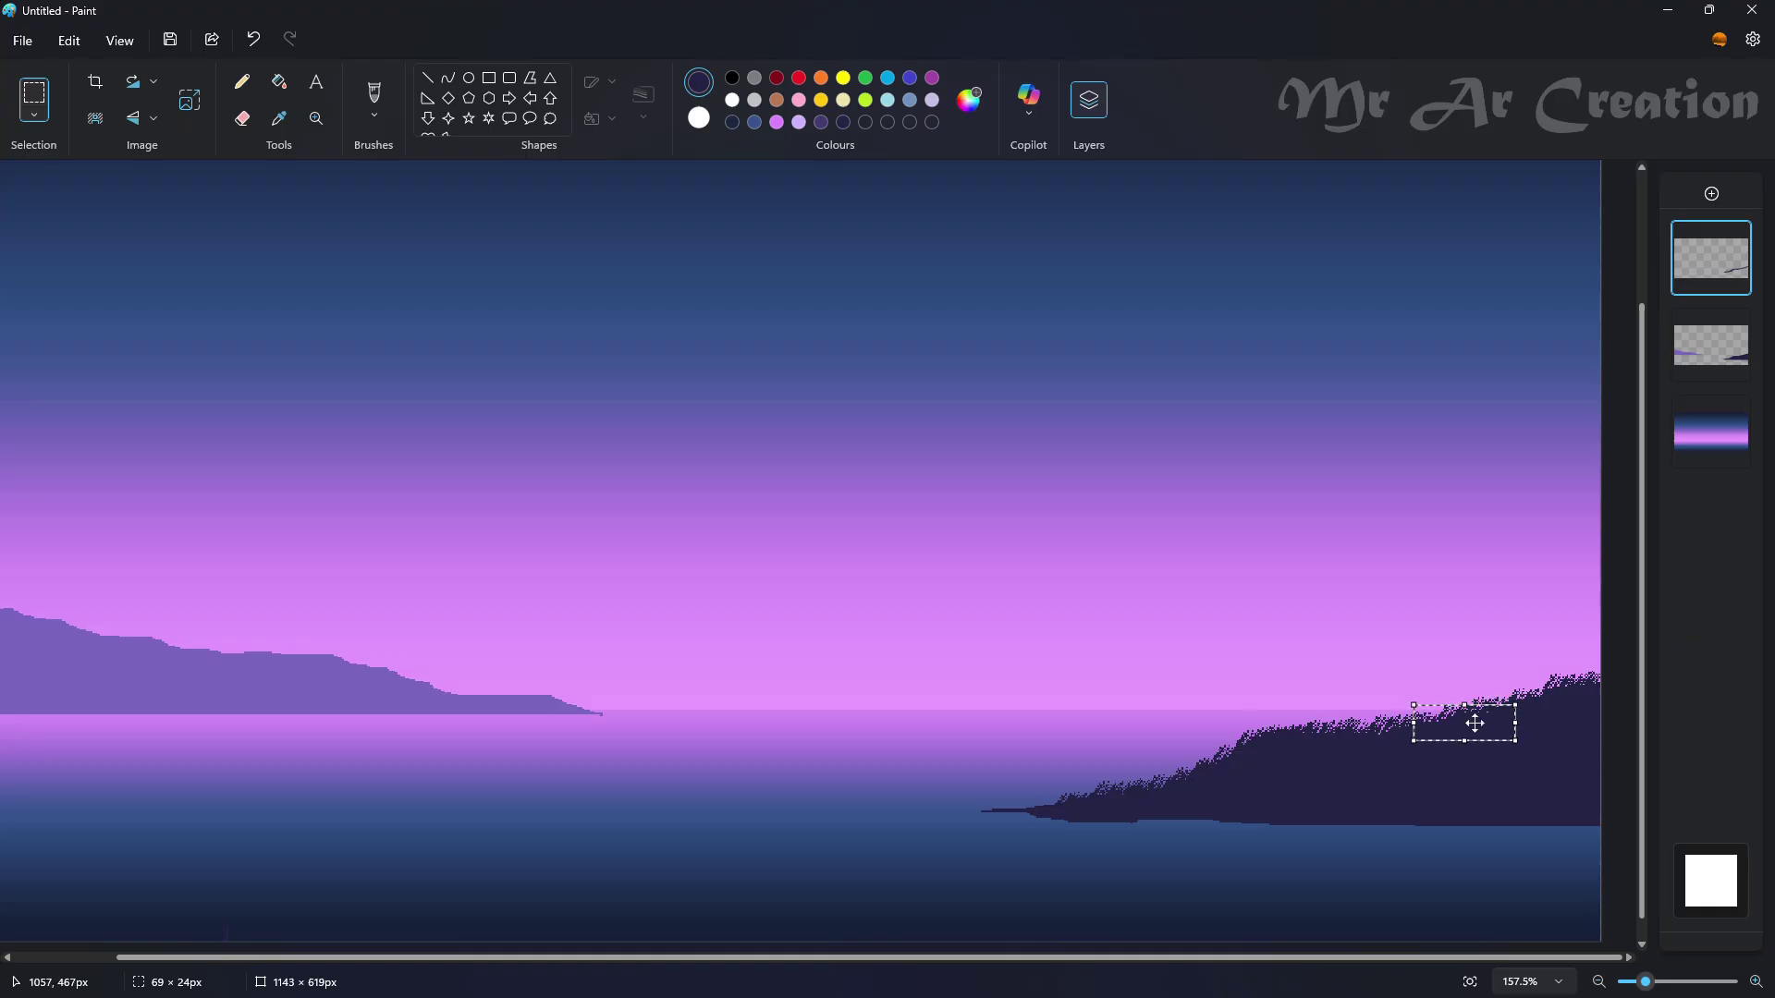
pyautogui.moveTo(1504, 740); pyautogui.dragTo(1504, 746)
pyautogui.moveTo(1465, 730); pyautogui.dragTo(1505, 710)
# - Place a small dark grass clump near the tip of the left hill and sample the hill's purple as the drawing colour
pyautogui.scroll(4, 1336, 771)
pyautogui.moveTo(1591, 658); pyautogui.dragTo(800, 826)
pyautogui.moveTo(814, 831); pyautogui.dragTo(192, 670)
pyautogui.scroll(-3, 1187, 779)
pyautogui.scroll(-5, 1162, 674)
pyautogui.scroll(2, 1217, 792)
pyautogui.moveTo(565, 960); pyautogui.dragTo(335, 959)
pyautogui.scroll(3, 447, 721)
pyautogui.scroll(3, 610, 800)
pyautogui.scroll(-2, 610, 800)
pyautogui.moveTo(629, 745); pyautogui.dragTo(893, 773)
pyautogui.scroll(1, 879, 658)
pyautogui.scroll(-1, 878, 657)
pyautogui.click(278, 118)
pyautogui.click(911, 804)
# - Try to recolour the small grass clump on the left hill by filling its pieces with the sampled purple
pyautogui.scroll(3, 912, 803)
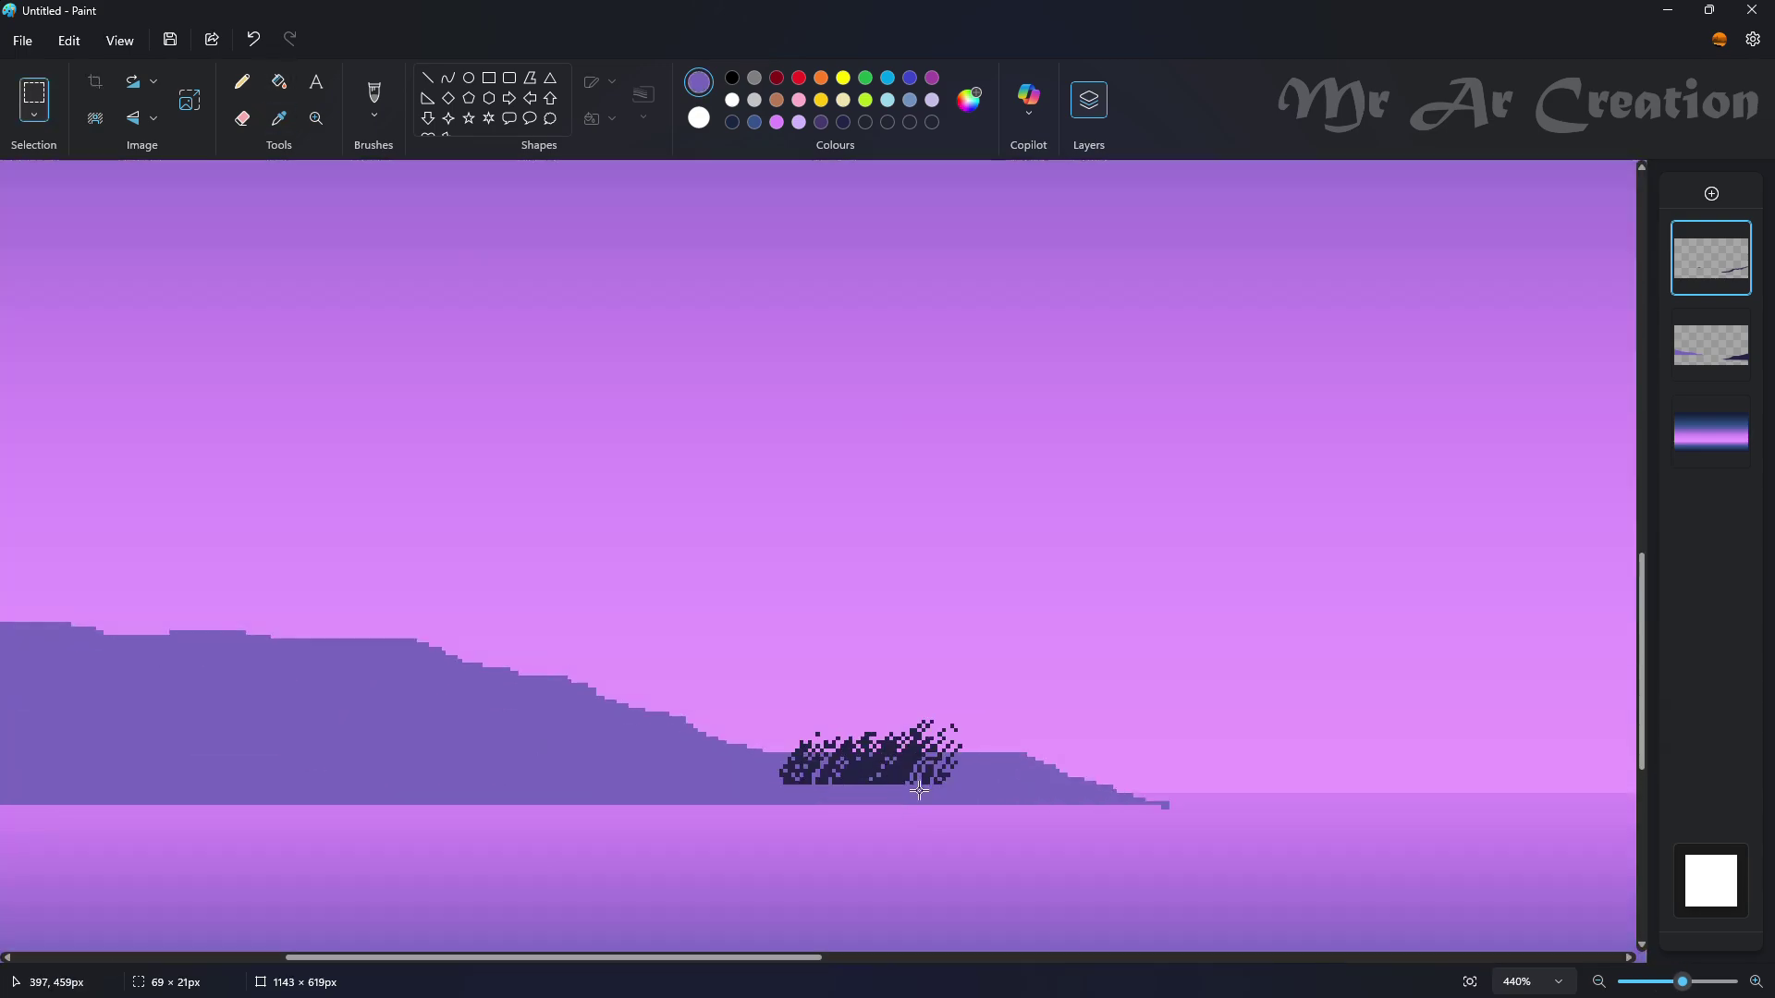
pyautogui.click(875, 764)
pyautogui.scroll(2, 878, 751)
pyautogui.click(802, 765)
pyautogui.click(829, 737)
pyautogui.hotkey('ctrl', 'z')
pyautogui.scroll(1, 933, 756)
pyautogui.click(1000, 778)
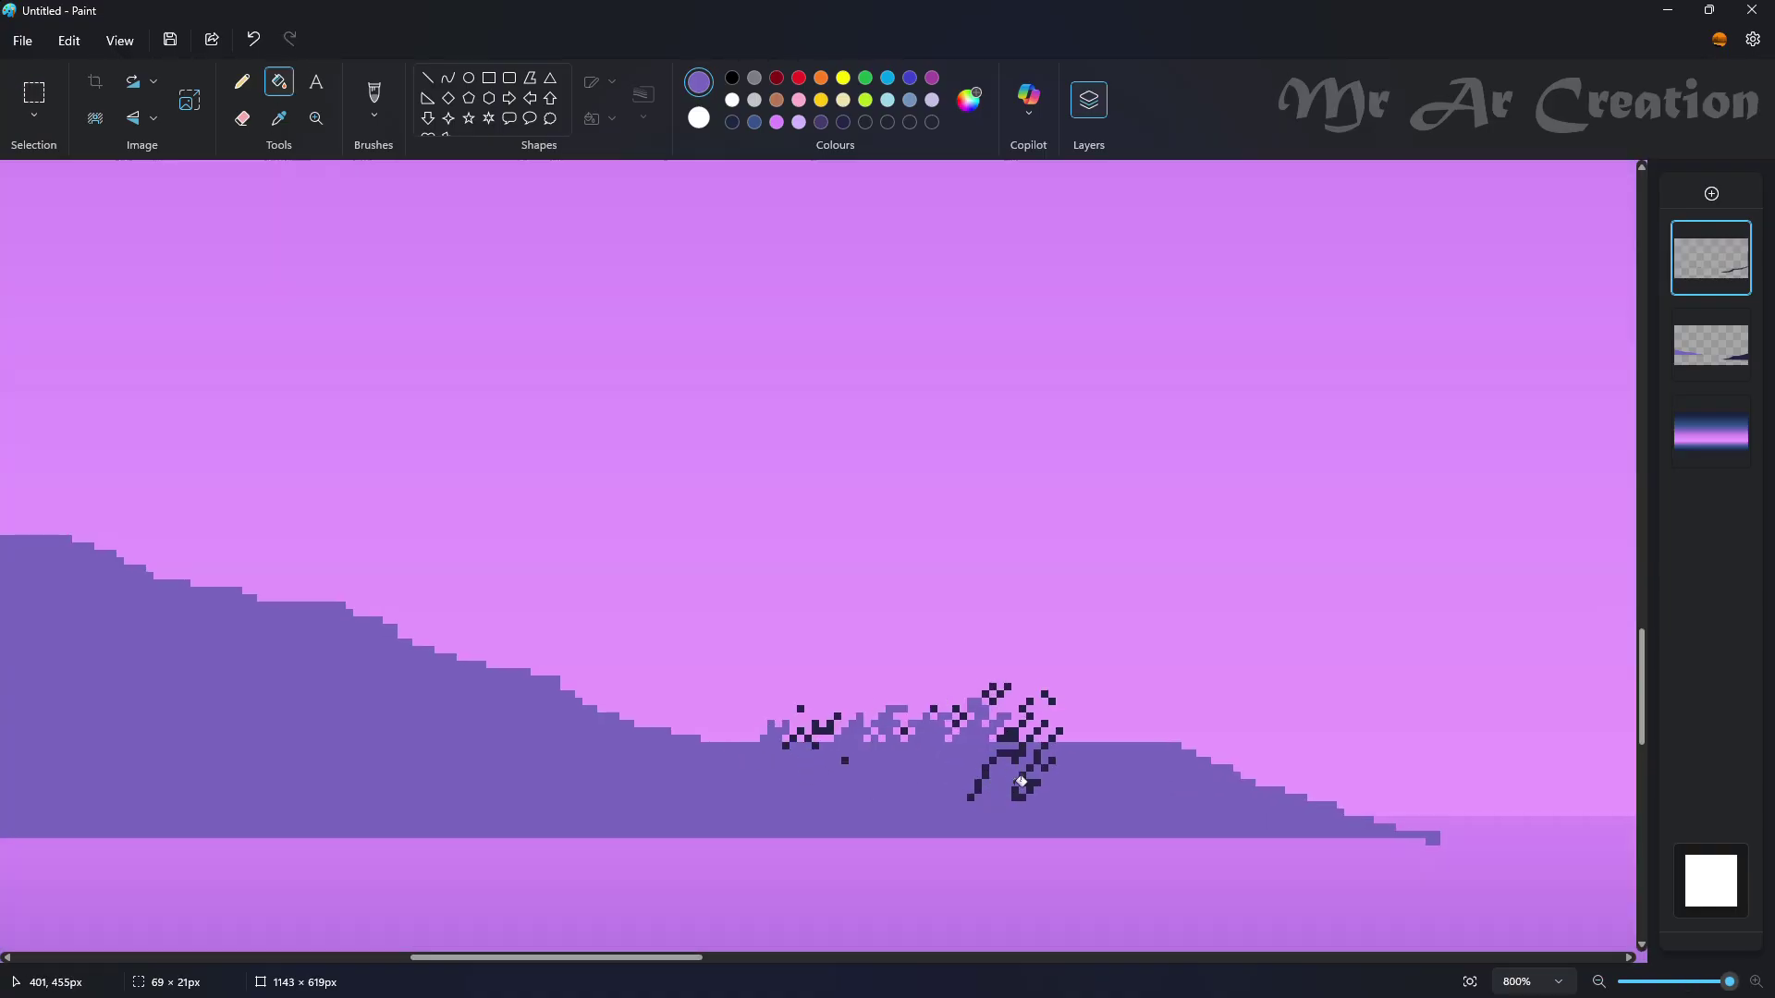
# - Undo the purple fills on the small grass clump and restore the dark clump's placement on the left hill
pyautogui.hotkey('ctrl', 'z')
pyautogui.hotkey('ctrl', 'z')
pyautogui.hotkey('ctrl', 'z')
pyautogui.hotkey('ctrl', 'z')
pyautogui.hotkey('ctrl', 'z')
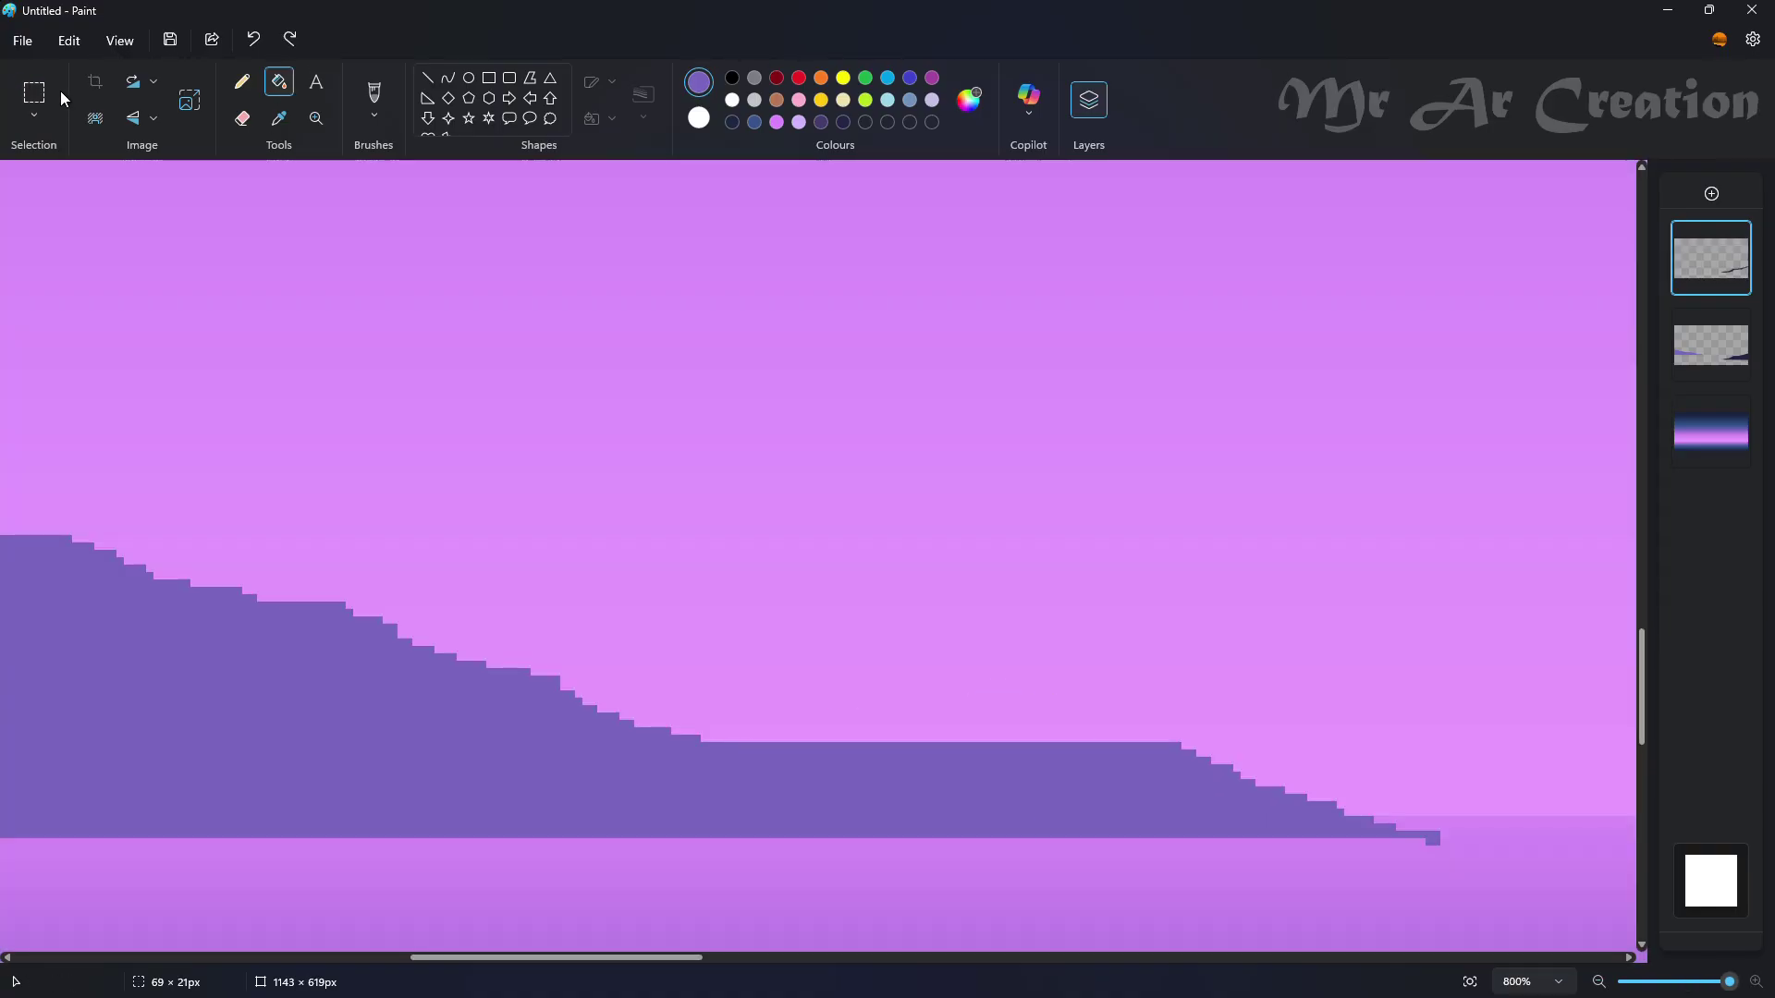
pyautogui.hotkey('ctrl', 'y')
# - Select the small dark grass clump and enlarge it over the water below the left hill's tip
pyautogui.click(35, 94)
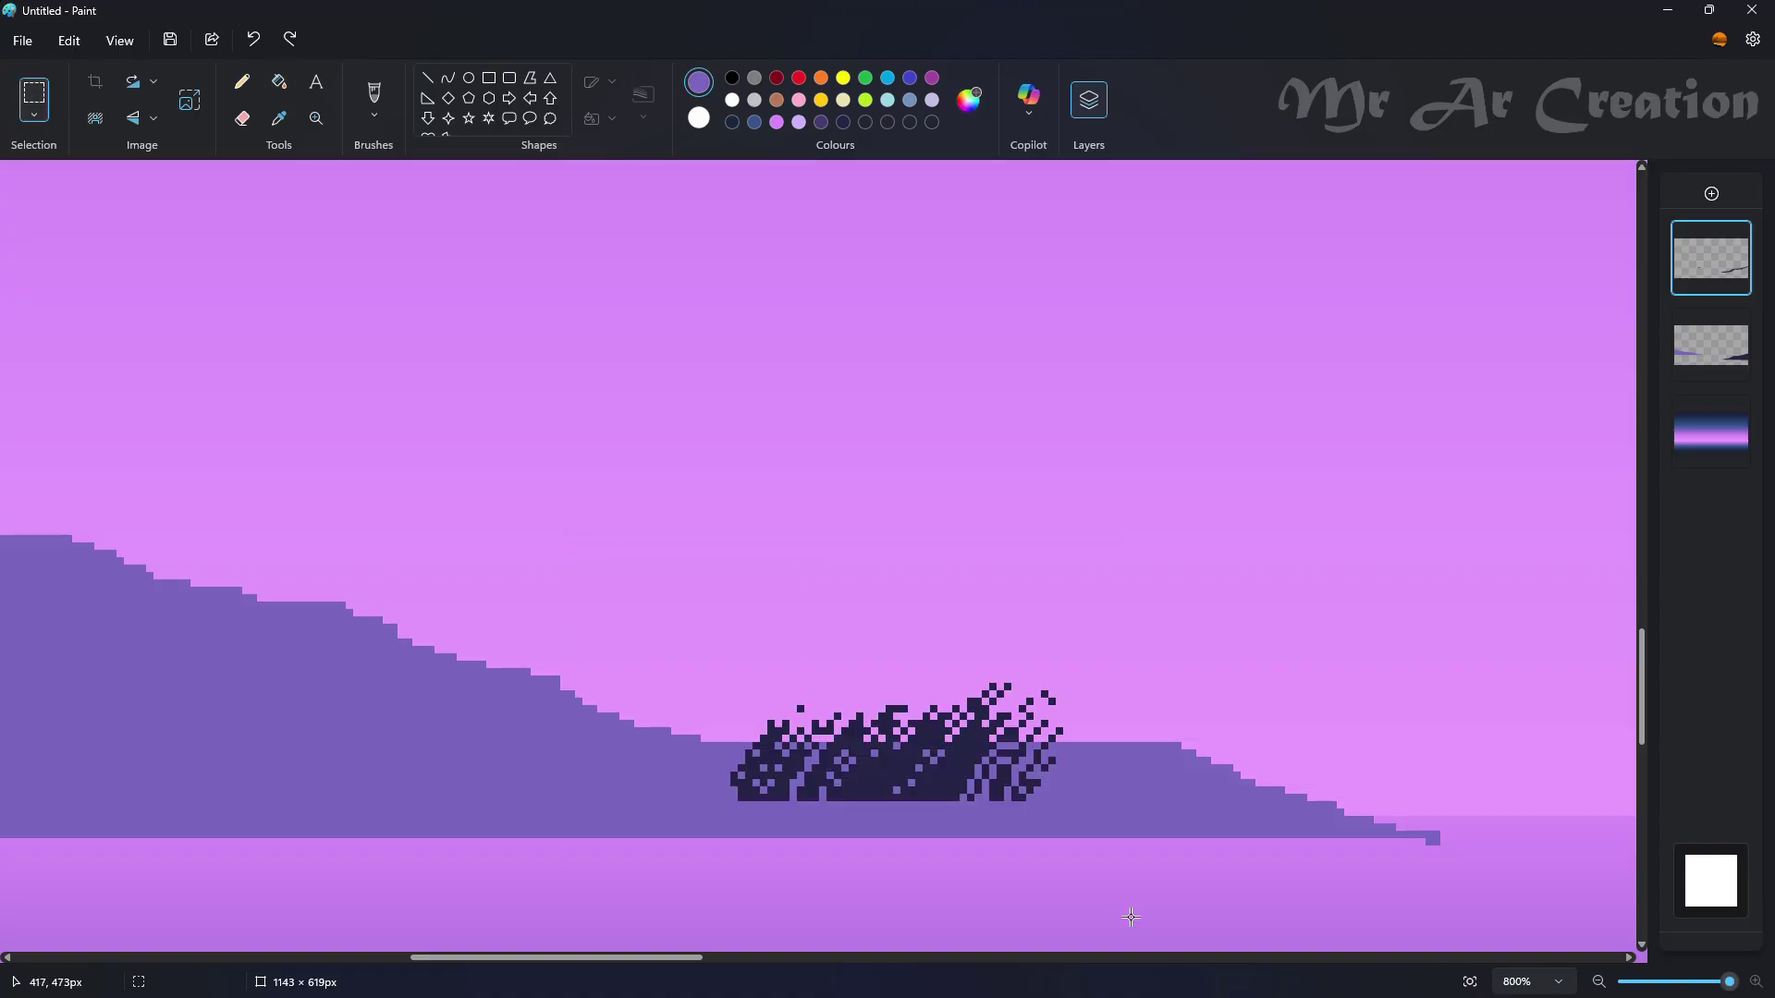
pyautogui.scroll(-3, 832, 518)
pyautogui.moveTo(740, 426); pyautogui.dragTo(969, 613)
pyautogui.moveTo(969, 613); pyautogui.dragTo(1301, 944)
pyautogui.click(35, 94)
# - Fill the middle and upper-right pieces of the enlarged dark grass clump with the sampled purple
pyautogui.click(270, 90)
pyautogui.scroll(2, 823, 667)
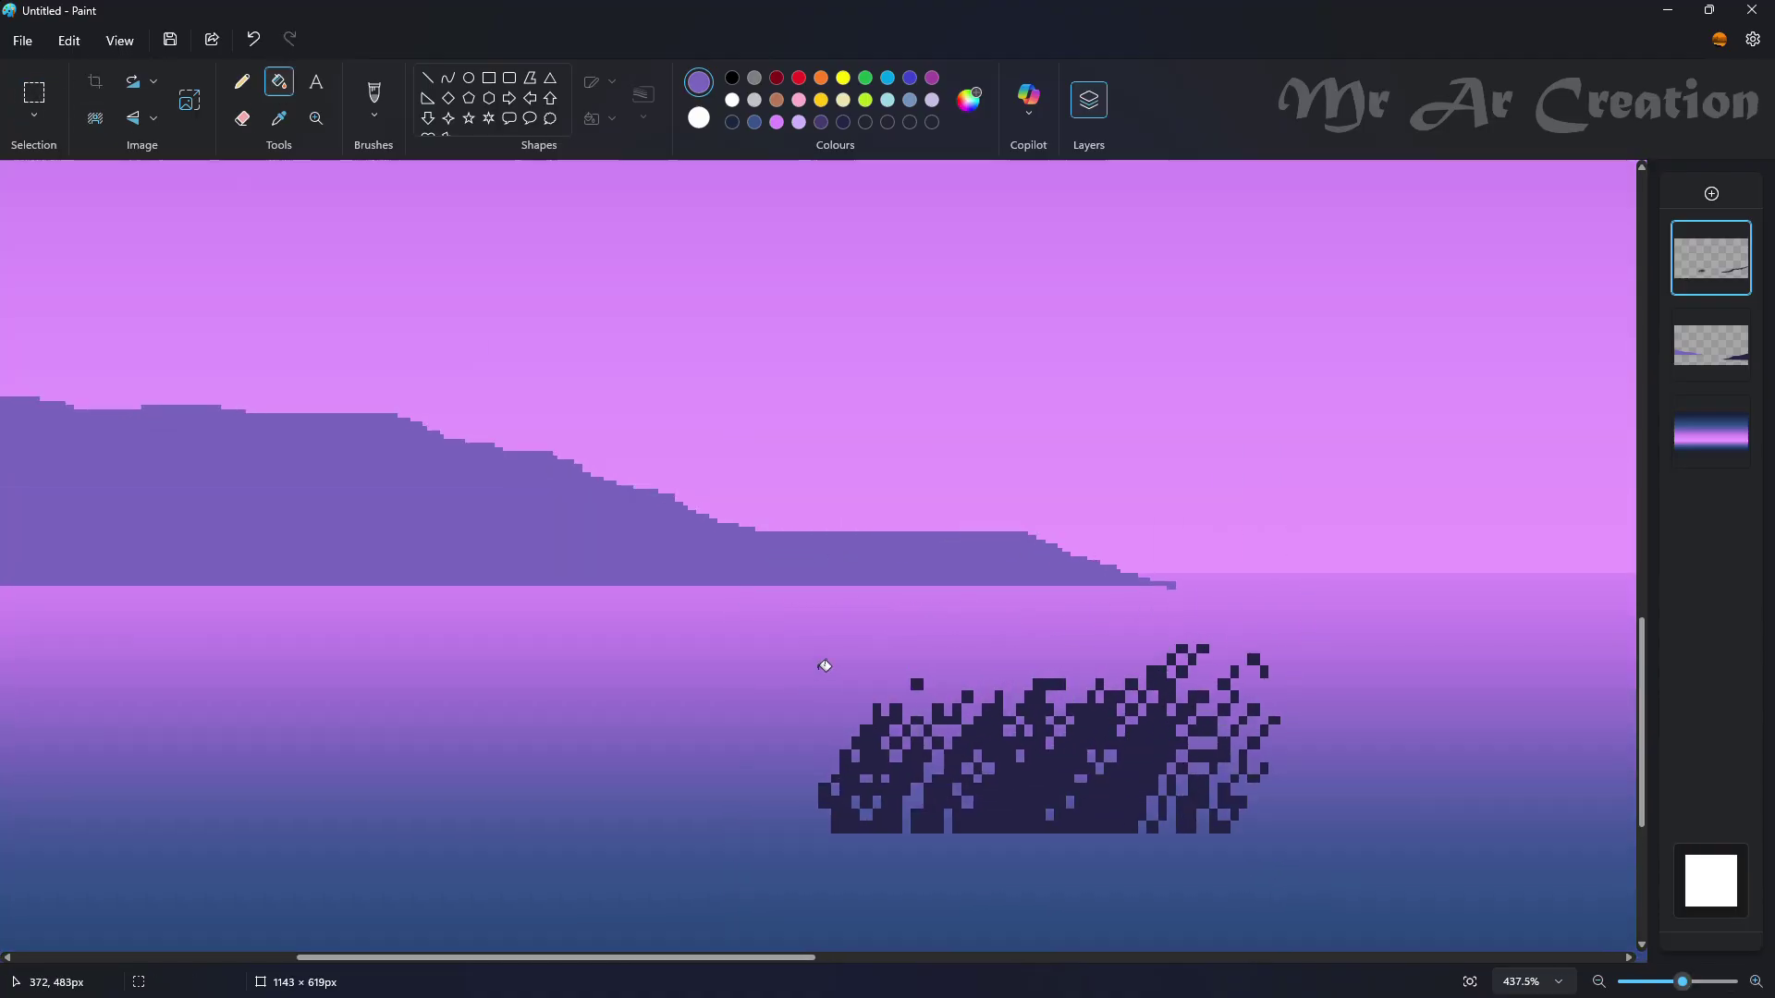
pyautogui.click(1155, 804)
pyautogui.click(1347, 785)
pyautogui.click(1381, 705)
pyautogui.click(1372, 687)
pyautogui.click(1384, 672)
pyautogui.click(1409, 655)
pyautogui.click(1424, 672)
pyautogui.click(1342, 639)
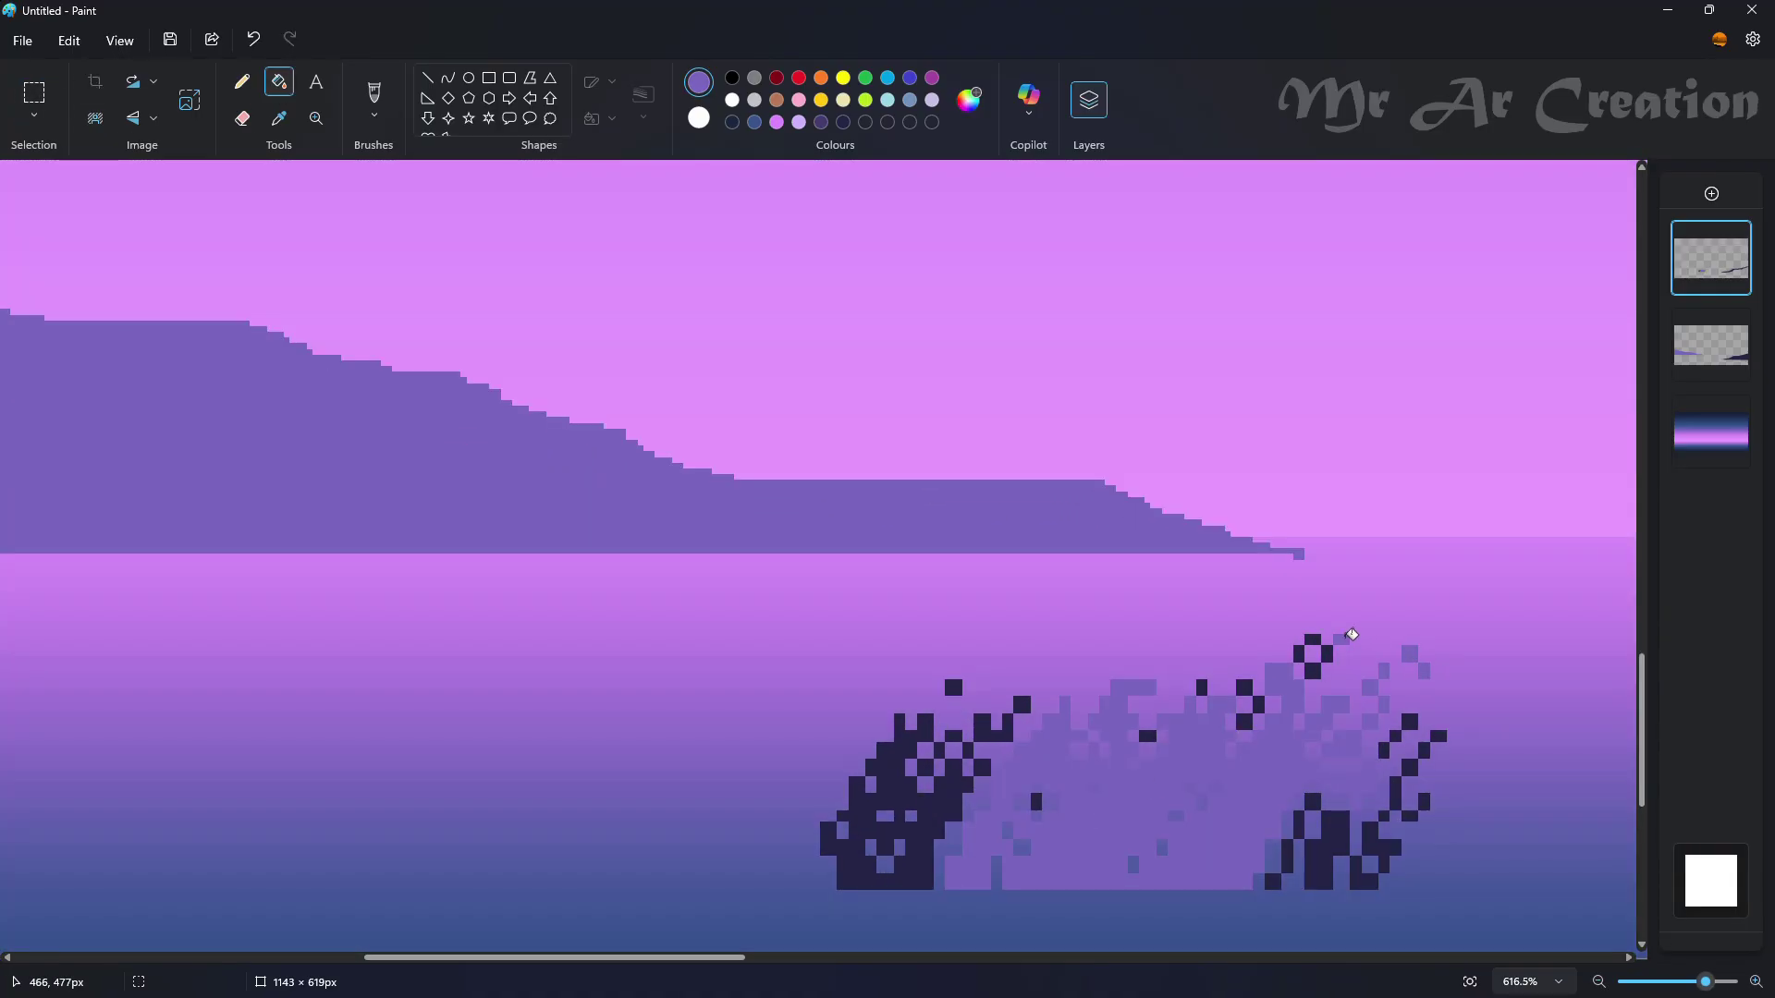
pyautogui.click(1327, 655)
pyautogui.click(1313, 672)
pyautogui.click(1299, 654)
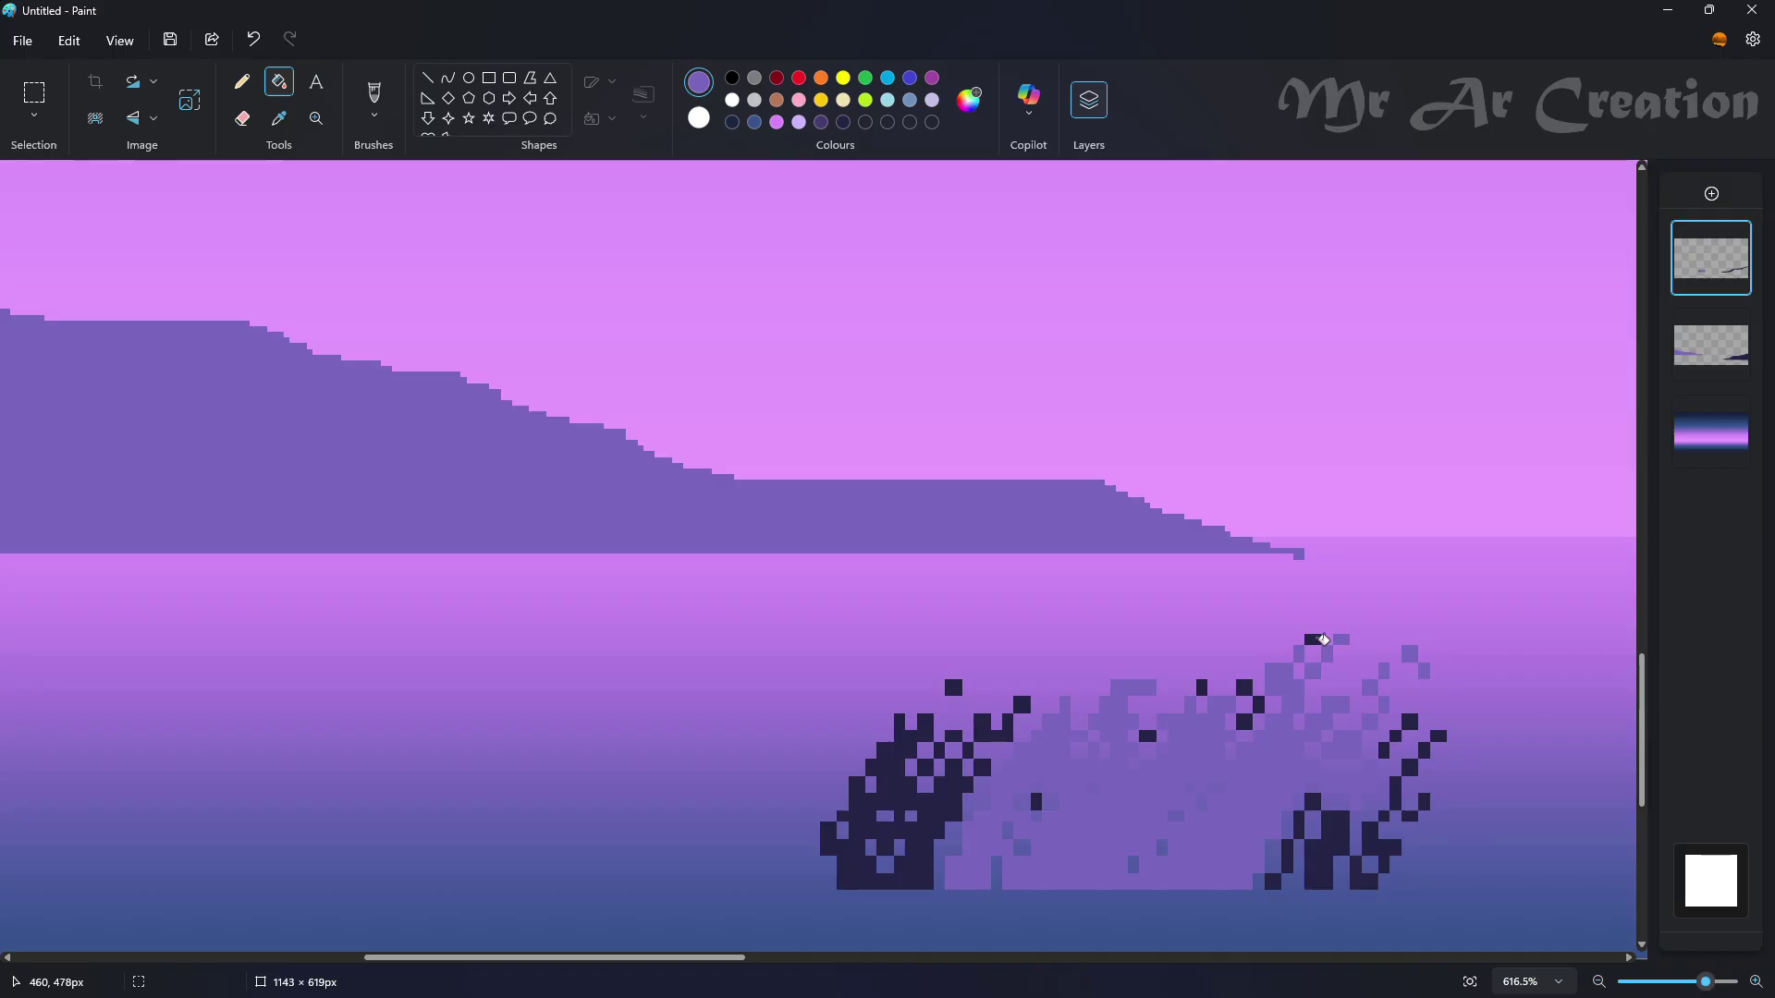
# - Fill the remaining dark pieces on the clump's left side and right edge with the same purple
pyautogui.click(962, 815)
pyautogui.click(997, 730)
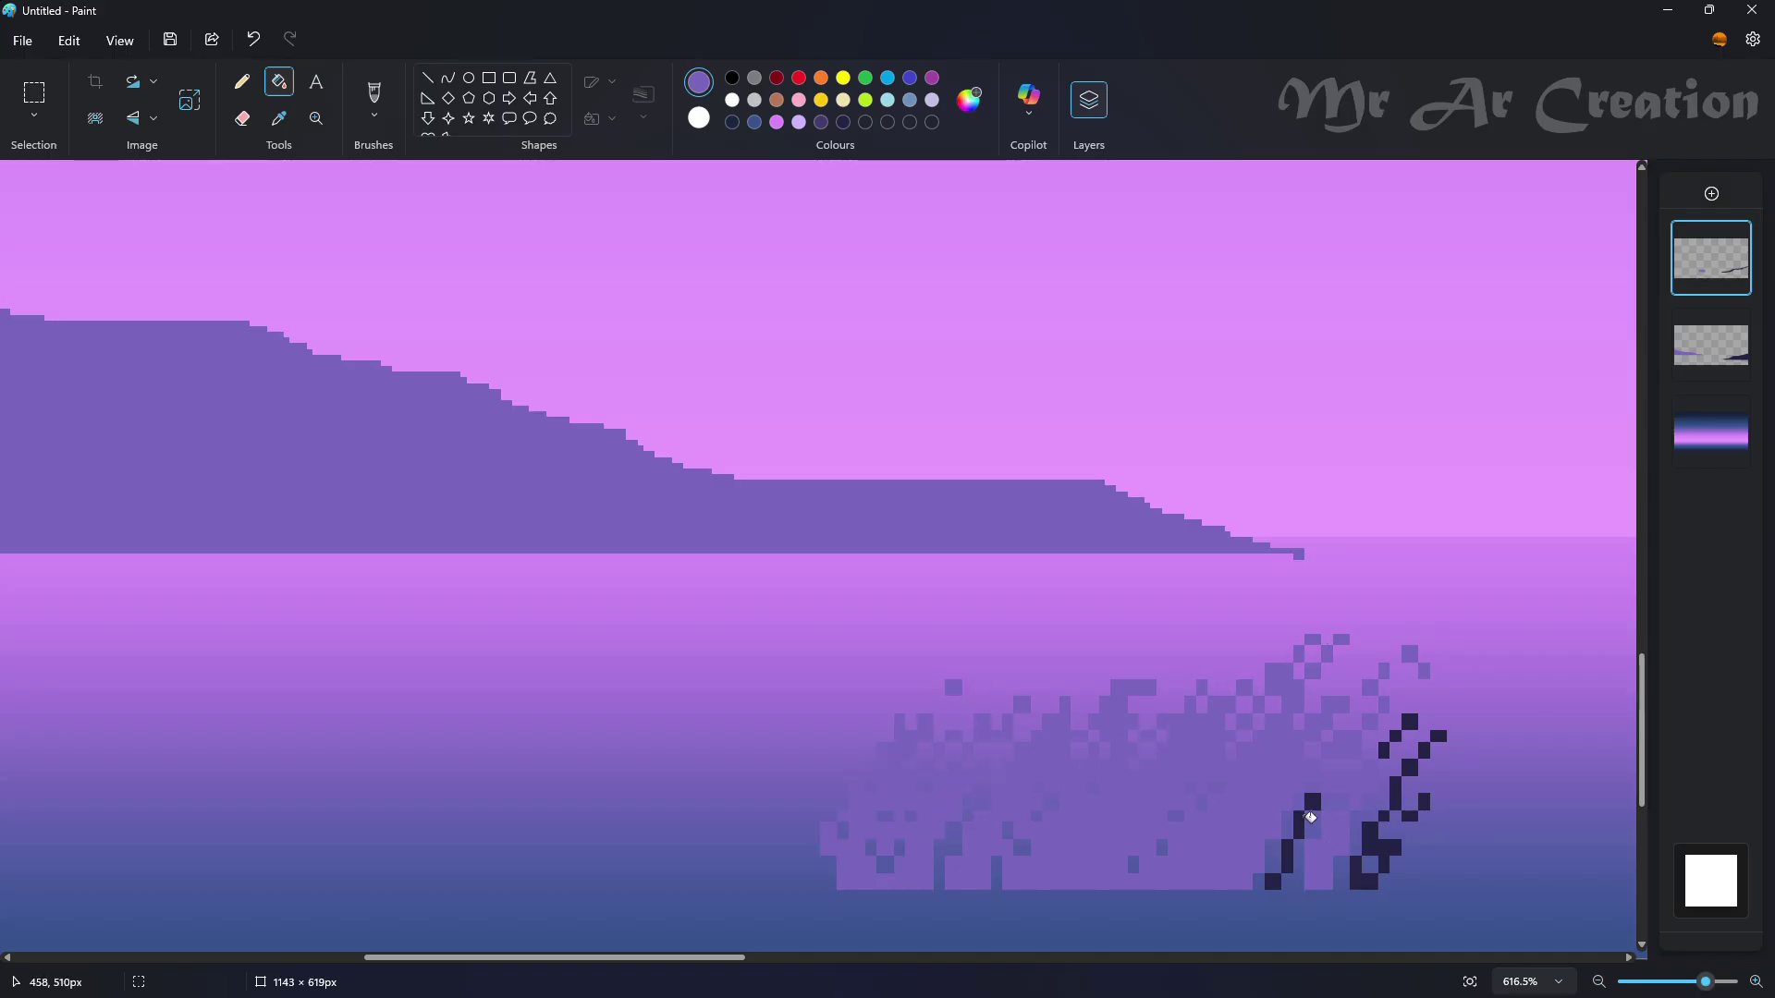
pyautogui.click(1396, 799)
pyautogui.click(1424, 803)
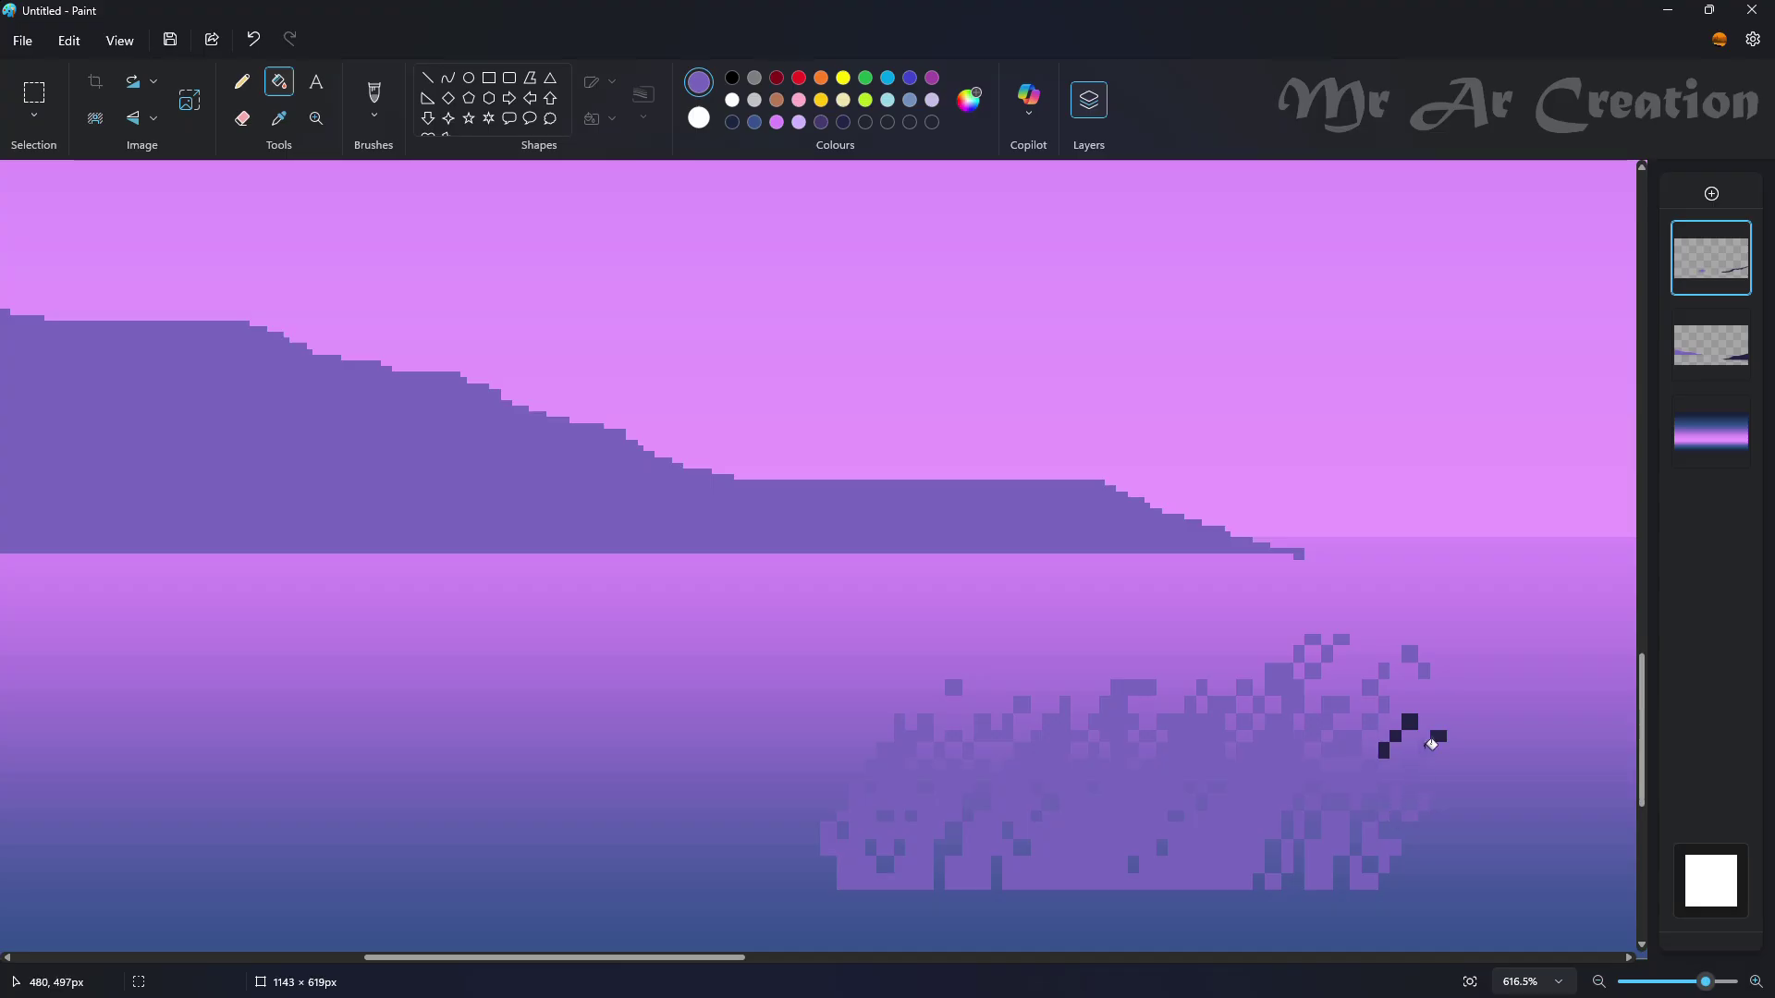
pyautogui.click(1386, 748)
# - Select the recoloured purple grass clump and move it from the water onto the upper ridge of the left hill
pyautogui.scroll(-3, 911, 736)
pyautogui.click(35, 94)
pyautogui.moveTo(828, 662); pyautogui.dragTo(1279, 892)
pyautogui.moveTo(1074, 776); pyautogui.dragTo(344, 535)
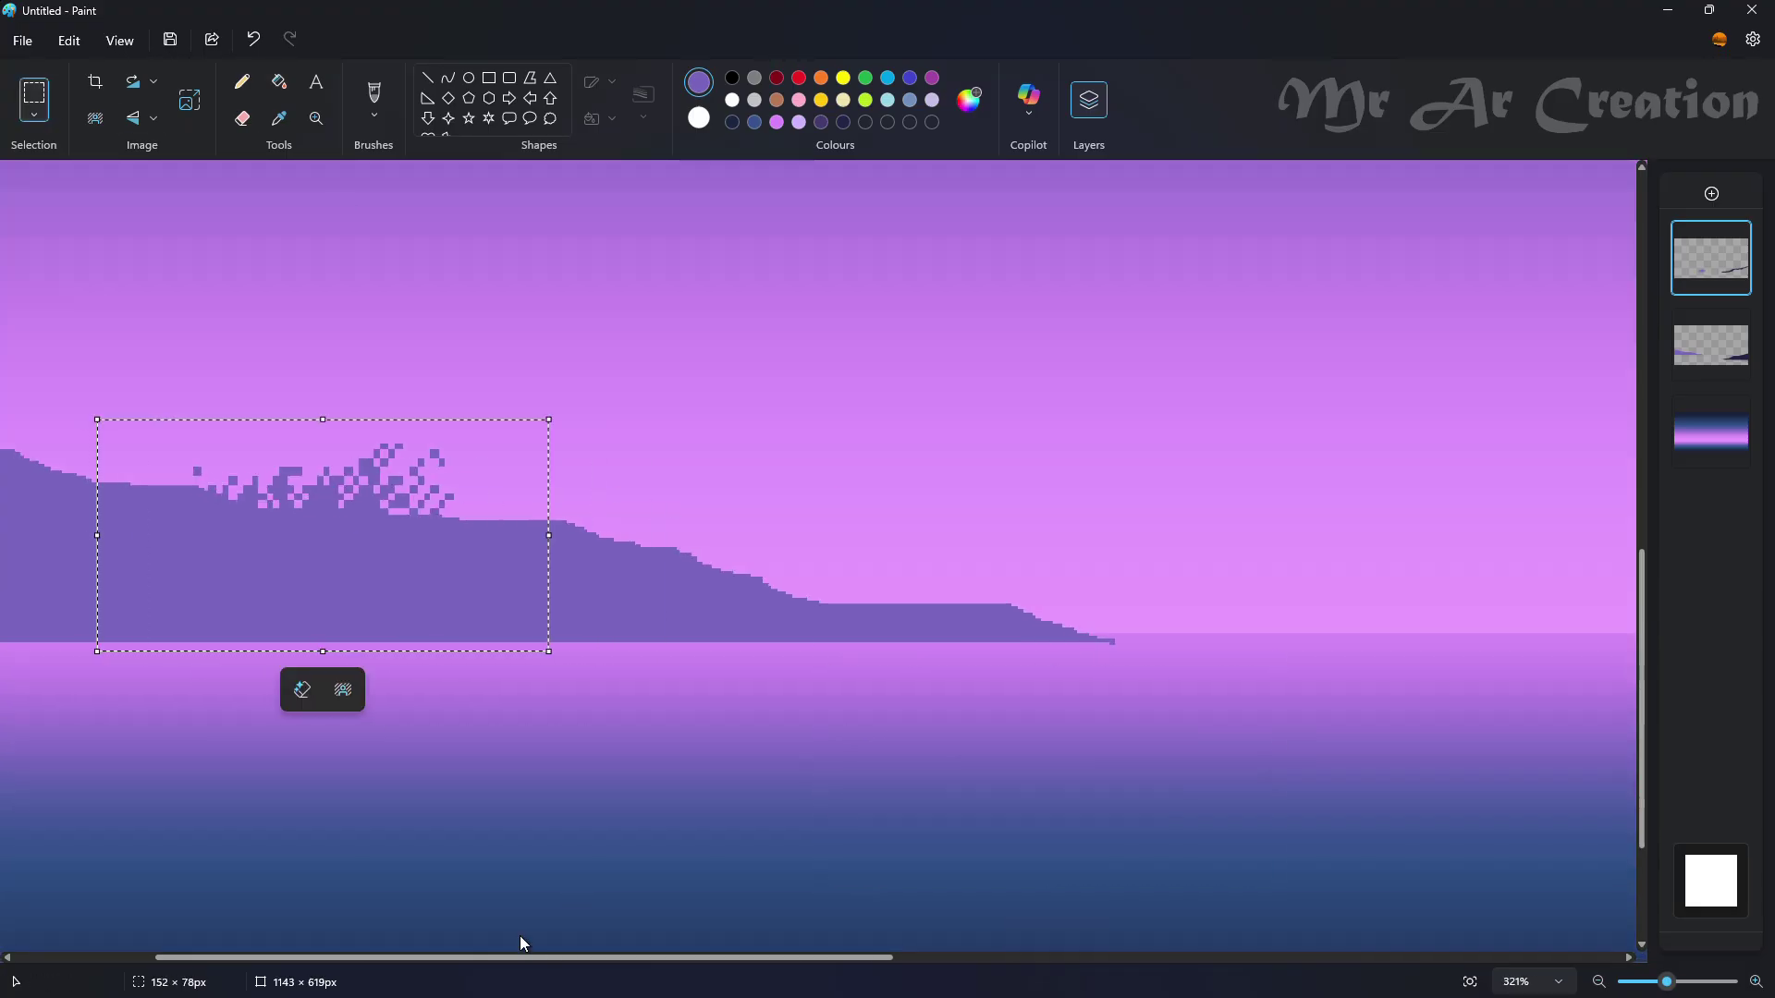
pyautogui.moveTo(520, 957); pyautogui.dragTo(362, 957)
pyautogui.scroll(3, 592, 773)
pyautogui.moveTo(592, 773); pyautogui.dragTo(197, 659)
pyautogui.hotkey('ctrl', 'z')
pyautogui.moveTo(416, 582); pyautogui.dragTo(907, 844)
pyautogui.moveTo(650, 696); pyautogui.dragTo(357, 626)
pyautogui.scroll(3, 308, 696)
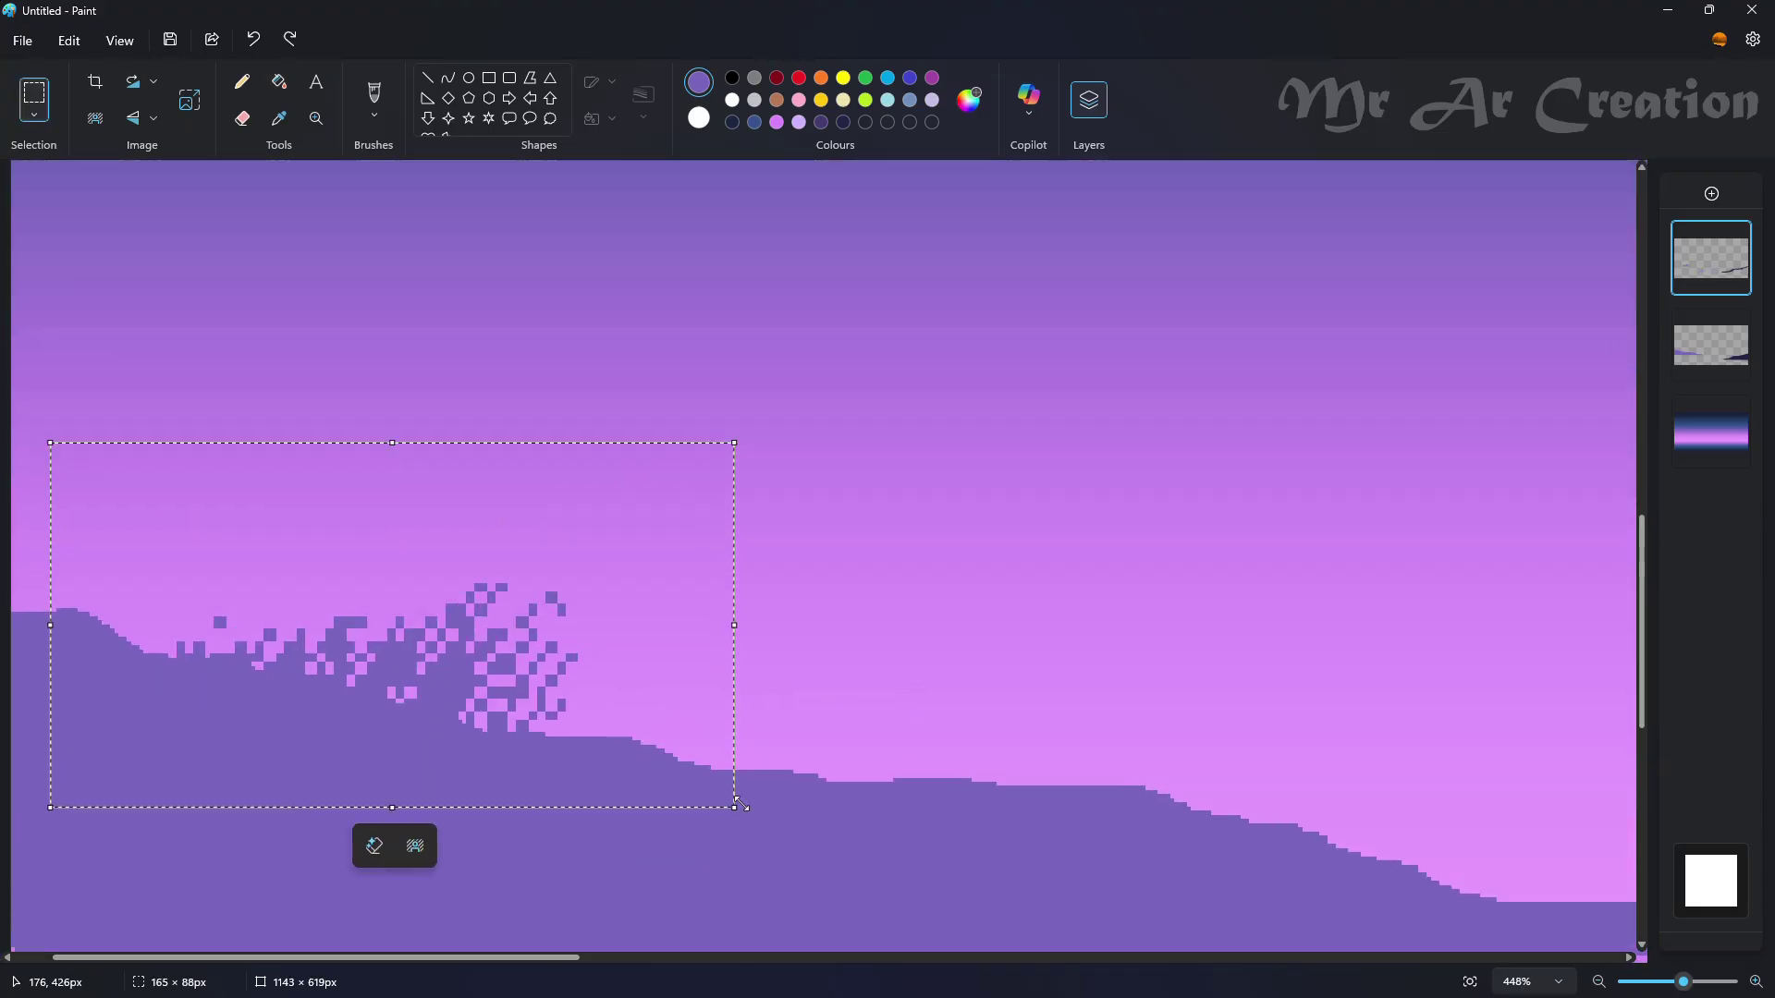
# - Shrink the purple grass clump and position it toward the left end of the hill's ridge
pyautogui.moveTo(733, 806); pyautogui.dragTo(585, 749)
pyautogui.moveTo(512, 960); pyautogui.dragTo(471, 961)
pyautogui.moveTo(408, 665); pyautogui.dragTo(265, 641)
pyautogui.hotkey('ctrl', 'z')
# - Select a small purple grass clump and place copies of it down the left hill's ridge toward the tip
pyautogui.moveTo(598, 491); pyautogui.dragTo(839, 633)
pyautogui.moveTo(742, 589)
pyautogui.mouseDown()
pyautogui.moveTo(285, 597)
pyautogui.moveTo(321, 658)
pyautogui.moveTo(386, 629)
pyautogui.moveTo(465, 656)
pyautogui.moveTo(499, 699)
pyautogui.moveTo(748, 755)
pyautogui.moveTo(935, 779)
pyautogui.moveTo(1160, 777)
pyautogui.moveTo(1402, 813)
pyautogui.moveTo(1551, 875)
pyautogui.mouseUp()
pyautogui.moveTo(536, 960); pyautogui.dragTo(751, 968)
pyautogui.scroll(-1, 869, 740)
pyautogui.moveTo(879, 721); pyautogui.dragTo(1145, 783)
pyautogui.moveTo(1145, 783)
pyautogui.mouseDown()
pyautogui.moveTo(1241, 792)
pyautogui.moveTo(1206, 784)
pyautogui.mouseUp()
# - Resize the purple grass clump and finish the hill's tip with it, flattening the last piece to 34 × 8 px
pyautogui.moveTo(1056, 704); pyautogui.dragTo(1117, 732)
pyautogui.moveTo(1191, 807)
pyautogui.mouseDown()
pyautogui.moveTo(1231, 805)
pyautogui.moveTo(1203, 802)
pyautogui.mouseUp()
pyautogui.moveTo(1221, 804); pyautogui.dragTo(1272, 809)
pyautogui.moveTo(1272, 810)
pyautogui.mouseDown()
pyautogui.moveTo(1240, 804)
pyautogui.moveTo(1311, 820)
pyautogui.moveTo(1280, 813)
pyautogui.mouseUp()
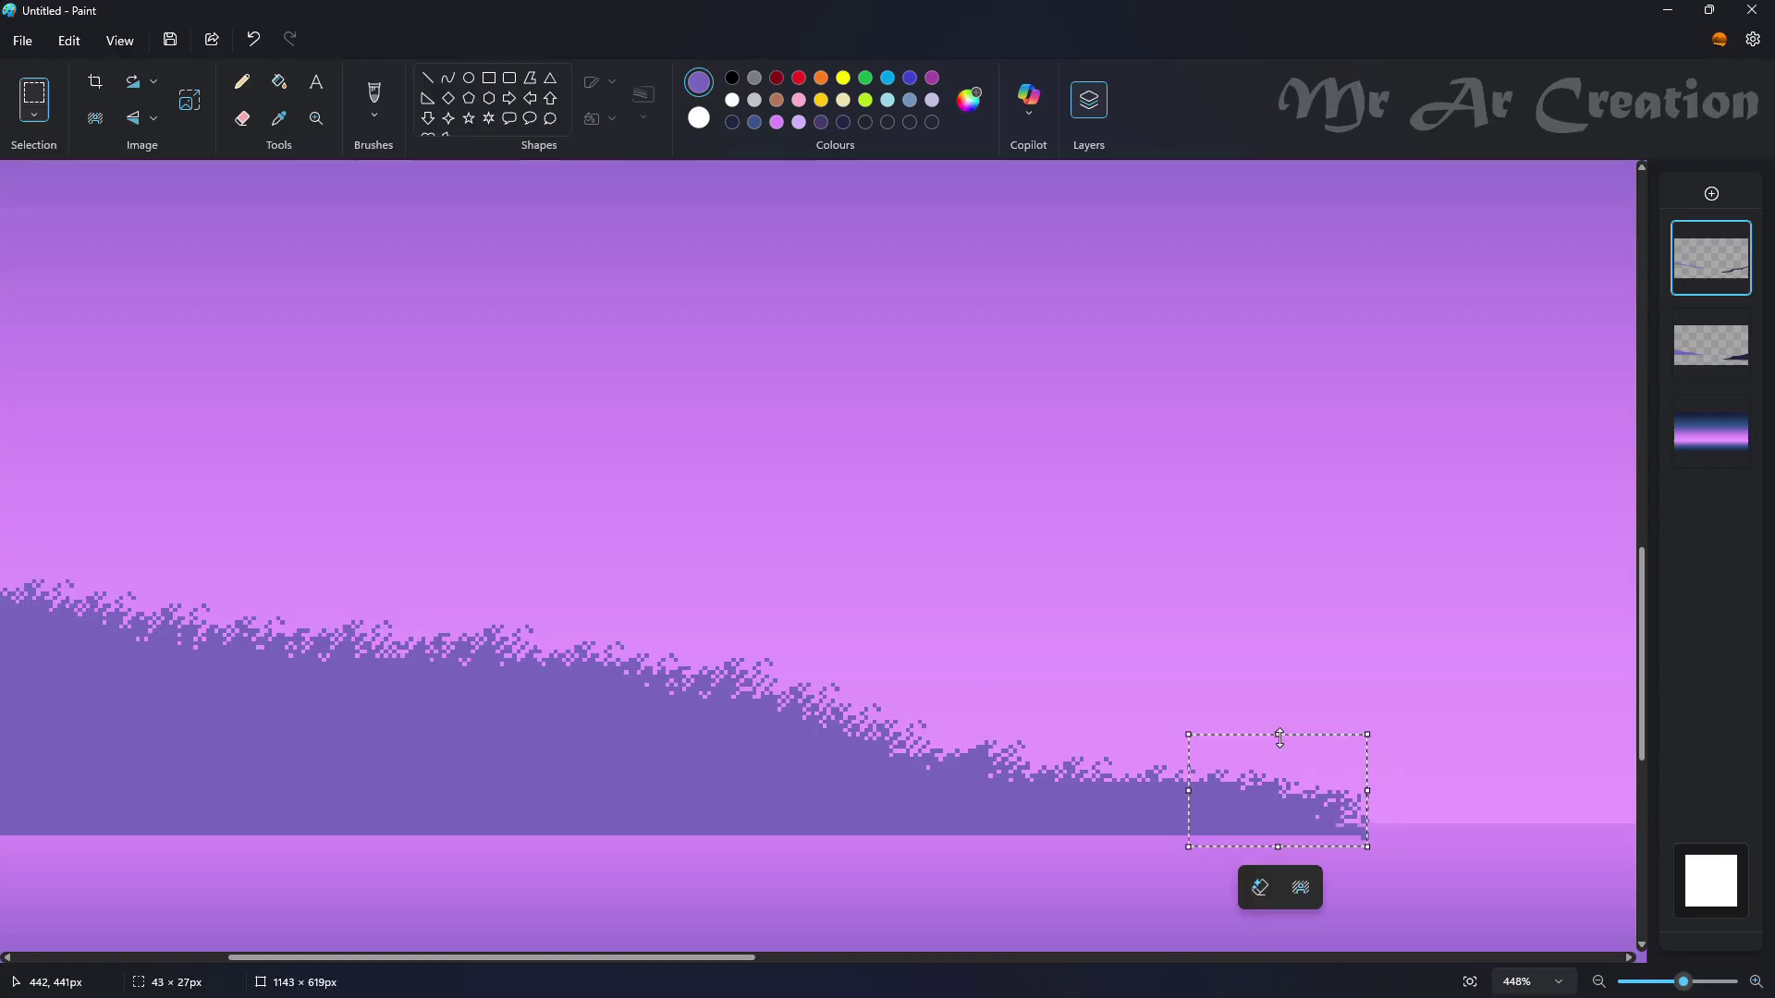
pyautogui.moveTo(1189, 735); pyautogui.dragTo(1172, 775)
pyautogui.moveTo(1258, 816); pyautogui.dragTo(1326, 811)
pyautogui.moveTo(1435, 843); pyautogui.dragTo(1390, 839)
pyautogui.moveTo(1391, 773); pyautogui.dragTo(1381, 805)
pyautogui.moveTo(1348, 825); pyautogui.dragTo(1377, 825)
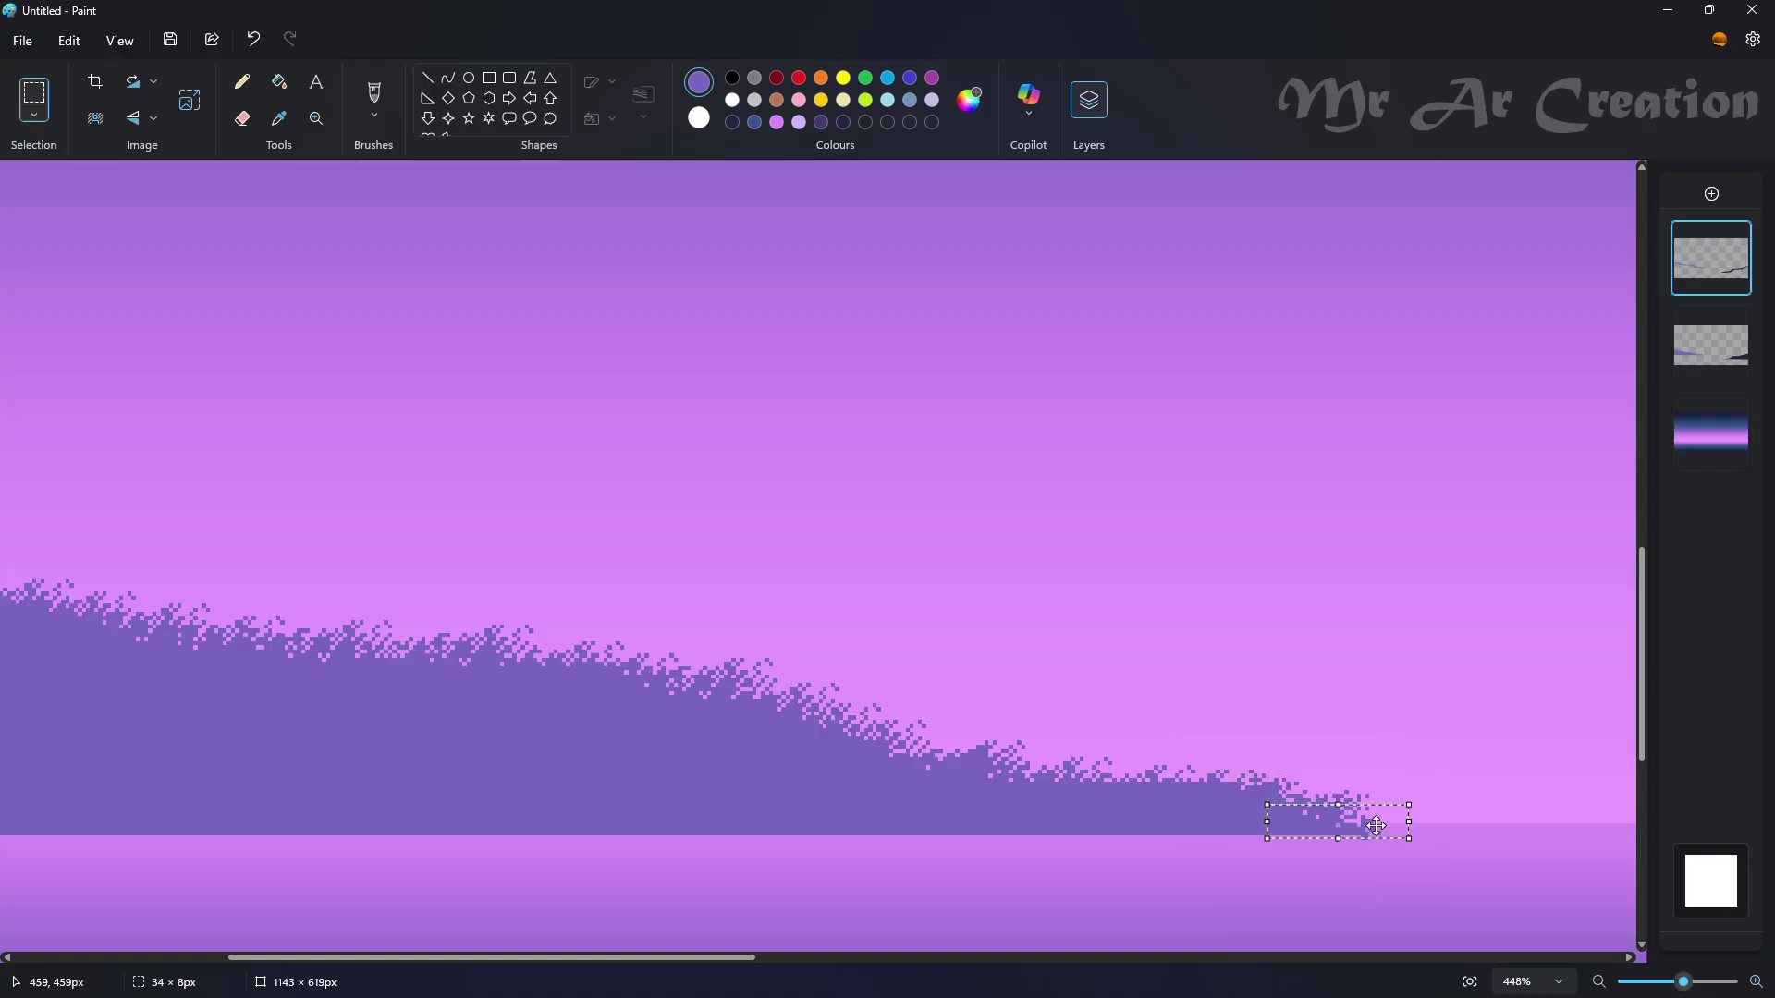
# - Select the left hill's whole grass strip, reduce the selection to 518 × 201 px and align it with the hill
pyautogui.click(1469, 982)
pyautogui.click(837, 791)
pyautogui.moveTo(12, 801); pyautogui.dragTo(11, 802)
pyautogui.moveTo(277, 693); pyautogui.dragTo(269, 700)
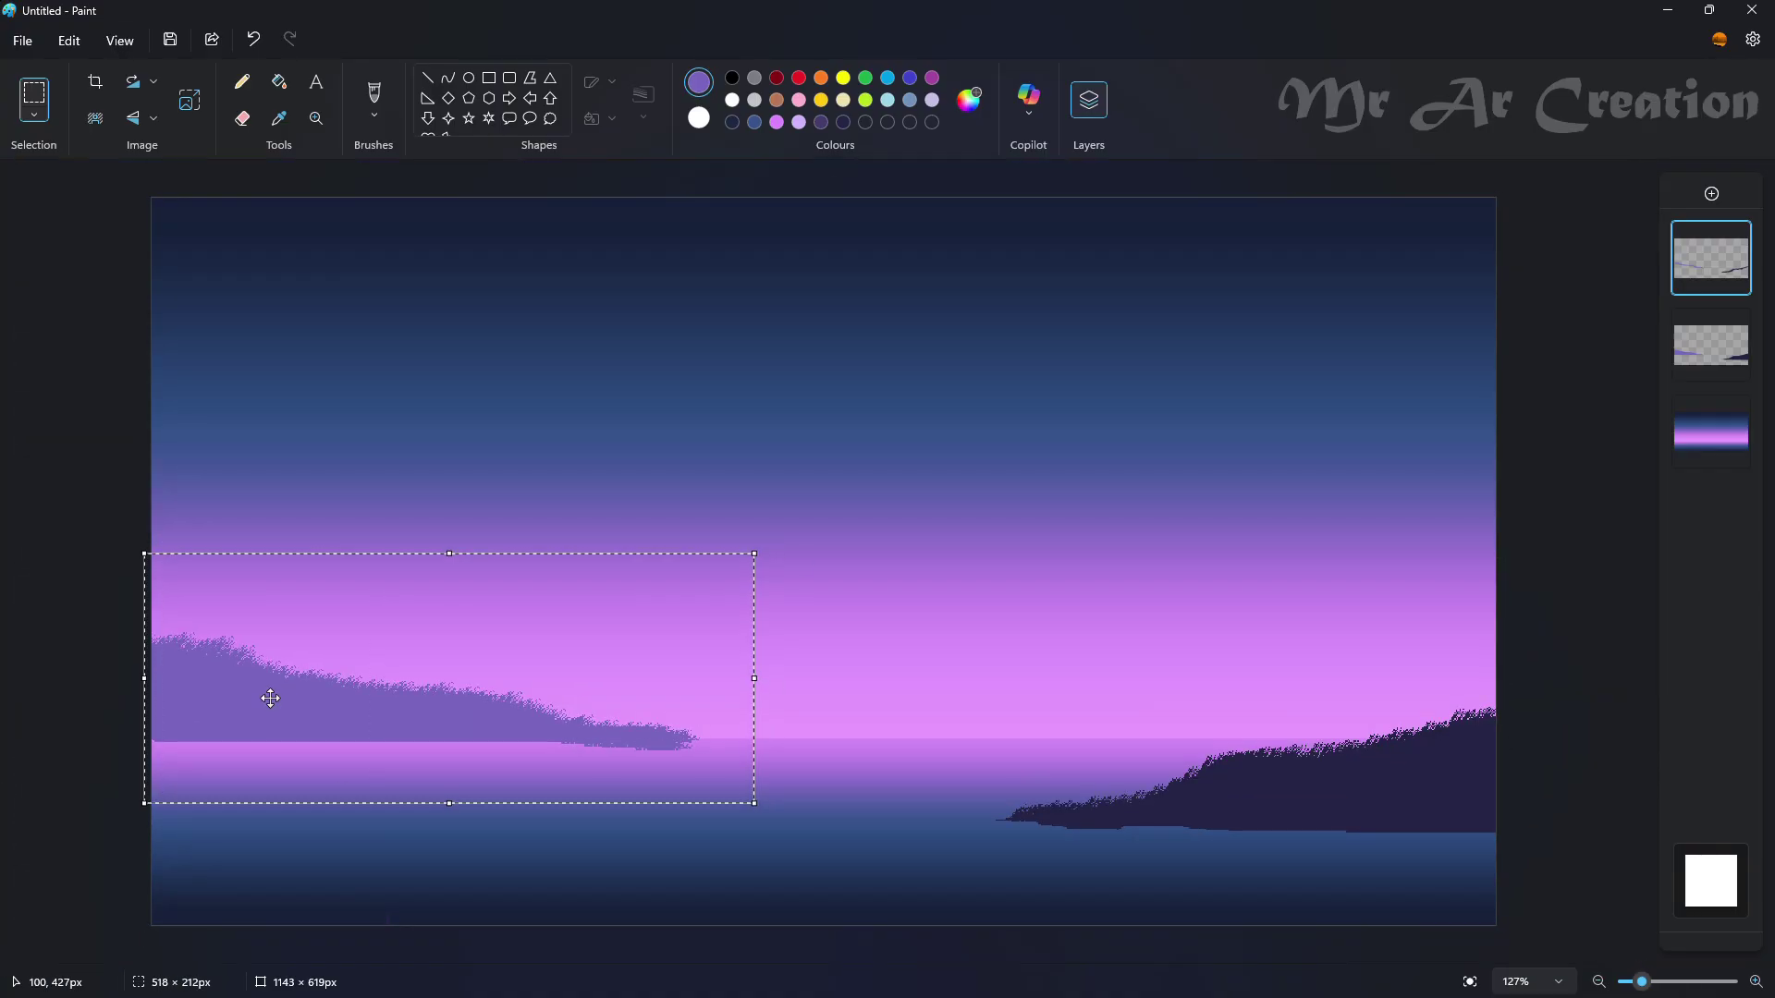
pyautogui.moveTo(449, 807); pyautogui.dragTo(468, 792)
pyautogui.moveTo(447, 724); pyautogui.dragTo(422, 718)
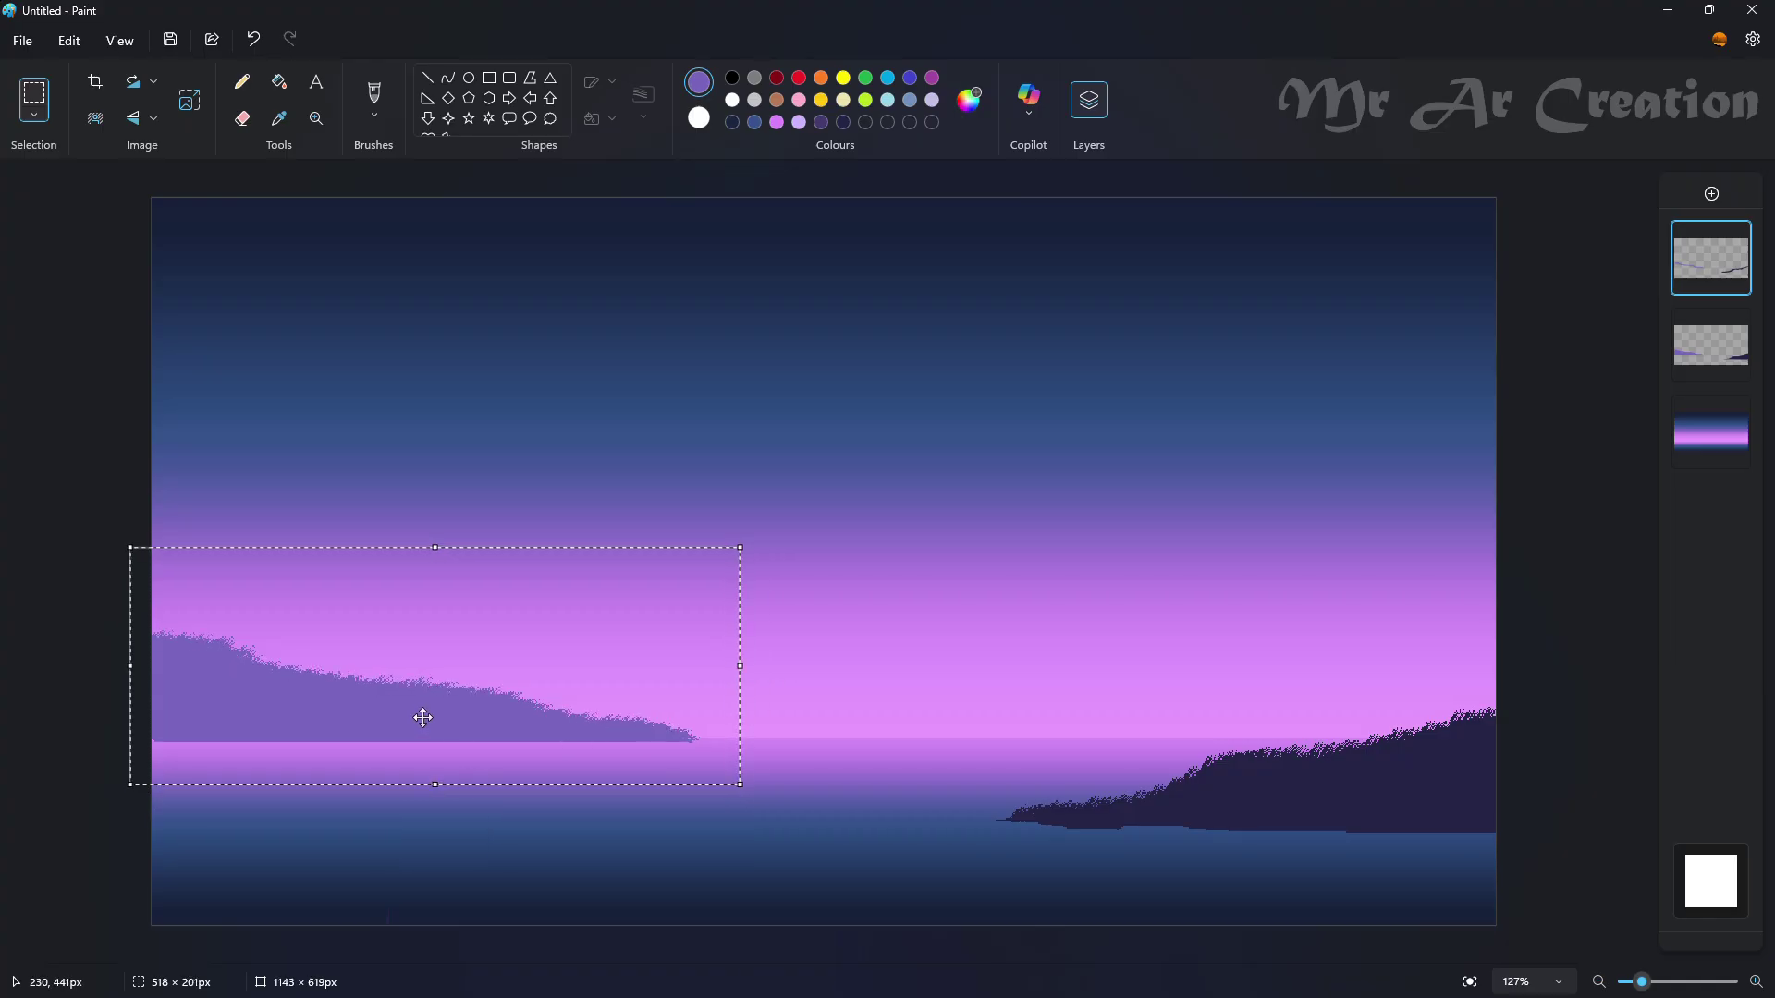
pyautogui.click(449, 829)
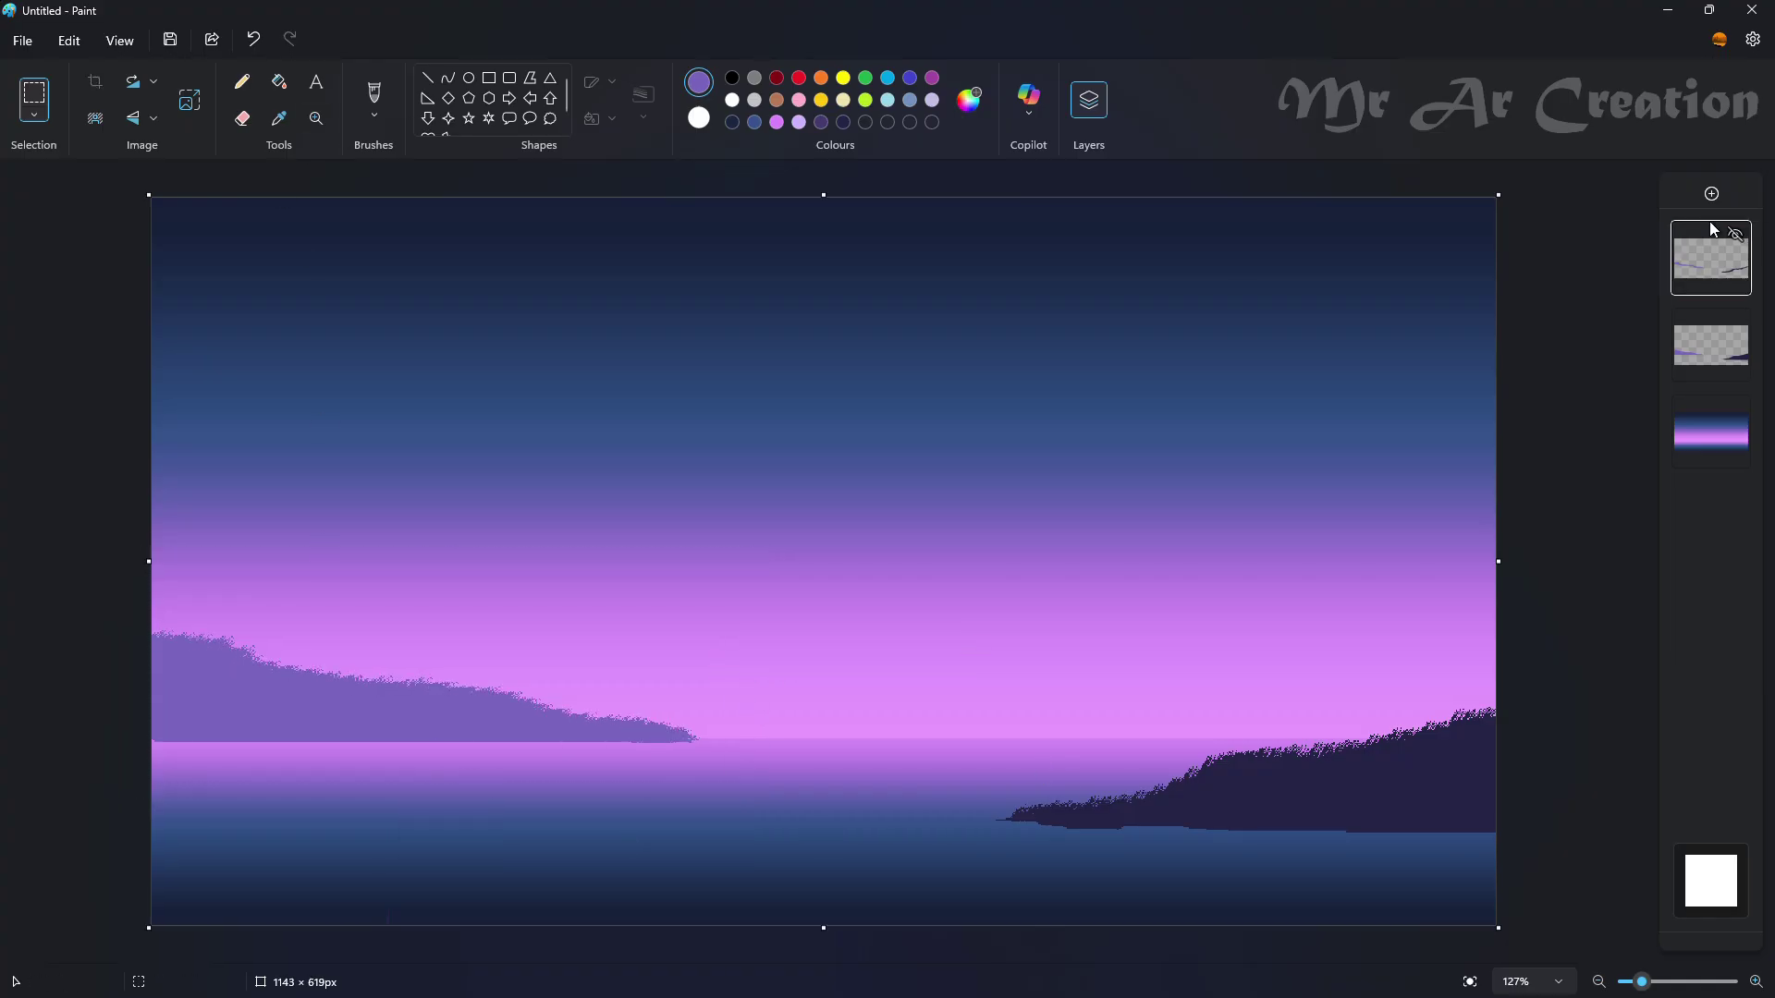
# - Add a new layer and draw a curve rising from the left hill's ridge as one side of a palm trunk
pyautogui.click(1711, 194)
pyautogui.scroll(3, 518, 707)
pyautogui.scroll(1, 411, 673)
pyautogui.scroll(2, 407, 684)
pyautogui.click(449, 82)
pyautogui.moveTo(611, 824)
pyautogui.mouseDown()
pyautogui.moveTo(627, 698)
pyautogui.moveTo(715, 470)
pyautogui.mouseUp()
pyautogui.hotkey('ctrl', 'z')
pyautogui.moveTo(602, 824); pyautogui.dragTo(603, 659)
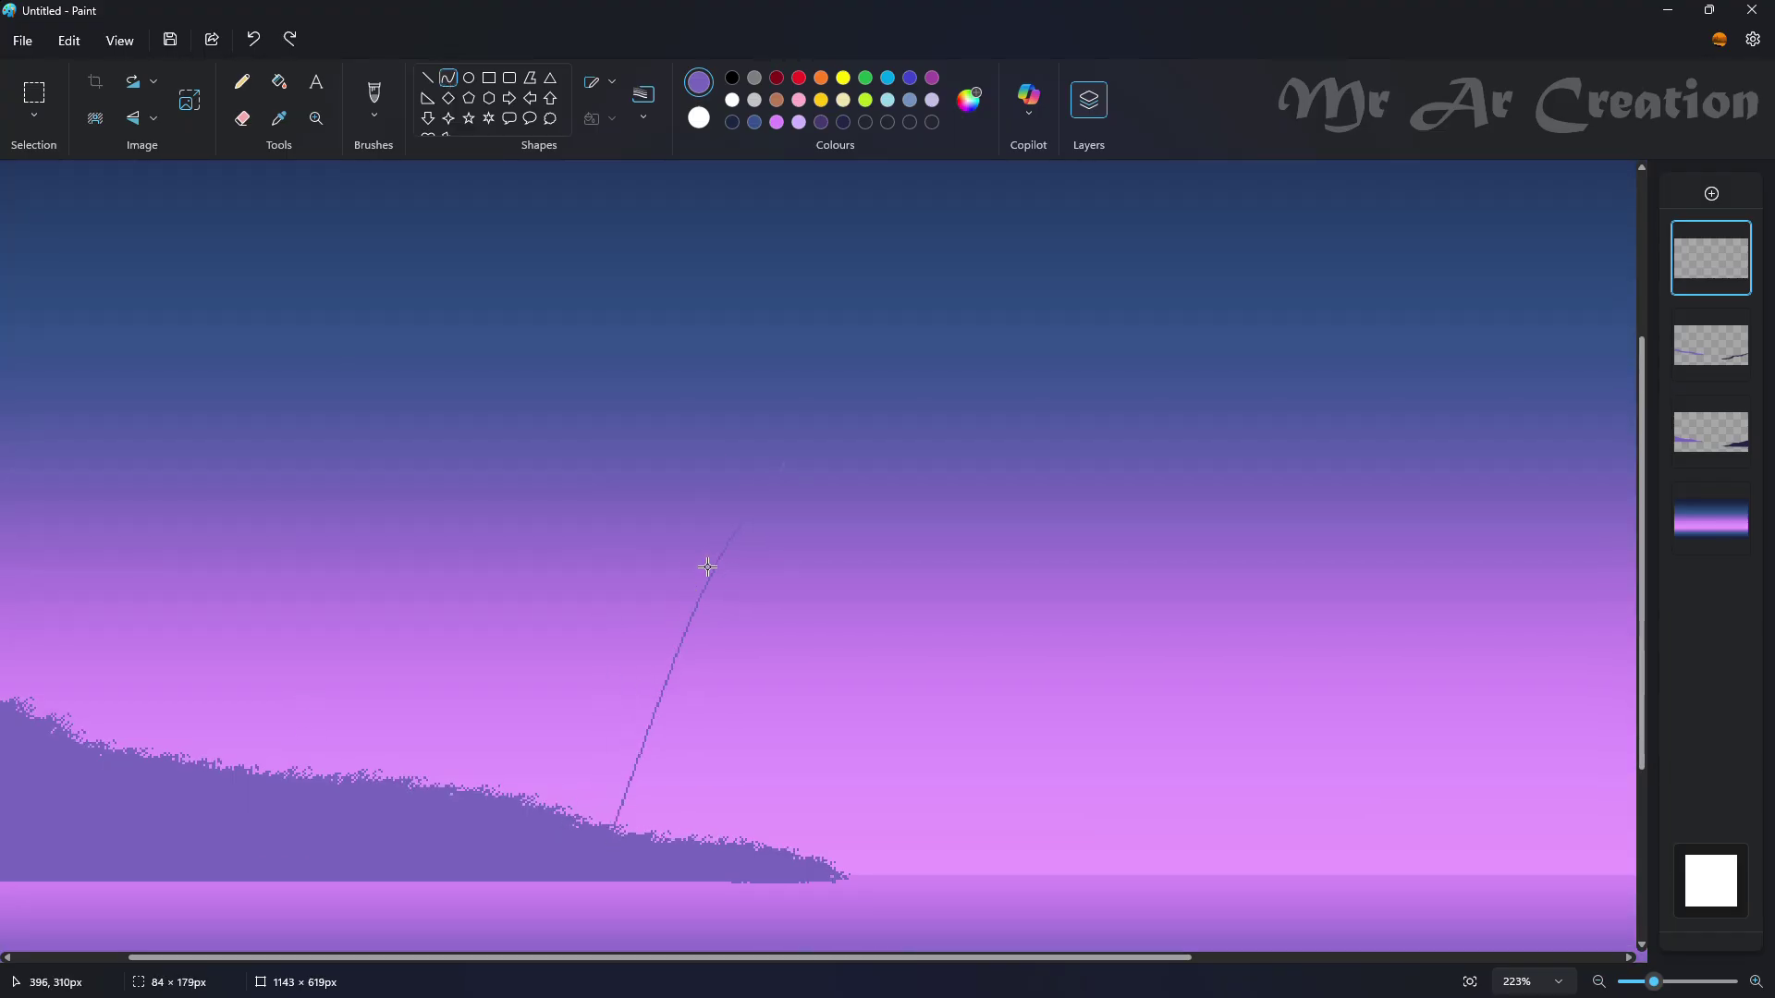
pyautogui.moveTo(772, 491); pyautogui.dragTo(769, 515)
pyautogui.moveTo(727, 685); pyautogui.dragTo(715, 688)
pyautogui.click(762, 625)
# - Draw a second curve from the trunk's tip down to the ridge, bent to form the trunk's other side
pyautogui.scroll(3, 752, 619)
pyautogui.moveTo(769, 489); pyautogui.dragTo(568, 937)
pyautogui.moveTo(710, 634)
pyautogui.mouseDown()
pyautogui.moveTo(698, 624)
pyautogui.moveTo(592, 715)
pyautogui.mouseUp()
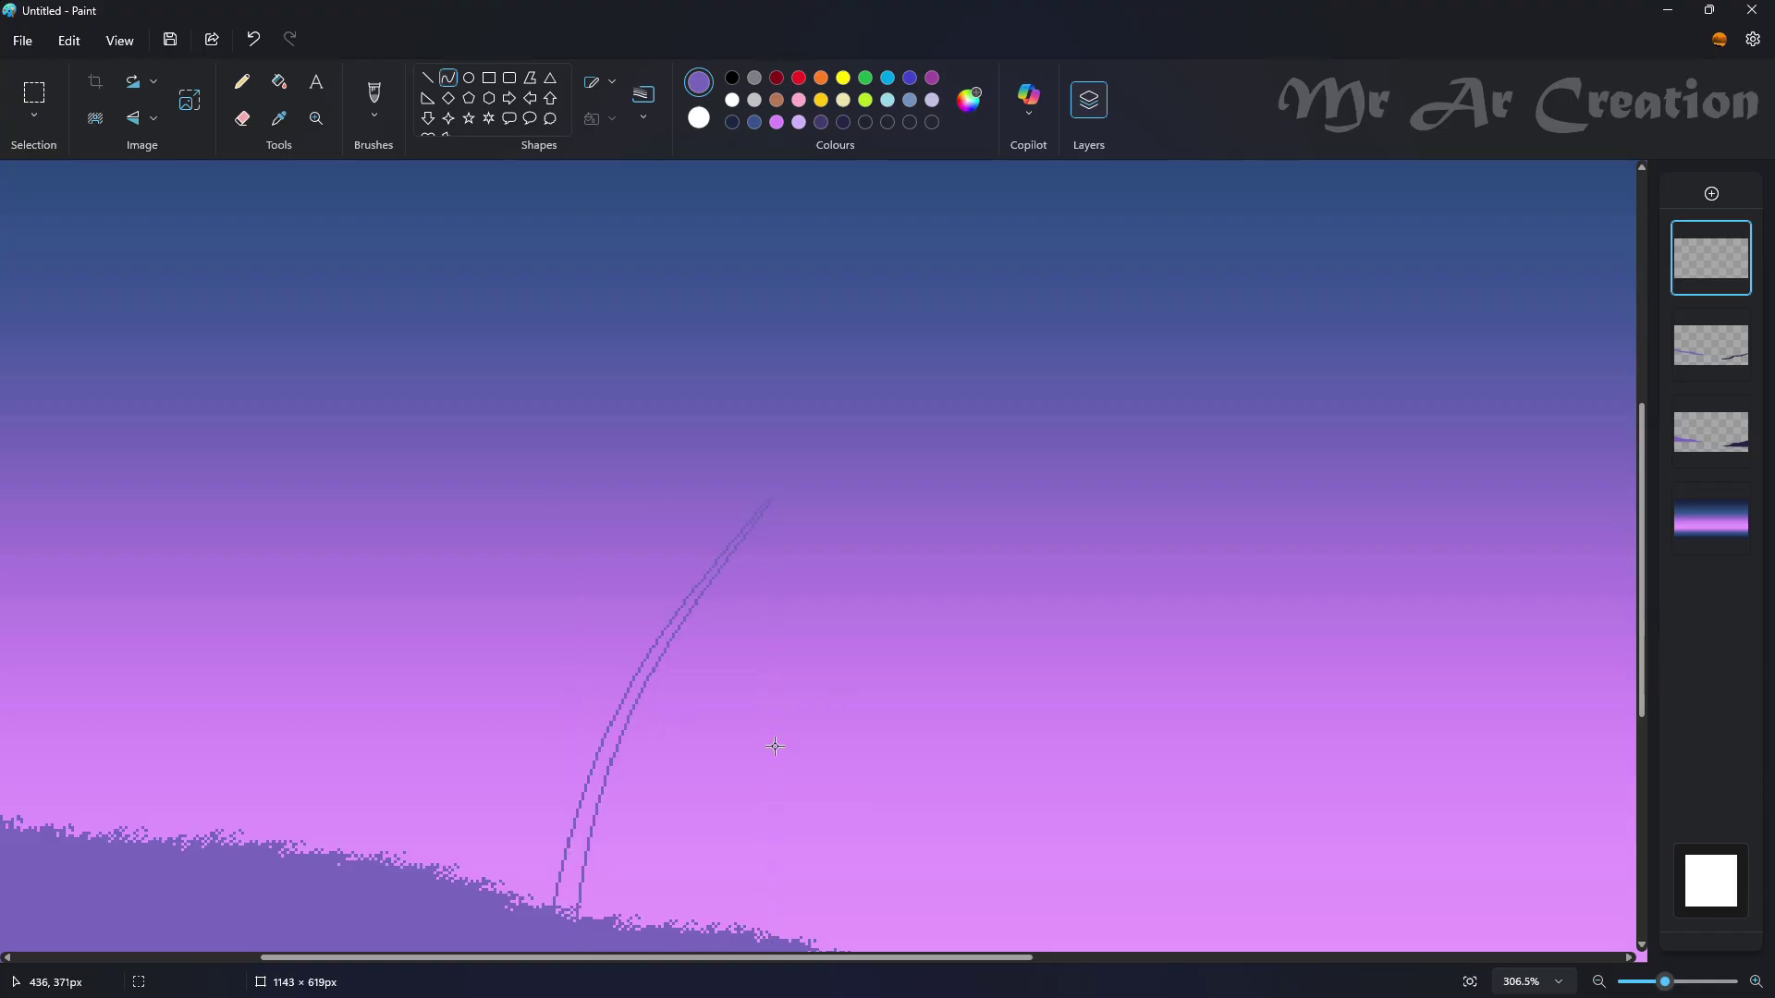
# - Fill the palm trunk between its two curves with purple
pyautogui.click(242, 81)
pyautogui.scroll(5, 544, 483)
pyautogui.scroll(8, 590, 516)
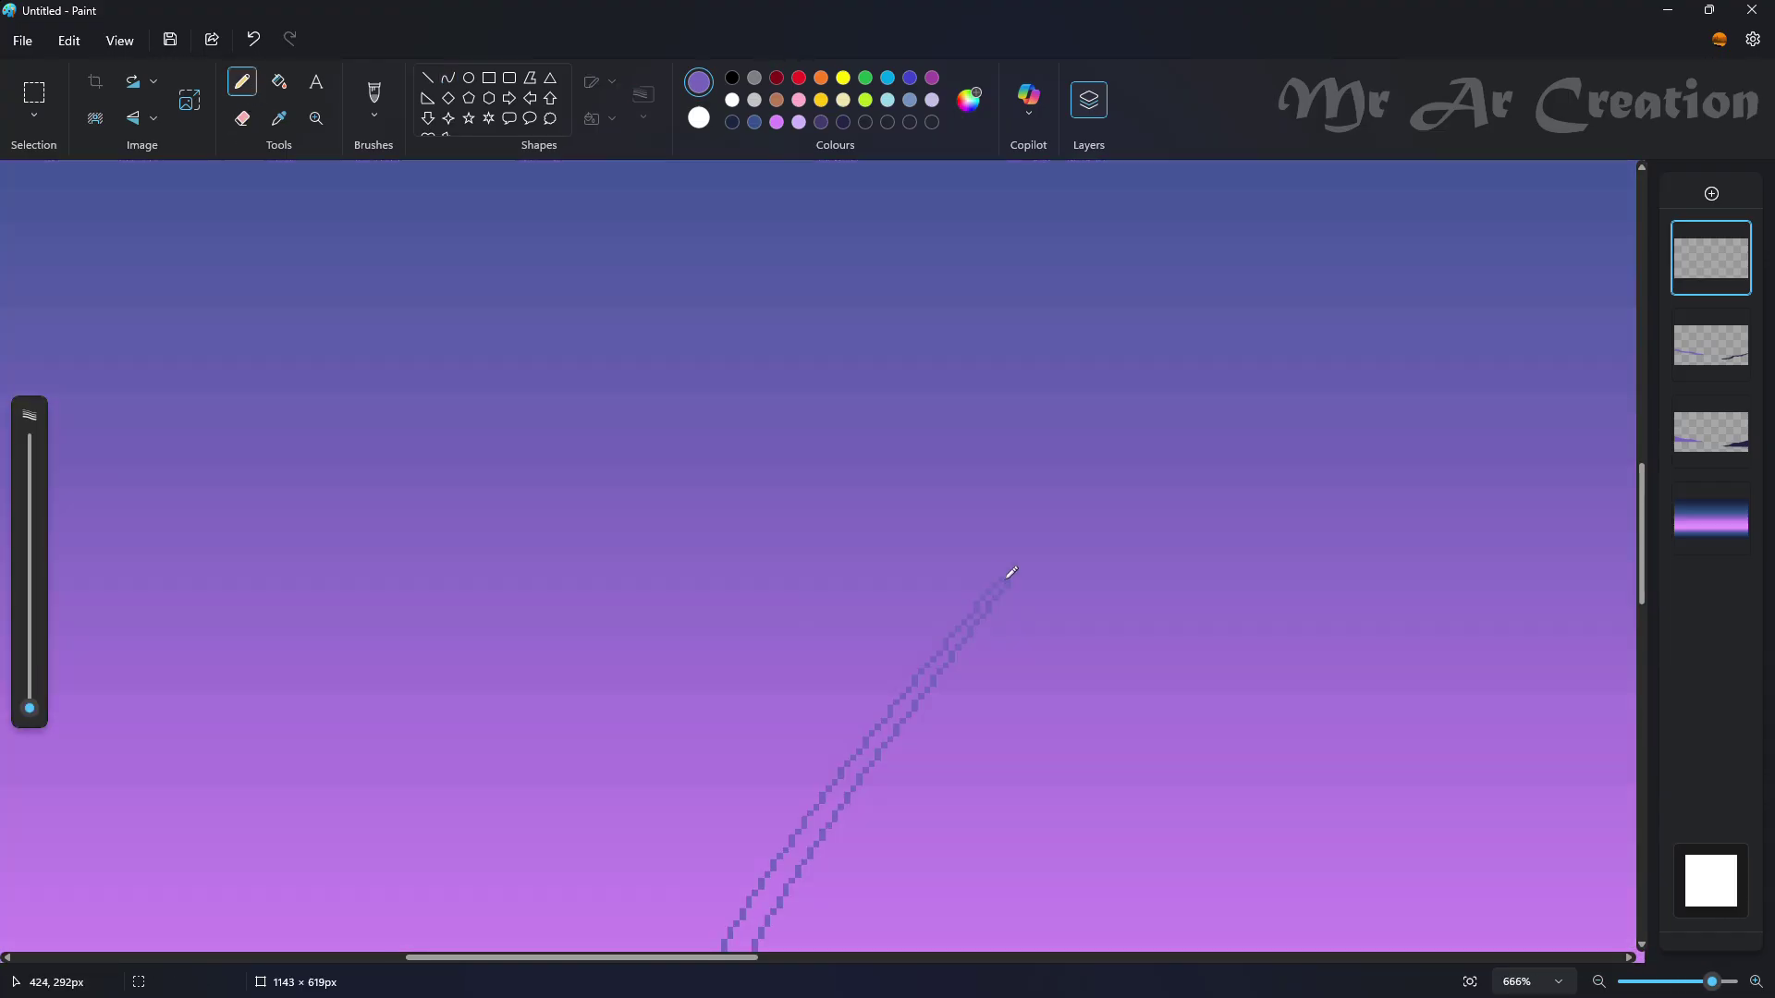
pyautogui.click(278, 81)
pyautogui.scroll(-3, 973, 393)
pyautogui.click(973, 393)
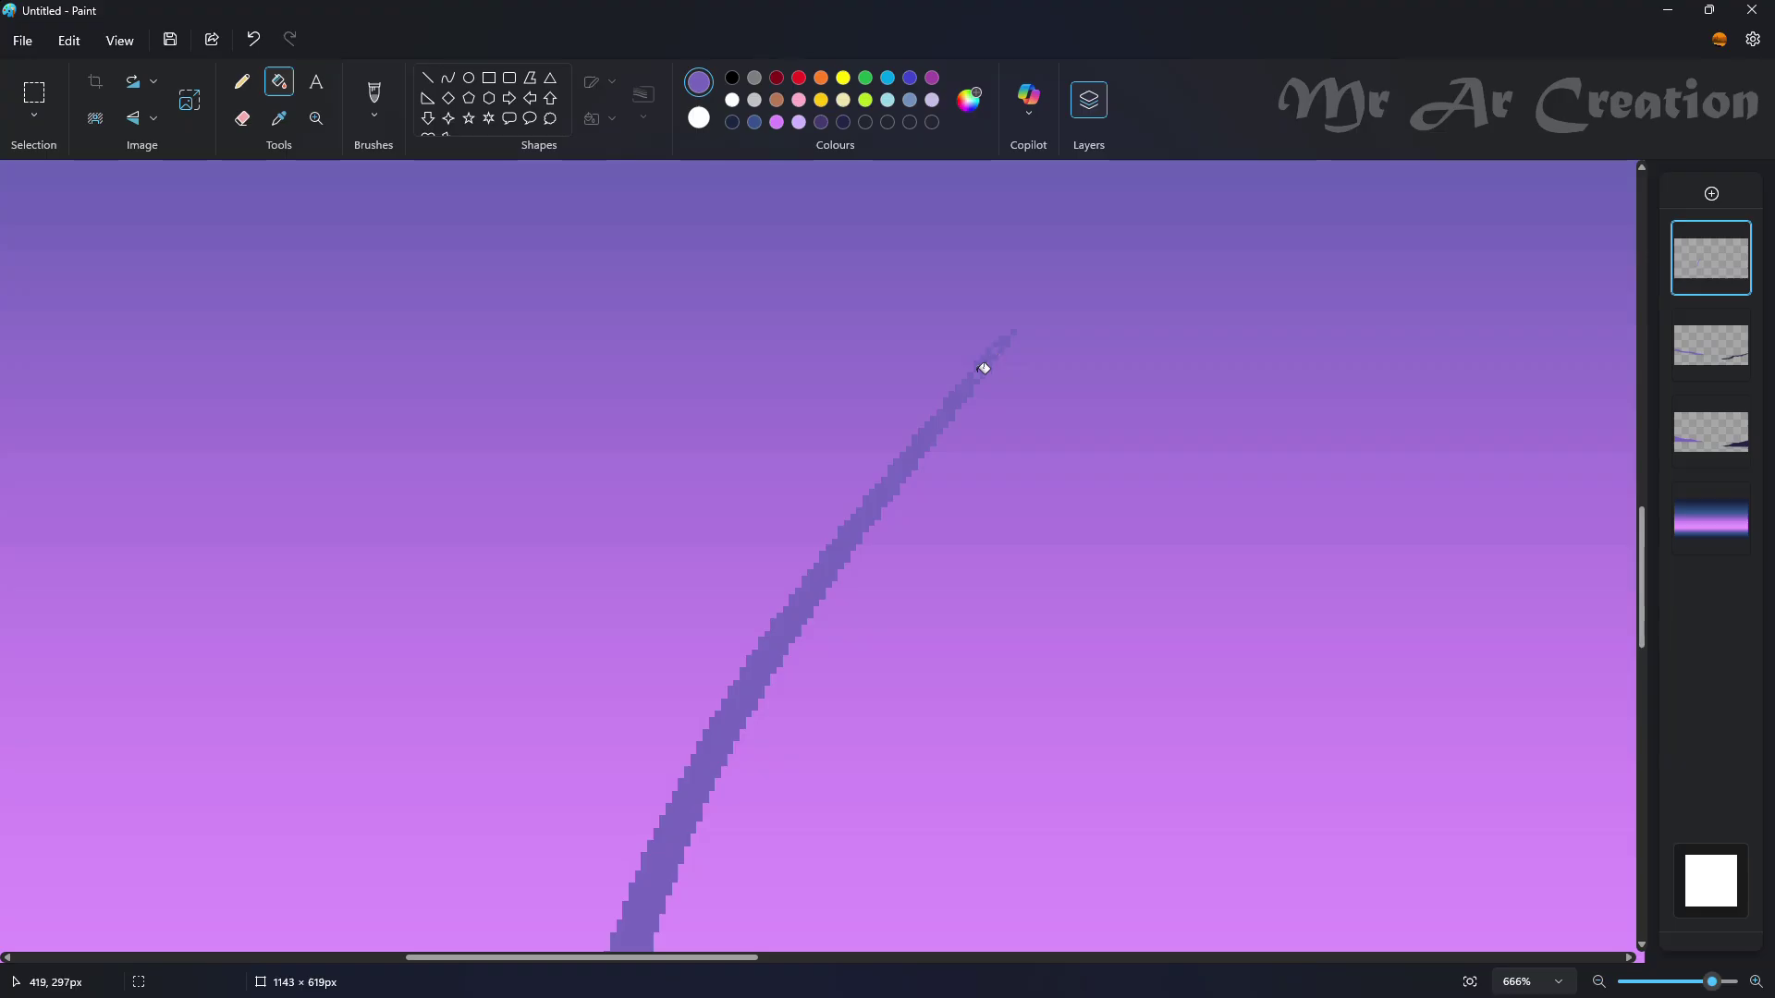
# - Try to draw a drooping frond curve from the top of the palm trunk
pyautogui.scroll(2, 983, 369)
pyautogui.click(448, 78)
pyautogui.scroll(-1, 832, 421)
pyautogui.moveTo(922, 708); pyautogui.dragTo(852, 669)
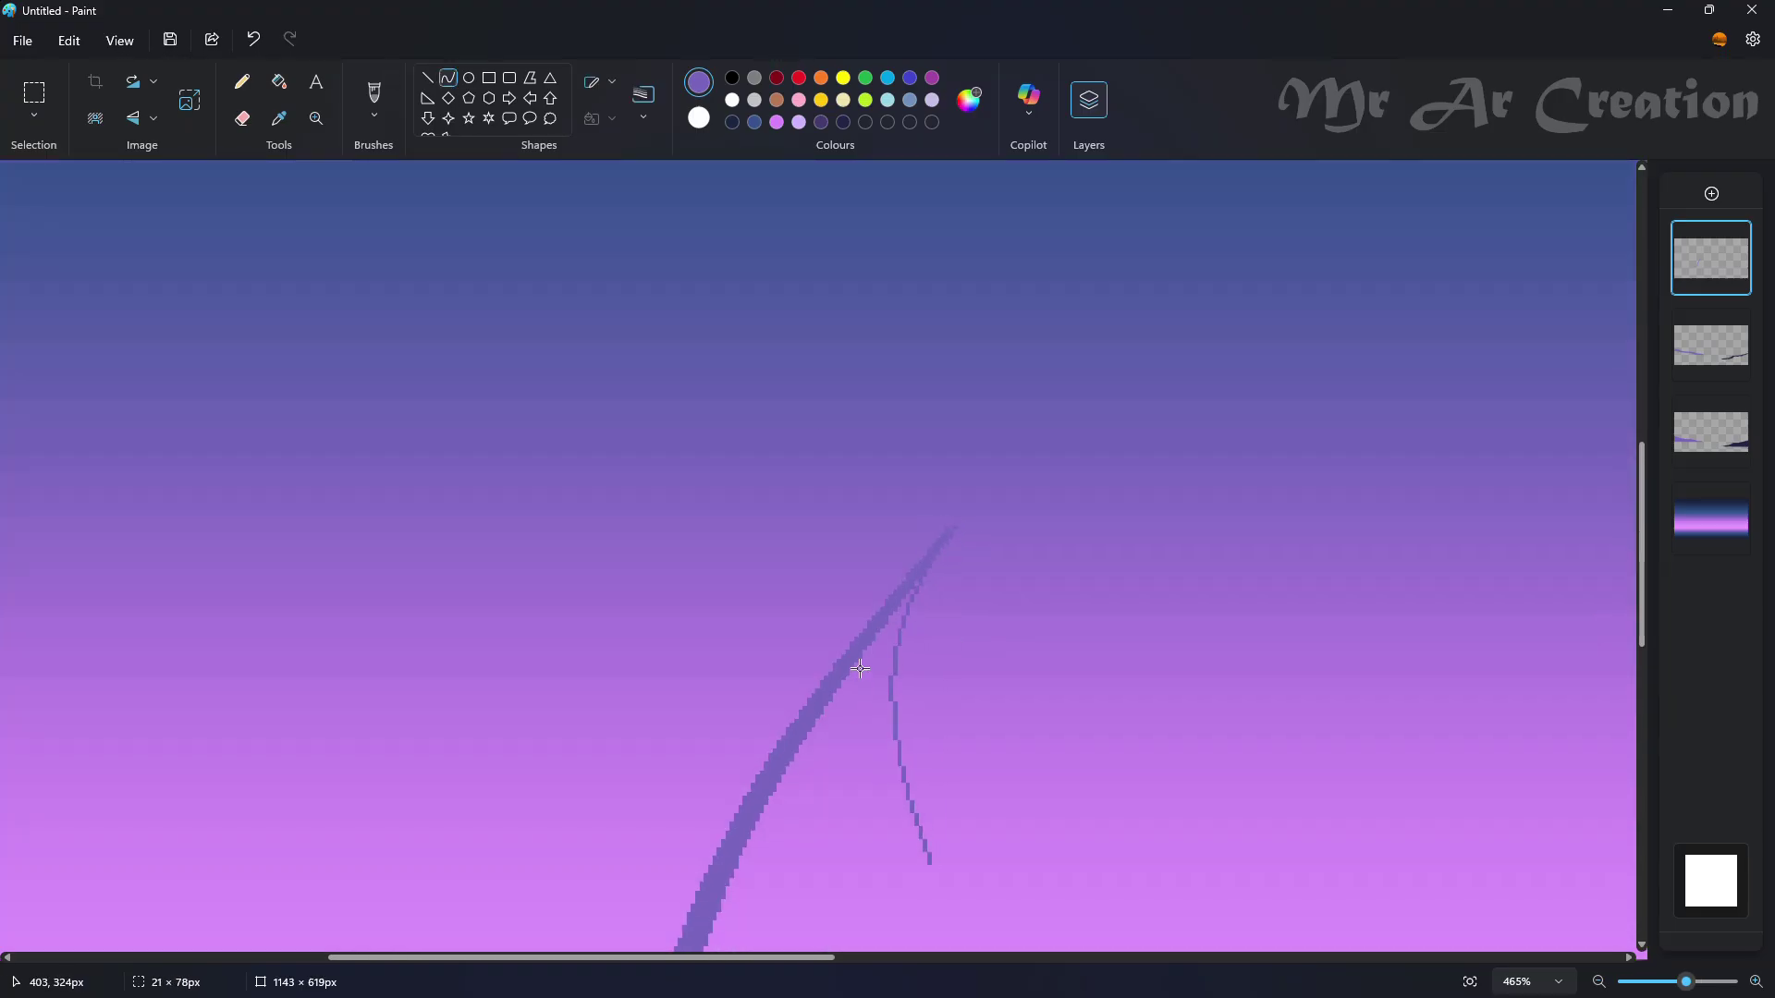
pyautogui.hotkey('ctrl', 'z')
pyautogui.moveTo(951, 533); pyautogui.dragTo(912, 764)
pyautogui.moveTo(905, 675); pyautogui.dragTo(871, 658)
pyautogui.scroll(-2, 904, 662)
pyautogui.hotkey('ctrl', 'z')
# - Draw two drooping frond curves from the top of the palm trunk, one on each side of its centre
pyautogui.moveTo(950, 288); pyautogui.dragTo(921, 581)
pyautogui.moveTo(909, 462)
pyautogui.mouseDown()
pyautogui.moveTo(859, 444)
pyautogui.moveTo(886, 703)
pyautogui.mouseUp()
pyautogui.scroll(1, 1014, 500)
pyautogui.hotkey('ctrl', 'z')
pyautogui.scroll(2, 956, 658)
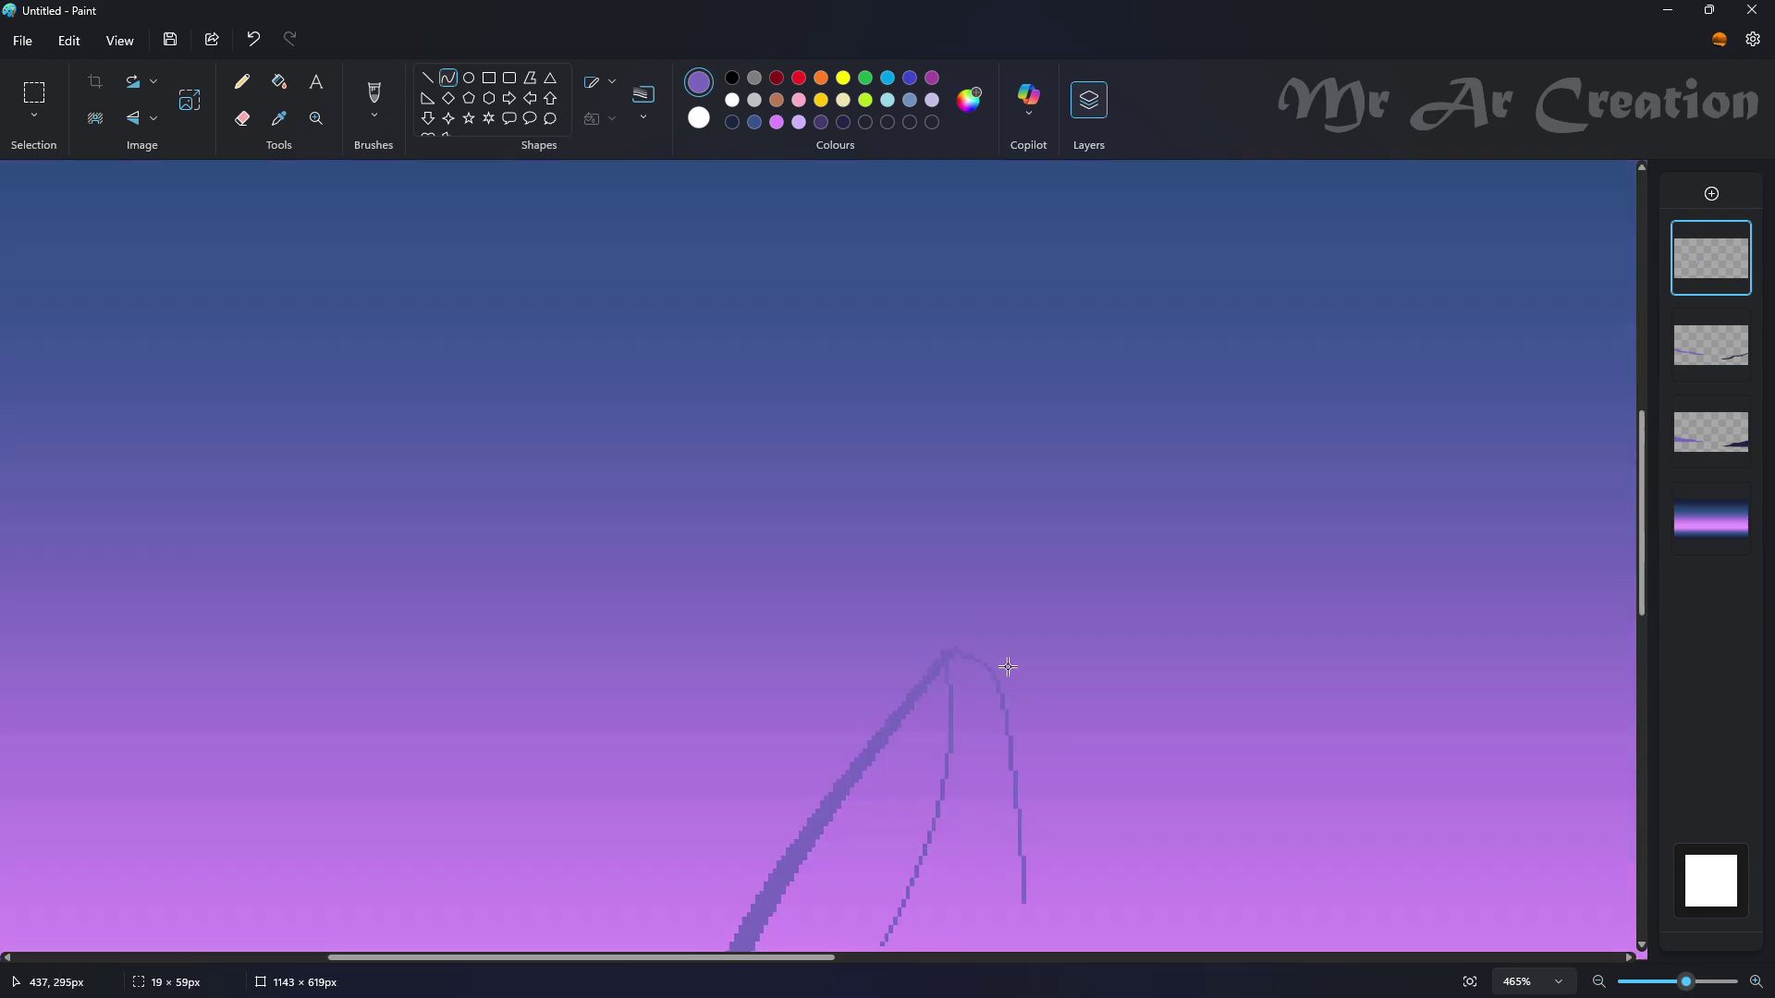
pyautogui.moveTo(1009, 667); pyautogui.dragTo(1044, 793)
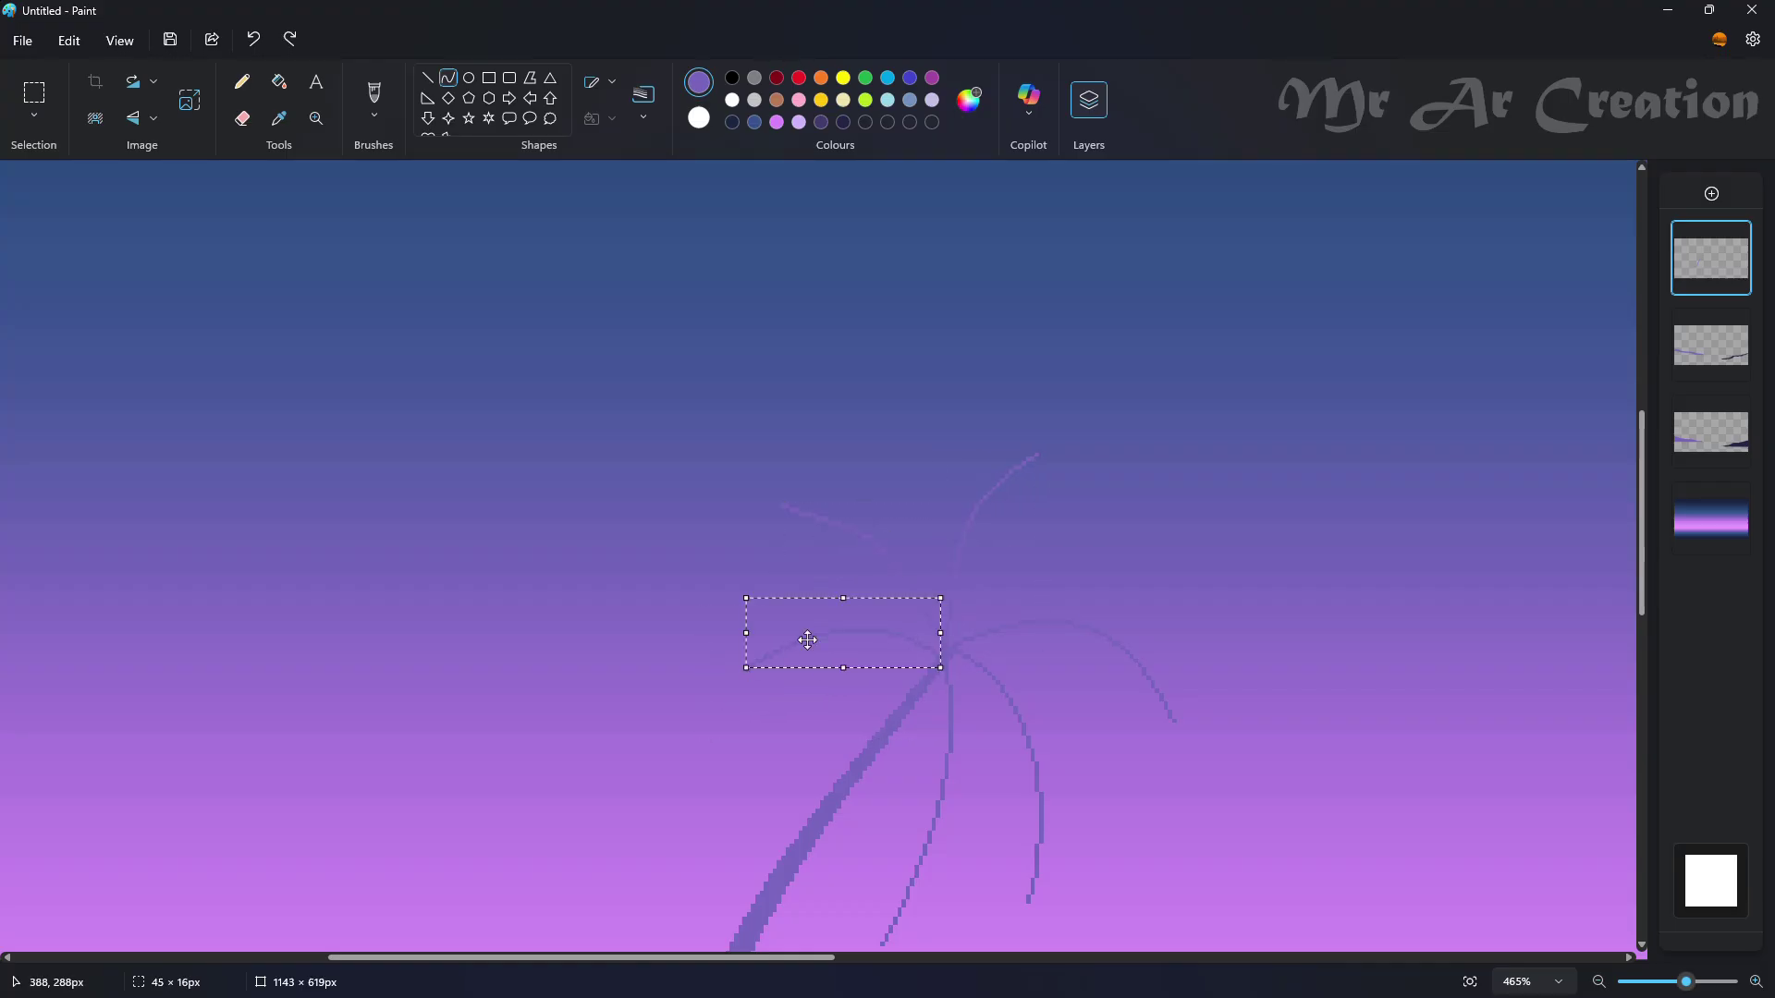
# - Draw curves from the trunk's top for the left, upper-left, upper-right and right palm fronds
pyautogui.scroll(-2, 727, 573)
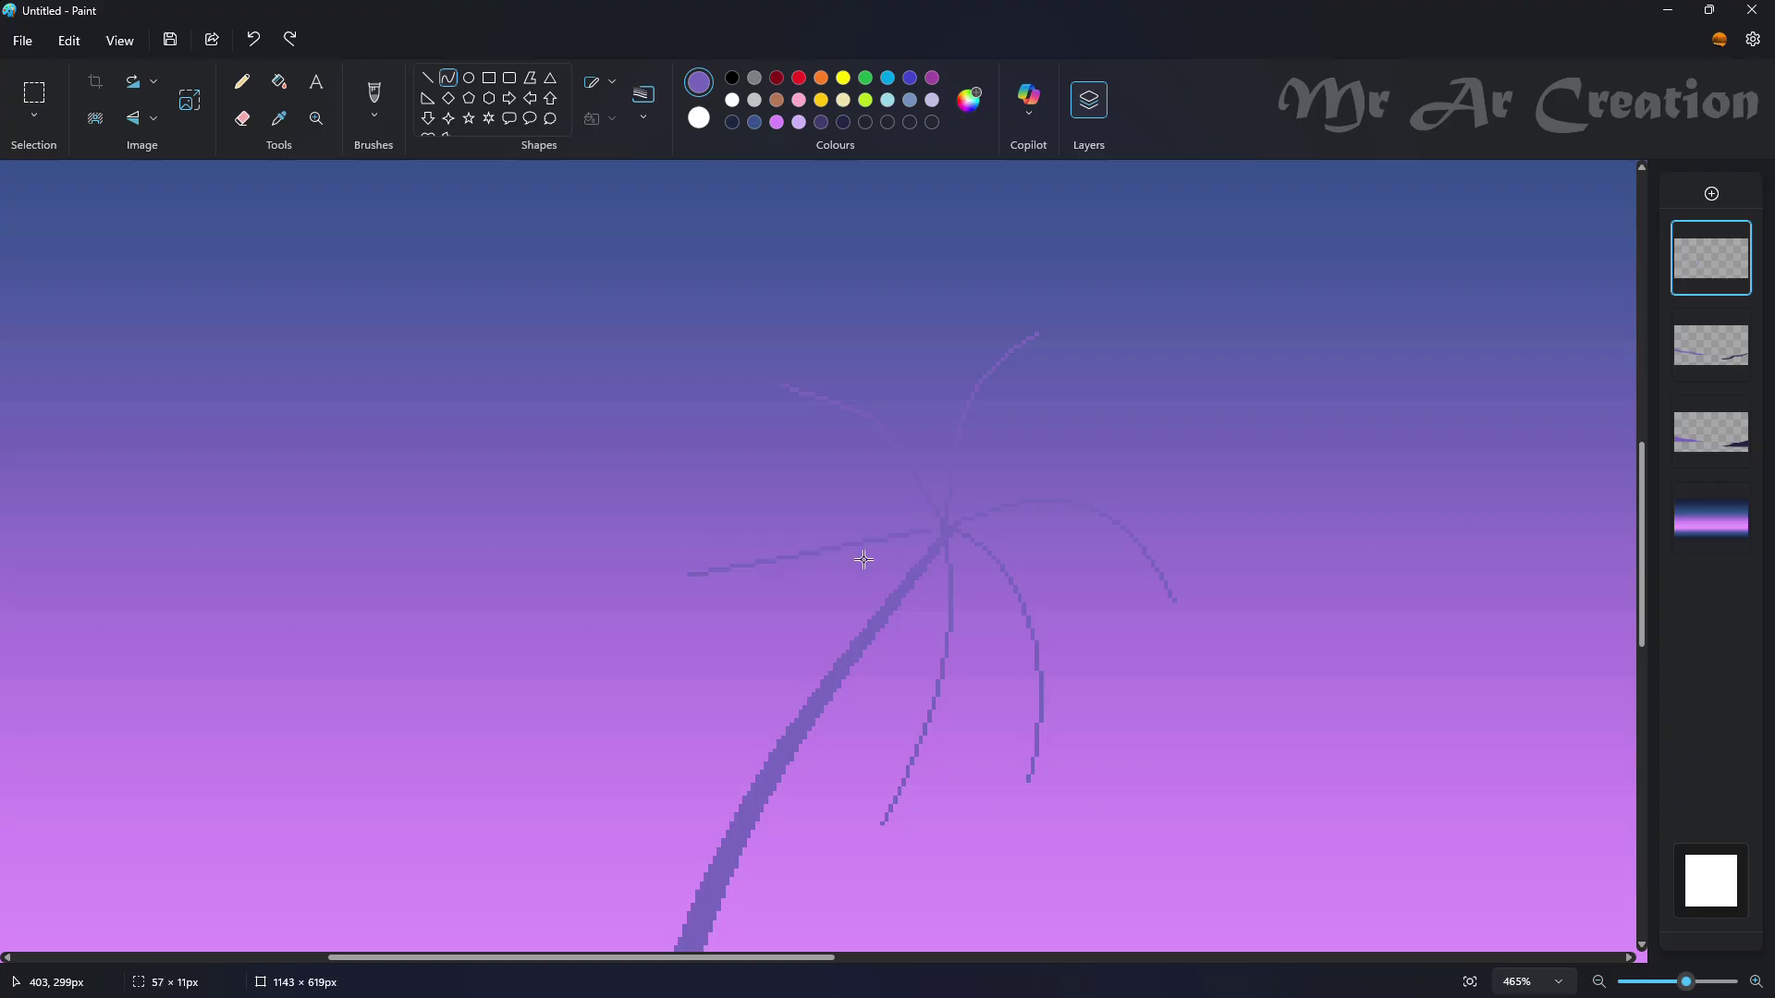
pyautogui.scroll(4, 776, 638)
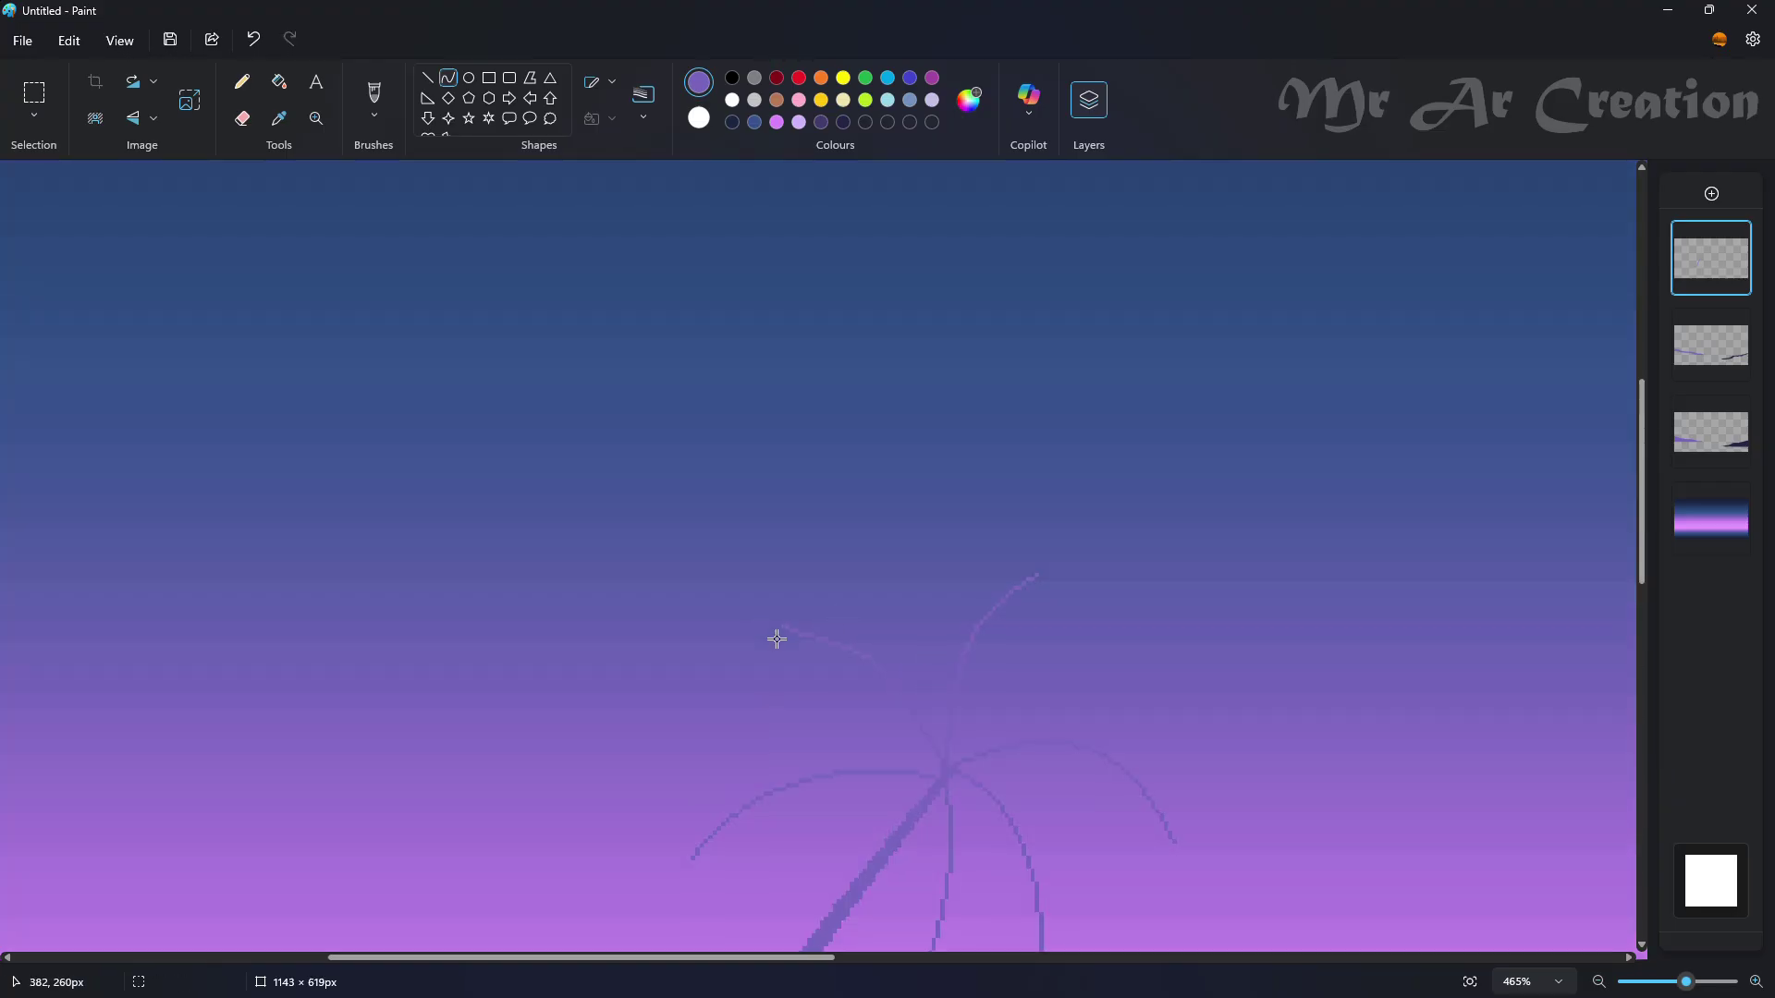
pyautogui.scroll(-2, 835, 725)
pyautogui.scroll(1, 791, 495)
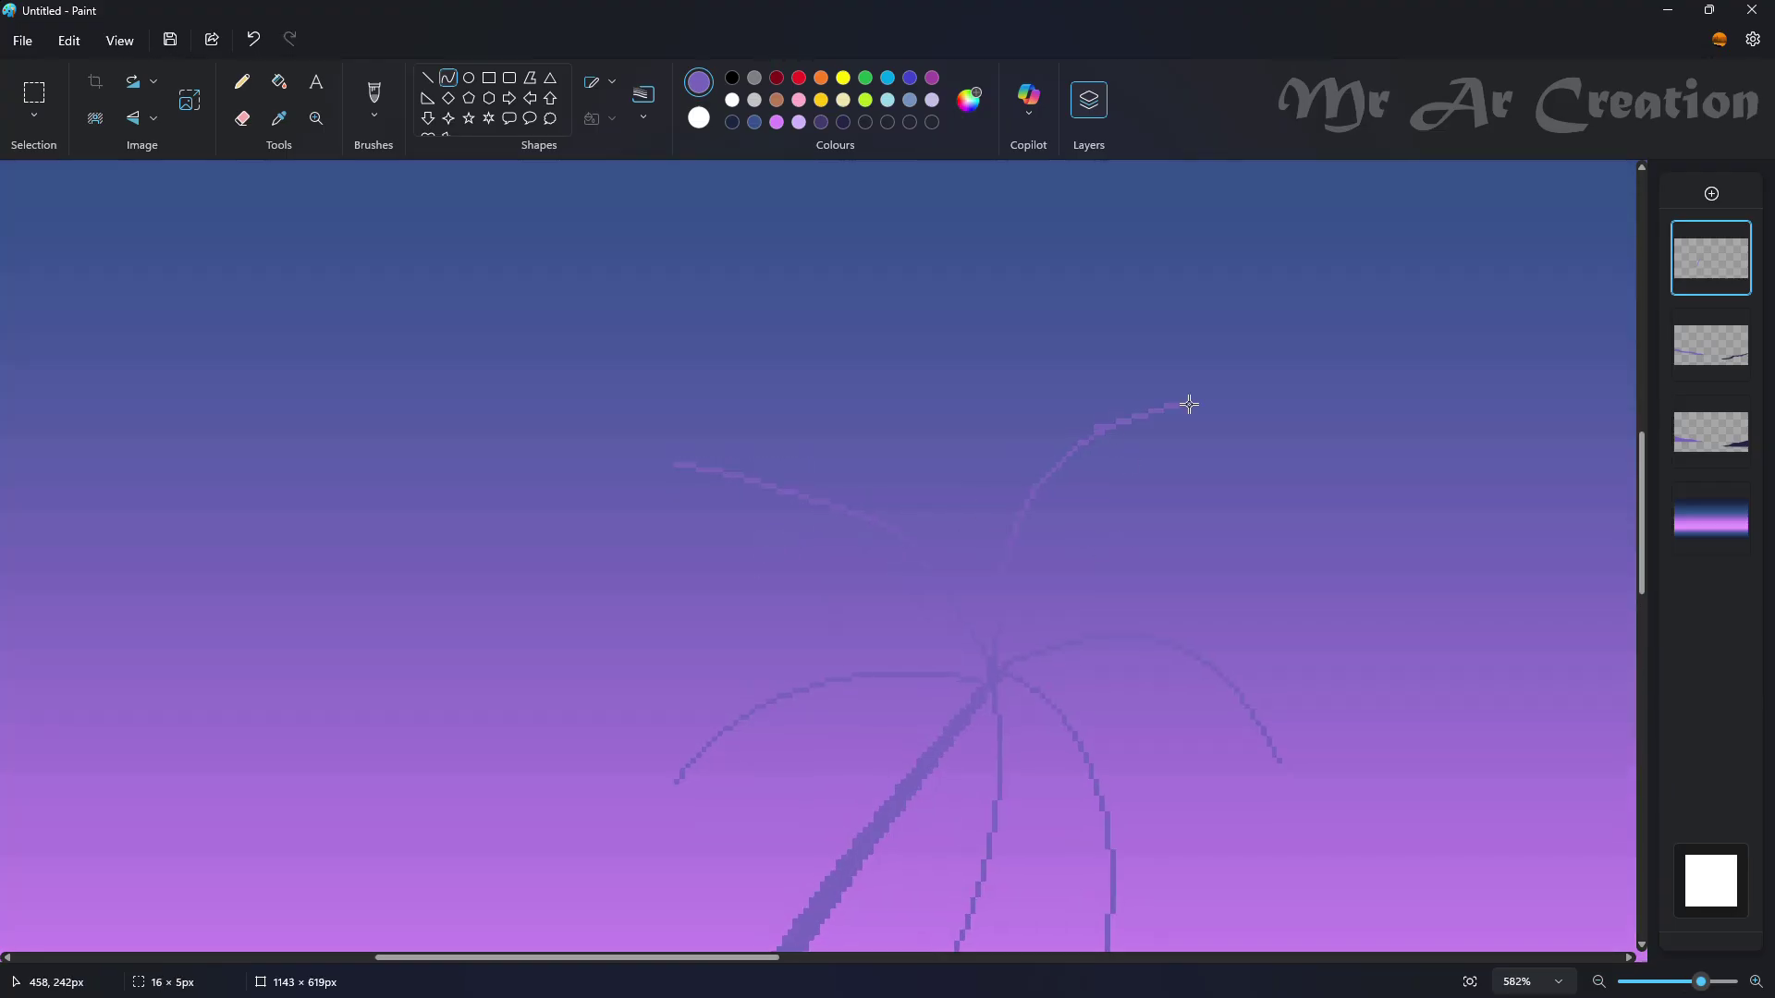
pyautogui.scroll(-4, 1010, 674)
pyautogui.scroll(4, 1010, 674)
# - Draw jagged lower edges with the Pencil for the upper-left, left and left drooping palm fronds
pyautogui.click(242, 81)
pyautogui.scroll(2, 653, 447)
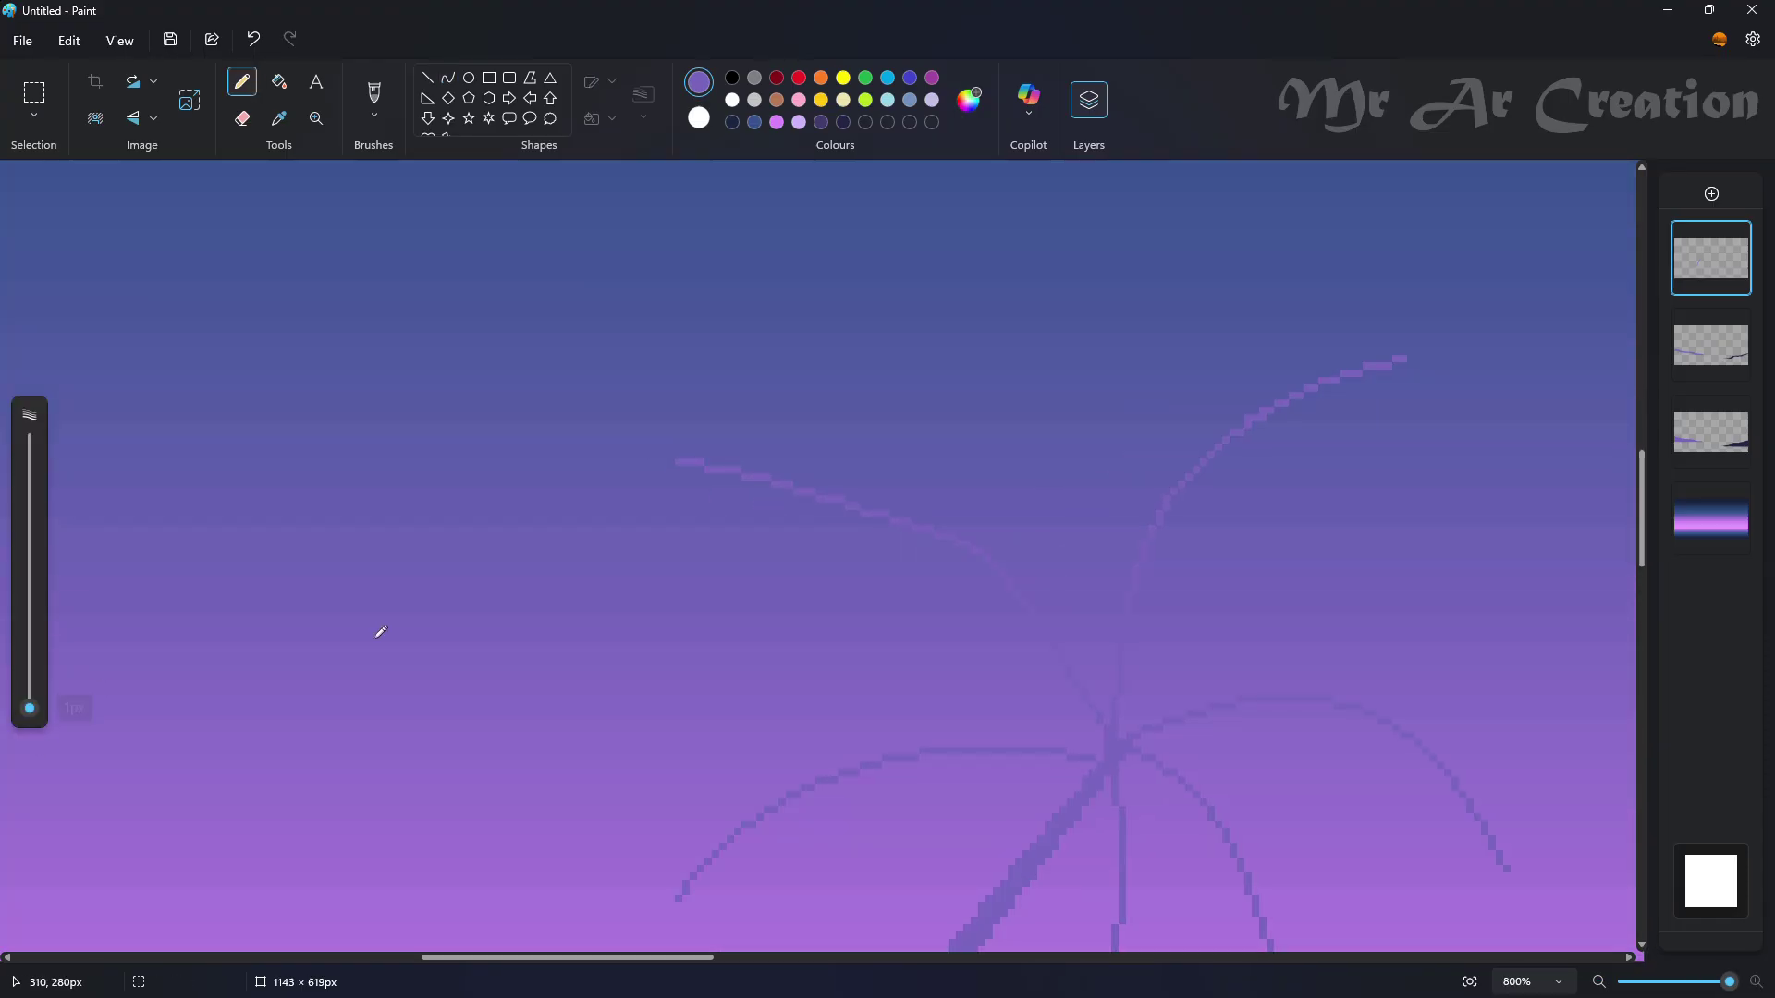
pyautogui.scroll(-2, 657, 718)
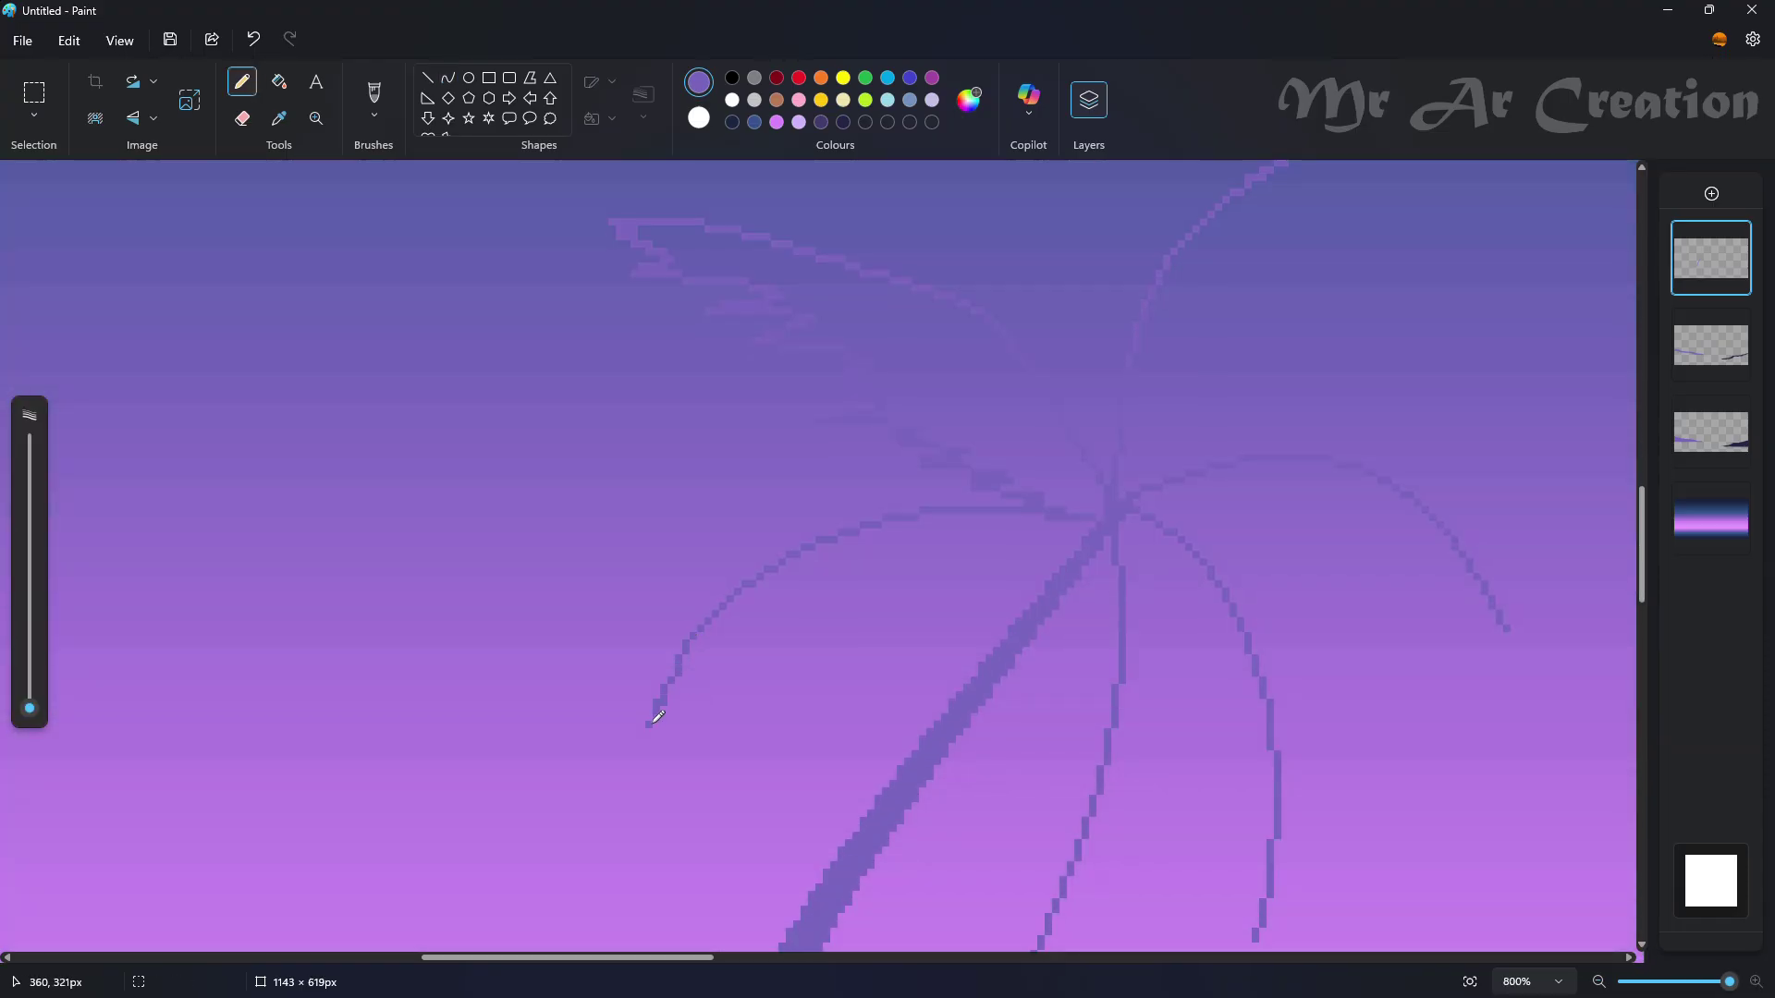
pyautogui.scroll(-2, 1072, 538)
pyautogui.moveTo(1032, 399); pyautogui.dragTo(1017, 498)
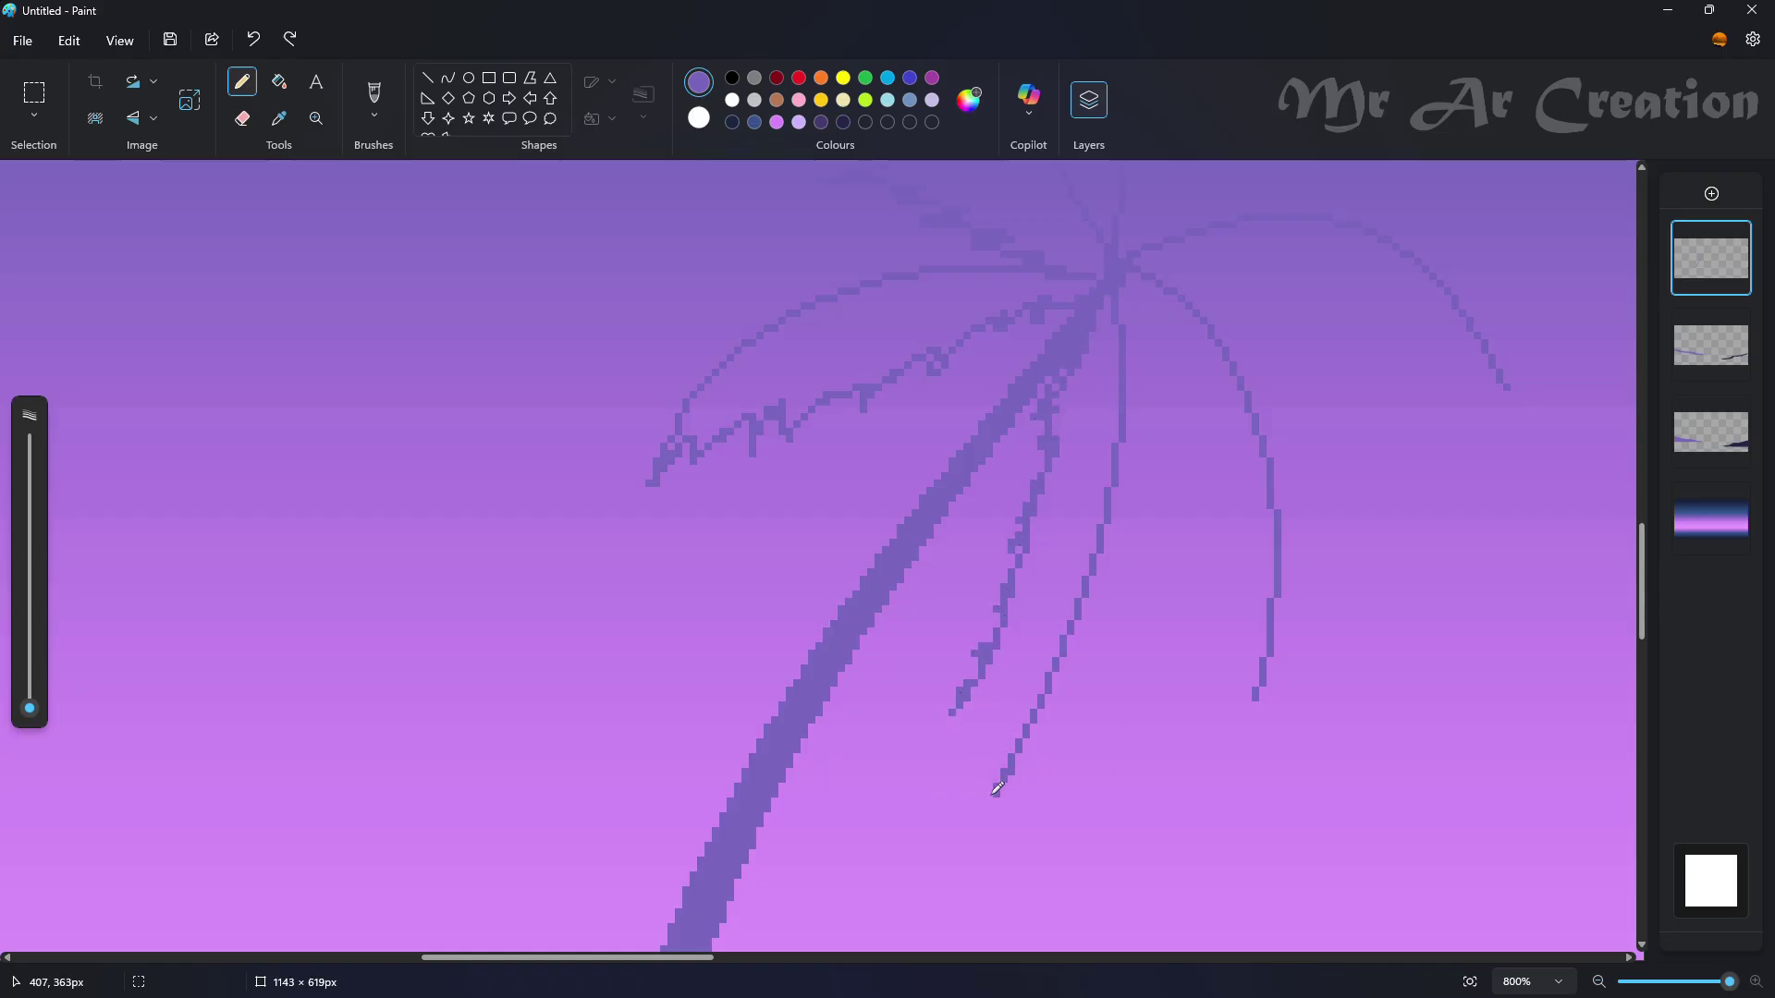
# - Draw jagged inner edges with the Pencil for the right drooping frond and the right palm frond
pyautogui.scroll(2, 1126, 553)
pyautogui.moveTo(1181, 668); pyautogui.dragTo(1194, 776)
pyautogui.scroll(-2, 1192, 511)
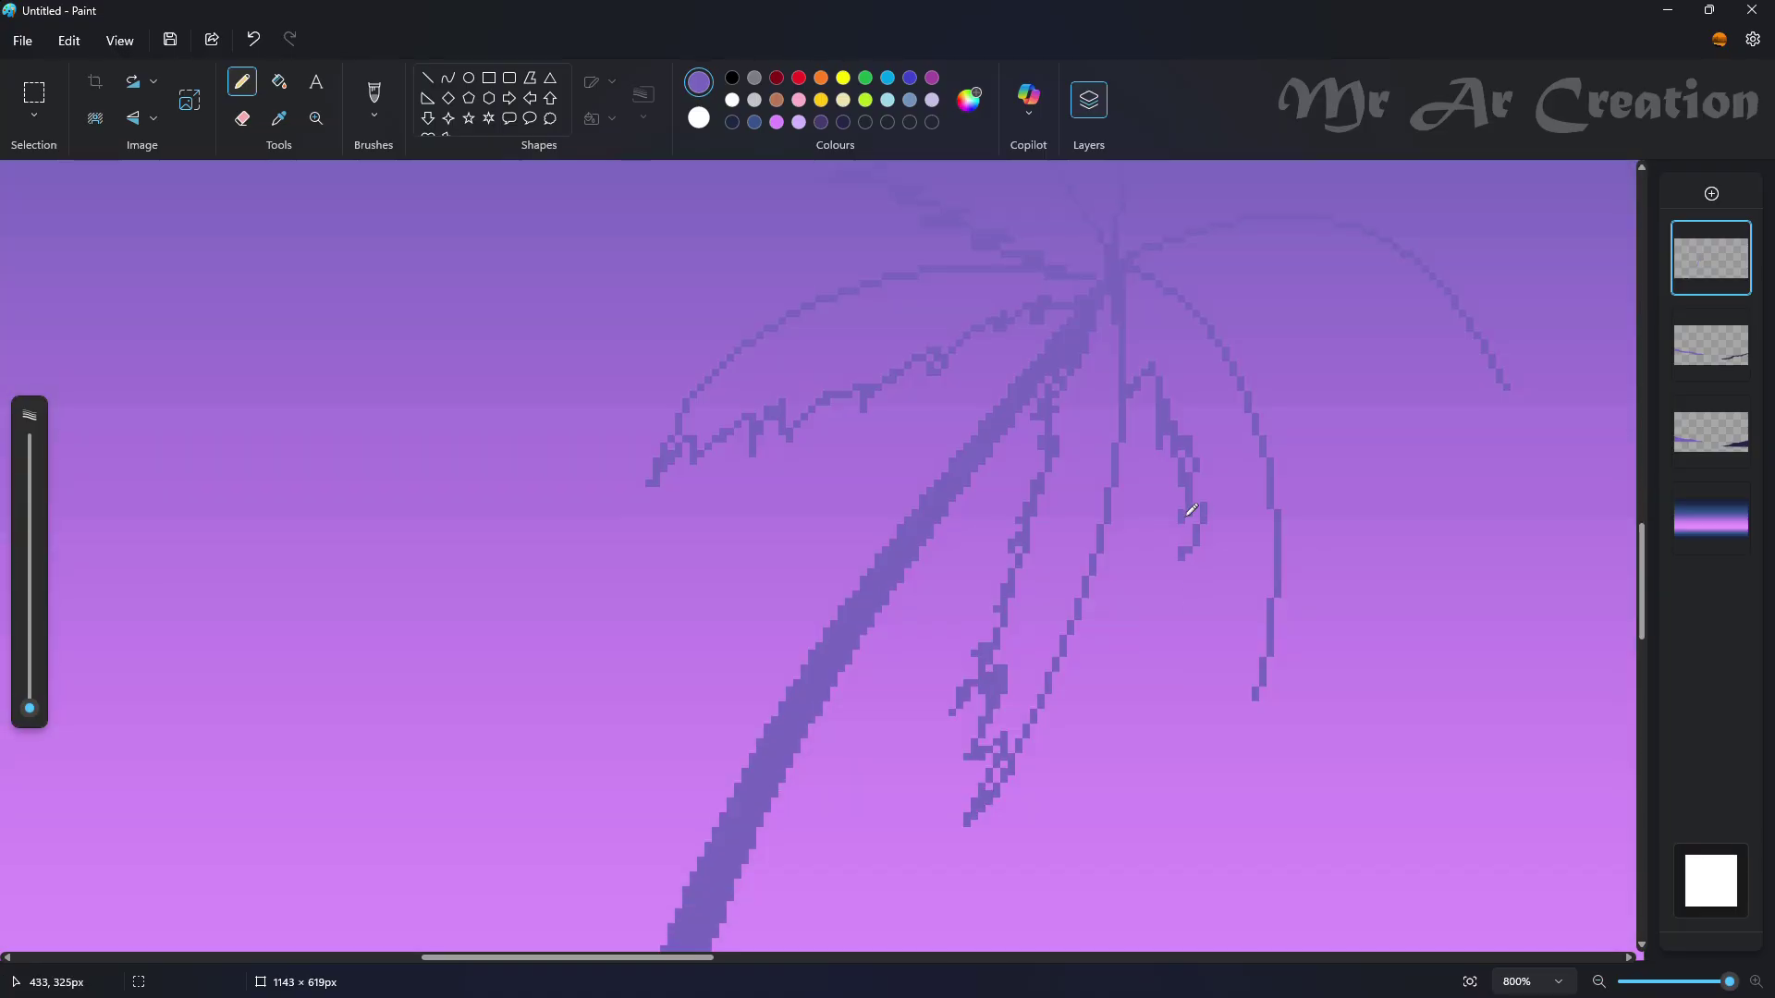
pyautogui.scroll(3, 1294, 675)
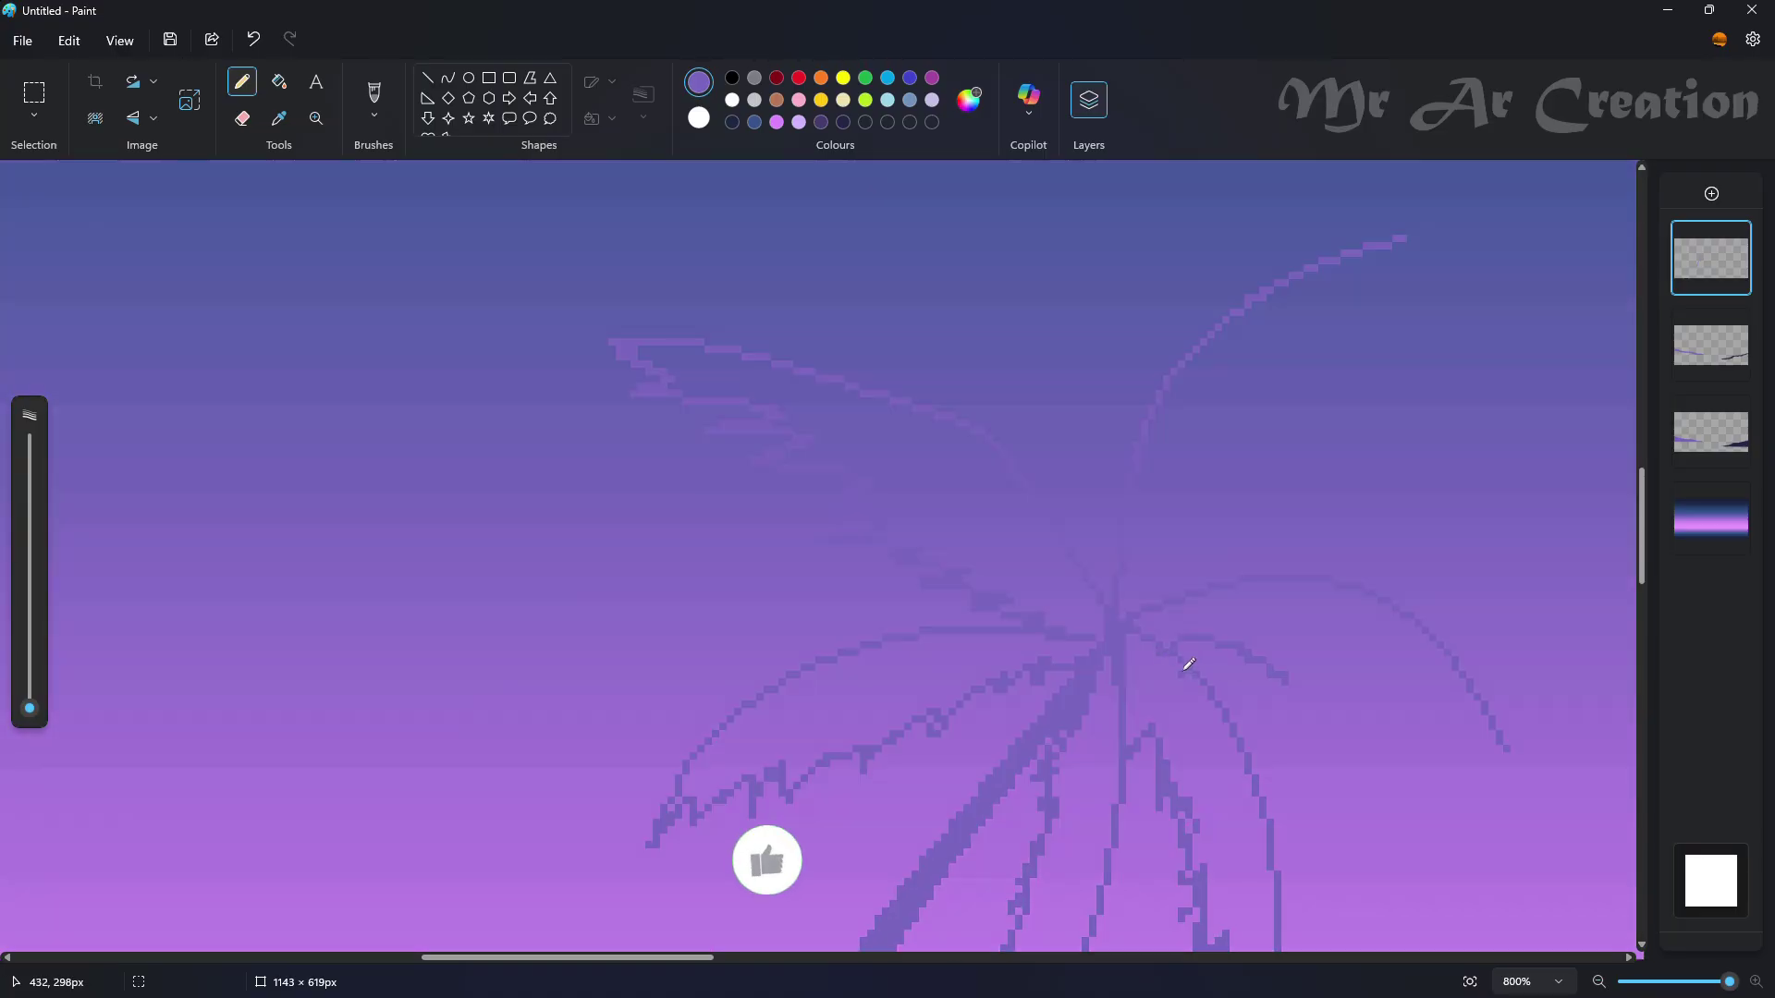
pyautogui.moveTo(1180, 658)
pyautogui.mouseDown()
pyautogui.moveTo(1256, 655)
pyautogui.moveTo(1453, 713)
pyautogui.mouseUp()
# - Draw the upper-right frond's jagged edge and fill all the palm fronds with purple
pyautogui.scroll(3, 1479, 721)
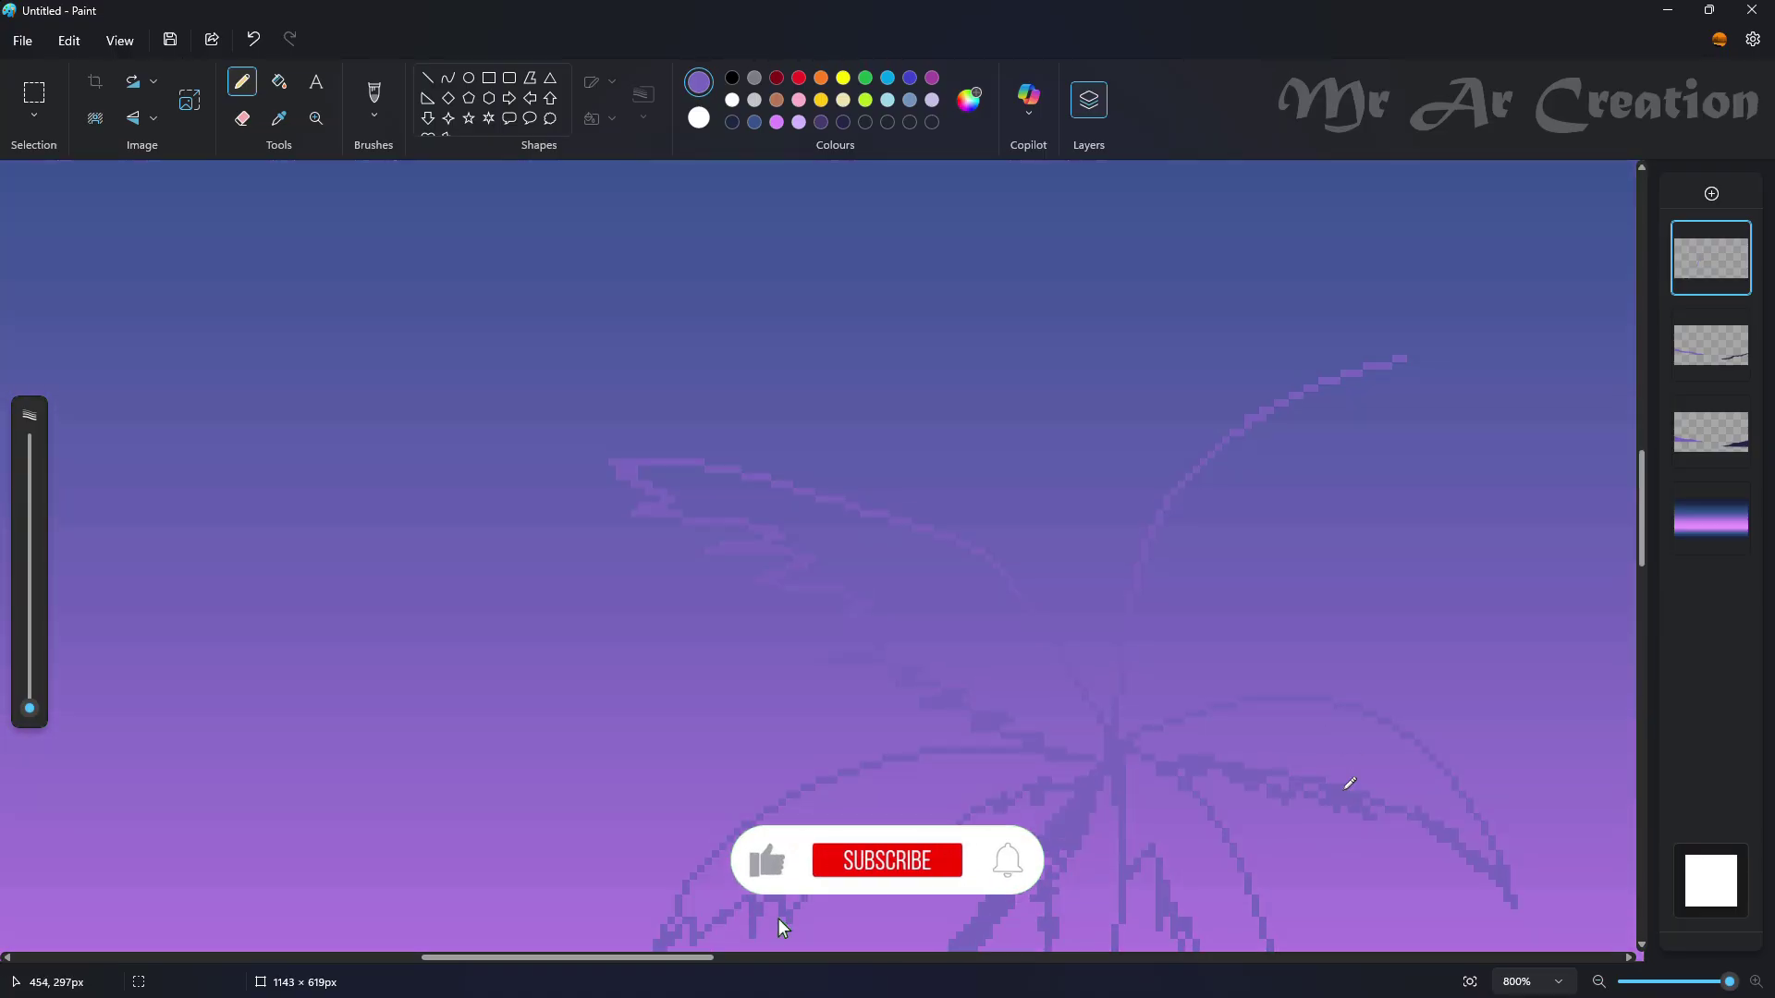
pyautogui.scroll(-2, 1259, 756)
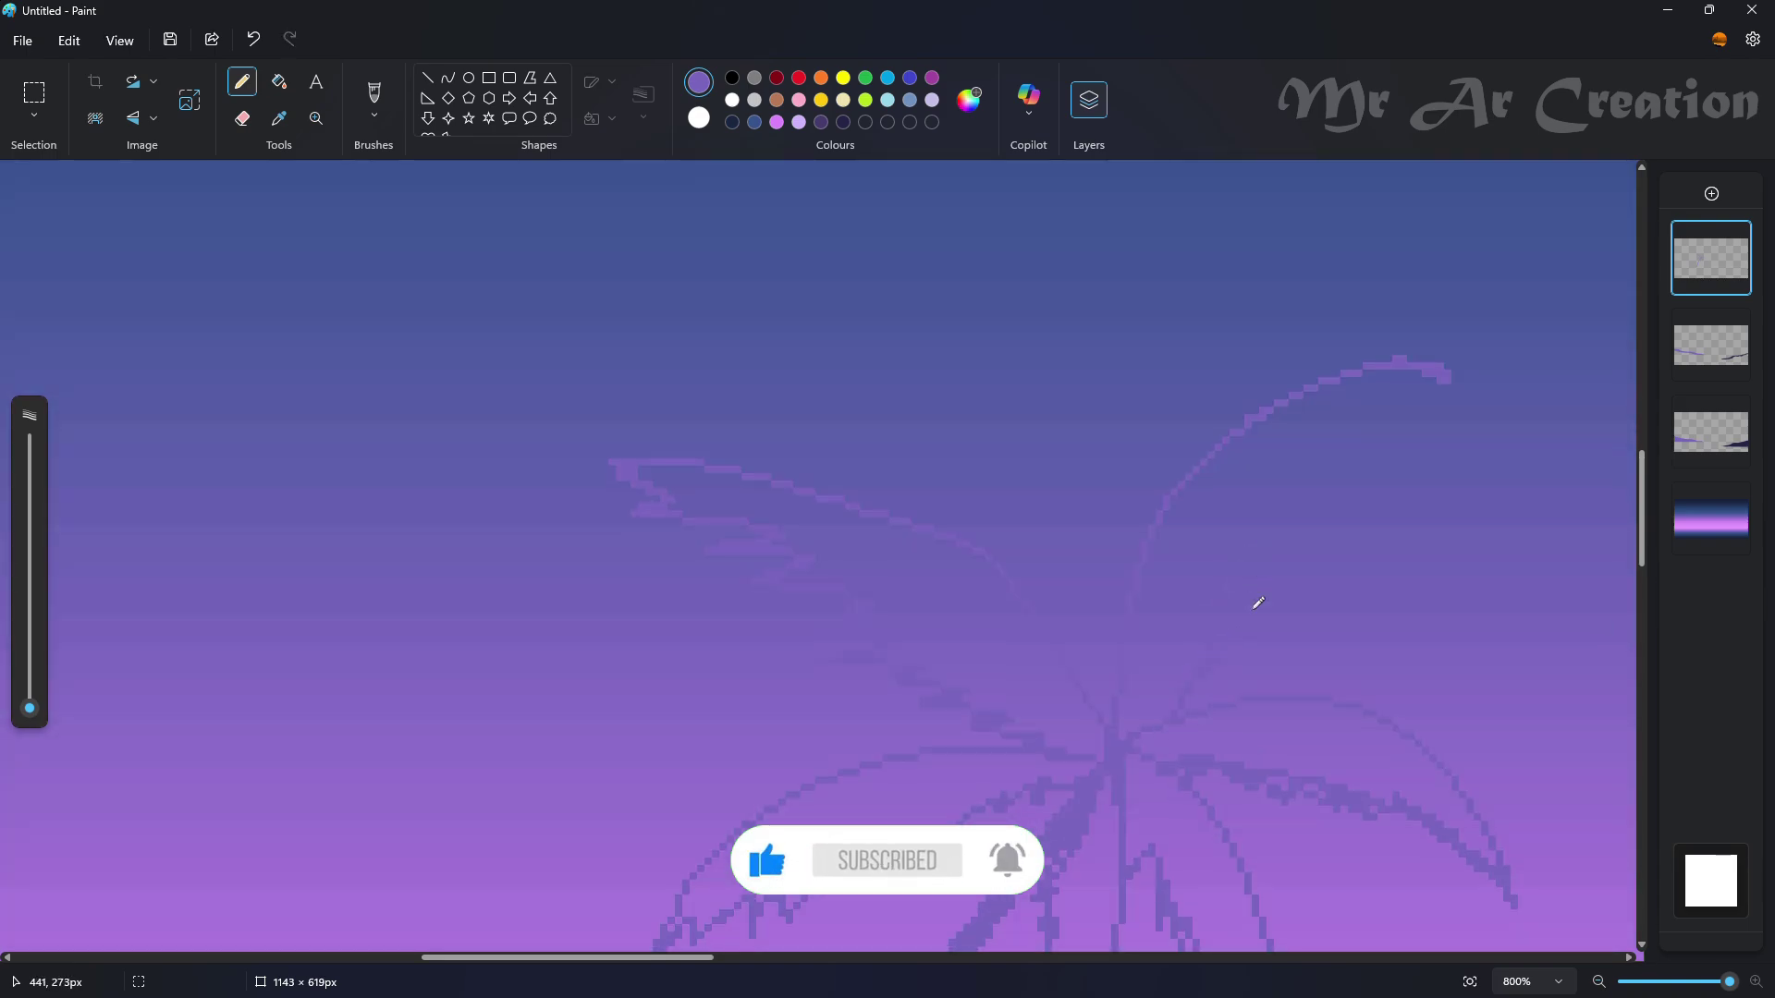
pyautogui.moveTo(1374, 437); pyautogui.dragTo(1428, 388)
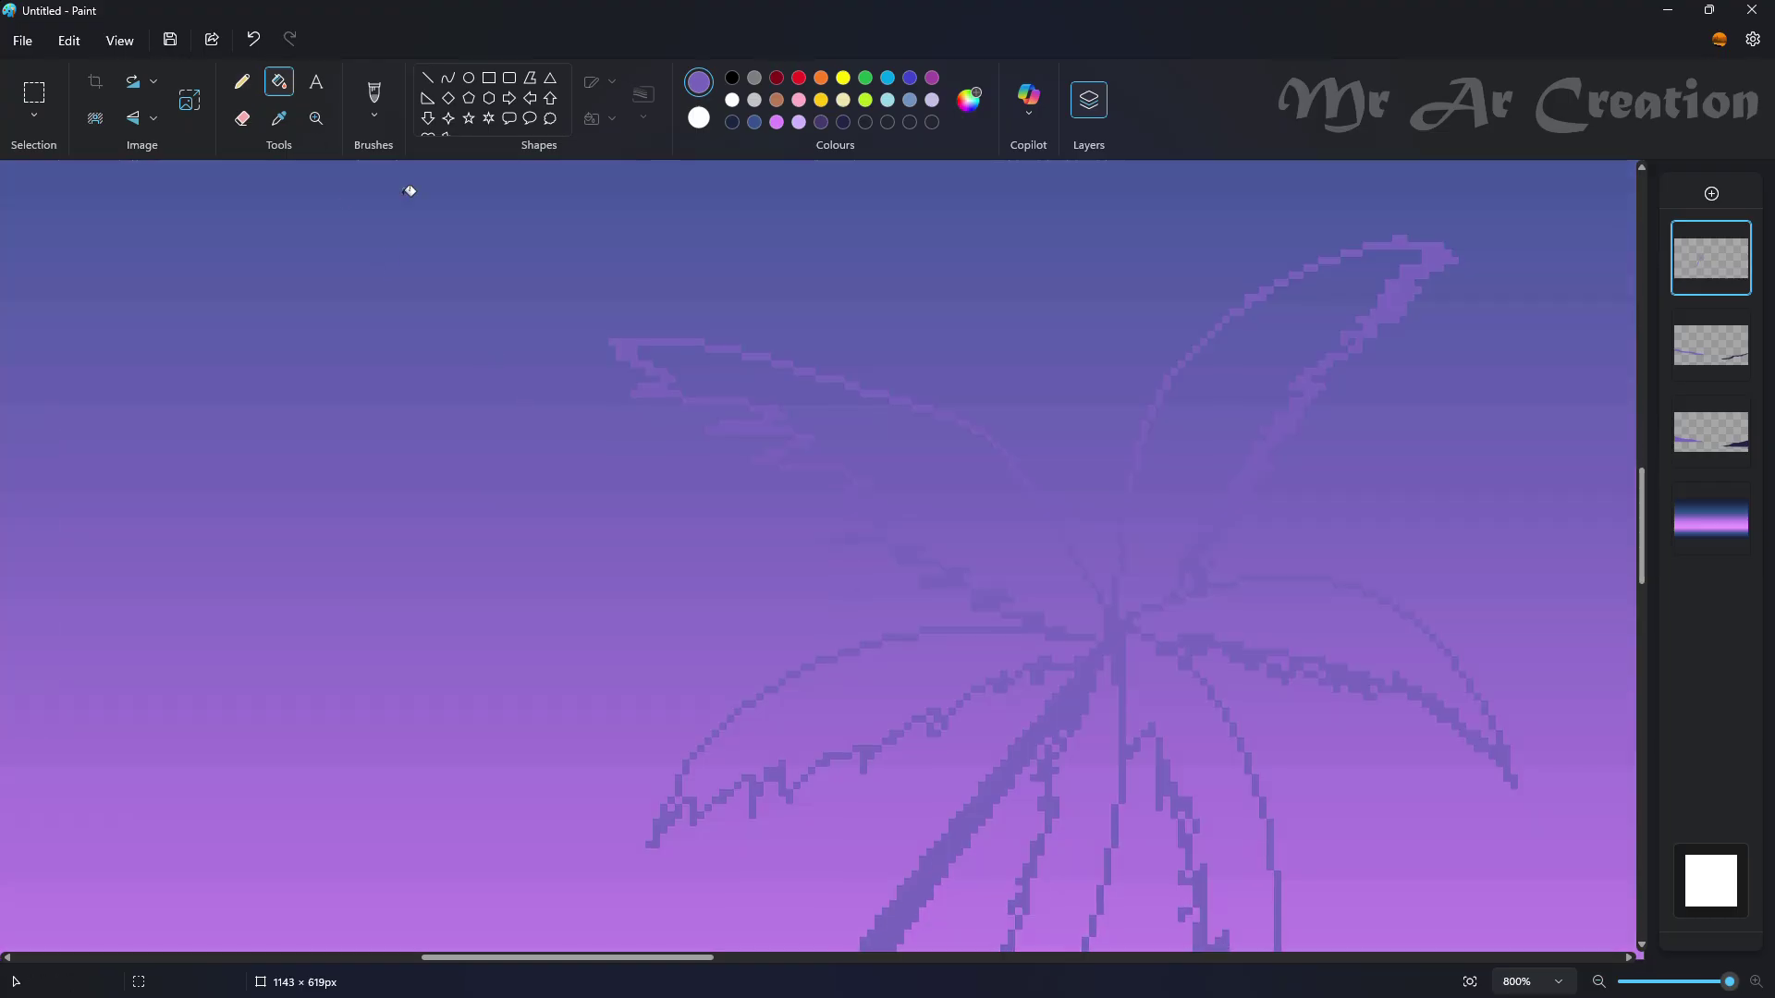
pyautogui.click(1327, 618)
pyautogui.click(1193, 697)
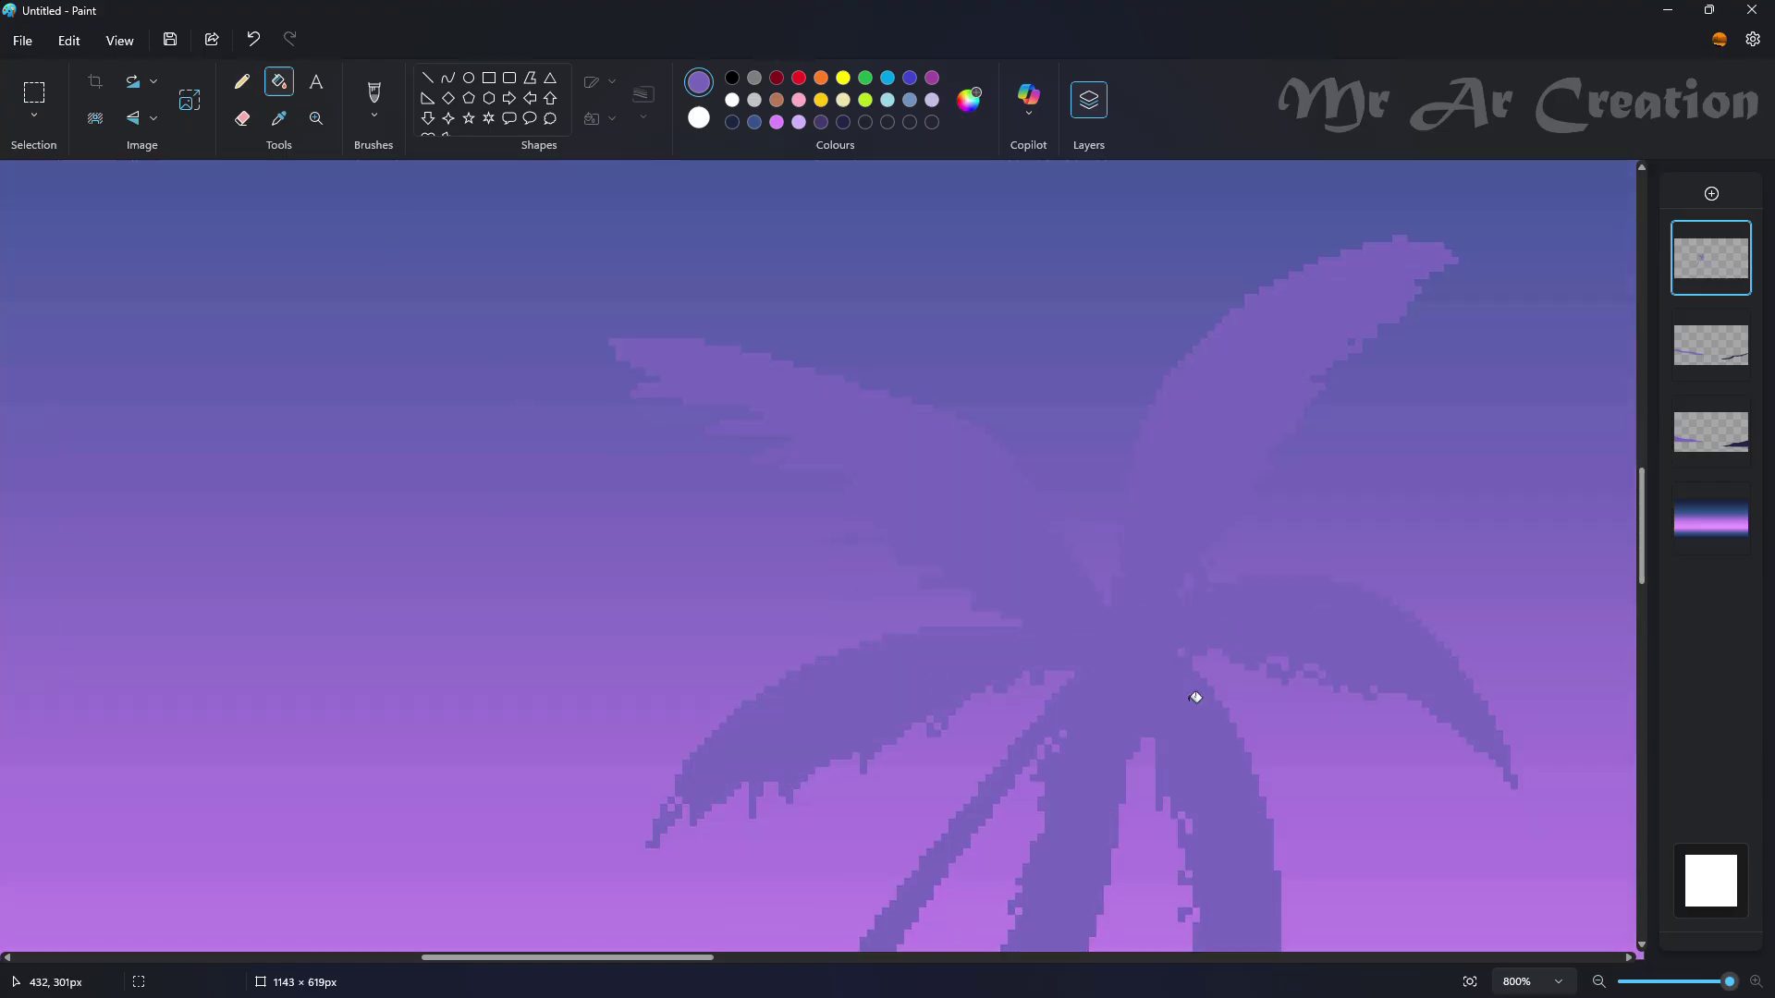
# - Select the whole palm tree and shrink it, keeping its base on the left hill's ridge
pyautogui.scroll(-5, 1175, 707)
pyautogui.moveTo(518, 408); pyautogui.dragTo(740, 773)
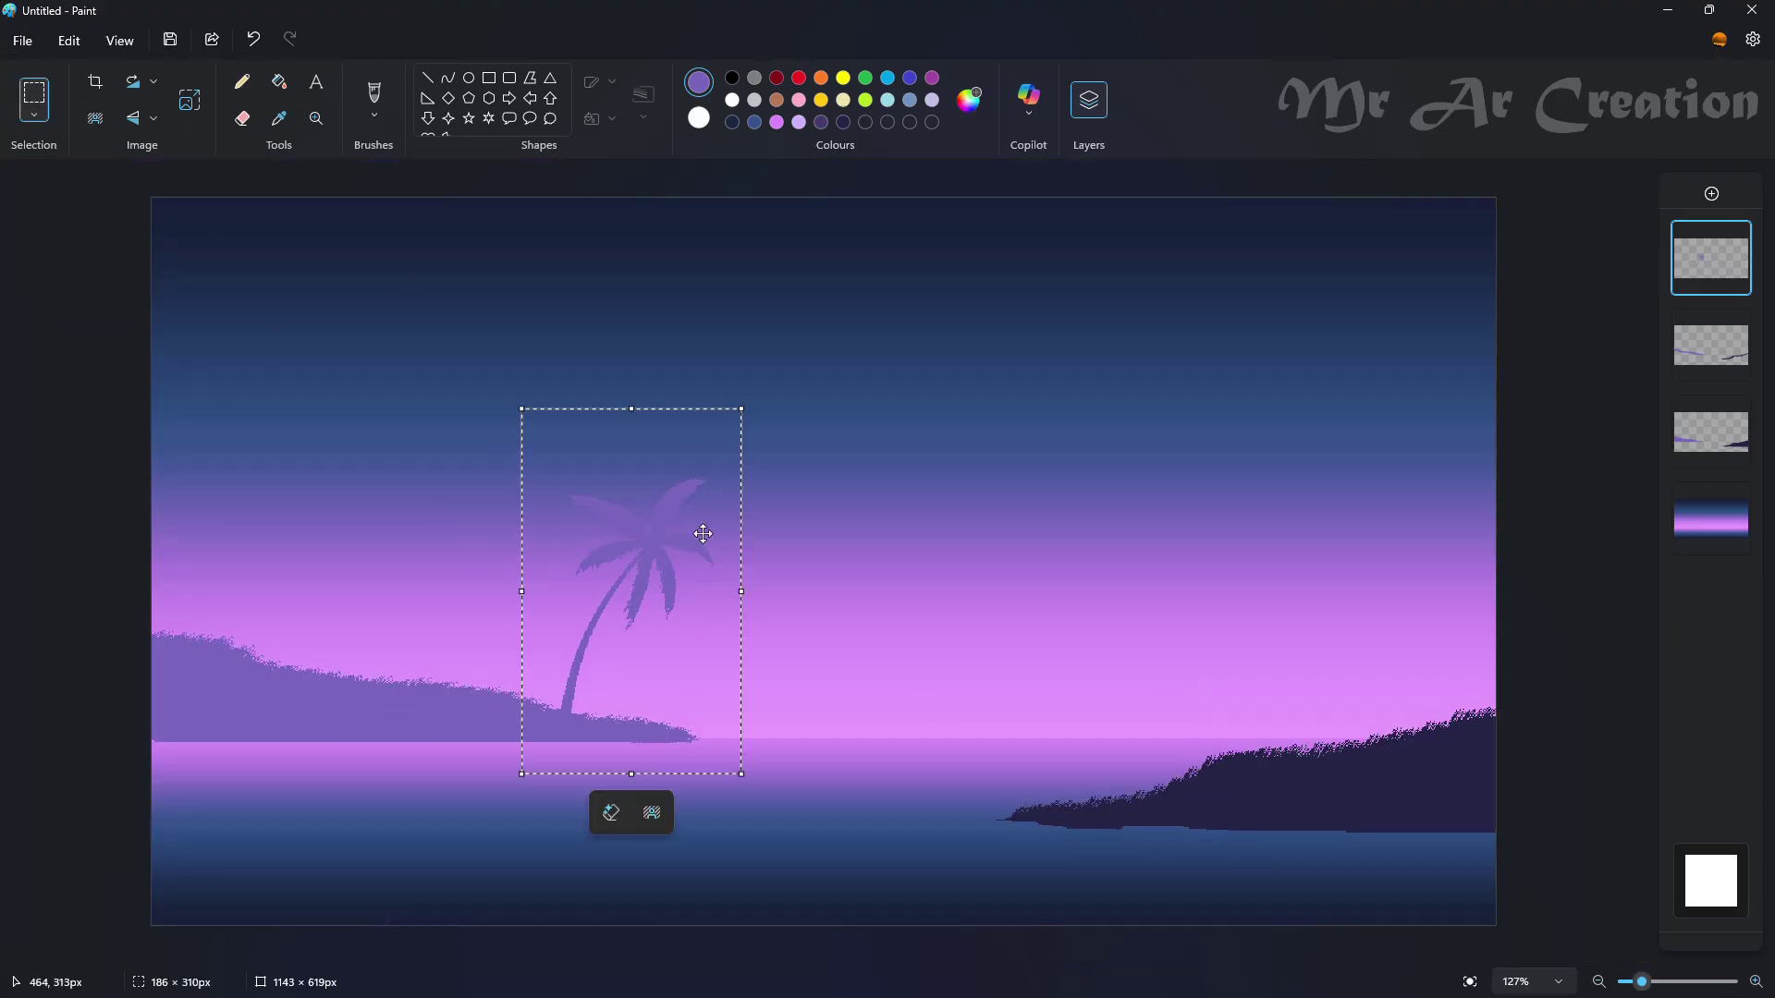
pyautogui.moveTo(740, 407); pyautogui.dragTo(670, 503)
pyautogui.click(709, 662)
# - Add an upright frond to the palm's crown with a curve and a jagged Pencil edge, and fill it with purple
pyautogui.scroll(5, 603, 662)
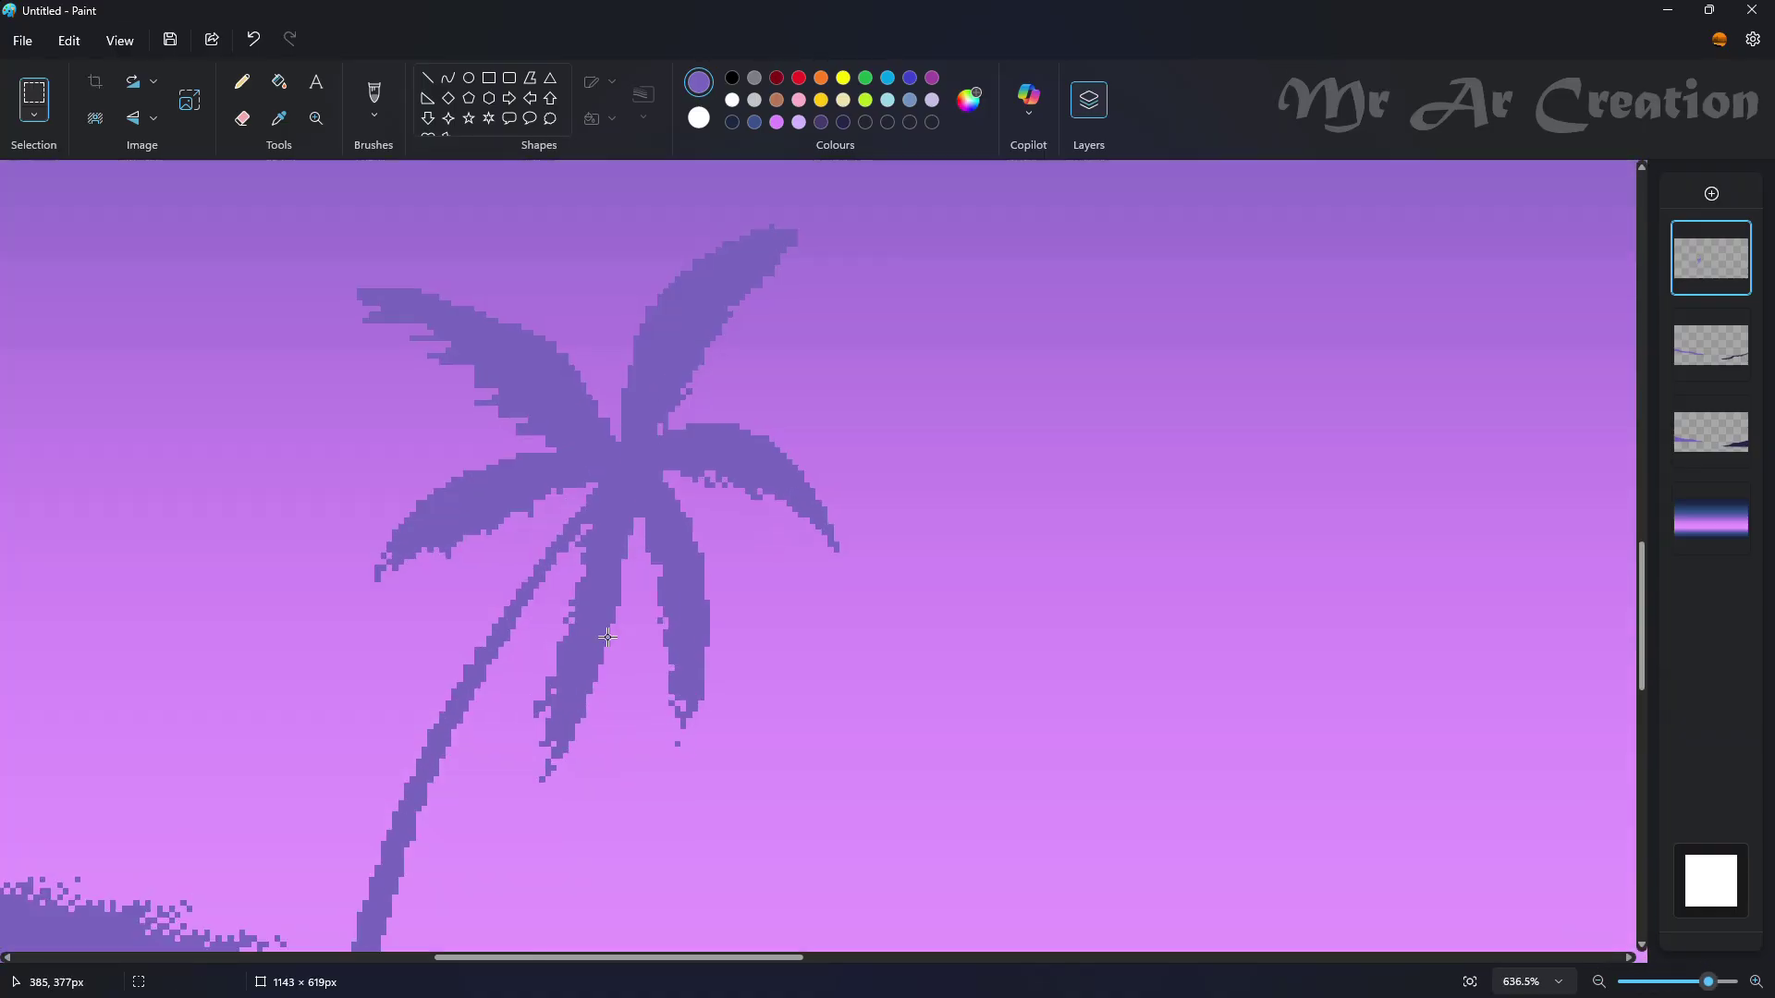
pyautogui.scroll(2, 612, 824)
pyautogui.moveTo(532, 596); pyautogui.dragTo(562, 606)
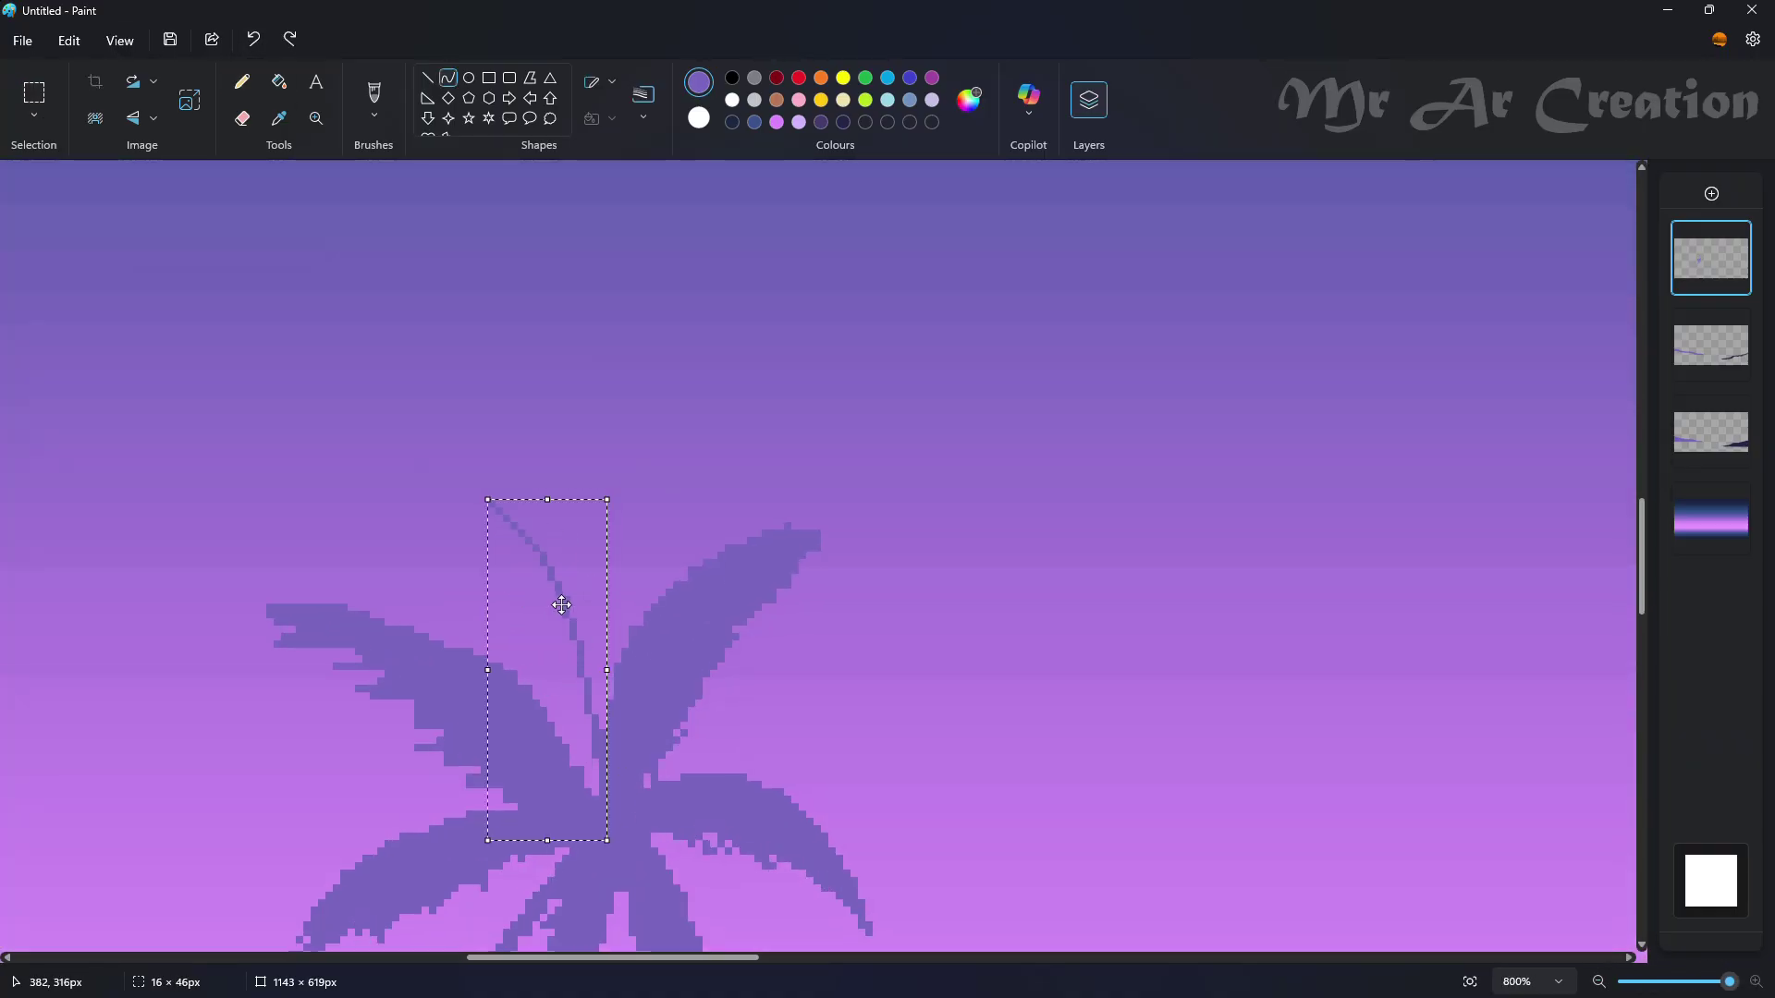
pyautogui.click(241, 81)
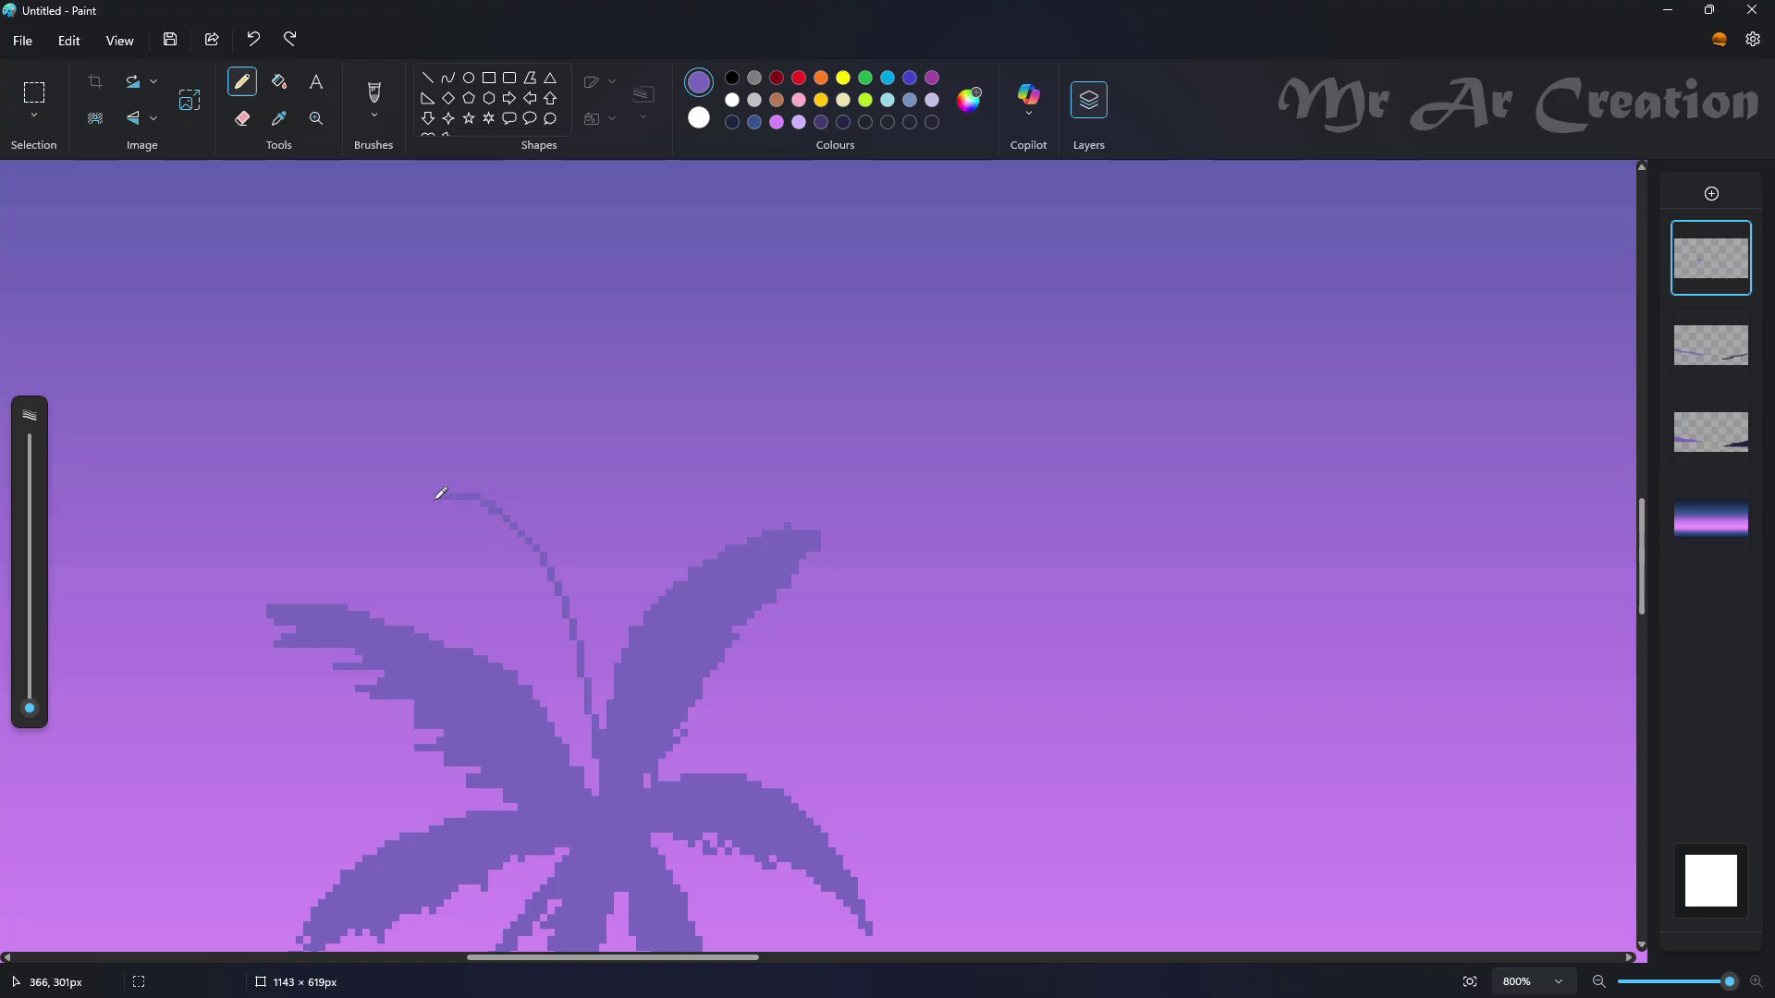
pyautogui.scroll(-2, 558, 710)
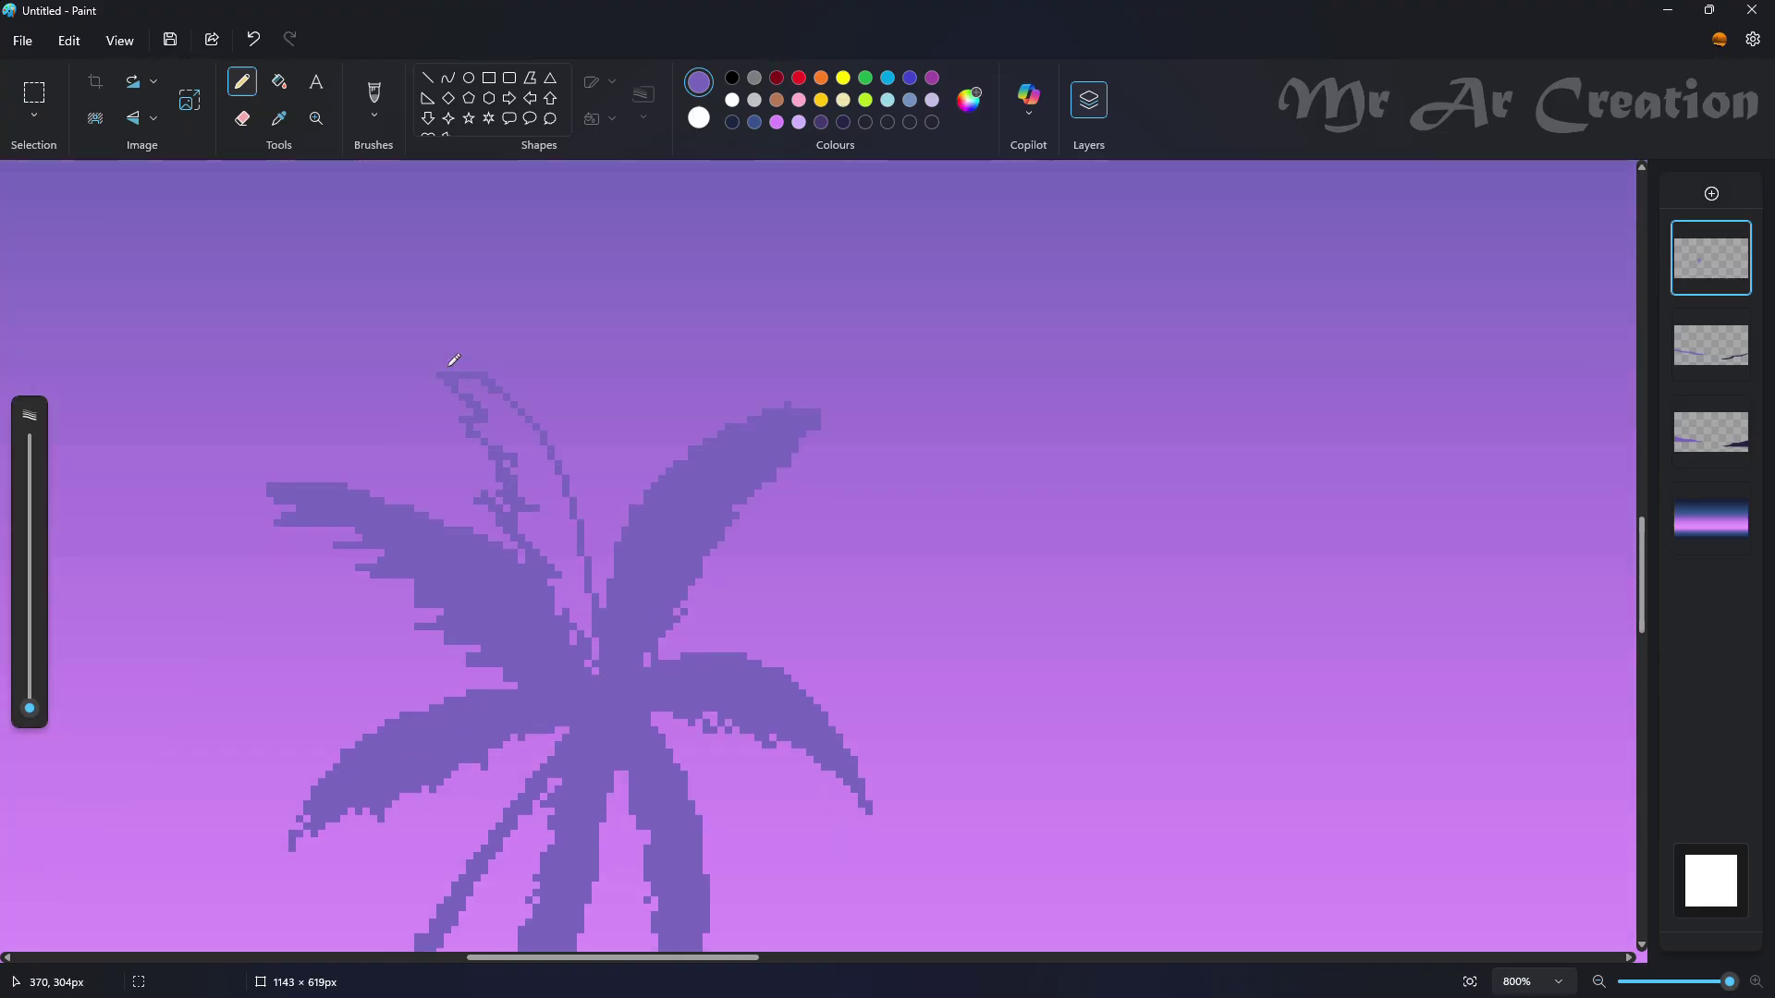
pyautogui.click(278, 81)
pyautogui.click(531, 454)
pyautogui.scroll(-8, 612, 646)
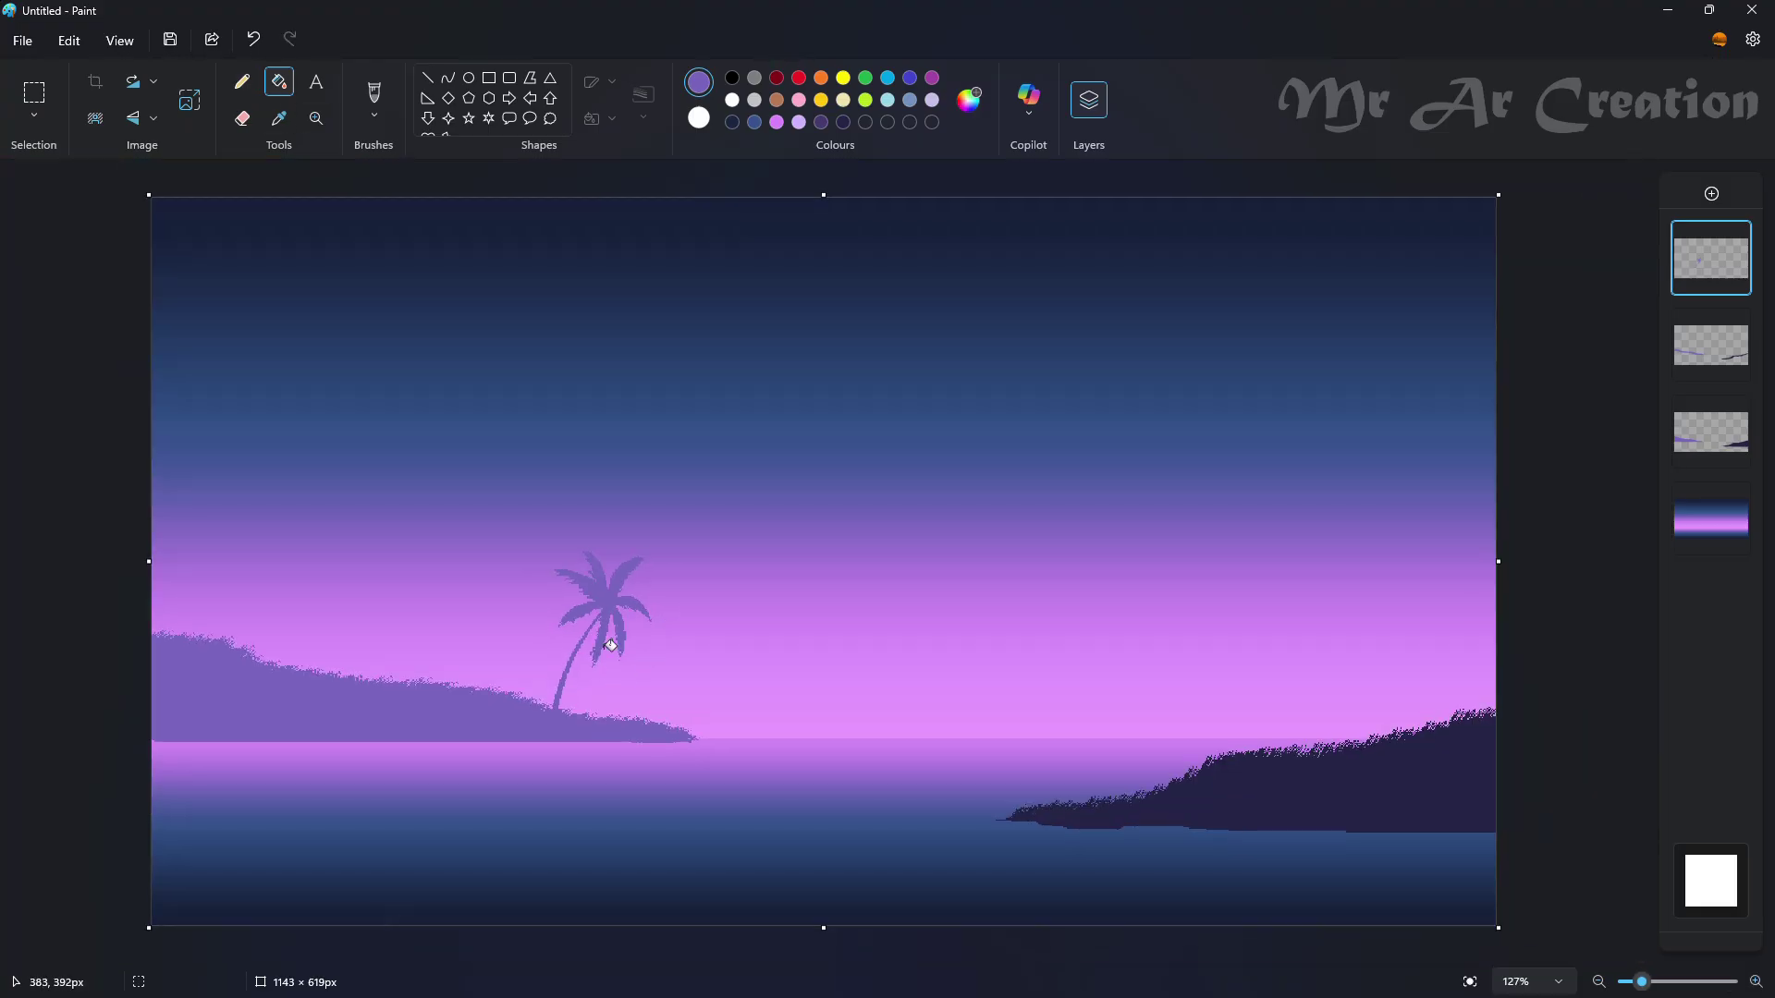
# - Copy the palm tree farther up the left hill's ridge and to the hill's far-left end, enlarging the outermost copy
pyautogui.scroll(5, 590, 515)
pyautogui.click(34, 92)
pyautogui.scroll(3, 500, 259)
pyautogui.moveTo(514, 247); pyautogui.dragTo(962, 878)
pyautogui.moveTo(770, 658); pyautogui.dragTo(218, 579)
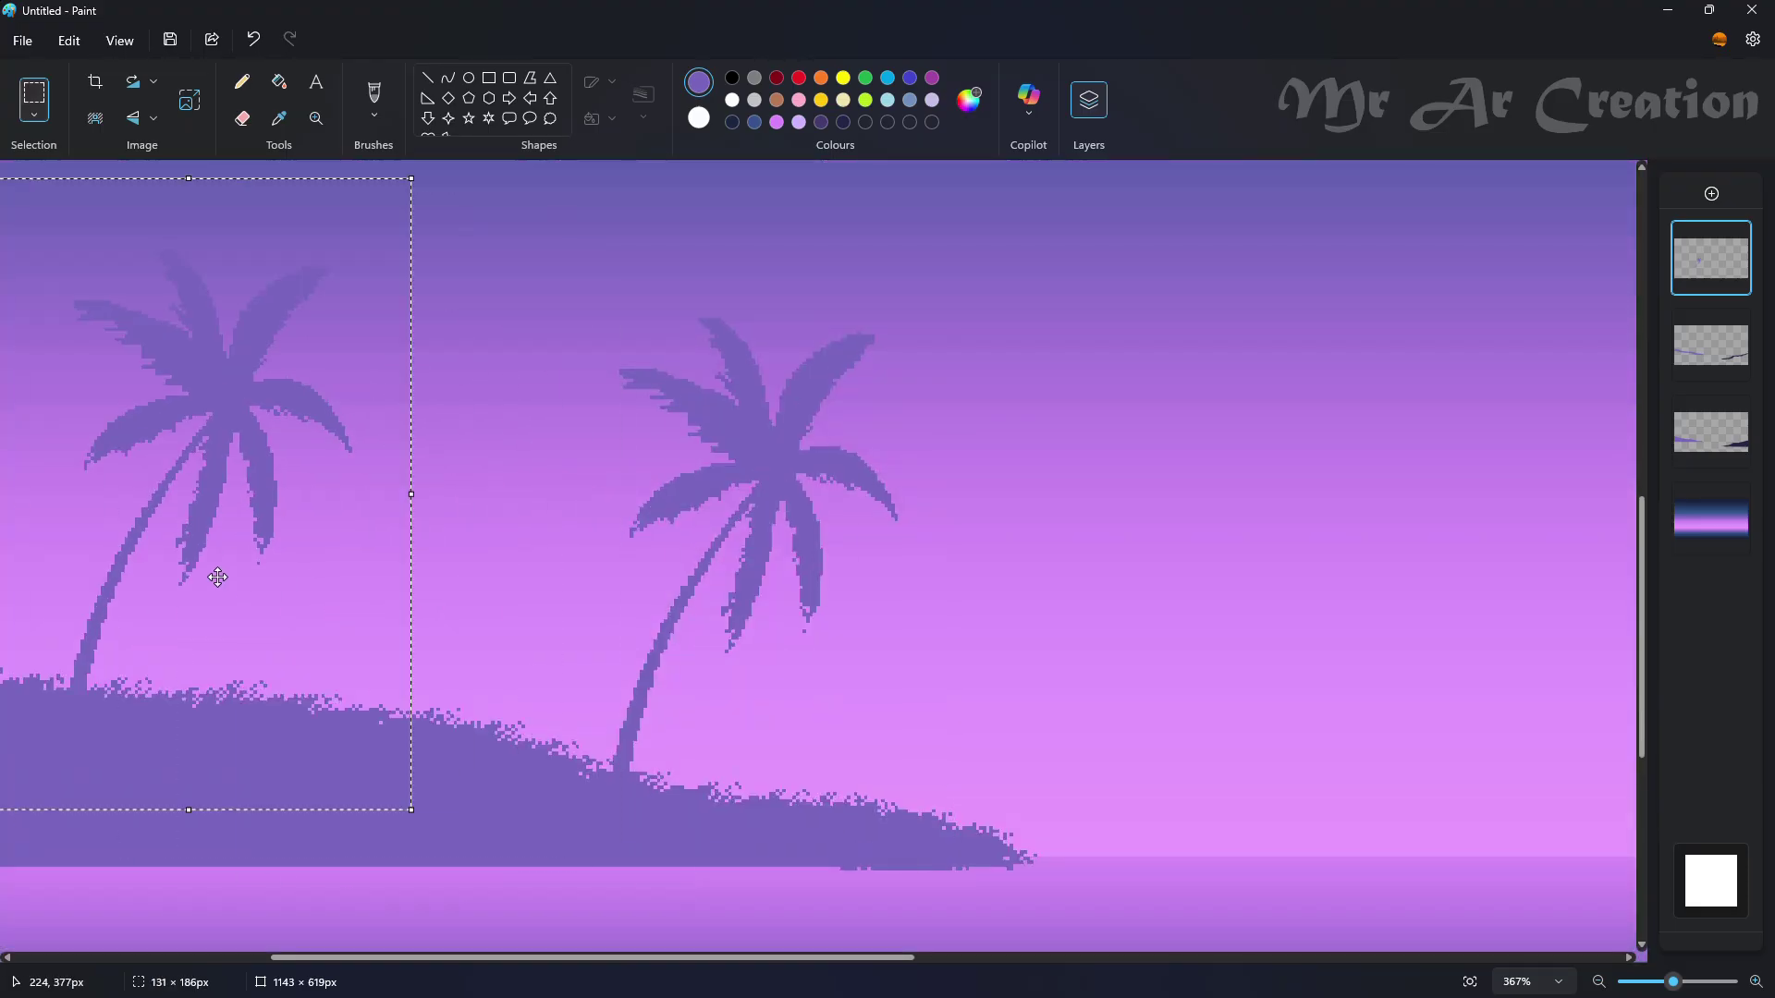
pyautogui.scroll(-3, 218, 578)
pyautogui.moveTo(412, 533); pyautogui.dragTo(152, 459)
pyautogui.moveTo(261, 300); pyautogui.dragTo(305, 260)
# - Place a horizontally flipped palm copy just left of the original palm, resized so the two trunks cross at the base
pyautogui.moveTo(312, 295); pyautogui.dragTo(633, 565)
pyautogui.rightClick(375, 563)
pyautogui.moveTo(566, 491)
pyautogui.click(693, 524)
pyautogui.moveTo(476, 393); pyautogui.dragTo(510, 461)
pyautogui.moveTo(510, 721)
pyautogui.mouseDown()
pyautogui.moveTo(445, 705)
pyautogui.moveTo(516, 722)
pyautogui.mouseUp()
pyautogui.moveTo(655, 586); pyautogui.dragTo(644, 594)
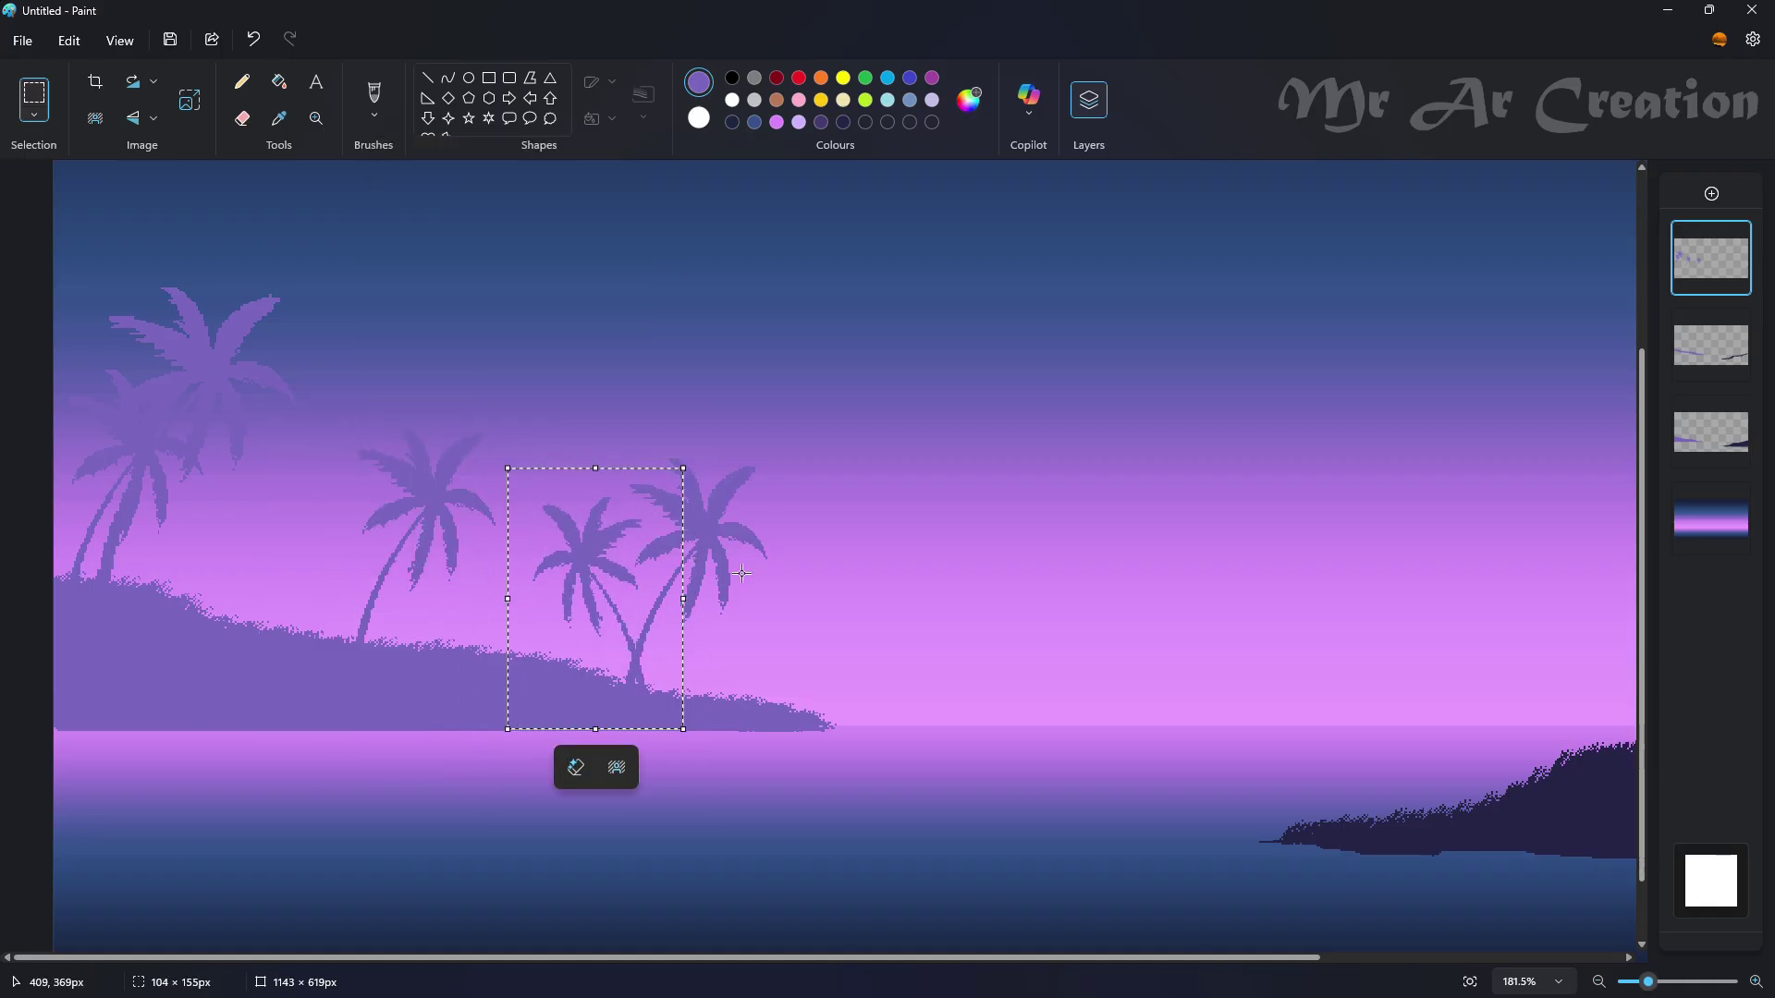
pyautogui.moveTo(683, 468); pyautogui.dragTo(726, 422)
pyautogui.moveTo(674, 551)
pyautogui.mouseDown()
pyautogui.moveTo(626, 527)
pyautogui.moveTo(639, 551)
pyautogui.mouseUp()
pyautogui.click(792, 595)
pyautogui.click(1470, 982)
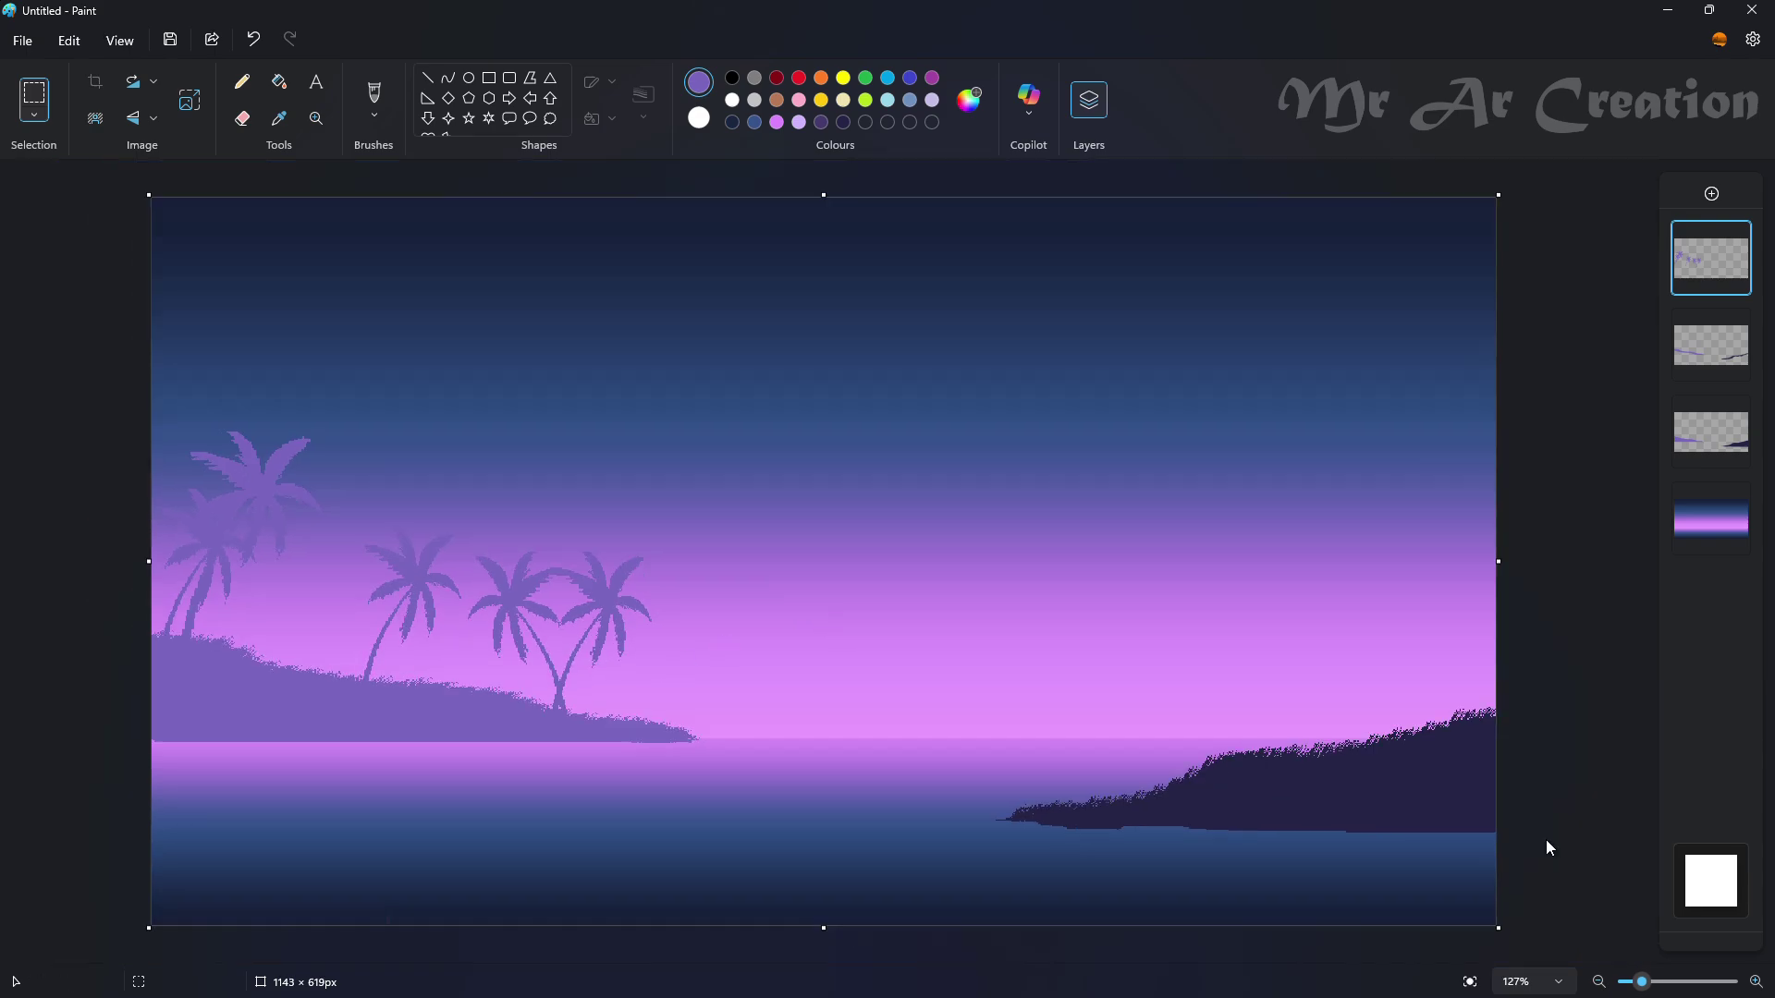
# - Copy the palm in the middle of the left hill over to the right hill and enlarge it to a tall foreground tree
pyautogui.scroll(3, 396, 613)
pyautogui.moveTo(314, 412); pyautogui.dragTo(480, 749)
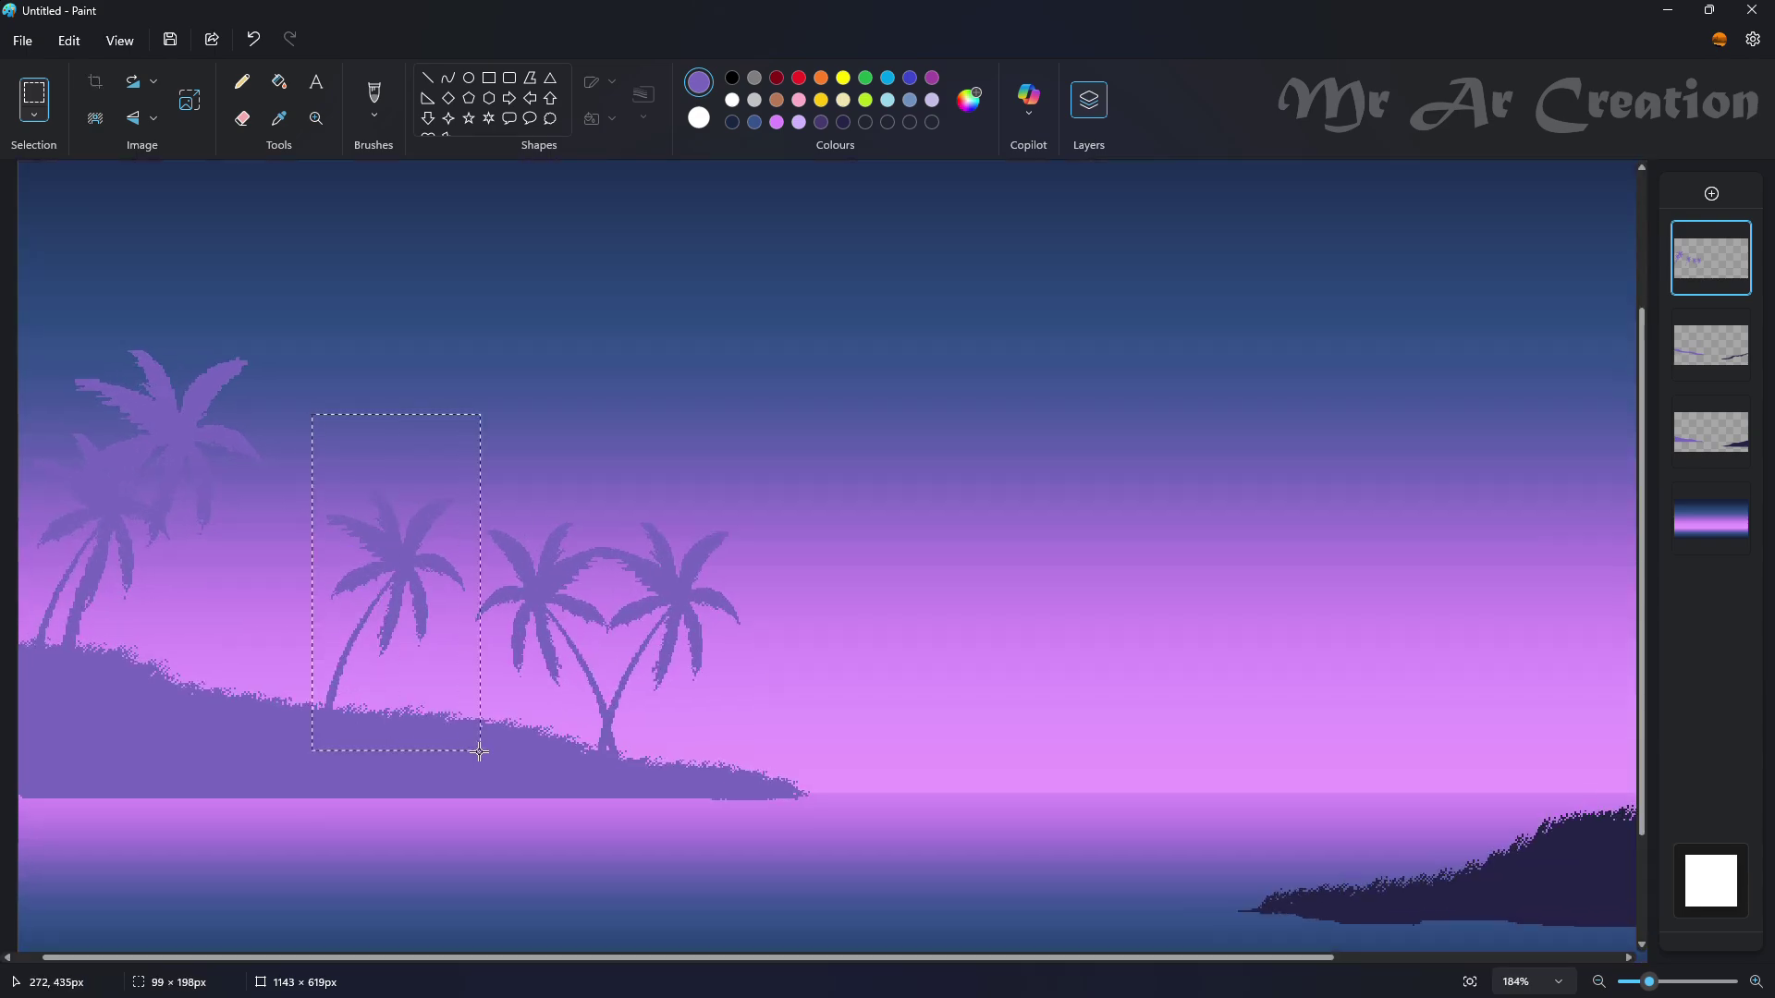
pyautogui.moveTo(456, 615); pyautogui.dragTo(1475, 636)
pyautogui.click(1469, 982)
pyautogui.moveTo(1172, 720); pyautogui.dragTo(1328, 923)
pyautogui.moveTo(1279, 844); pyautogui.dragTo(1312, 587)
pyautogui.moveTo(1359, 667); pyautogui.dragTo(1428, 888)
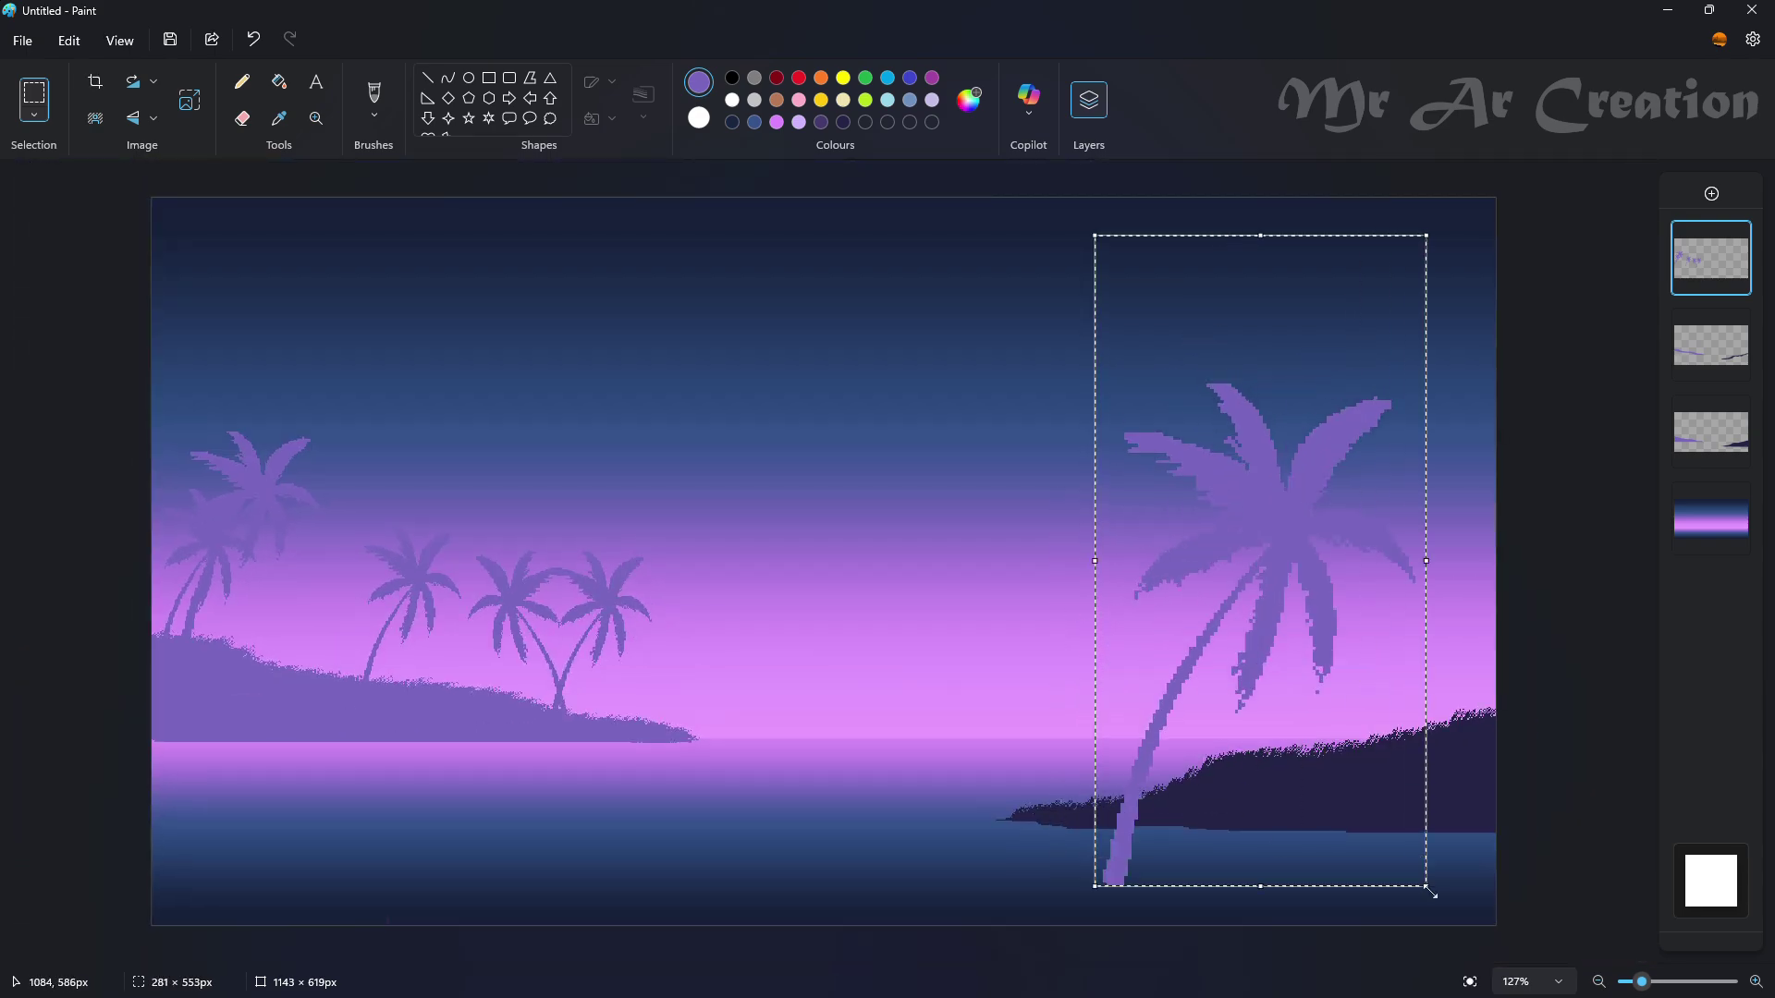
pyautogui.moveTo(1341, 740); pyautogui.dragTo(1315, 572)
pyautogui.moveTo(1402, 718); pyautogui.dragTo(1473, 909)
# - Flip the large palm horizontally and position it with its trunk on the right hill and its crown cut off by the canvas top
pyautogui.rightClick(1335, 707)
pyautogui.moveTo(1392, 636)
pyautogui.click(1613, 660)
pyautogui.moveTo(1260, 645); pyautogui.dragTo(1363, 559)
pyautogui.click(1019, 616)
# - Sample the right hill's dark purple and fill the large palm tree with it
pyautogui.click(279, 119)
pyautogui.click(1322, 790)
pyautogui.click(279, 82)
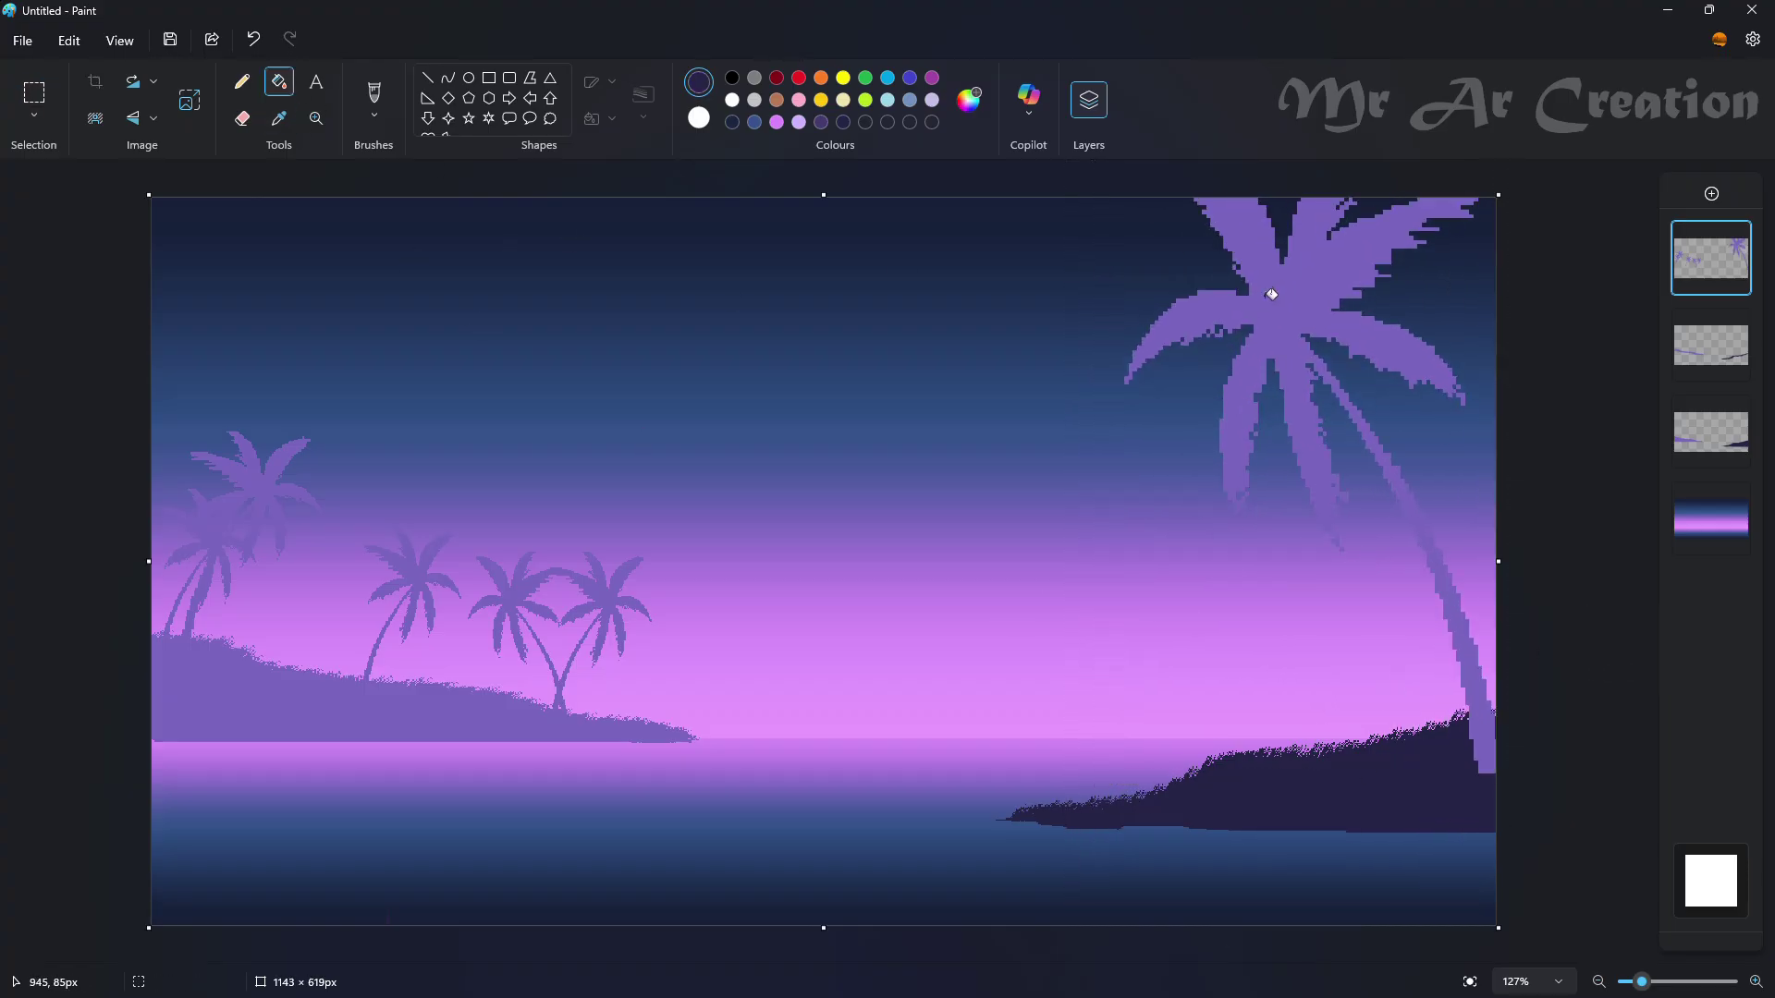
pyautogui.click(1274, 293)
pyautogui.scroll(4, 1516, 457)
pyautogui.scroll(2, 1042, 586)
pyautogui.scroll(2, 808, 594)
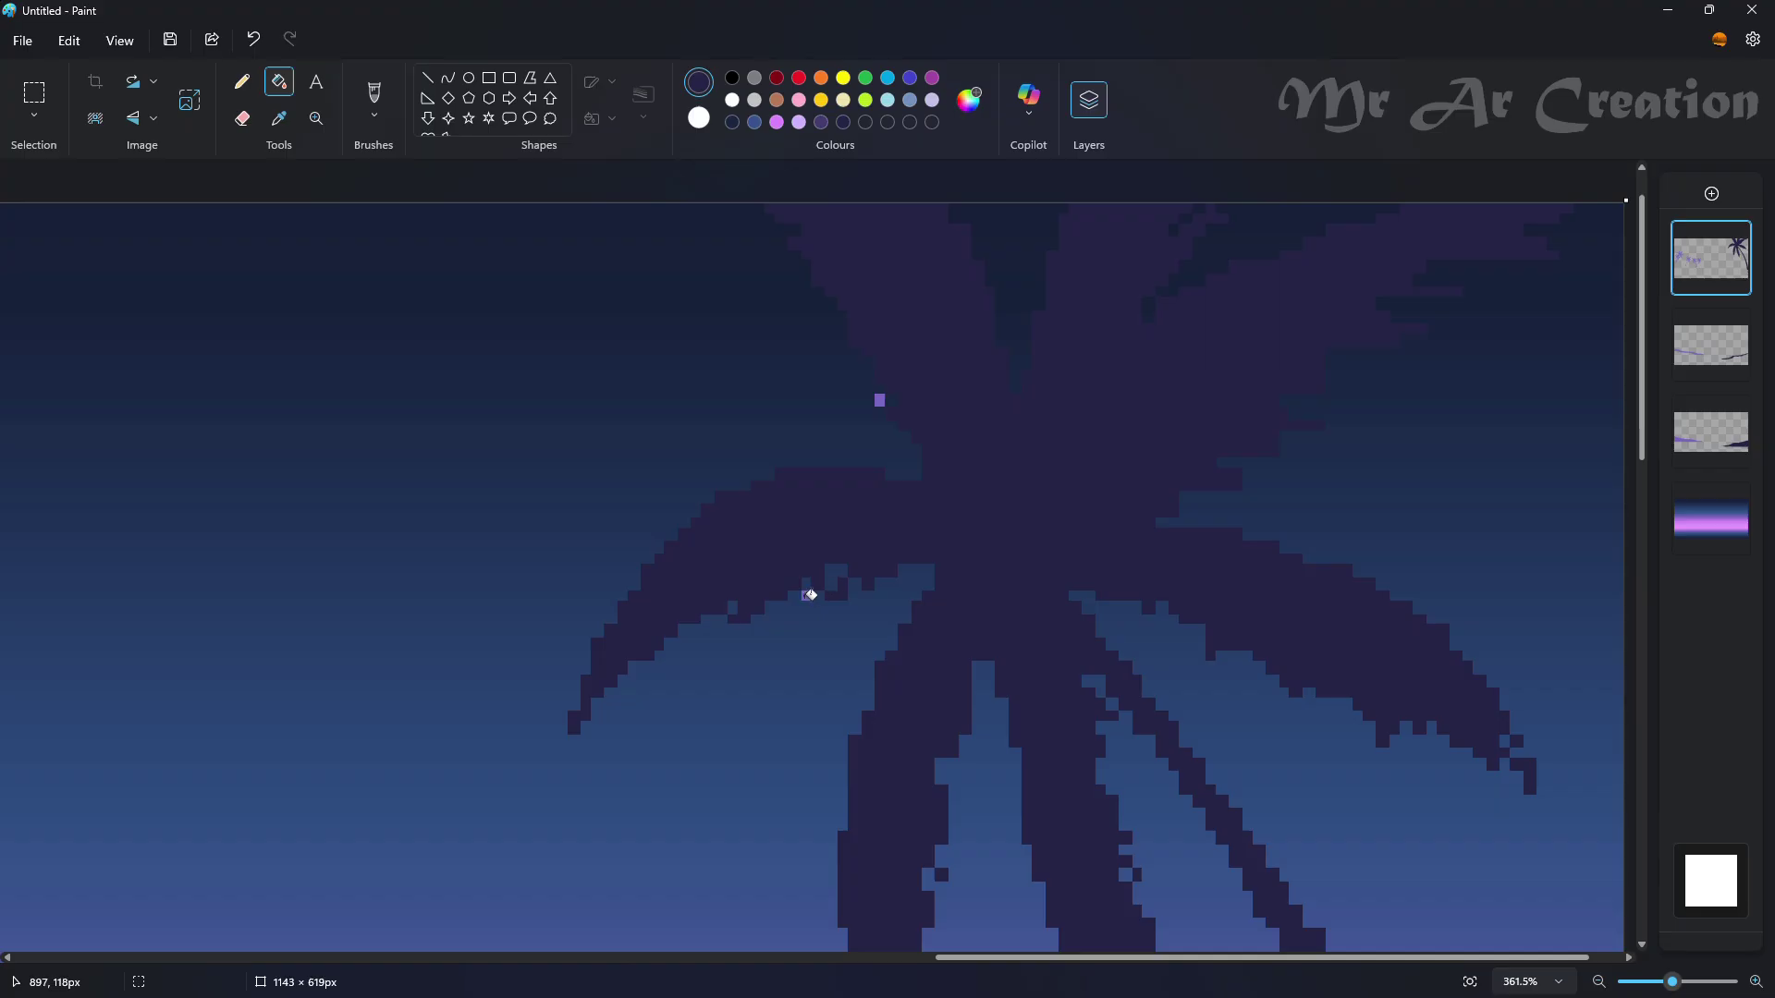
pyautogui.scroll(-6, 1012, 466)
pyautogui.scroll(5, 1263, 463)
pyautogui.click(244, 84)
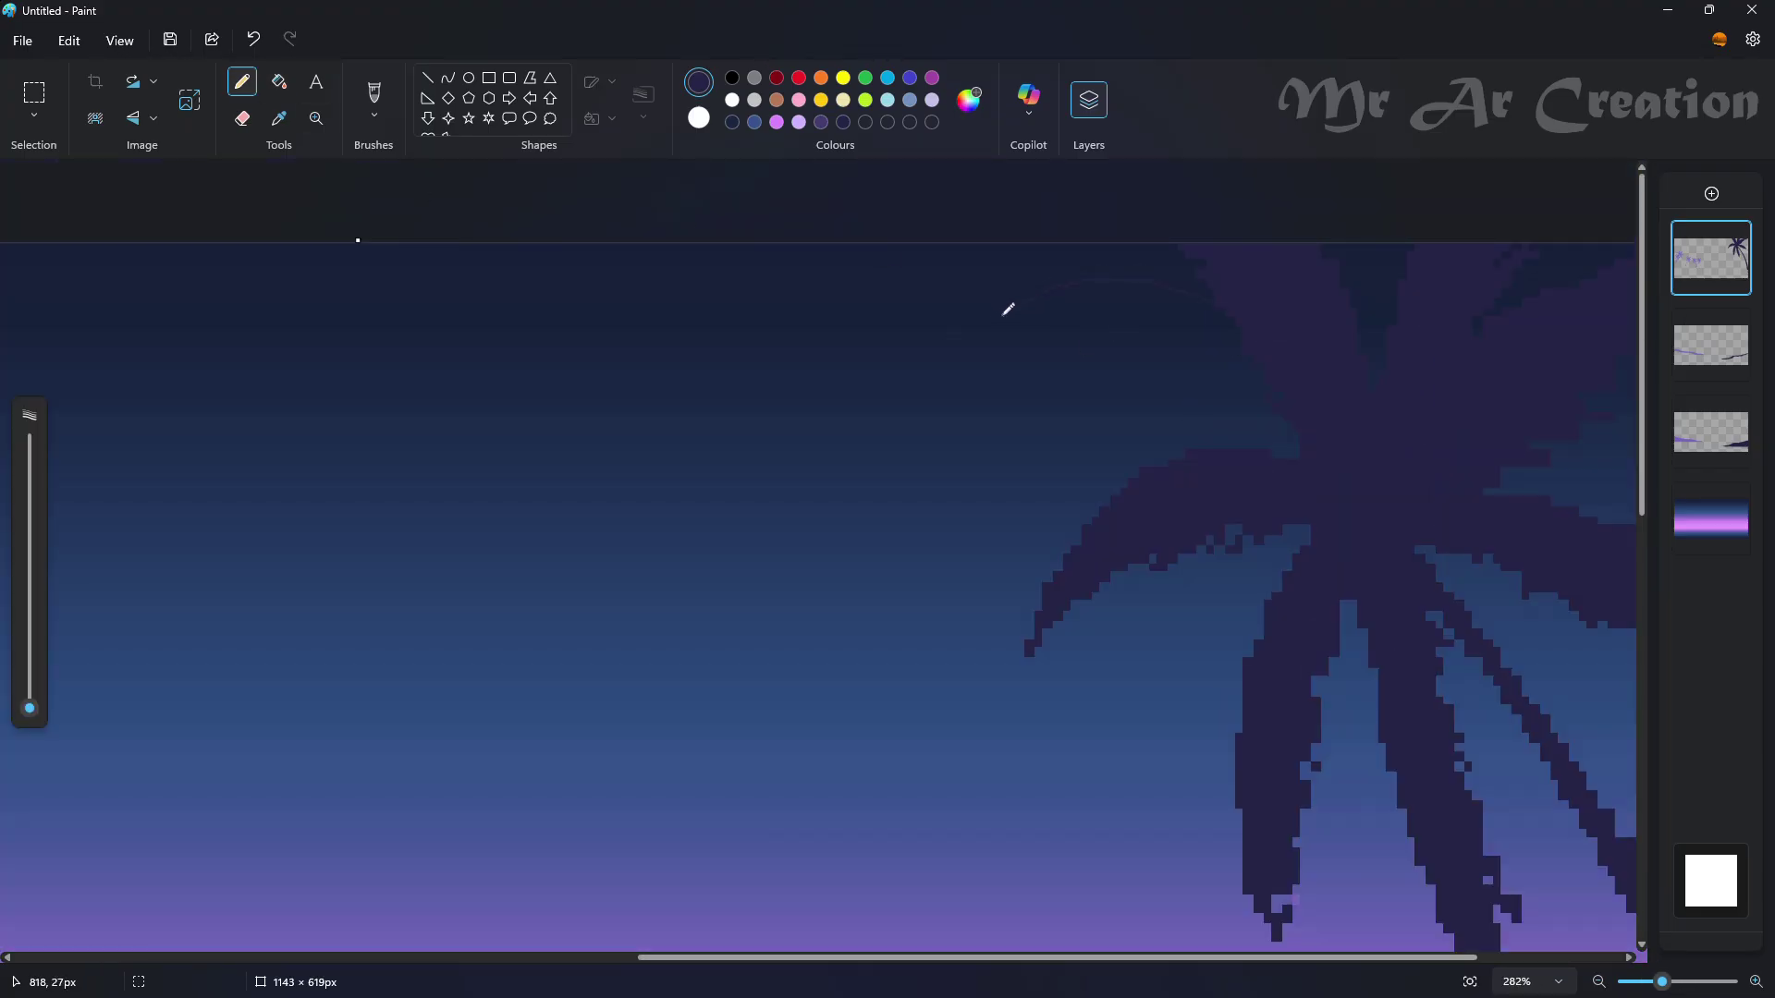
pyautogui.click(280, 84)
pyautogui.click(1183, 319)
pyautogui.click(243, 84)
pyautogui.click(279, 82)
pyautogui.scroll(-5, 1181, 369)
pyautogui.hotkey('ctrl', 'z')
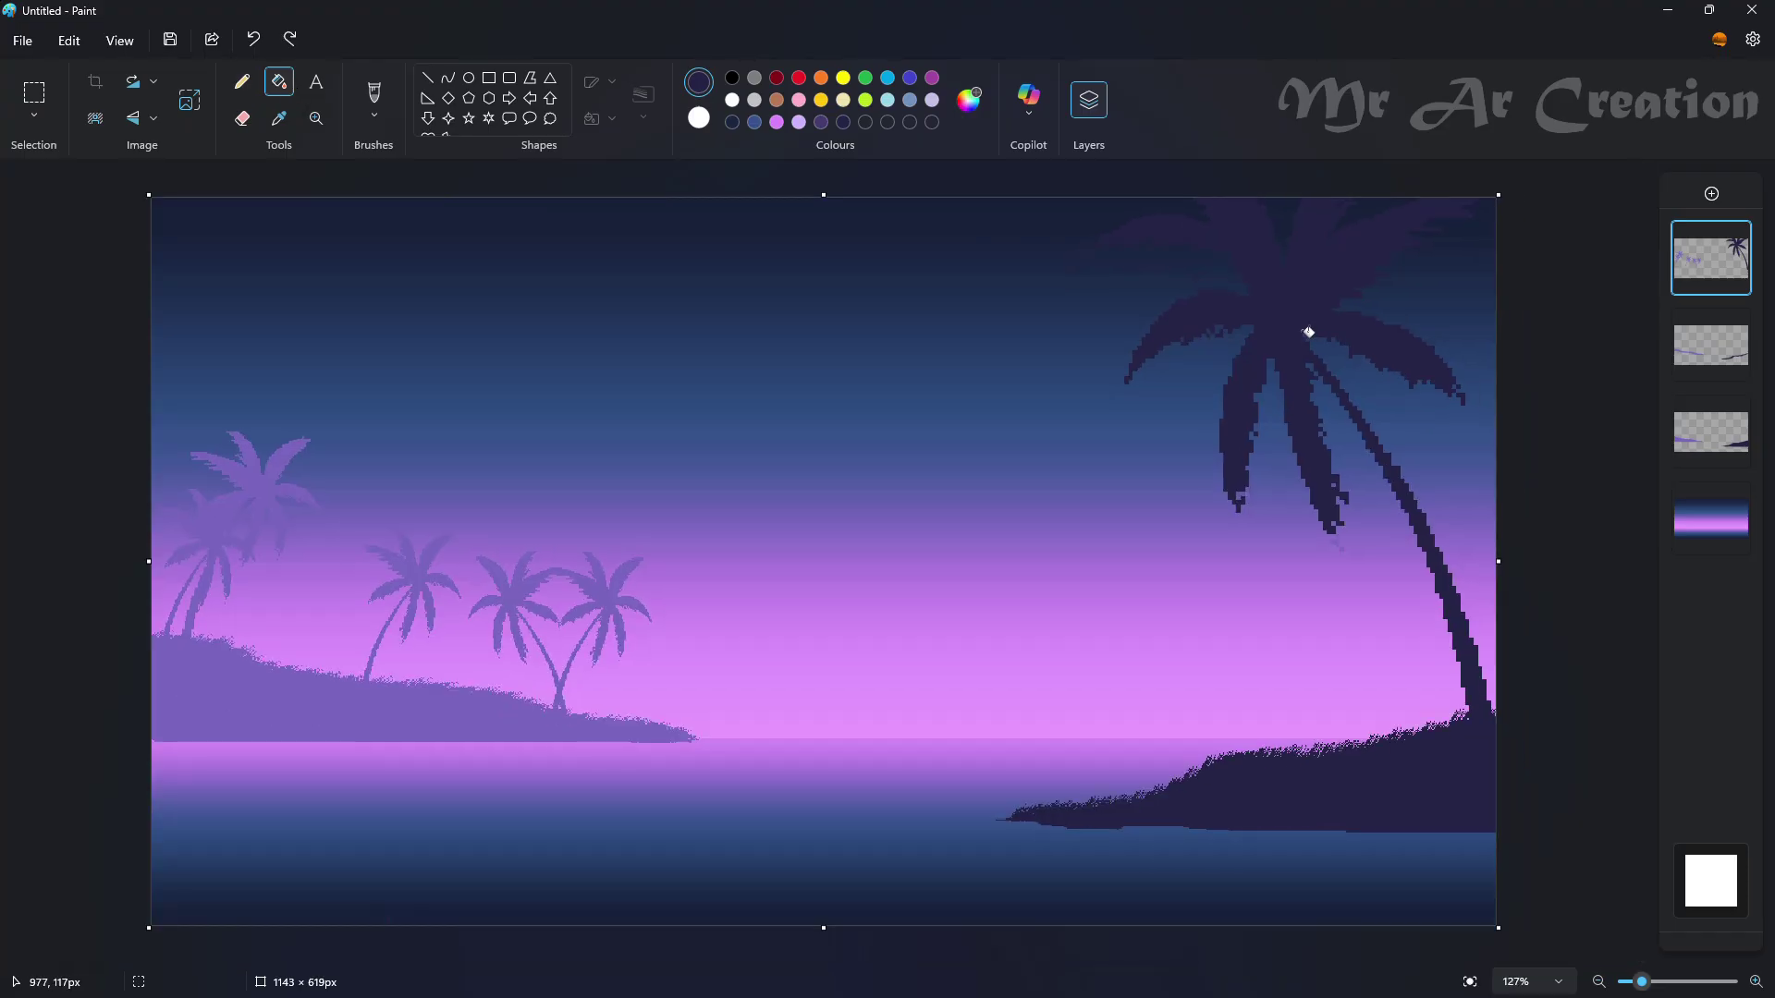
# - Erase the large palm's upper-left frond down to the crown
pyautogui.scroll(7, 1307, 333)
pyautogui.scroll(1, 1334, 417)
pyautogui.click(242, 118)
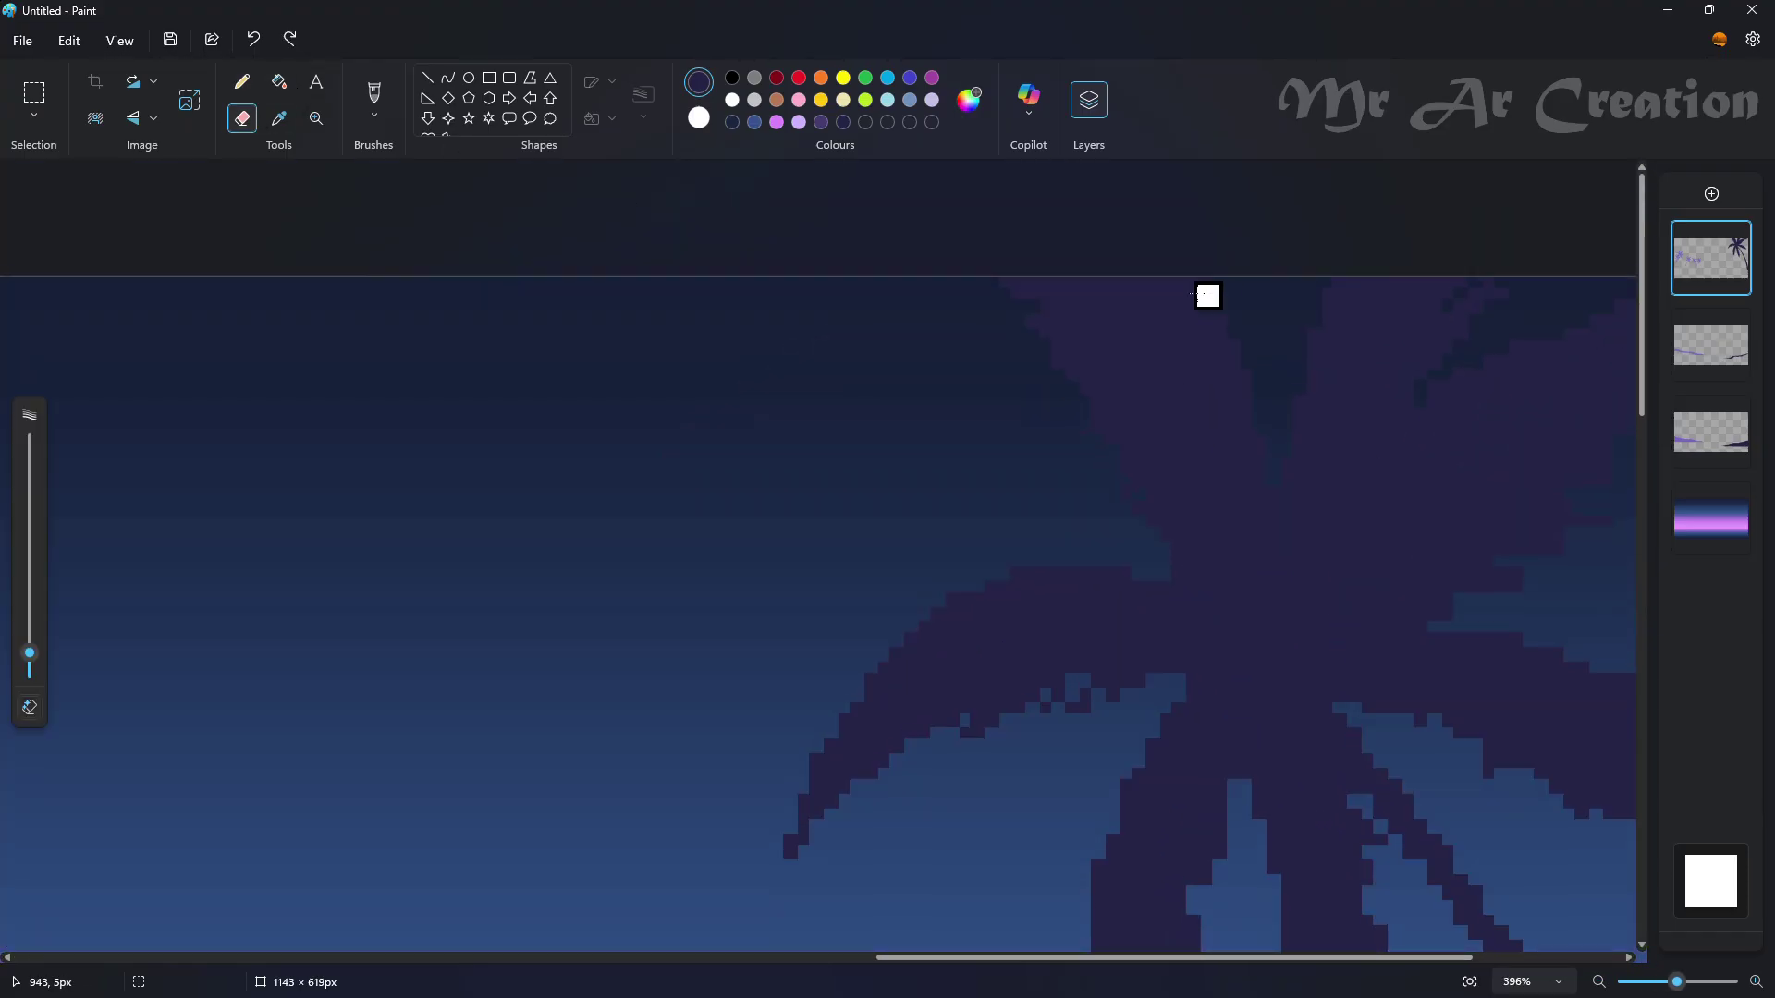
pyautogui.moveTo(1208, 297)
pyautogui.mouseDown()
pyautogui.moveTo(1076, 340)
pyautogui.moveTo(1211, 471)
pyautogui.moveTo(1054, 356)
pyautogui.moveTo(1163, 394)
pyautogui.moveTo(1163, 420)
pyautogui.moveTo(1230, 472)
pyautogui.moveTo(1265, 456)
pyautogui.moveTo(1092, 494)
pyautogui.mouseUp()
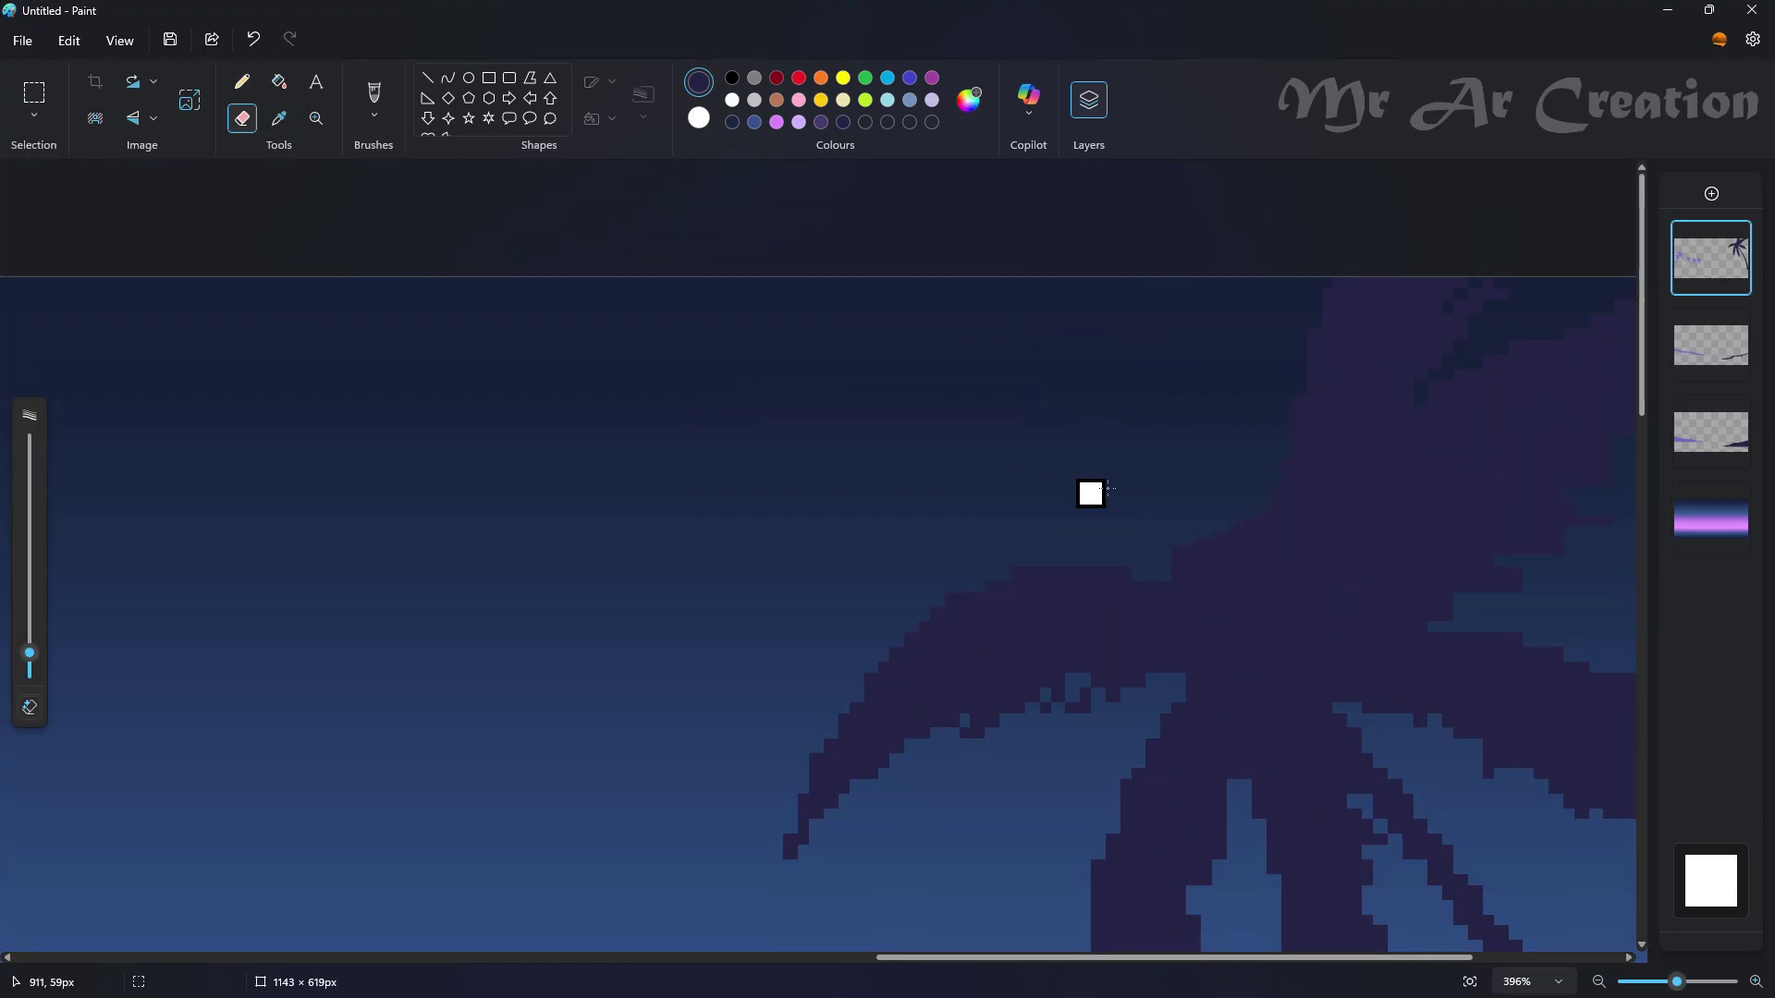
# - Outline a new arching upper-left frond on the large palm with a dark curve and a jagged Pencil lower edge
pyautogui.click(449, 78)
pyautogui.moveTo(1305, 598); pyautogui.dragTo(803, 220)
pyautogui.moveTo(1072, 360); pyautogui.dragTo(1091, 319)
pyautogui.click(1122, 325)
pyautogui.moveTo(1165, 420); pyautogui.dragTo(1192, 420)
pyautogui.click(279, 119)
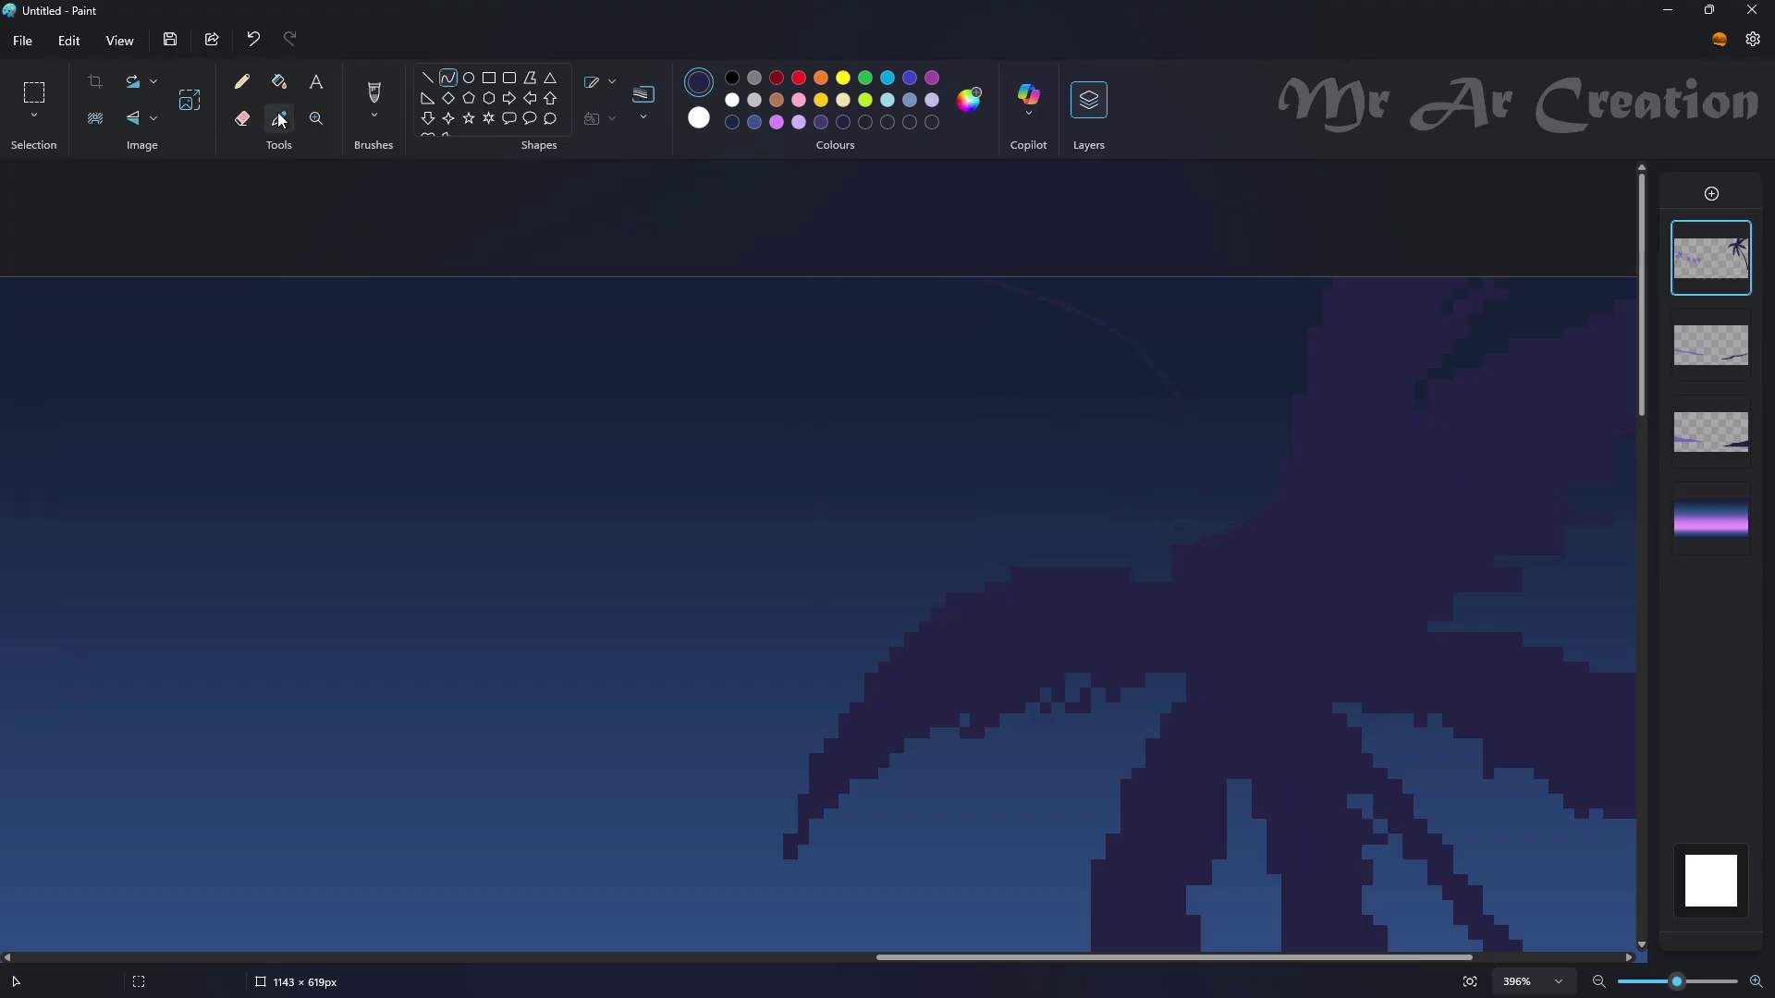
pyautogui.click(242, 81)
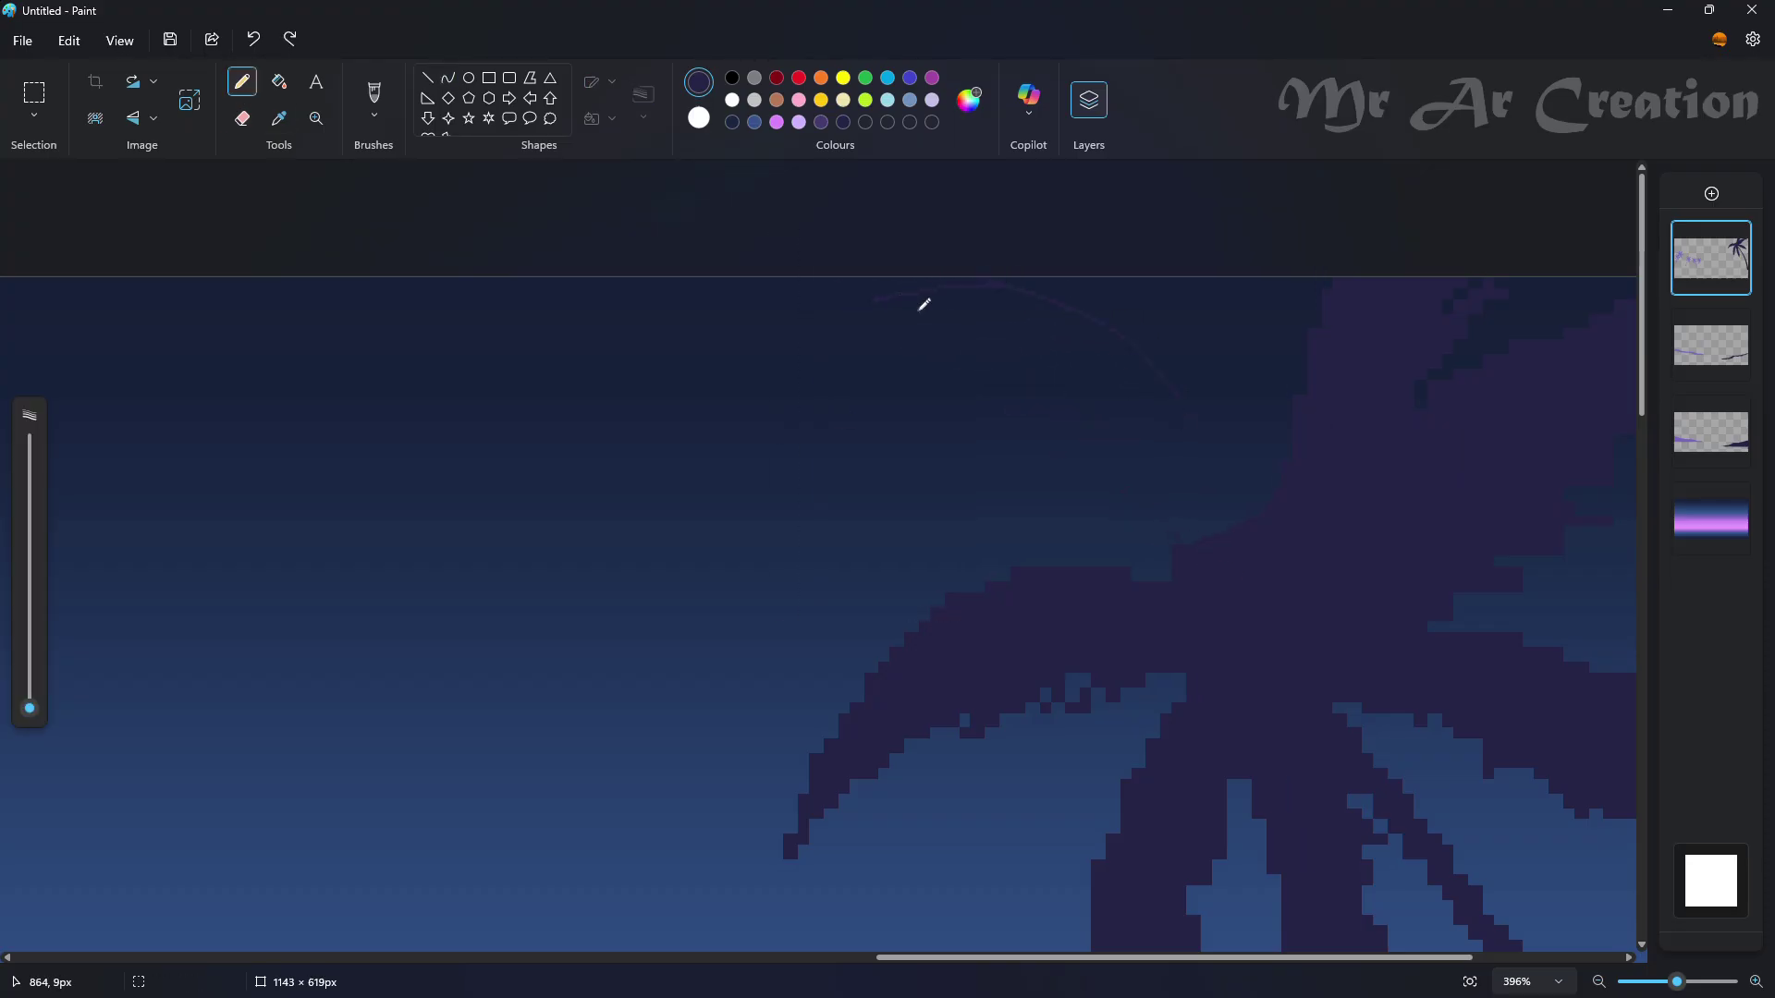
pyautogui.click(279, 81)
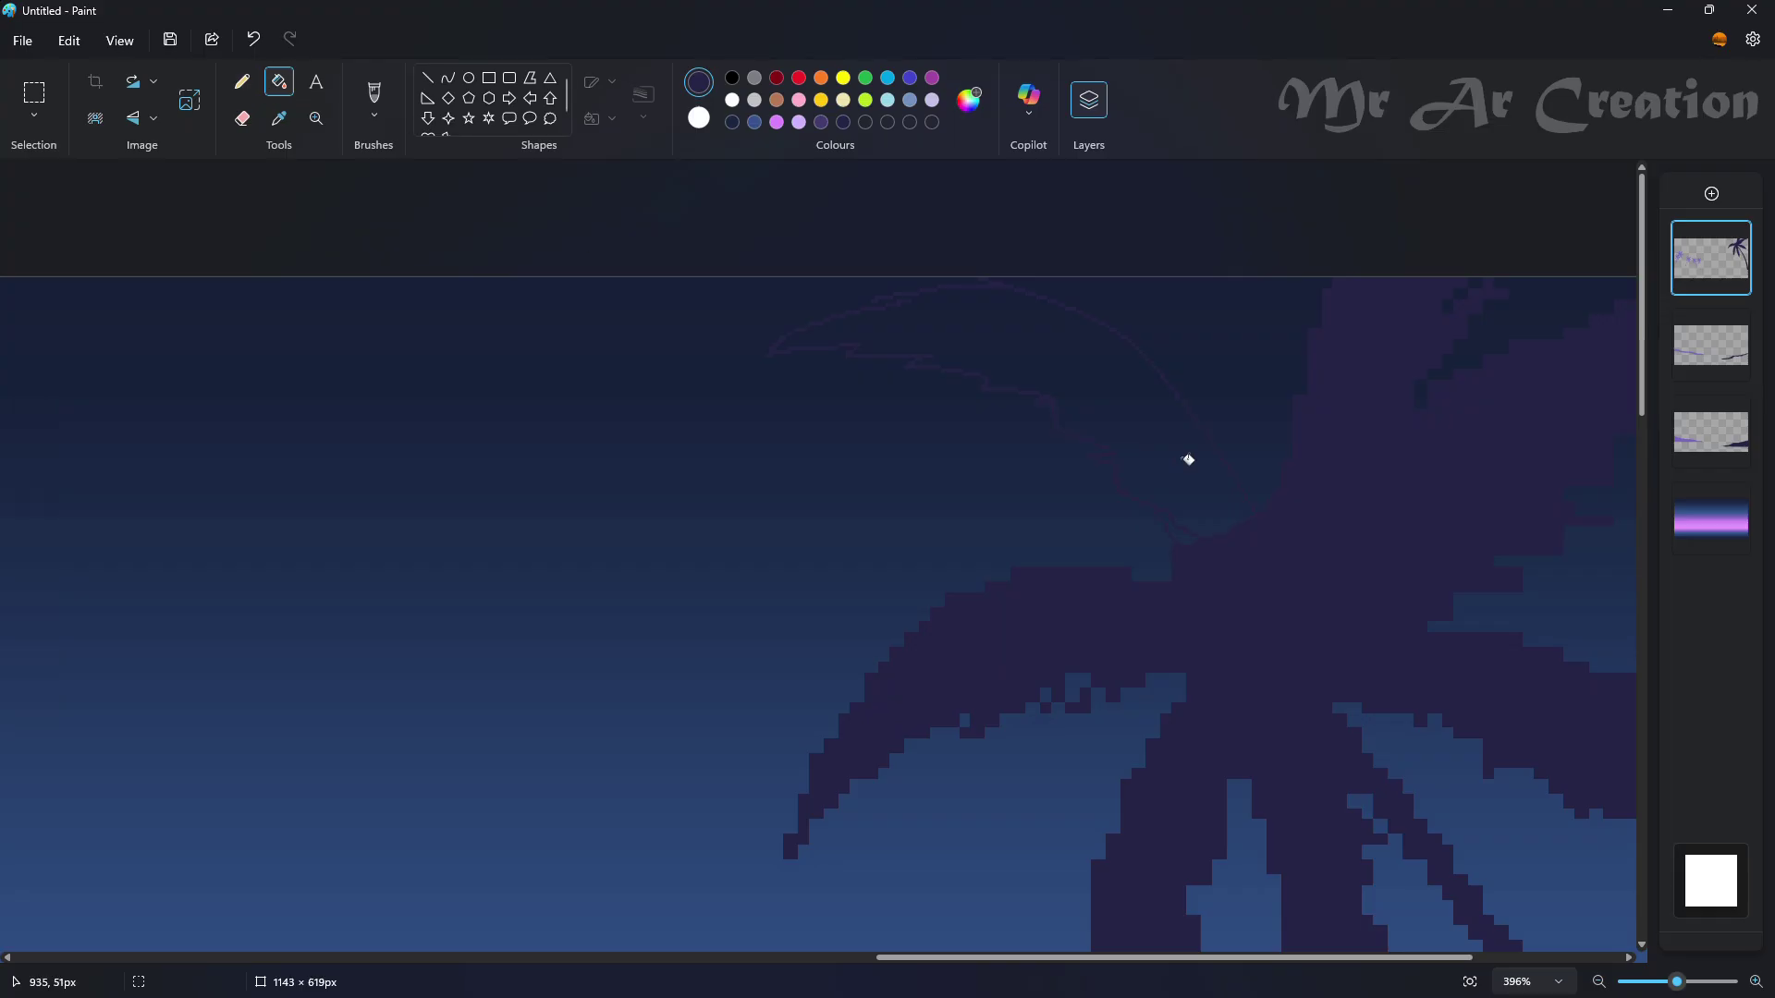
pyautogui.click(1189, 460)
pyautogui.hotkey('ctrl', 'z')
# - Touch up the new frond's outline with the Pencil so it is closed, and fill the frond with dark purple
pyautogui.scroll(3, 1189, 460)
pyautogui.scroll(2, 1066, 508)
pyautogui.click(242, 81)
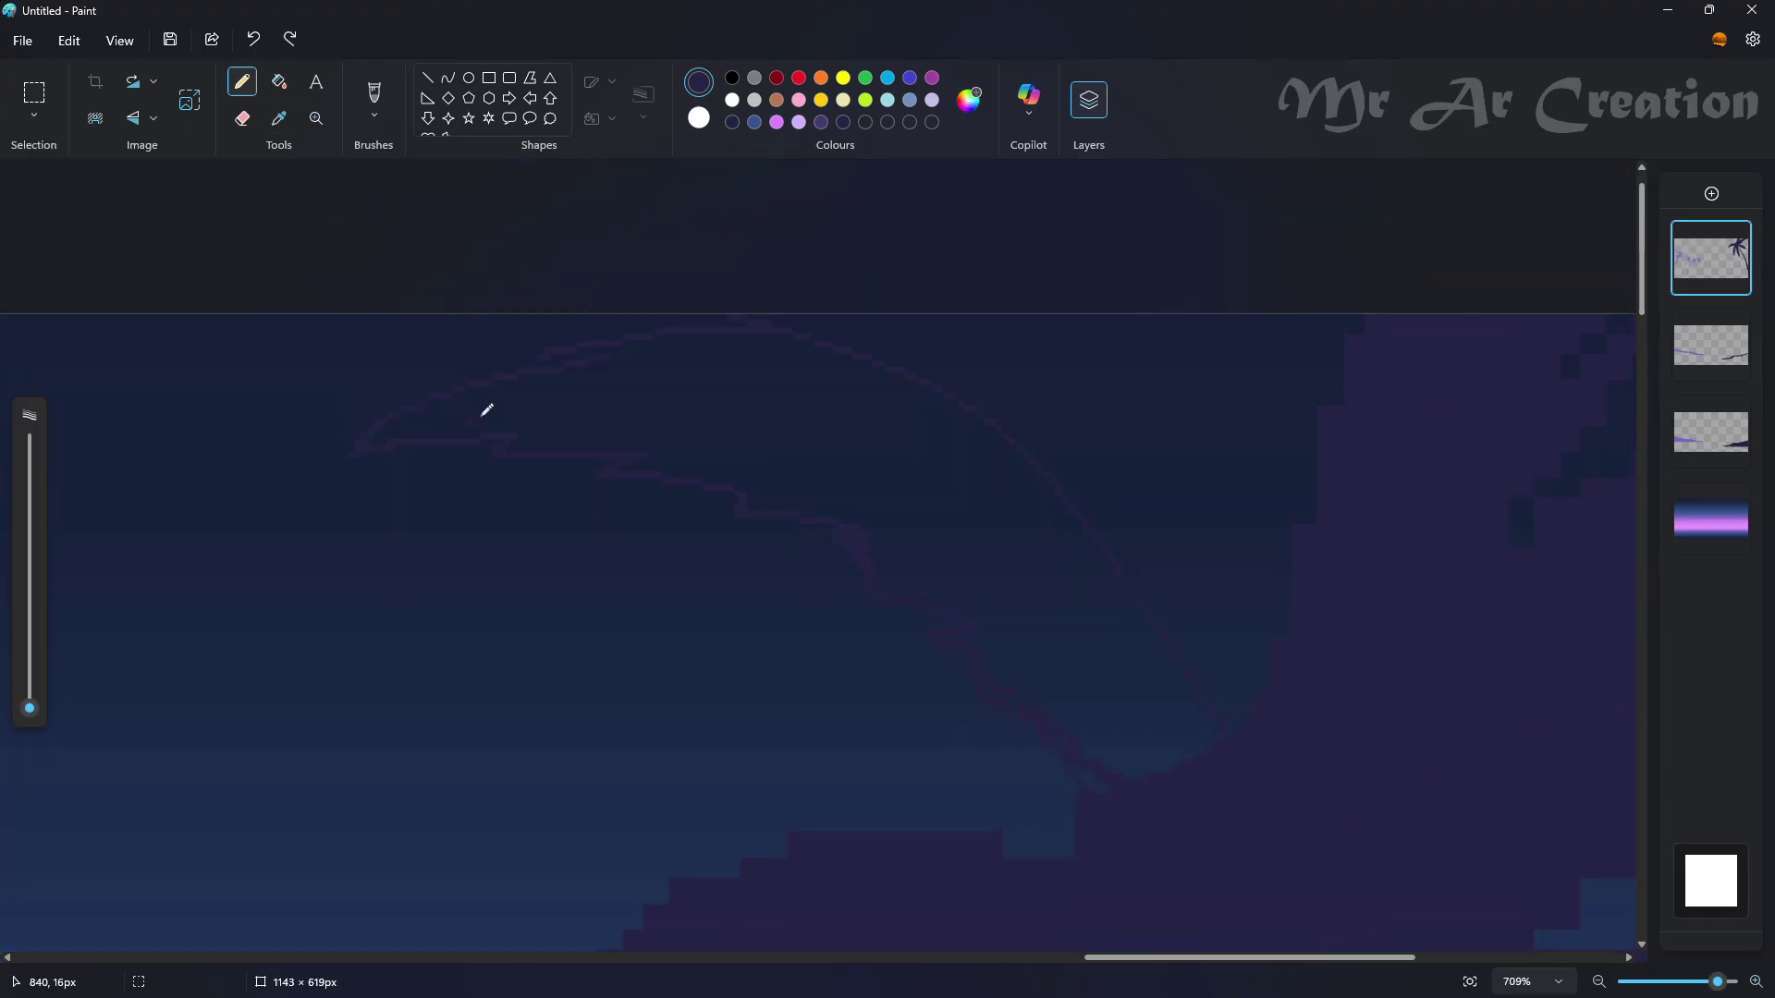
pyautogui.click(279, 81)
pyautogui.click(881, 445)
# - Roughen the edges of the new upper-left frond with short dark Pencil strokes
pyautogui.scroll(-5, 881, 445)
pyautogui.scroll(4, 1255, 518)
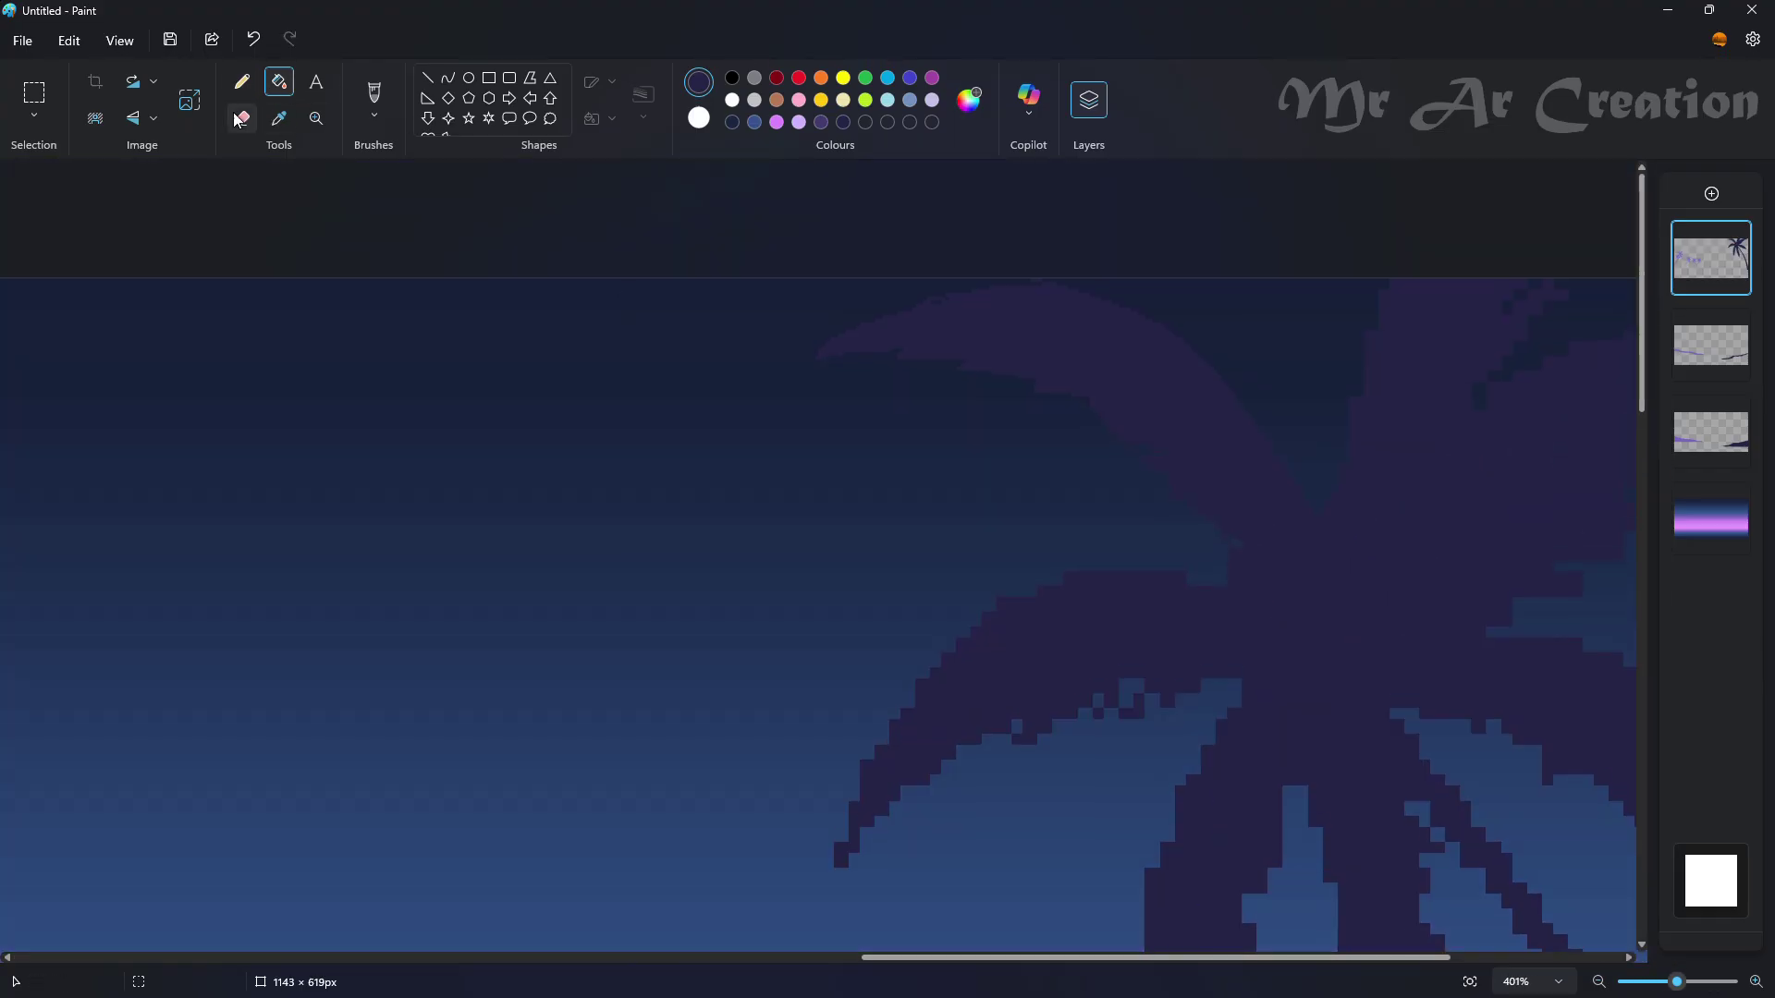
pyautogui.click(243, 81)
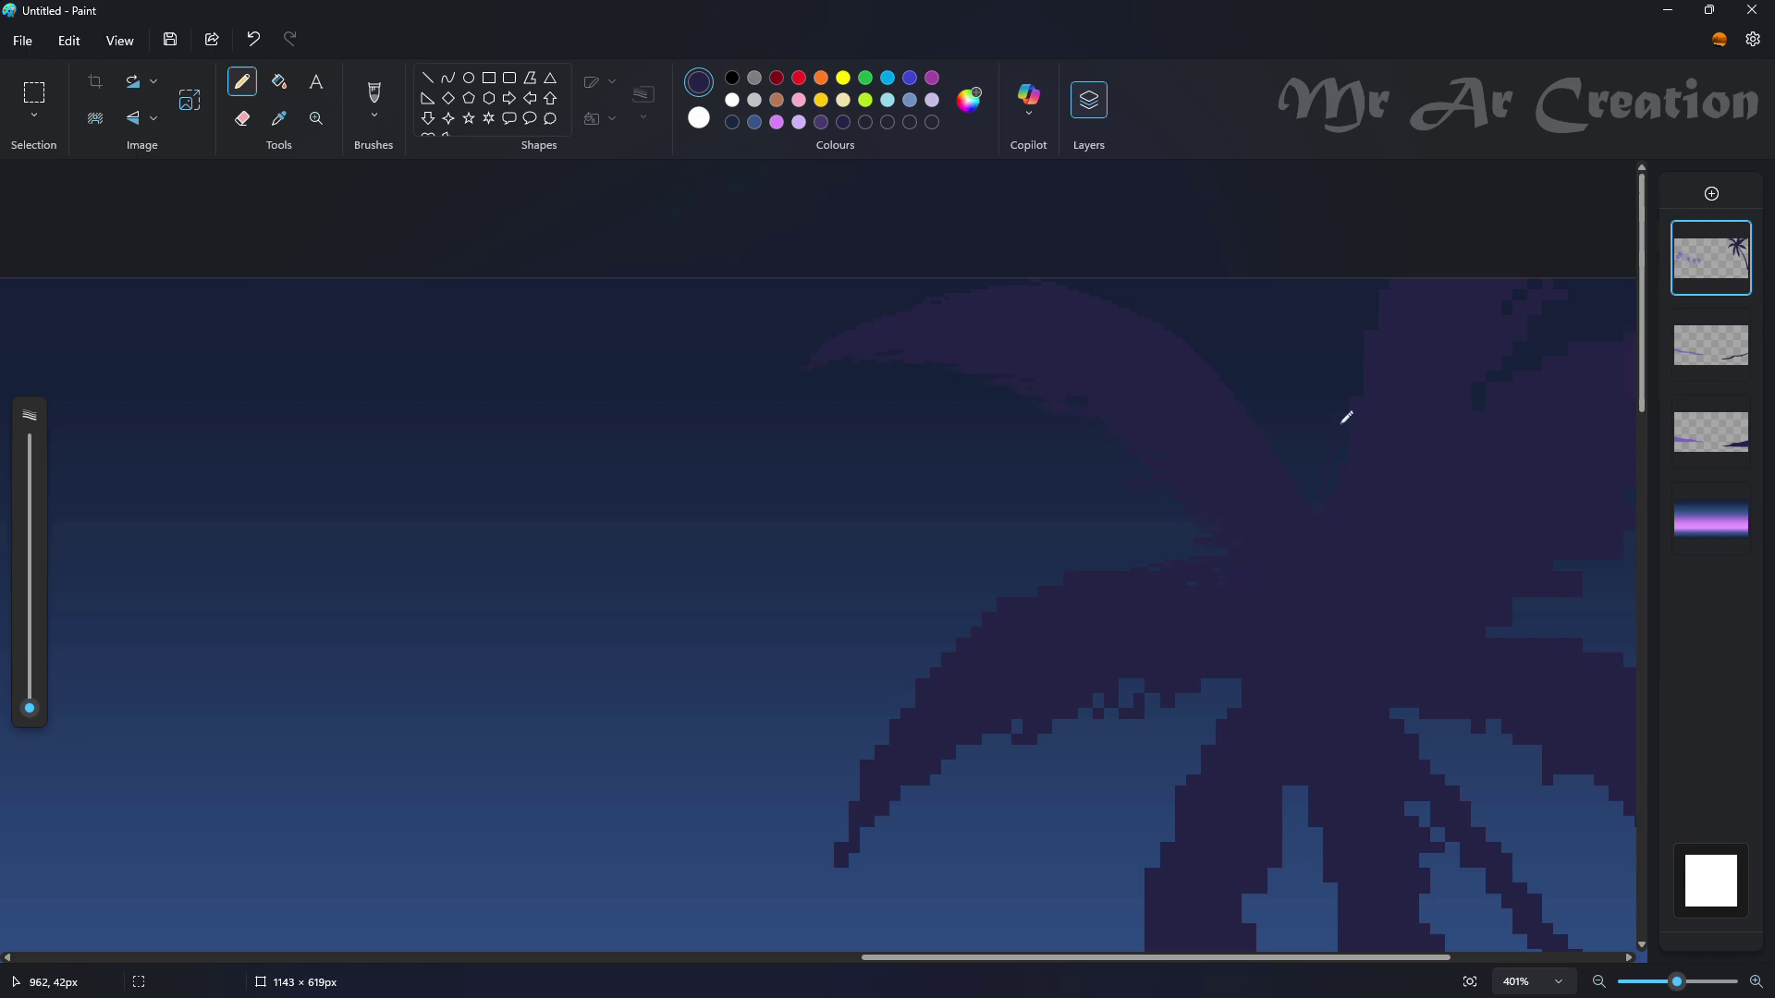
pyautogui.scroll(-3, 1077, 381)
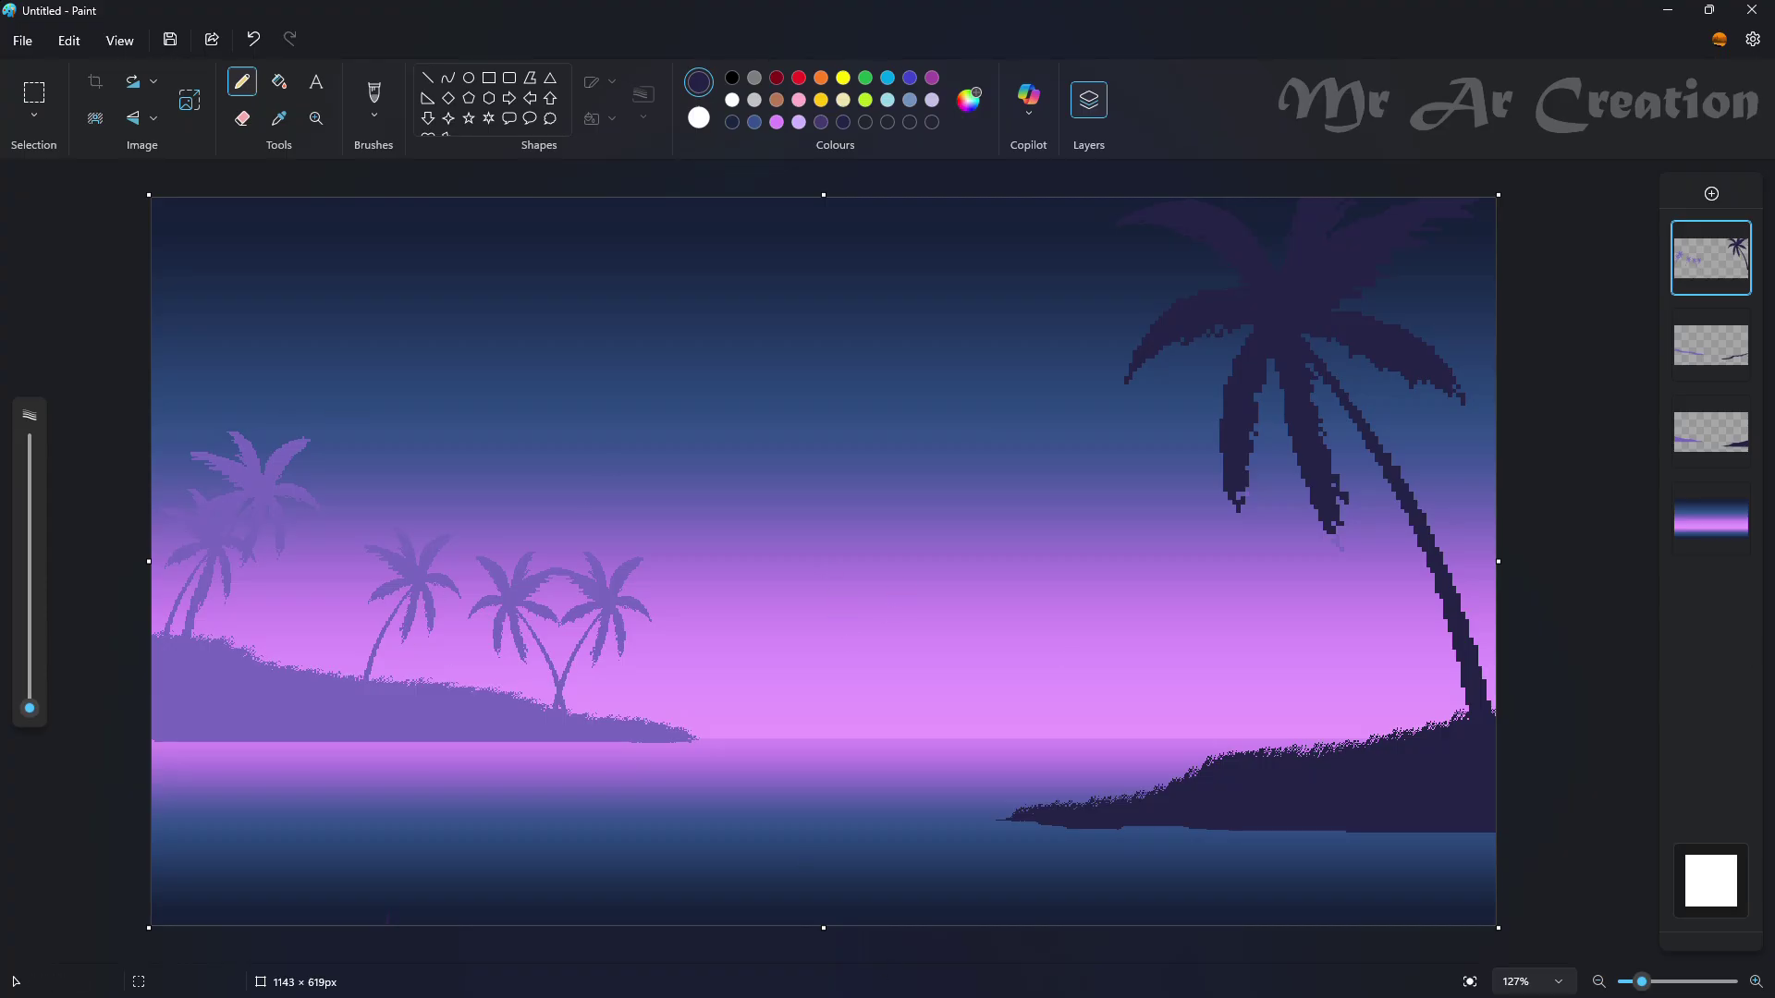
# - Sketch dense horizontal dark ripple strokes on the water beneath the right hill's shoreline with the Pencil
pyautogui.click(795, 37)
pyautogui.moveTo(1319, 840)
pyautogui.mouseDown()
pyautogui.moveTo(1143, 828)
pyautogui.moveTo(1407, 830)
pyautogui.moveTo(1240, 835)
pyautogui.moveTo(1250, 848)
pyautogui.moveTo(1484, 841)
pyautogui.moveTo(1279, 831)
pyautogui.mouseUp()
pyautogui.moveTo(1425, 832); pyautogui.dragTo(1287, 856)
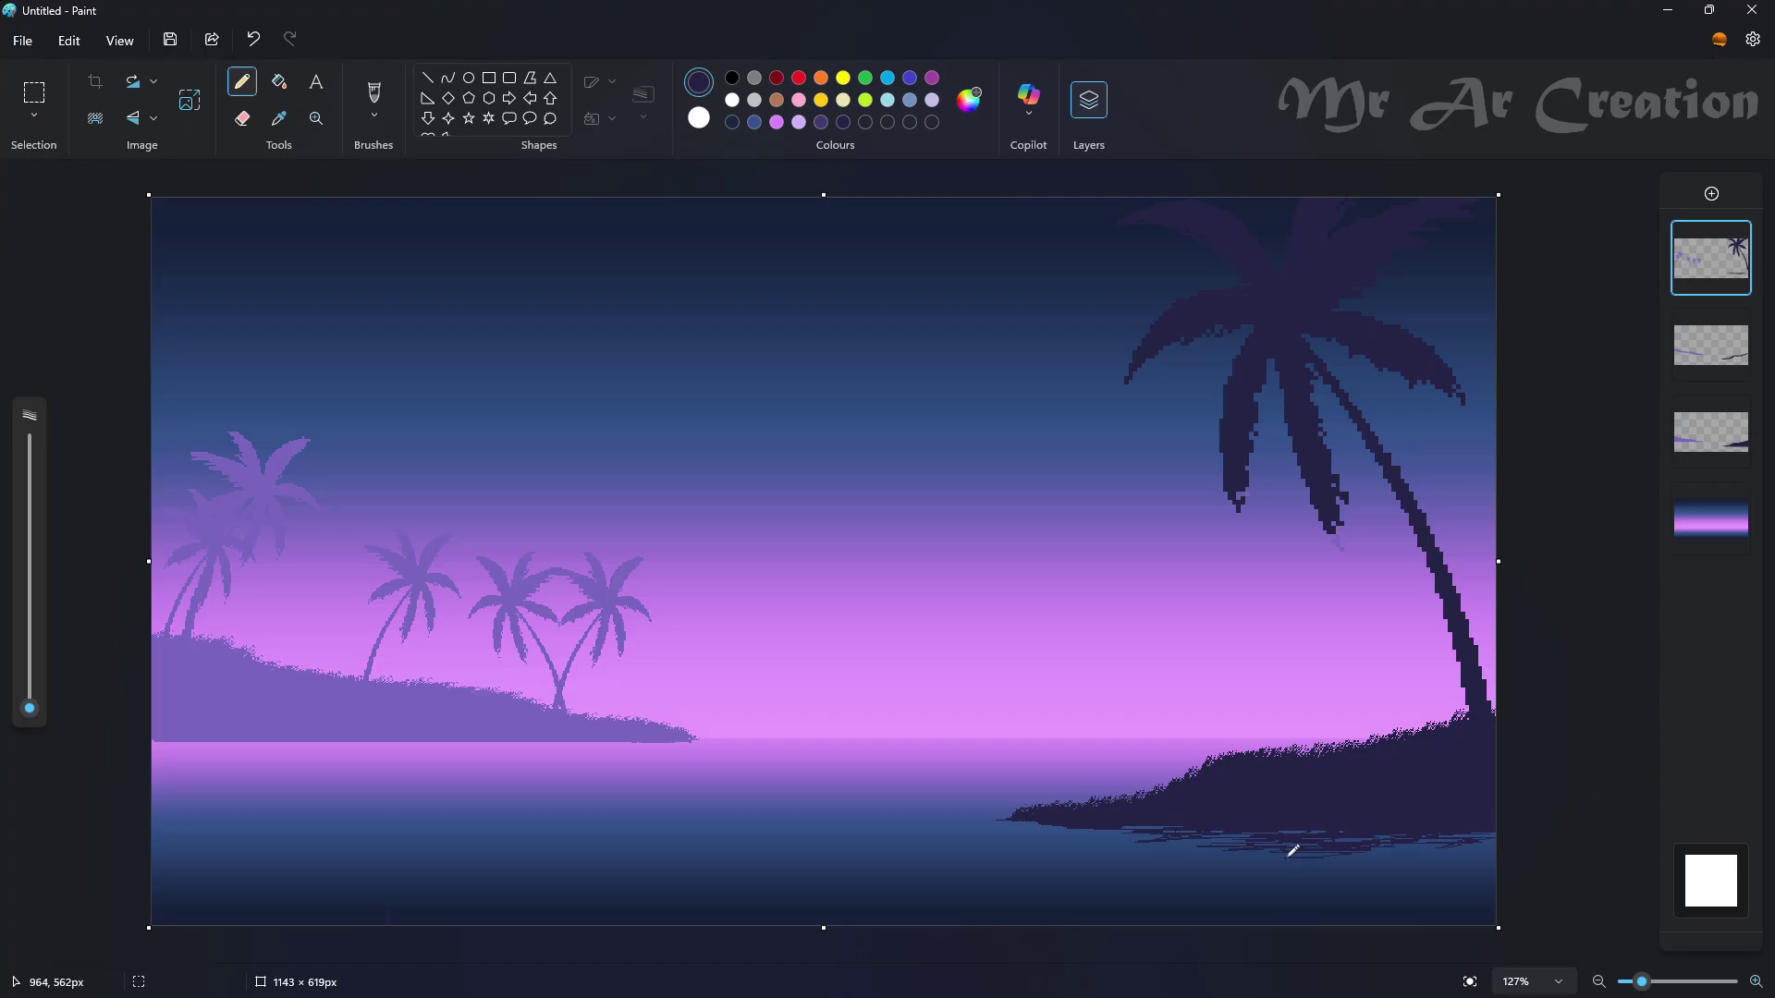
pyautogui.moveTo(1447, 837)
pyautogui.mouseDown()
pyautogui.moveTo(1494, 874)
pyautogui.moveTo(1480, 902)
pyautogui.moveTo(1421, 876)
pyautogui.moveTo(1431, 853)
pyautogui.moveTo(1317, 871)
pyautogui.moveTo(1351, 923)
pyautogui.moveTo(1472, 911)
pyautogui.moveTo(990, 821)
pyautogui.moveTo(1262, 838)
pyautogui.mouseUp()
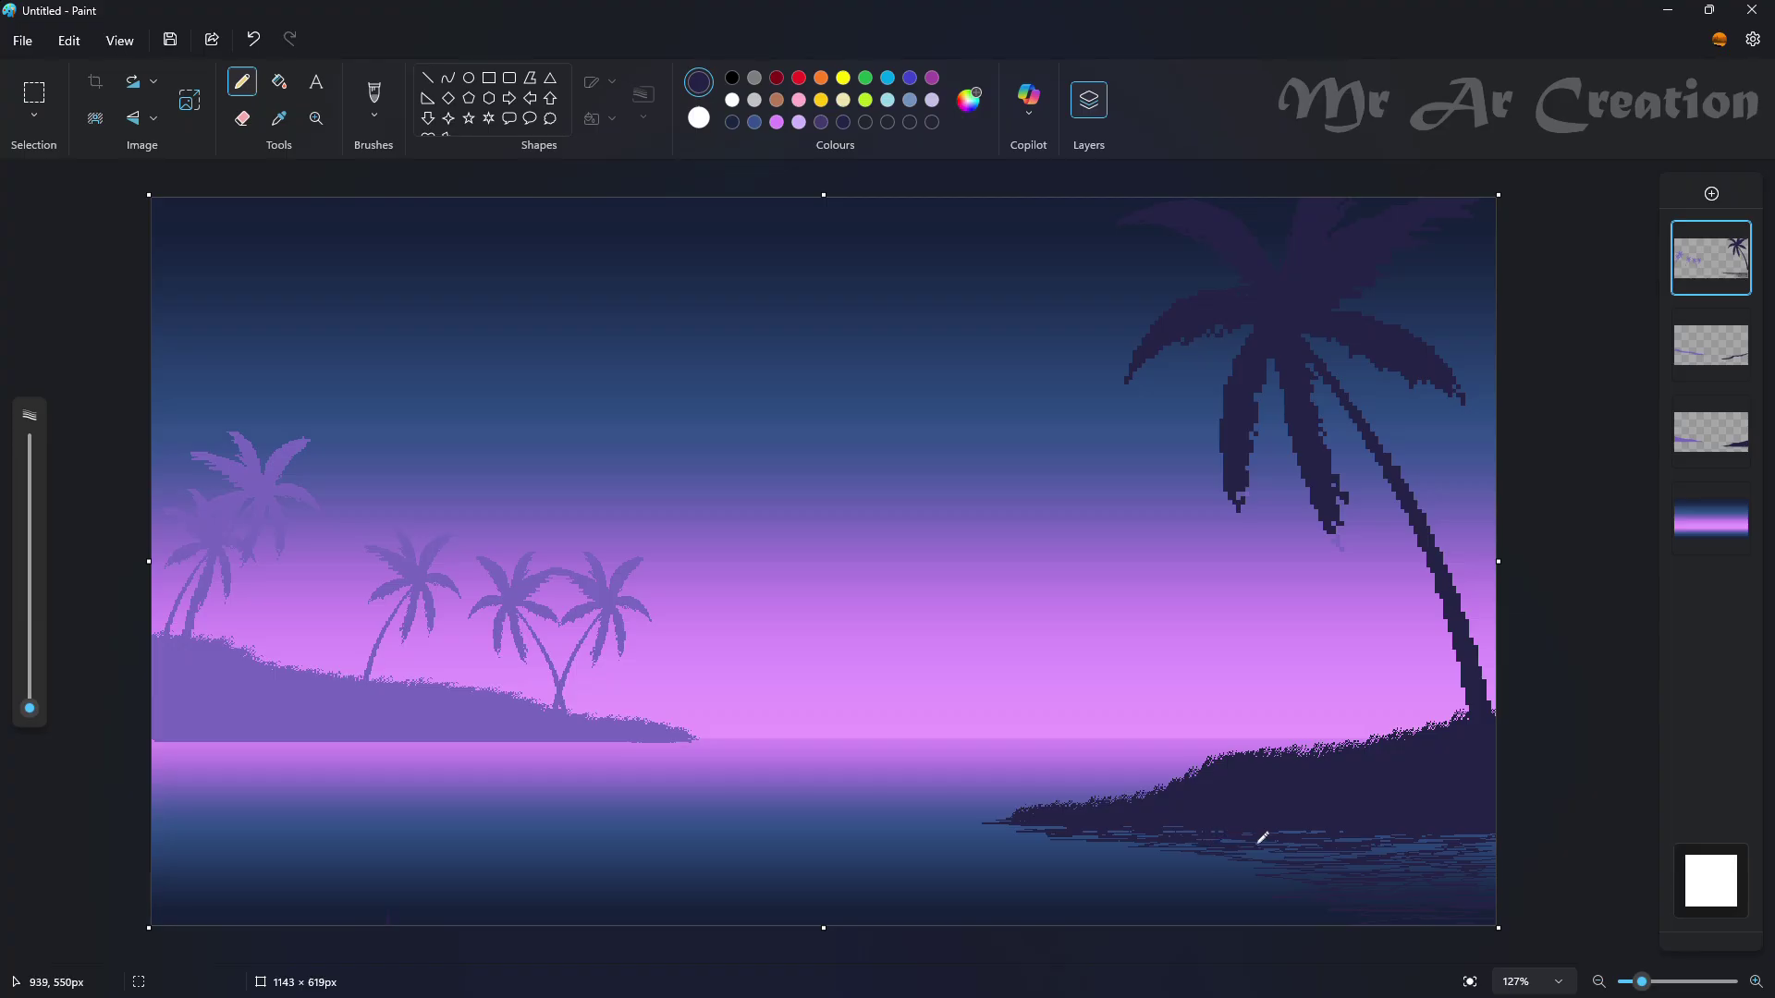
# - Draw a filled circle as the moon above the horizon, between the left palms and the right palm, and color it white
pyautogui.click(468, 78)
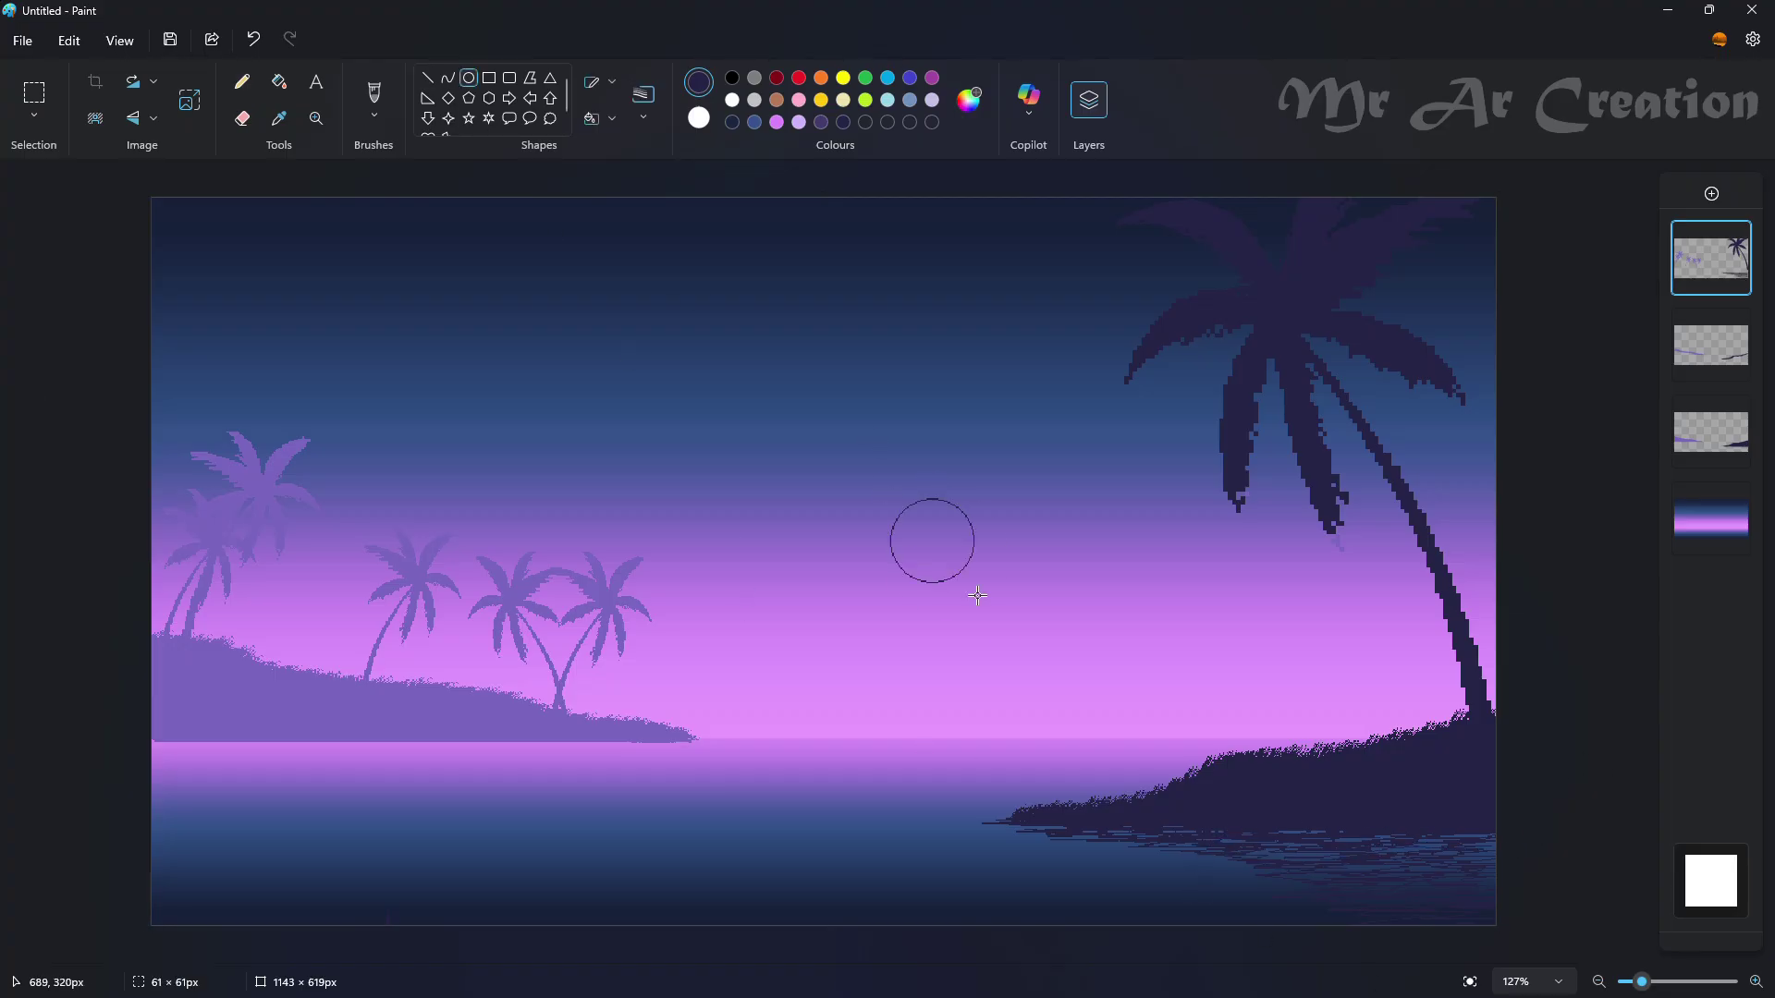
pyautogui.moveTo(890, 498); pyautogui.dragTo(1005, 615)
pyautogui.click(733, 100)
# - Paint a jagged white moon reflection on the water directly below the moon with the Pencil
pyautogui.click(242, 81)
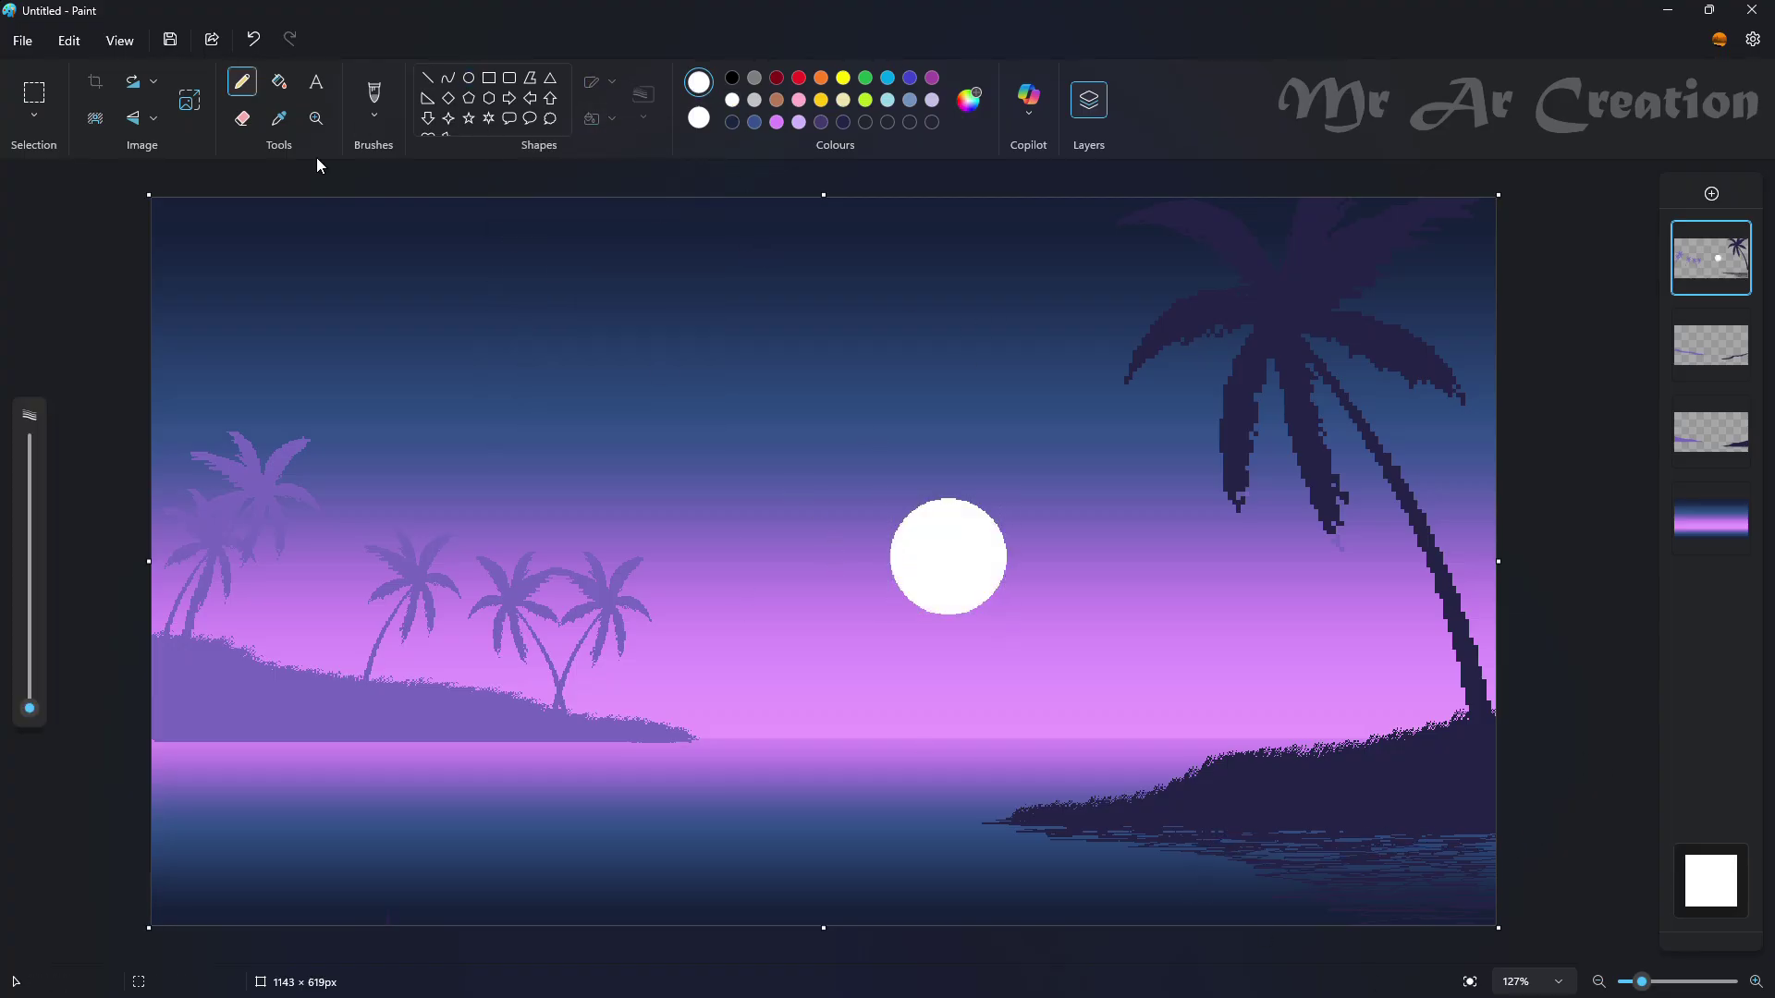
pyautogui.moveTo(950, 745)
pyautogui.mouseDown()
pyautogui.moveTo(912, 744)
pyautogui.moveTo(957, 747)
pyautogui.moveTo(914, 743)
pyautogui.moveTo(935, 752)
pyautogui.moveTo(916, 762)
pyautogui.moveTo(948, 780)
pyautogui.mouseUp()
pyautogui.hotkey('ctrl', 'z')
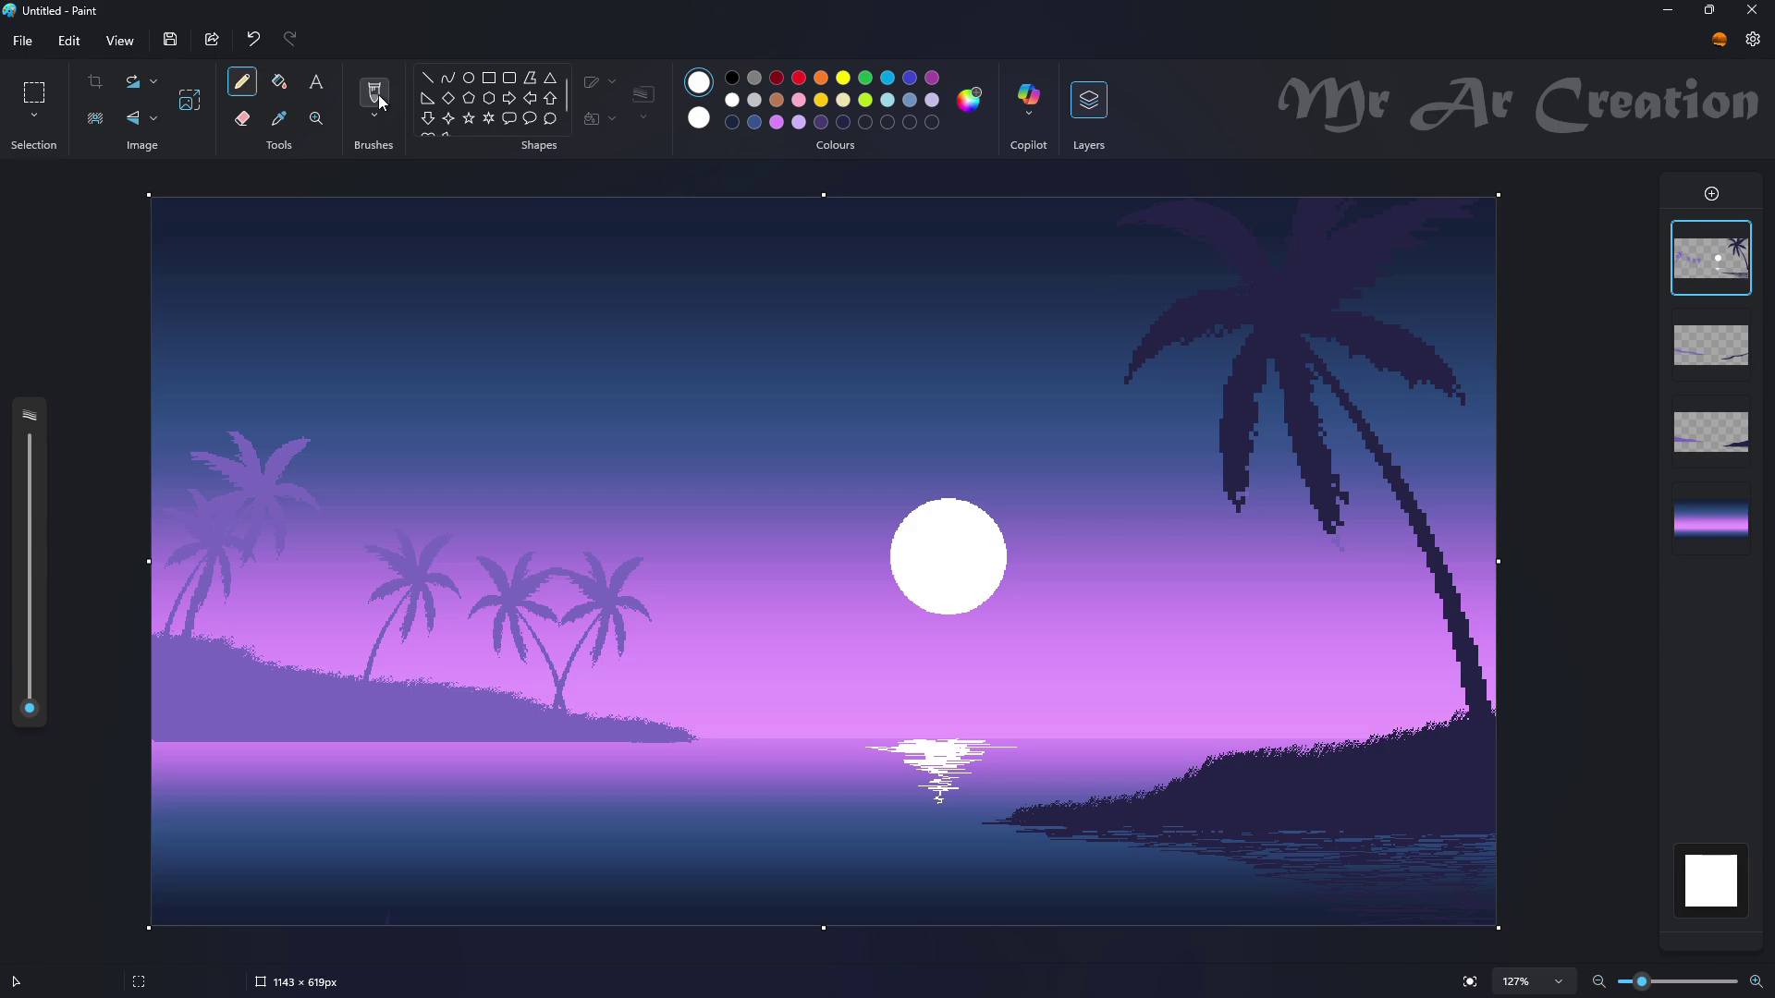
# - Draw a thin white horizontal line on the water below the left hill and adjust its thickness
pyautogui.click(427, 78)
pyautogui.moveTo(509, 771)
pyautogui.mouseDown()
pyautogui.moveTo(832, 777)
pyautogui.moveTo(598, 786)
pyautogui.mouseUp()
pyautogui.click(644, 100)
pyautogui.click(643, 146)
# - Copy the white line and spread duplicates across the whole water surface
pyautogui.click(33, 93)
pyautogui.moveTo(497, 755); pyautogui.dragTo(705, 869)
pyautogui.hotkey('ctrl', 'c')
pyautogui.hotkey('ctrl', 'v')
pyautogui.moveTo(262, 243); pyautogui.dragTo(227, 793)
pyautogui.moveTo(227, 794); pyautogui.dragTo(762, 768)
pyautogui.moveTo(762, 769); pyautogui.dragTo(1201, 765)
pyautogui.moveTo(1202, 764)
pyautogui.mouseDown()
pyautogui.moveTo(1347, 755)
pyautogui.moveTo(1050, 805)
pyautogui.moveTo(852, 868)
pyautogui.moveTo(1259, 918)
pyautogui.moveTo(951, 903)
pyautogui.moveTo(634, 841)
pyautogui.moveTo(255, 816)
pyautogui.moveTo(206, 904)
pyautogui.moveTo(365, 872)
pyautogui.moveTo(582, 918)
pyautogui.moveTo(812, 913)
pyautogui.moveTo(495, 778)
pyautogui.moveTo(845, 754)
pyautogui.moveTo(1056, 767)
pyautogui.mouseUp()
pyautogui.click(1151, 669)
# - Erase gaps in the white water lines around the moon reflection, the right hill and the lower-right water
pyautogui.click(243, 118)
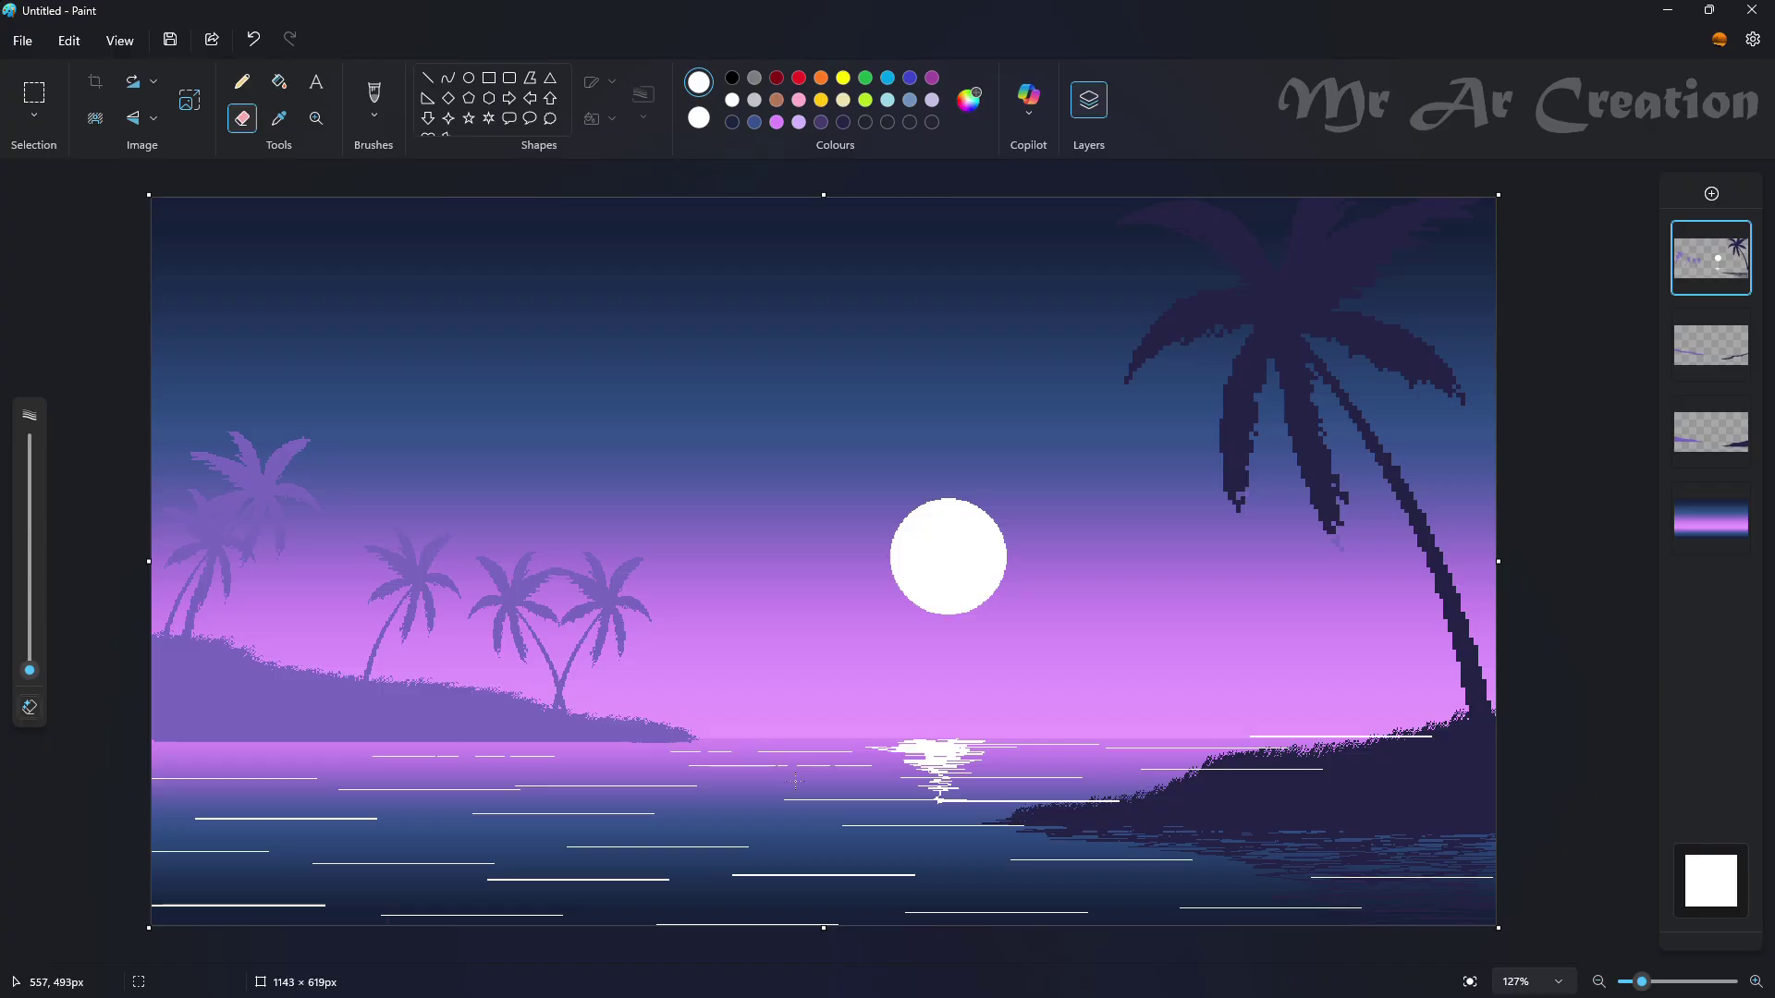
pyautogui.moveTo(795, 782); pyautogui.dragTo(929, 751)
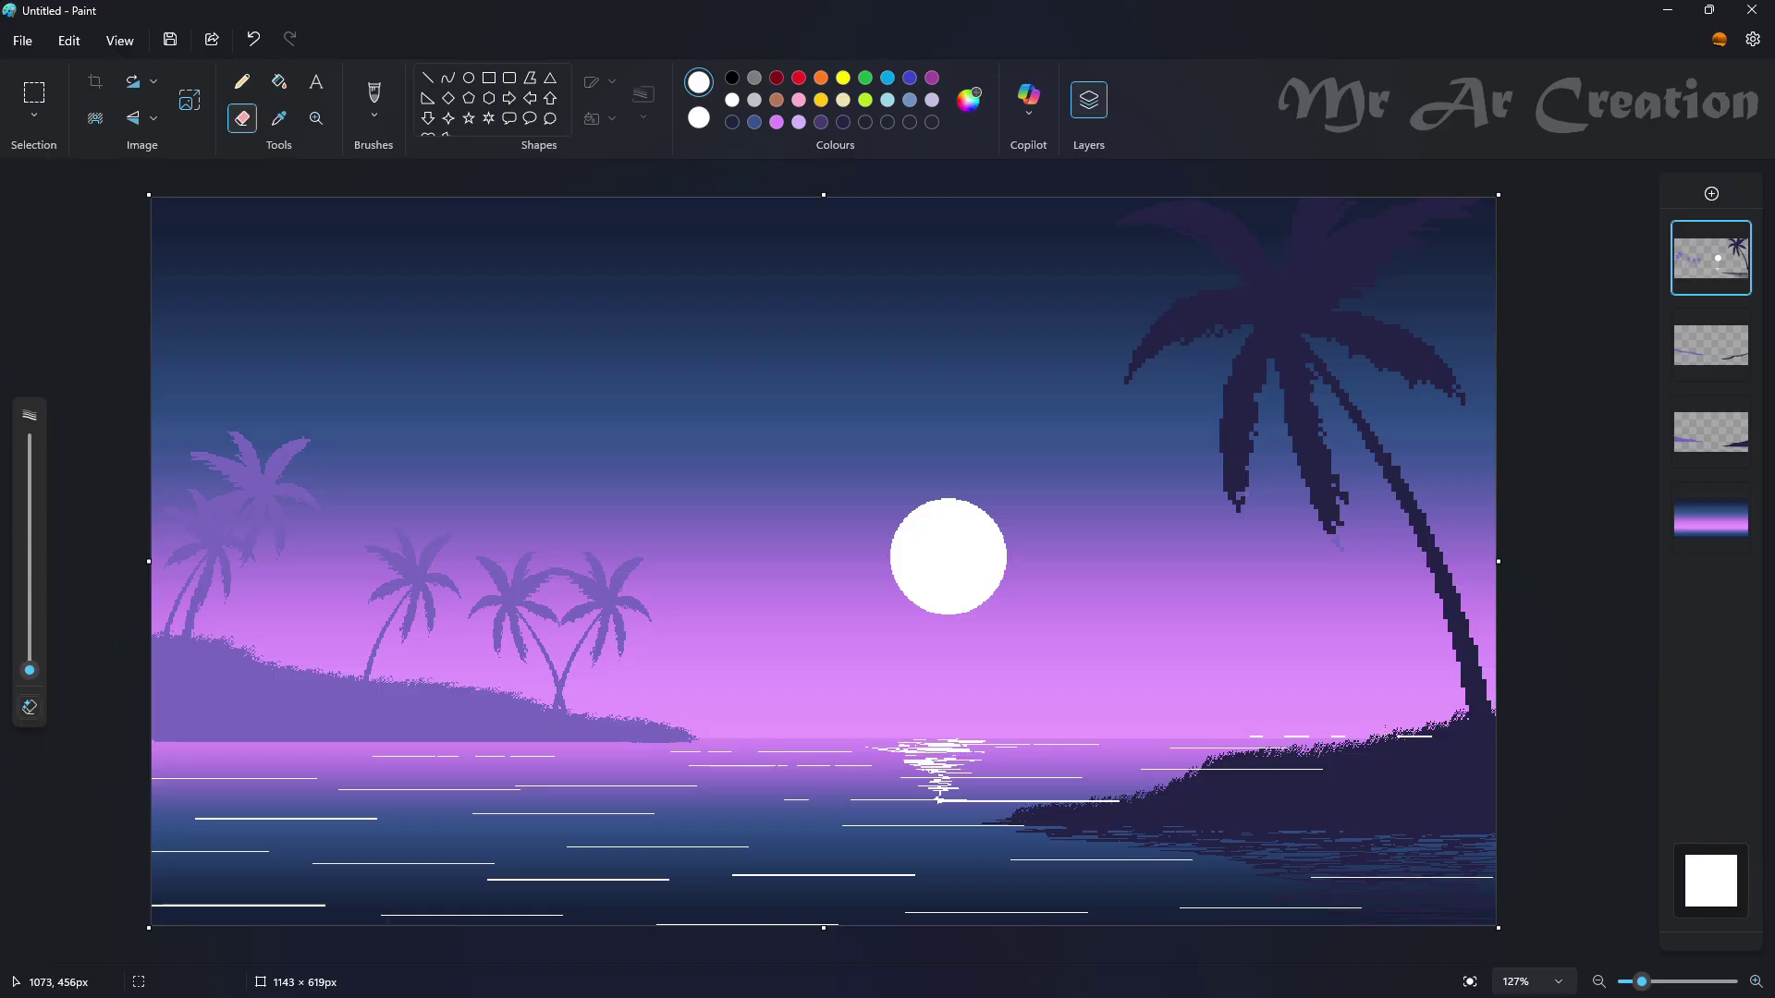
pyautogui.scroll(3, 1410, 732)
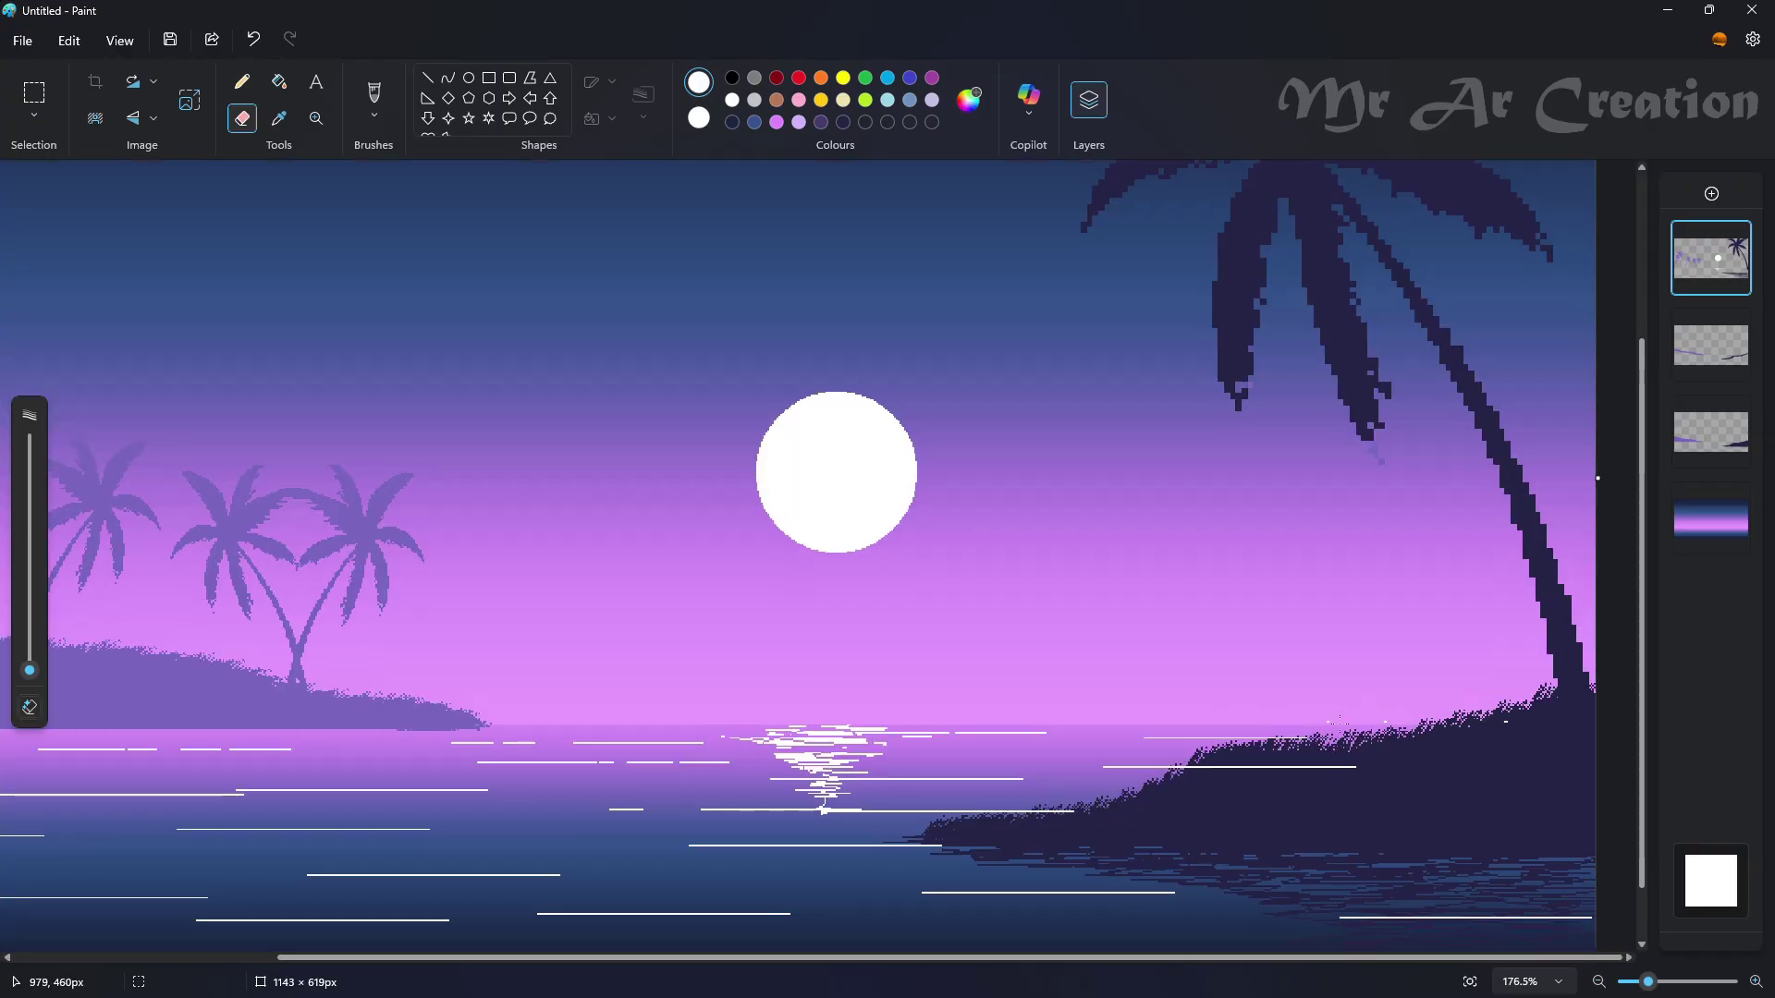
pyautogui.scroll(-1, 1129, 695)
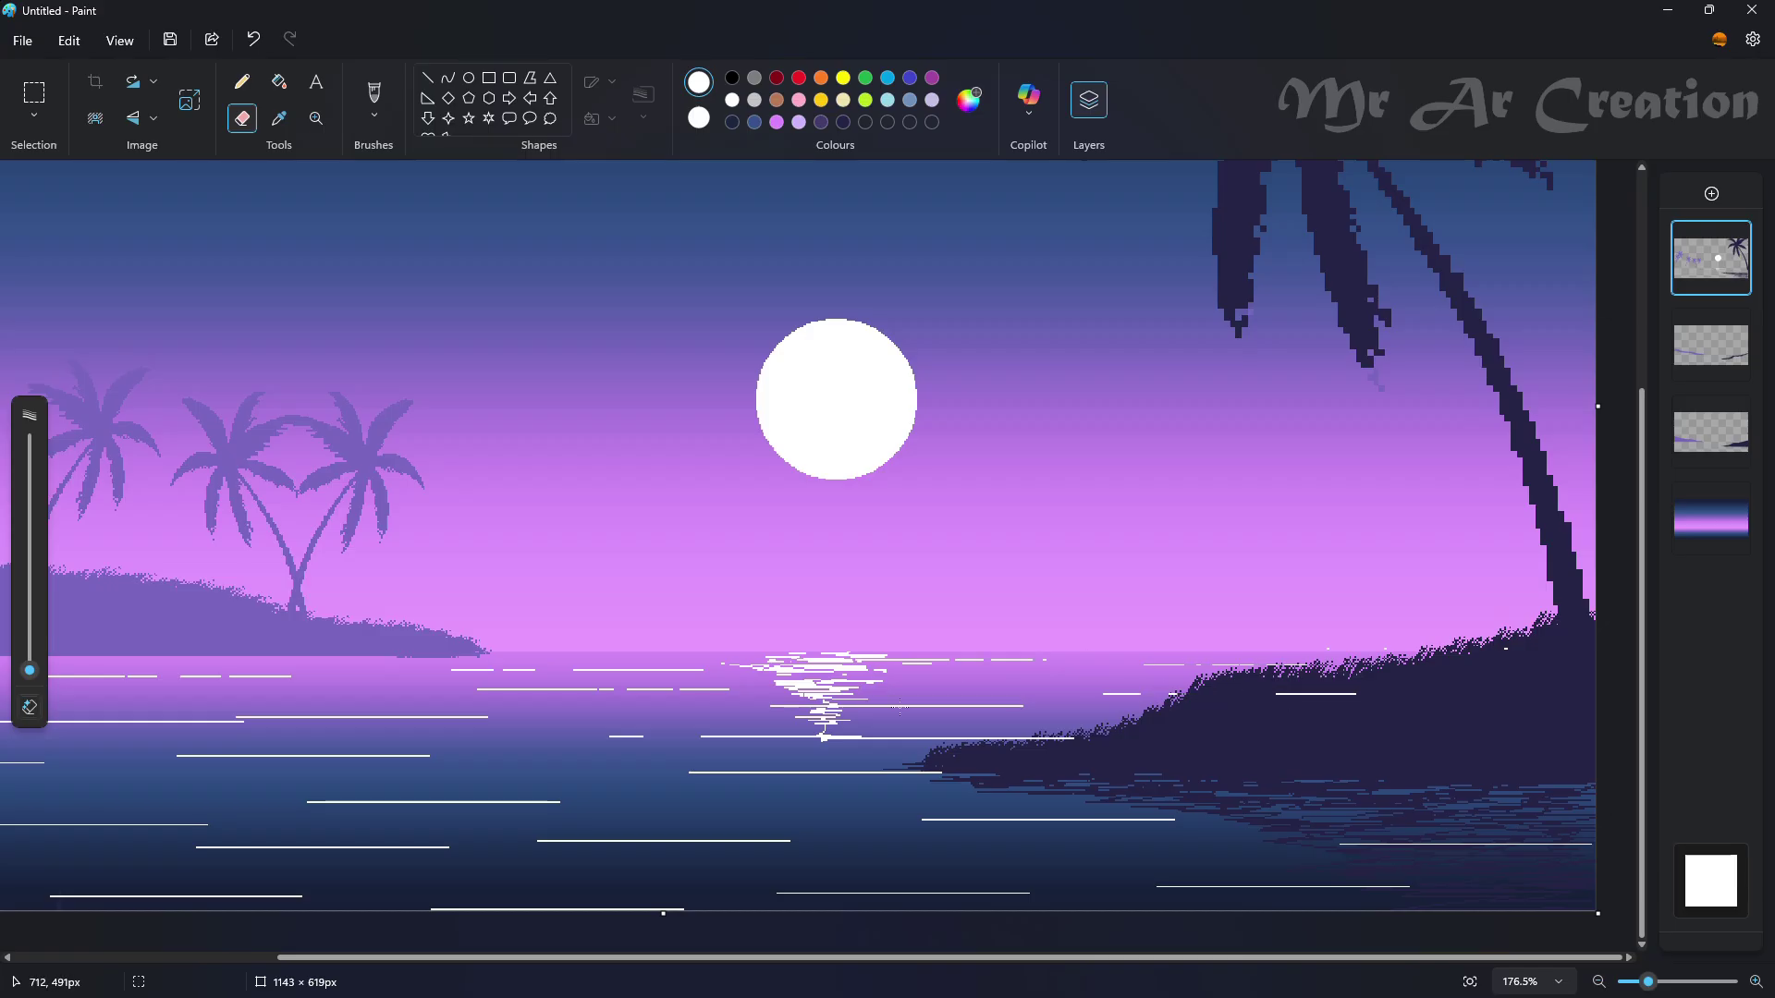
pyautogui.moveTo(715, 737); pyautogui.dragTo(917, 739)
pyautogui.moveTo(1367, 886); pyautogui.dragTo(1238, 887)
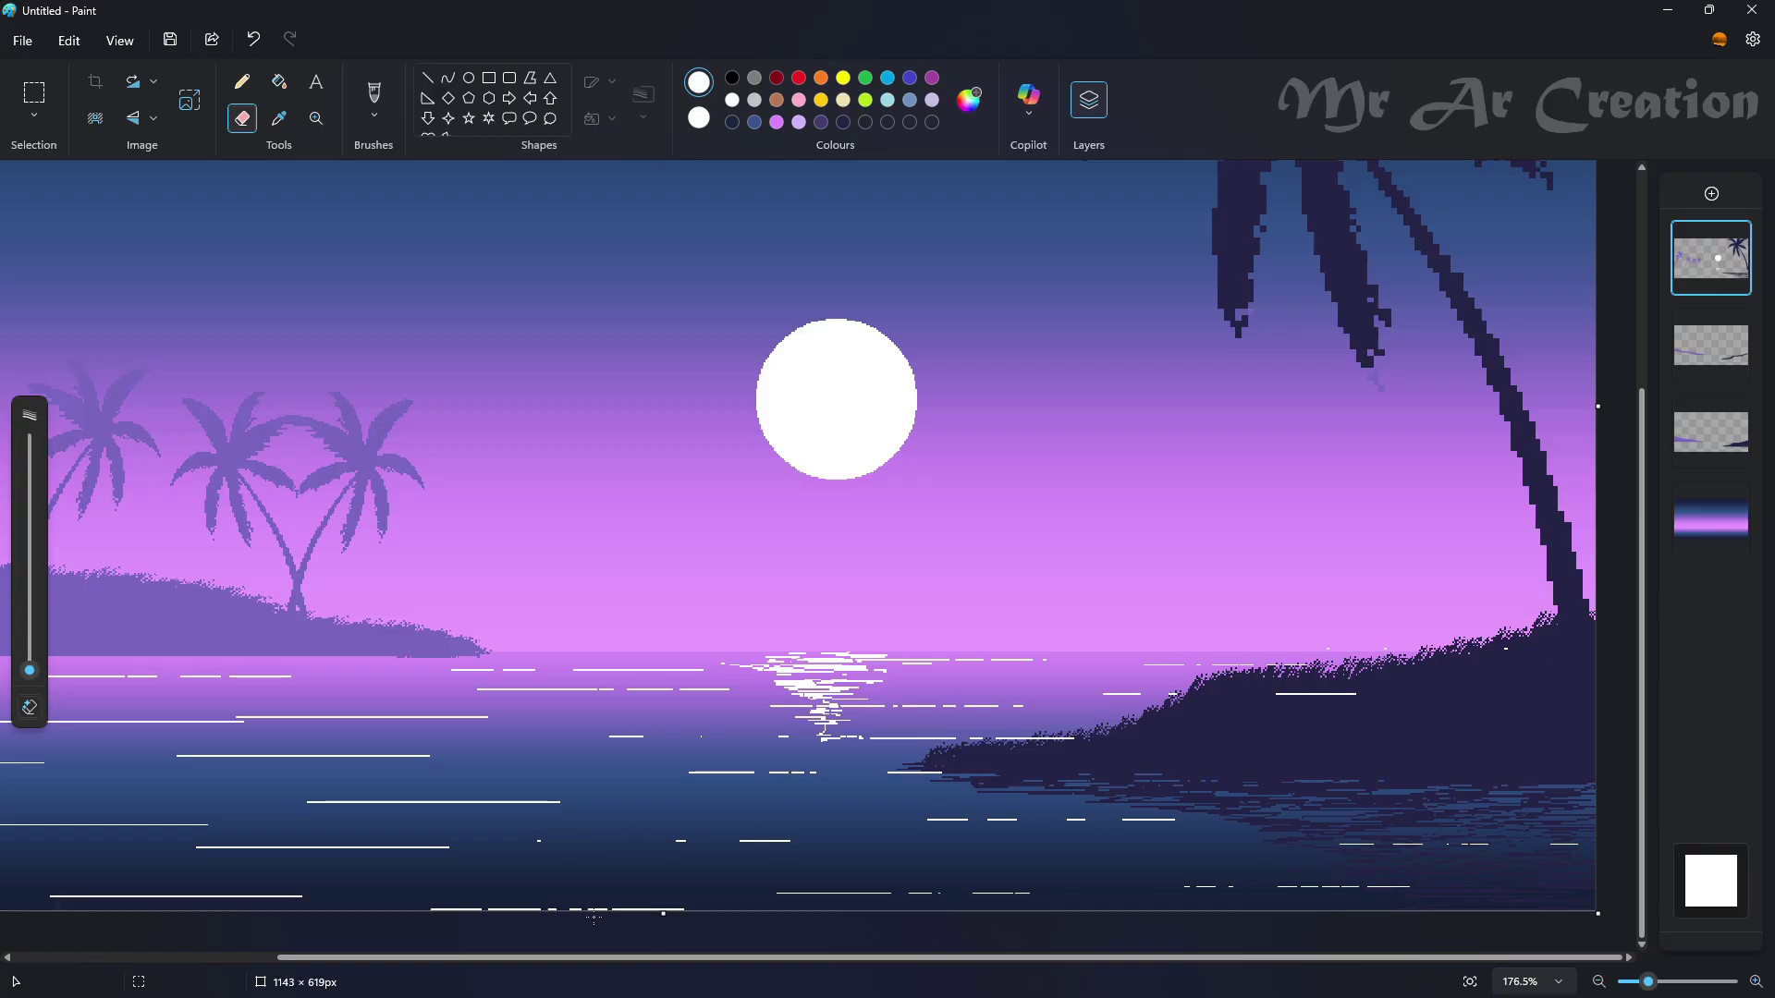
# - Break up the white lines across the left part of the water into uneven dashes with the Eraser
pyautogui.moveTo(263, 849)
pyautogui.mouseDown()
pyautogui.moveTo(323, 852)
pyautogui.moveTo(359, 799)
pyautogui.mouseUp()
pyautogui.moveTo(641, 964); pyautogui.dragTo(478, 749)
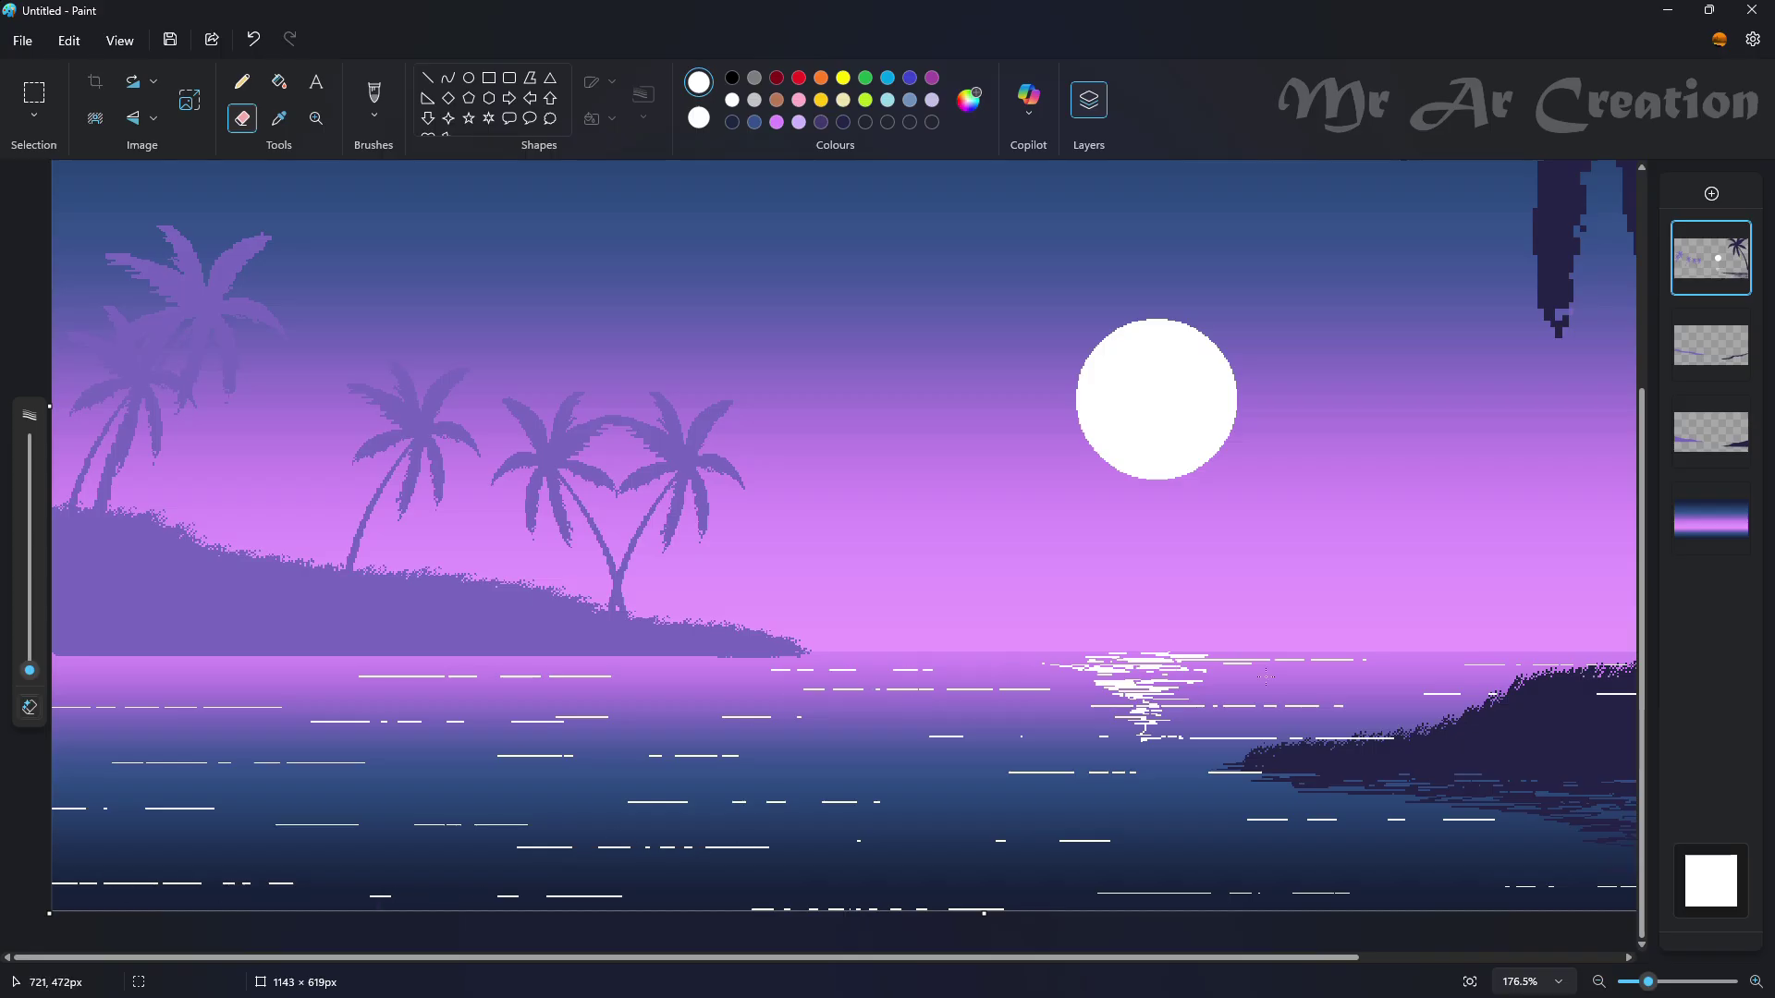
# - Thicken and extend the moon's white reflection downward with short Pencil strokes
pyautogui.scroll(-3, 1266, 677)
pyautogui.click(242, 81)
pyautogui.scroll(5, 934, 767)
pyautogui.moveTo(1043, 580)
pyautogui.mouseDown()
pyautogui.moveTo(1080, 629)
pyautogui.moveTo(1084, 714)
pyautogui.mouseUp()
pyautogui.scroll(-5, 1112, 685)
# - Sample the left hill's purple and define a darker shade of it as a custom colour
pyautogui.click(242, 118)
pyautogui.scroll(1, 821, 731)
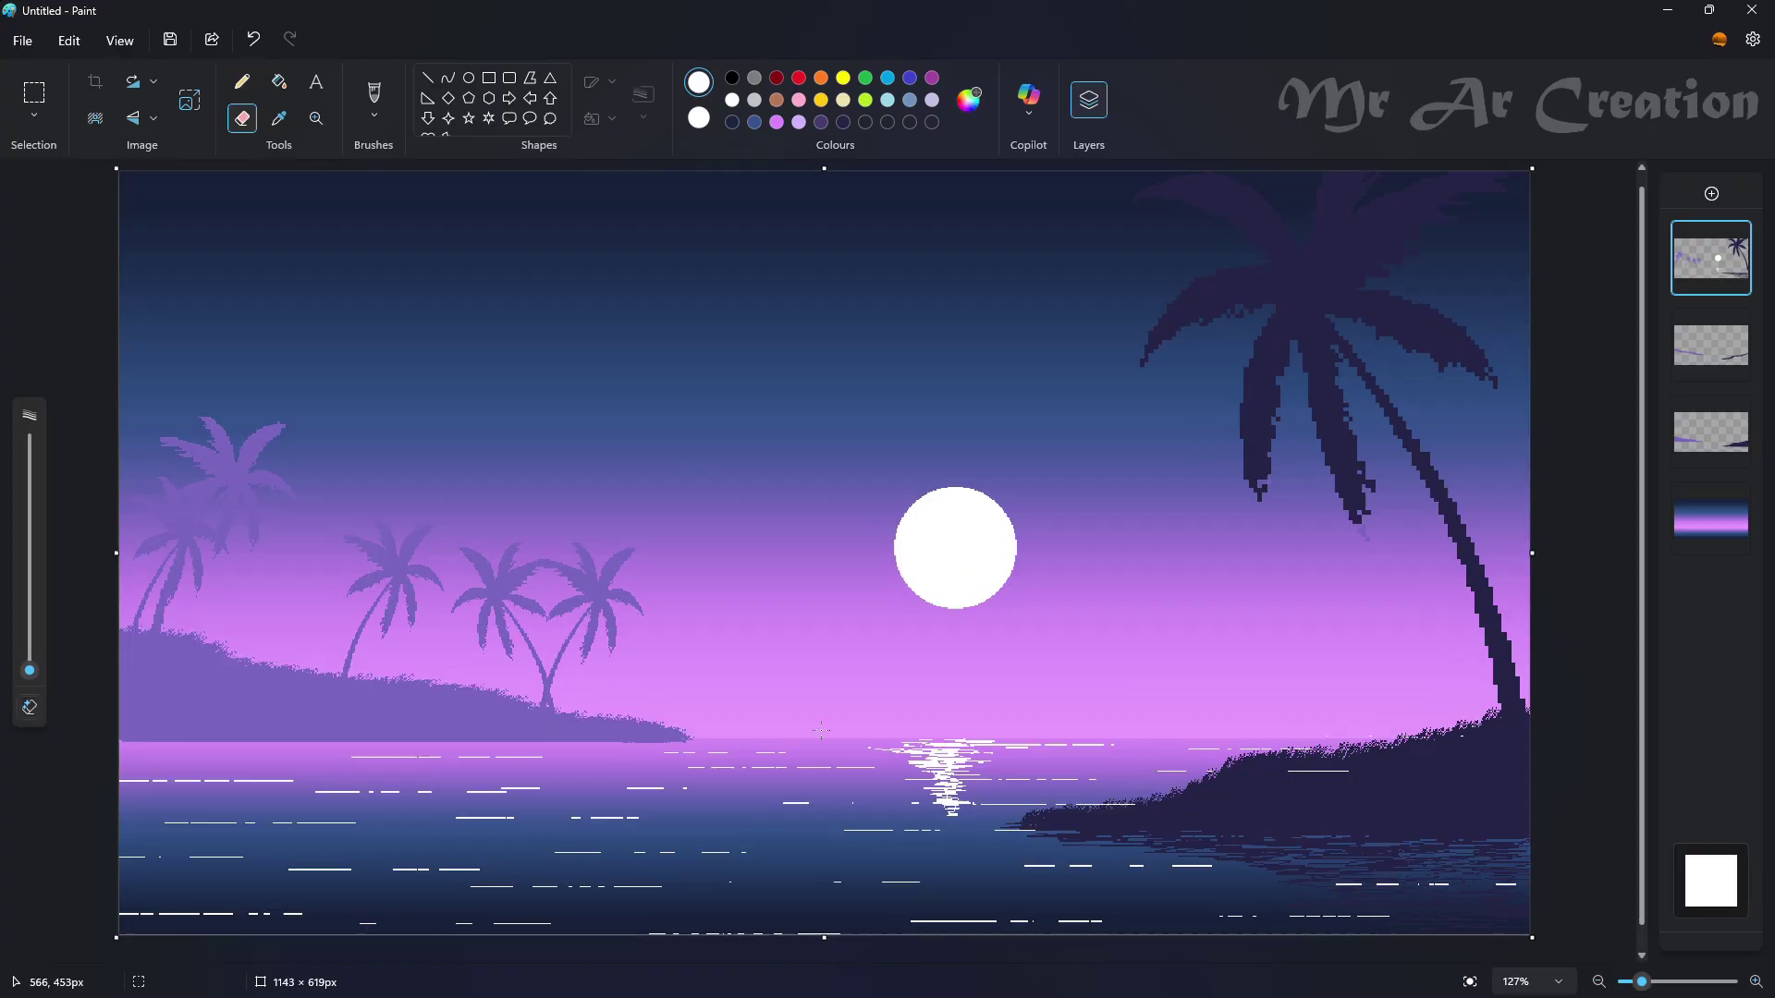
pyautogui.scroll(3, 821, 730)
pyautogui.scroll(-4, 1165, 410)
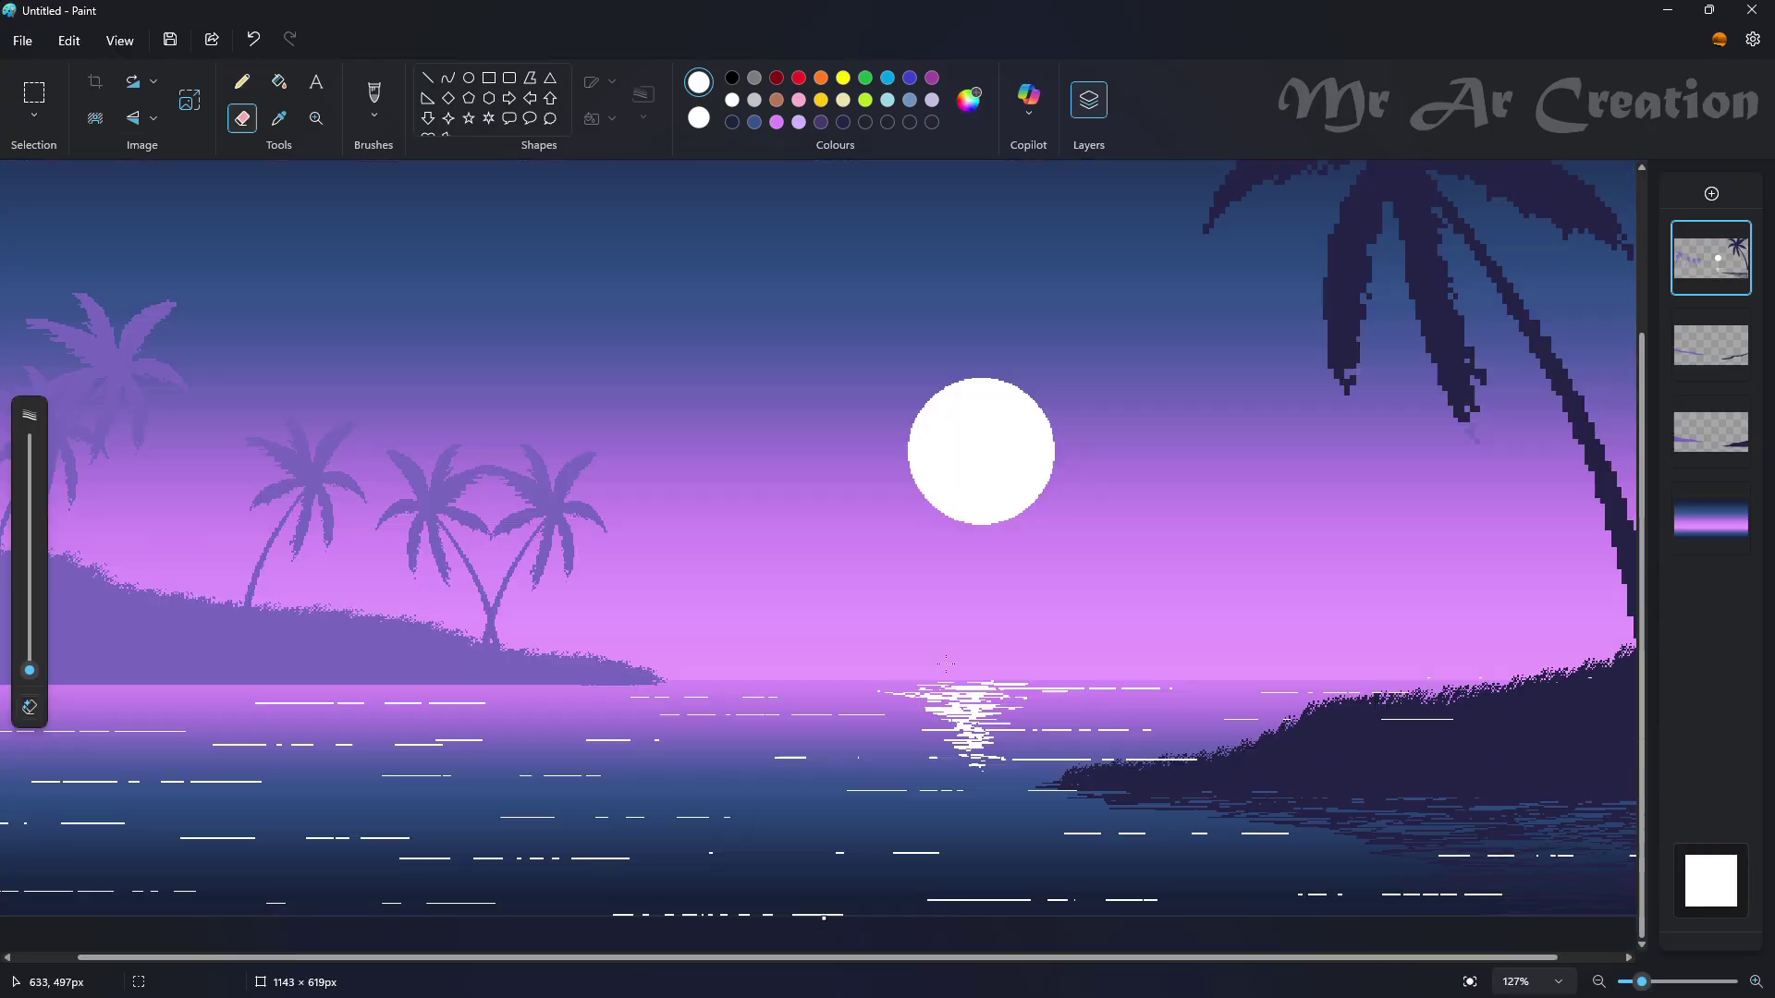
pyautogui.click(279, 118)
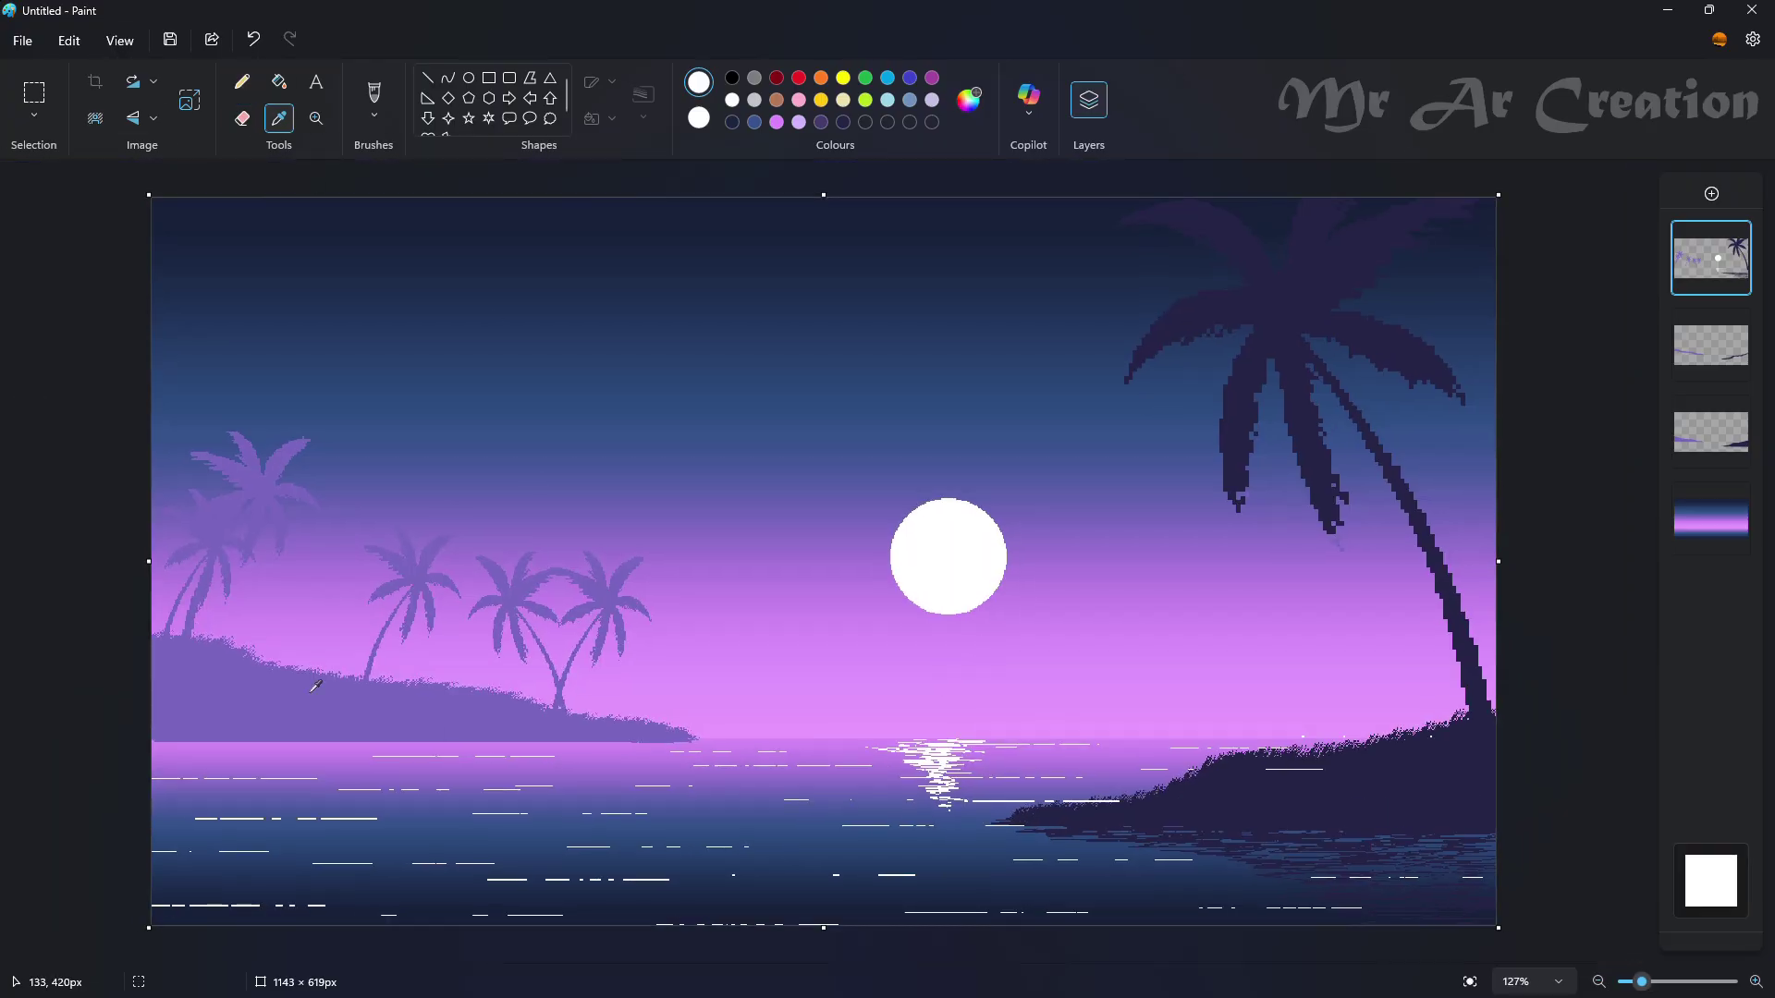
pyautogui.click(317, 684)
pyautogui.click(969, 100)
pyautogui.moveTo(939, 335); pyautogui.dragTo(939, 371)
pyautogui.click(837, 749)
# - Fill the left hill with the darker purple on the hill layers below the palm layer
pyautogui.click(279, 81)
pyautogui.click(329, 634)
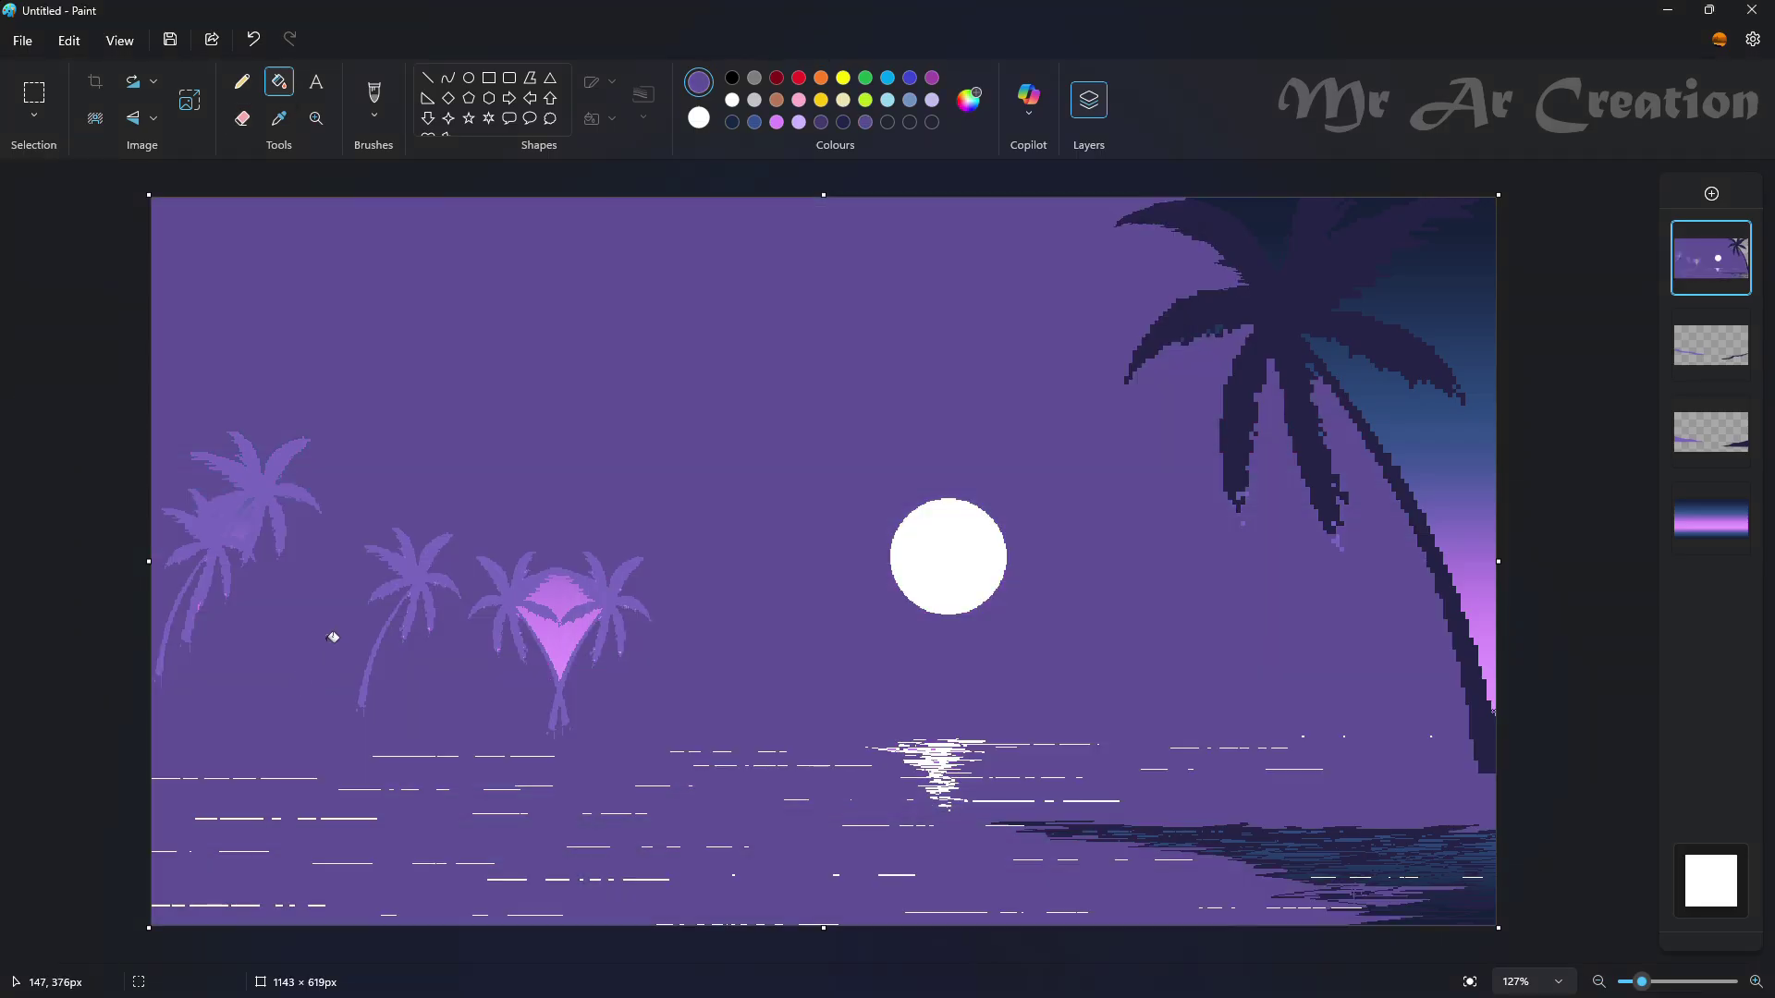
pyautogui.hotkey('ctrl', 'z')
pyautogui.scroll(1, 823, 666)
pyautogui.click(1711, 432)
pyautogui.click(250, 695)
pyautogui.click(313, 666)
pyautogui.hotkey('ctrl', 'z')
pyautogui.click(1711, 344)
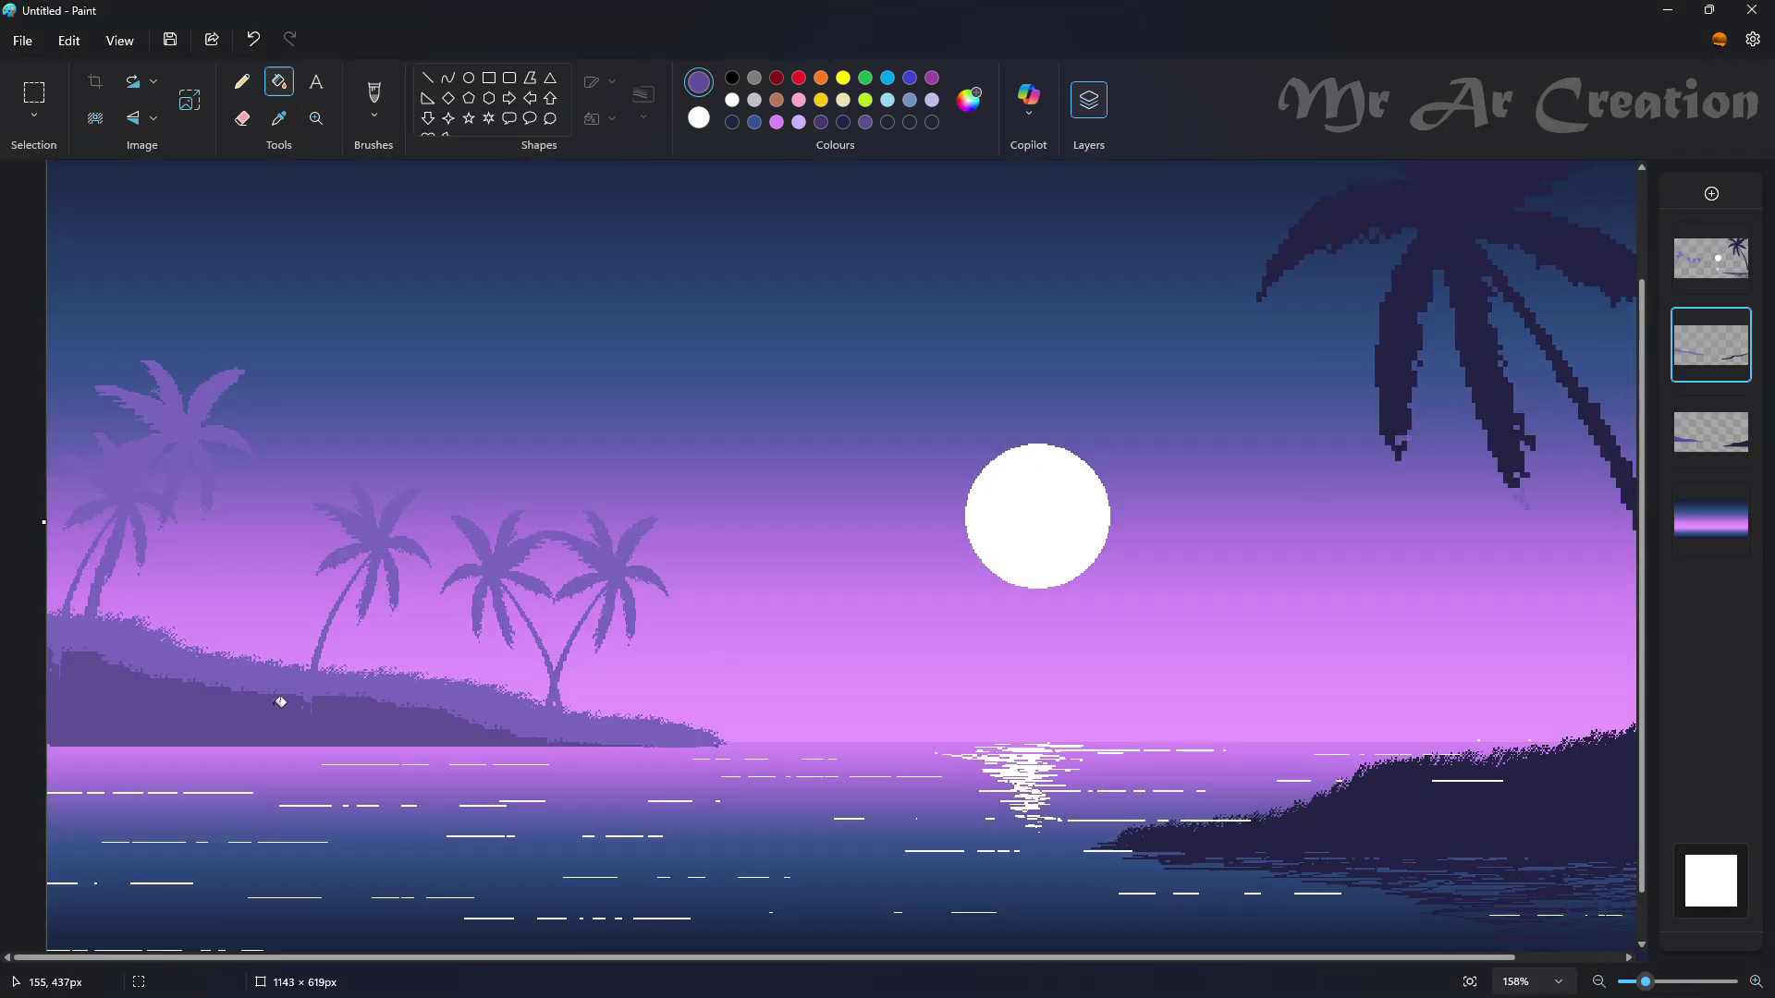
pyautogui.click(278, 702)
# - Recolour the distant left palm trees and their trunk bases with the darker purple on the palm layer
pyautogui.click(1712, 258)
pyautogui.click(181, 435)
pyautogui.click(377, 543)
pyautogui.click(499, 550)
pyautogui.scroll(-1, 622, 594)
pyautogui.scroll(6, 591, 704)
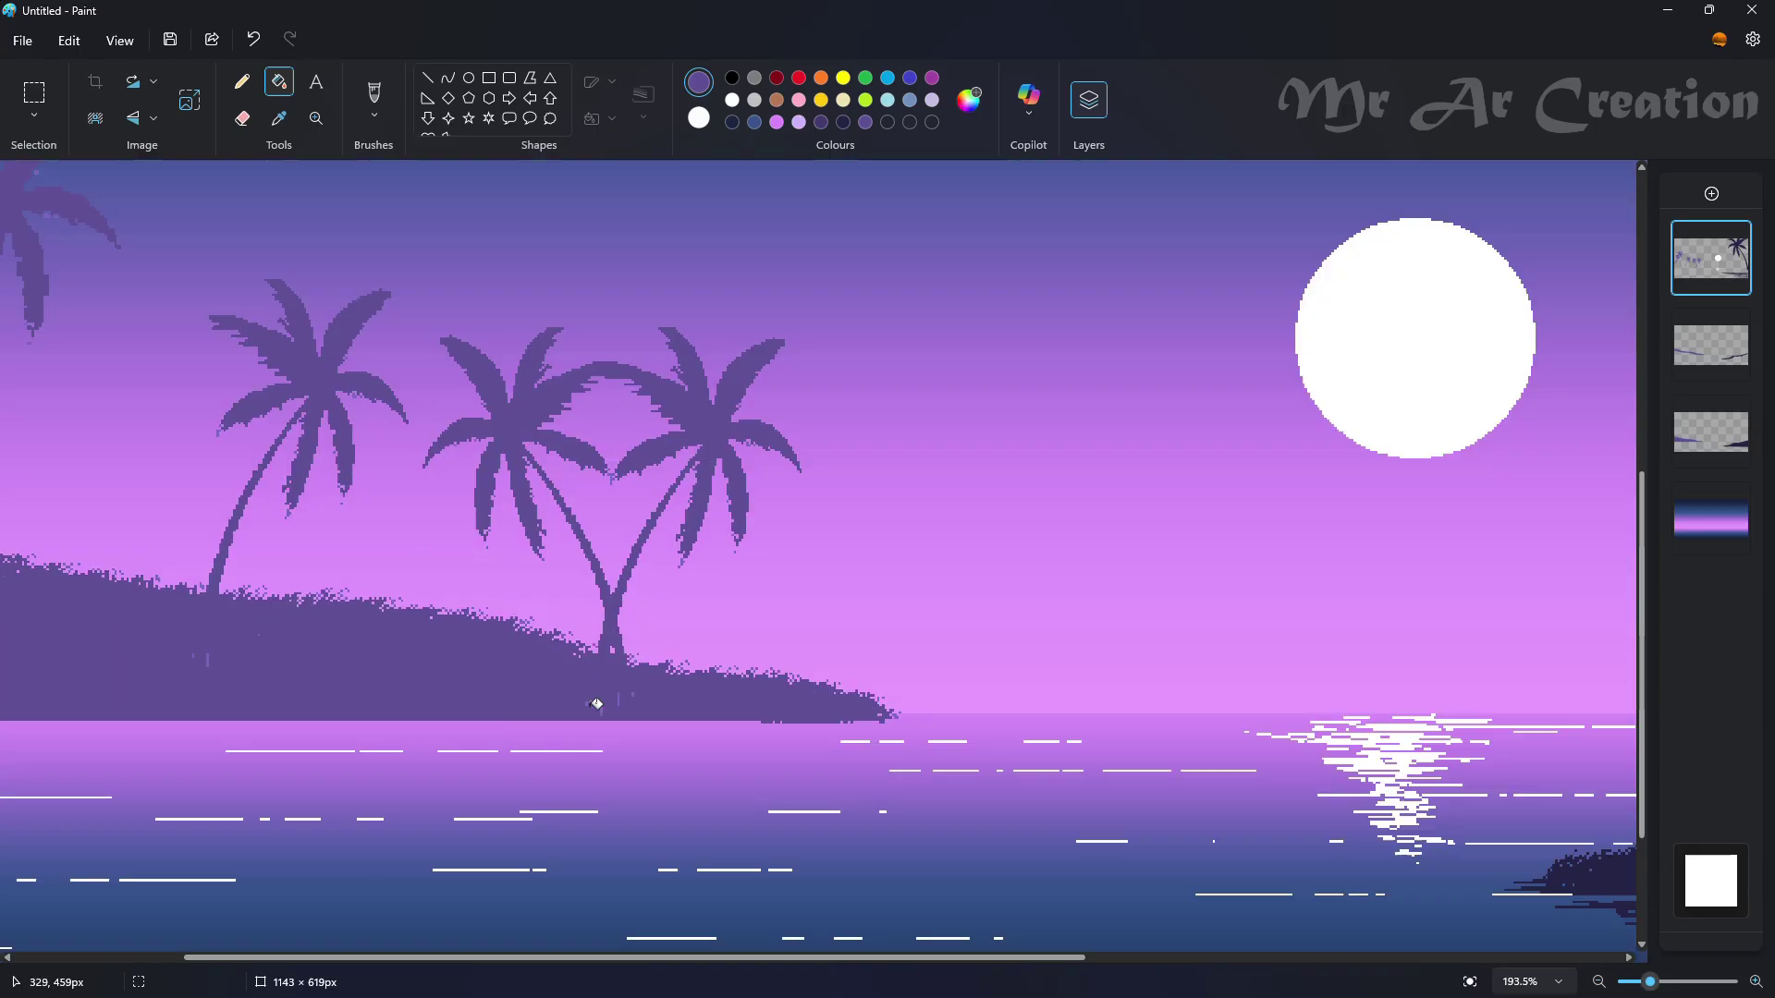
pyautogui.click(611, 701)
pyautogui.hotkey('ctrl', 'z')
pyautogui.click(607, 702)
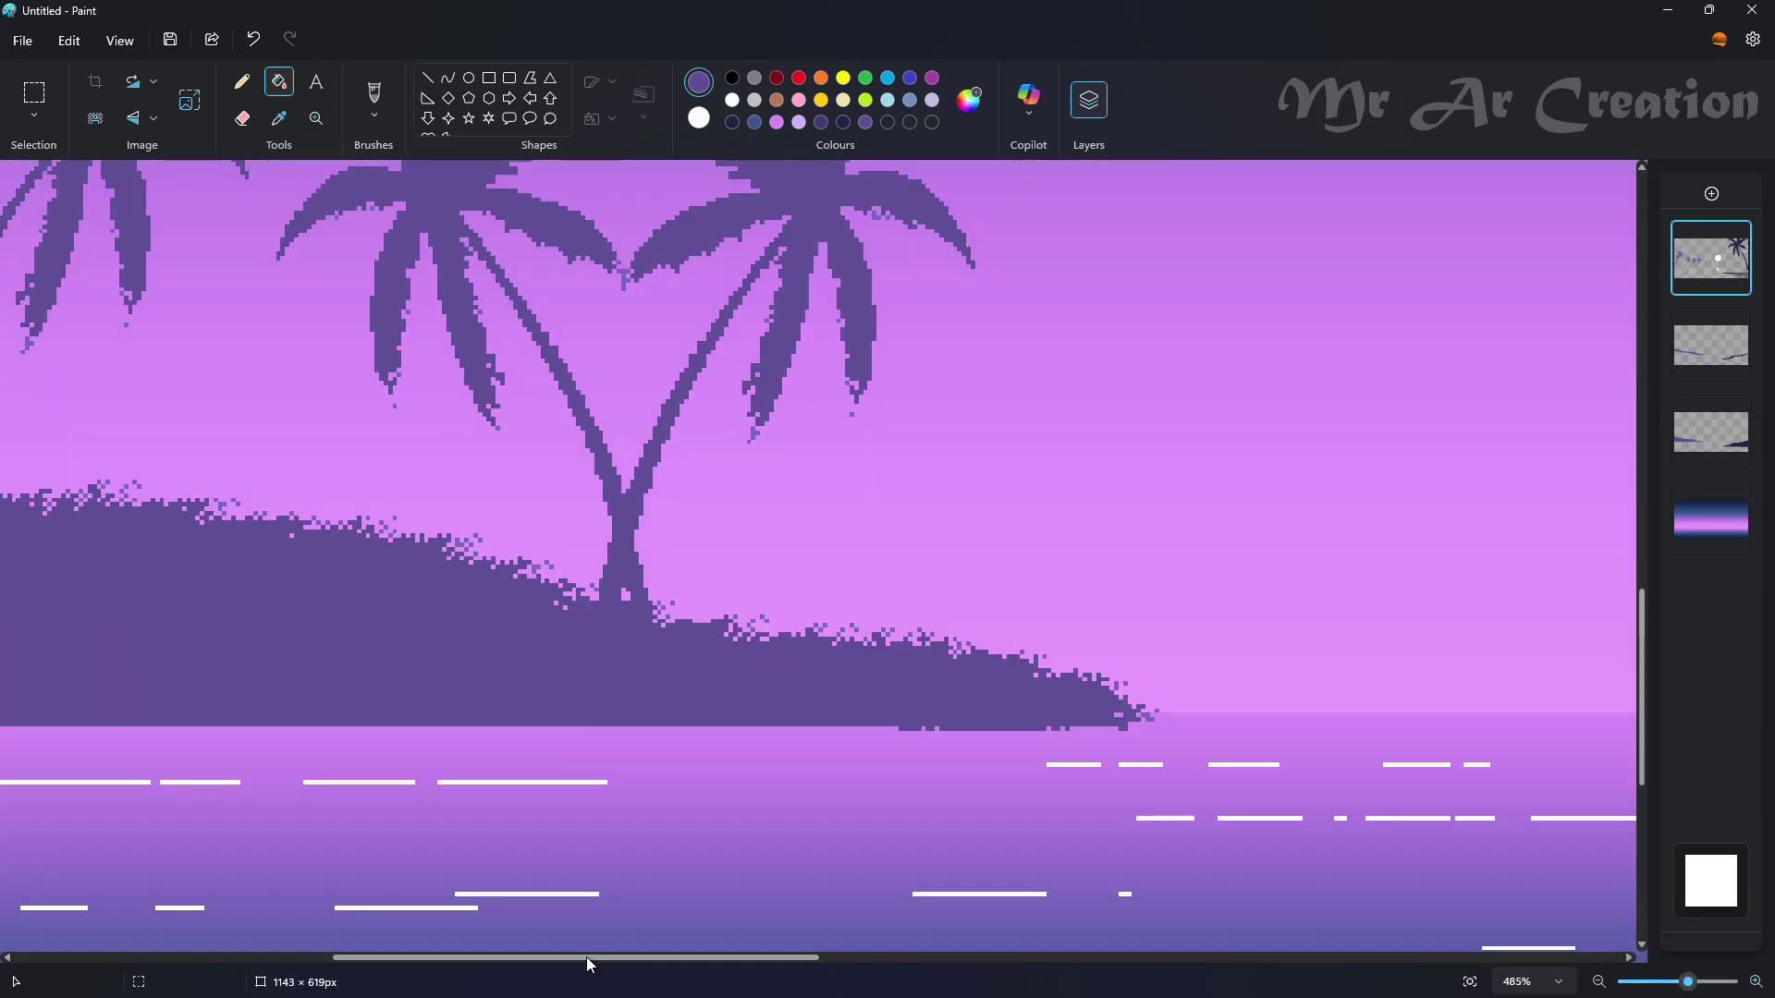
# - Touch up the leftover lighter specks inside the left hill with darker purple Pencil strokes
pyautogui.moveTo(586, 958); pyautogui.dragTo(267, 958)
pyautogui.click(1046, 563)
pyautogui.hotkey('ctrl', 'z')
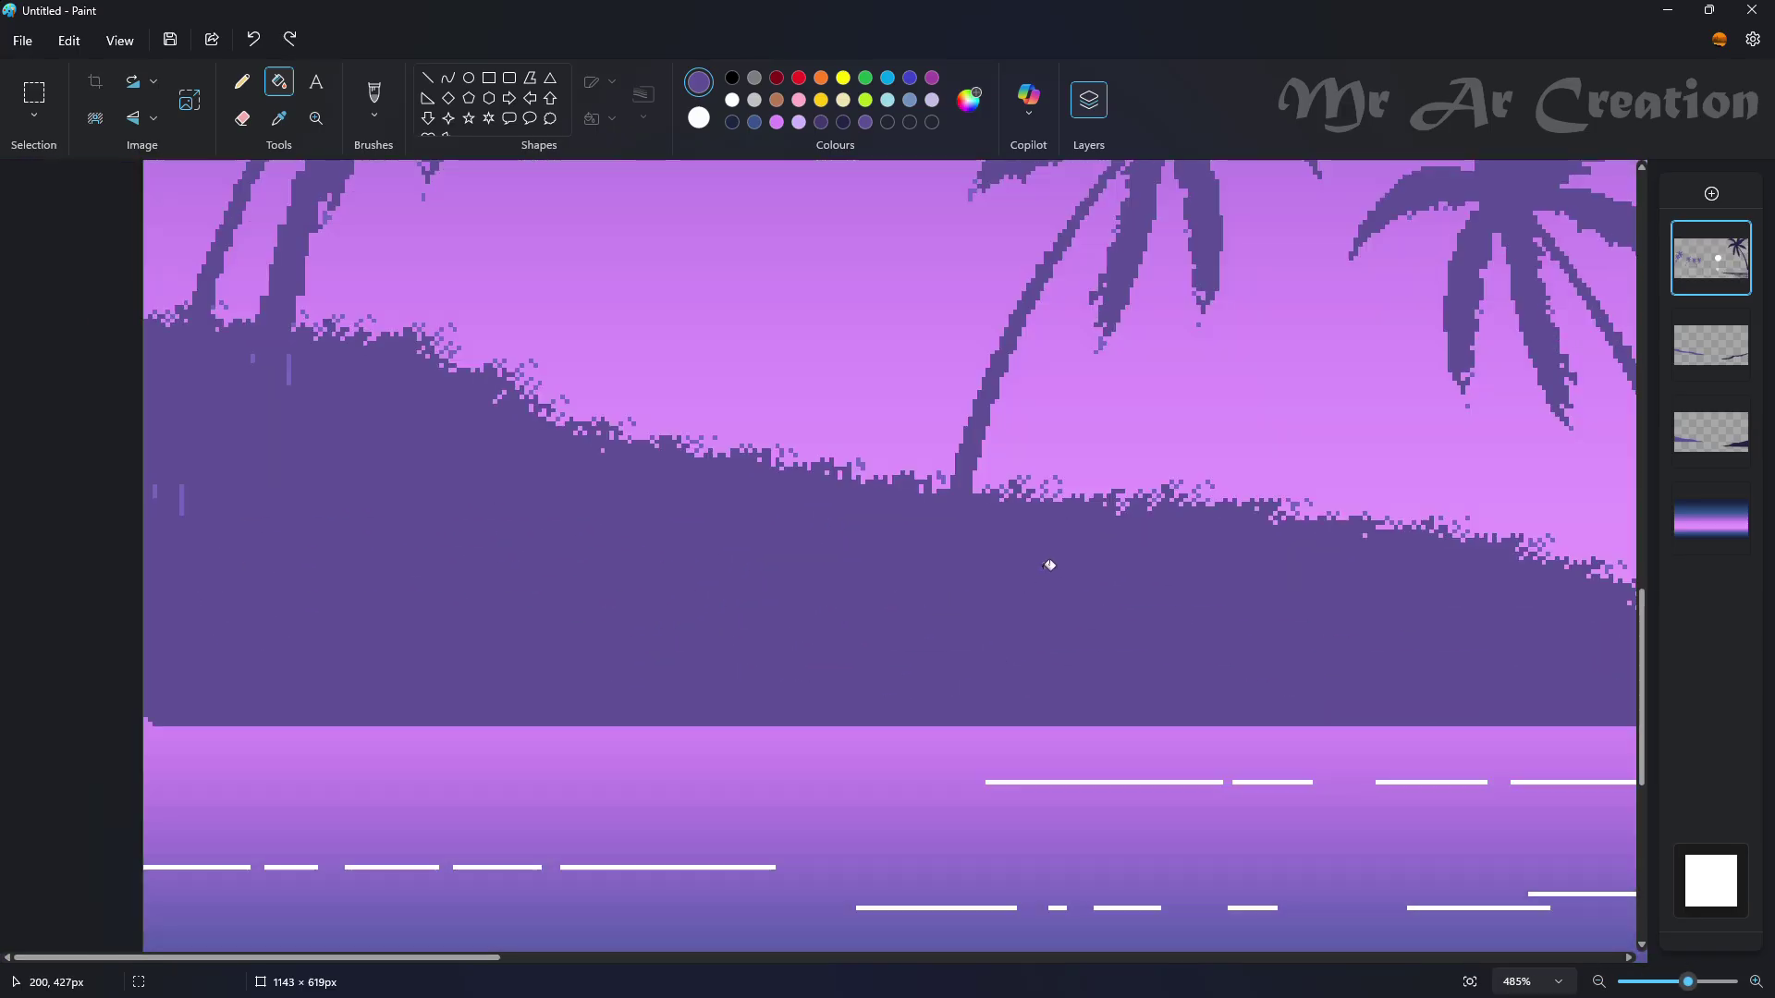
pyautogui.scroll(3, 1048, 562)
pyautogui.click(240, 83)
pyautogui.click(1041, 514)
pyautogui.moveTo(374, 959); pyautogui.dragTo(250, 959)
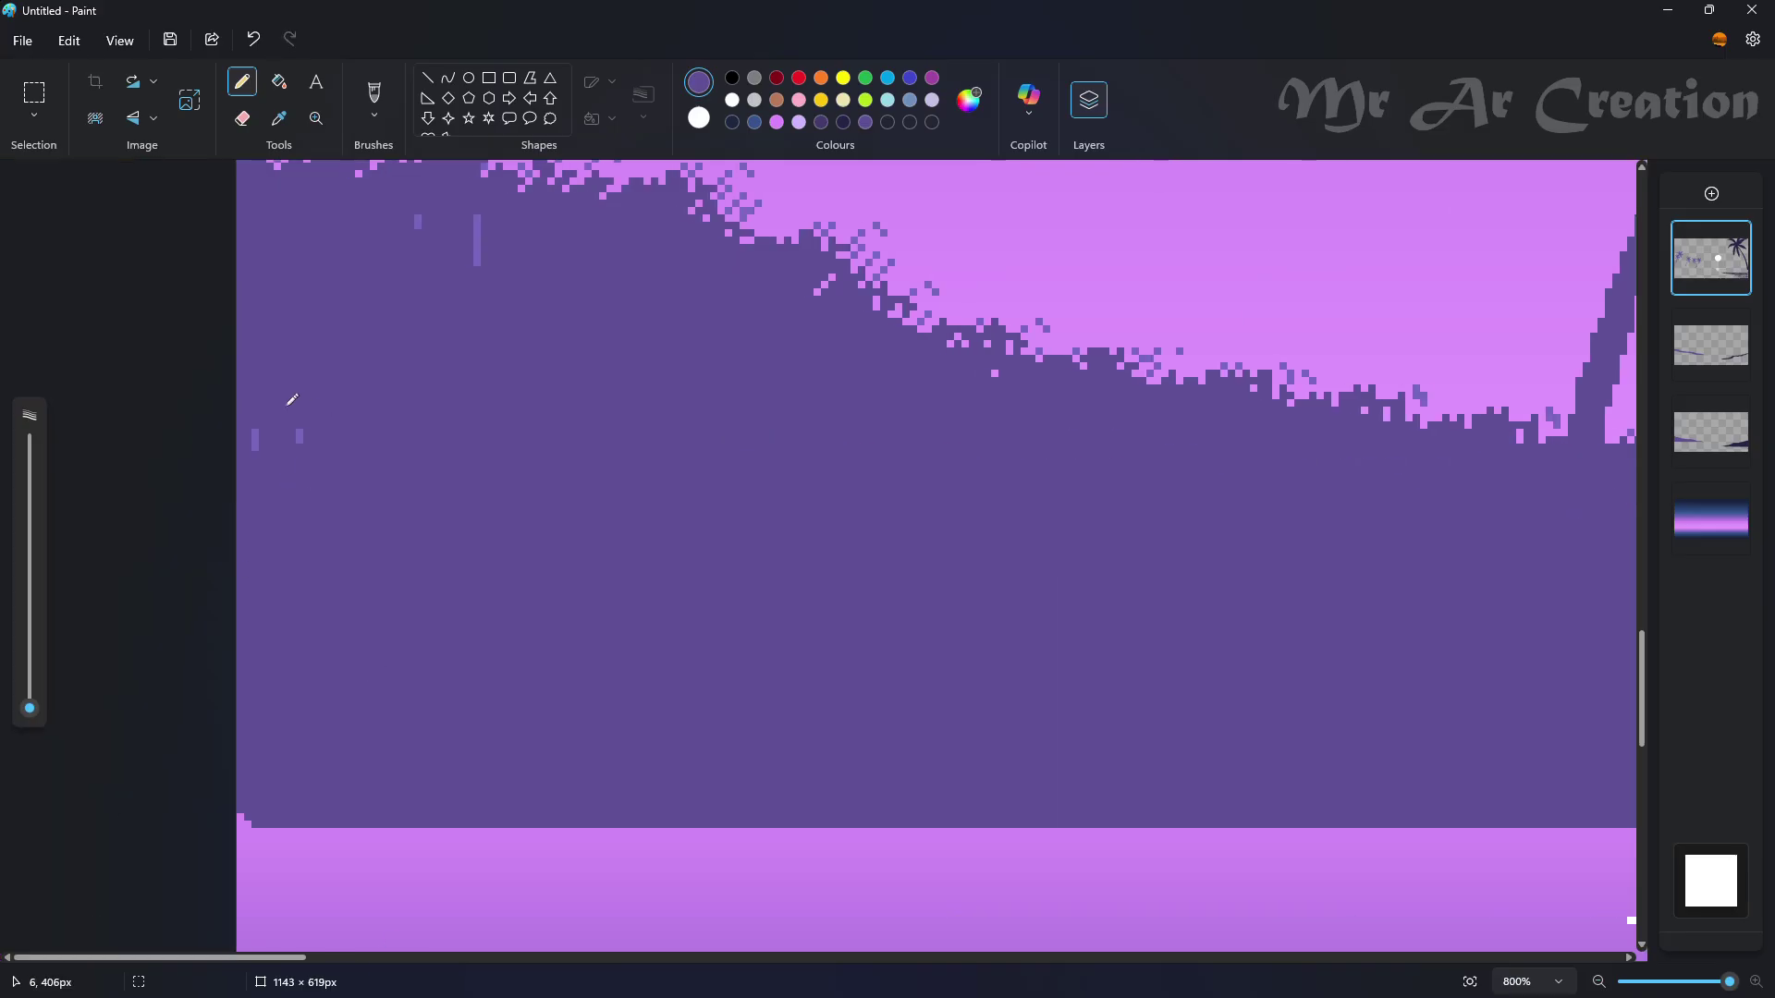
pyautogui.scroll(3, 506, 608)
pyautogui.scroll(-10, 653, 606)
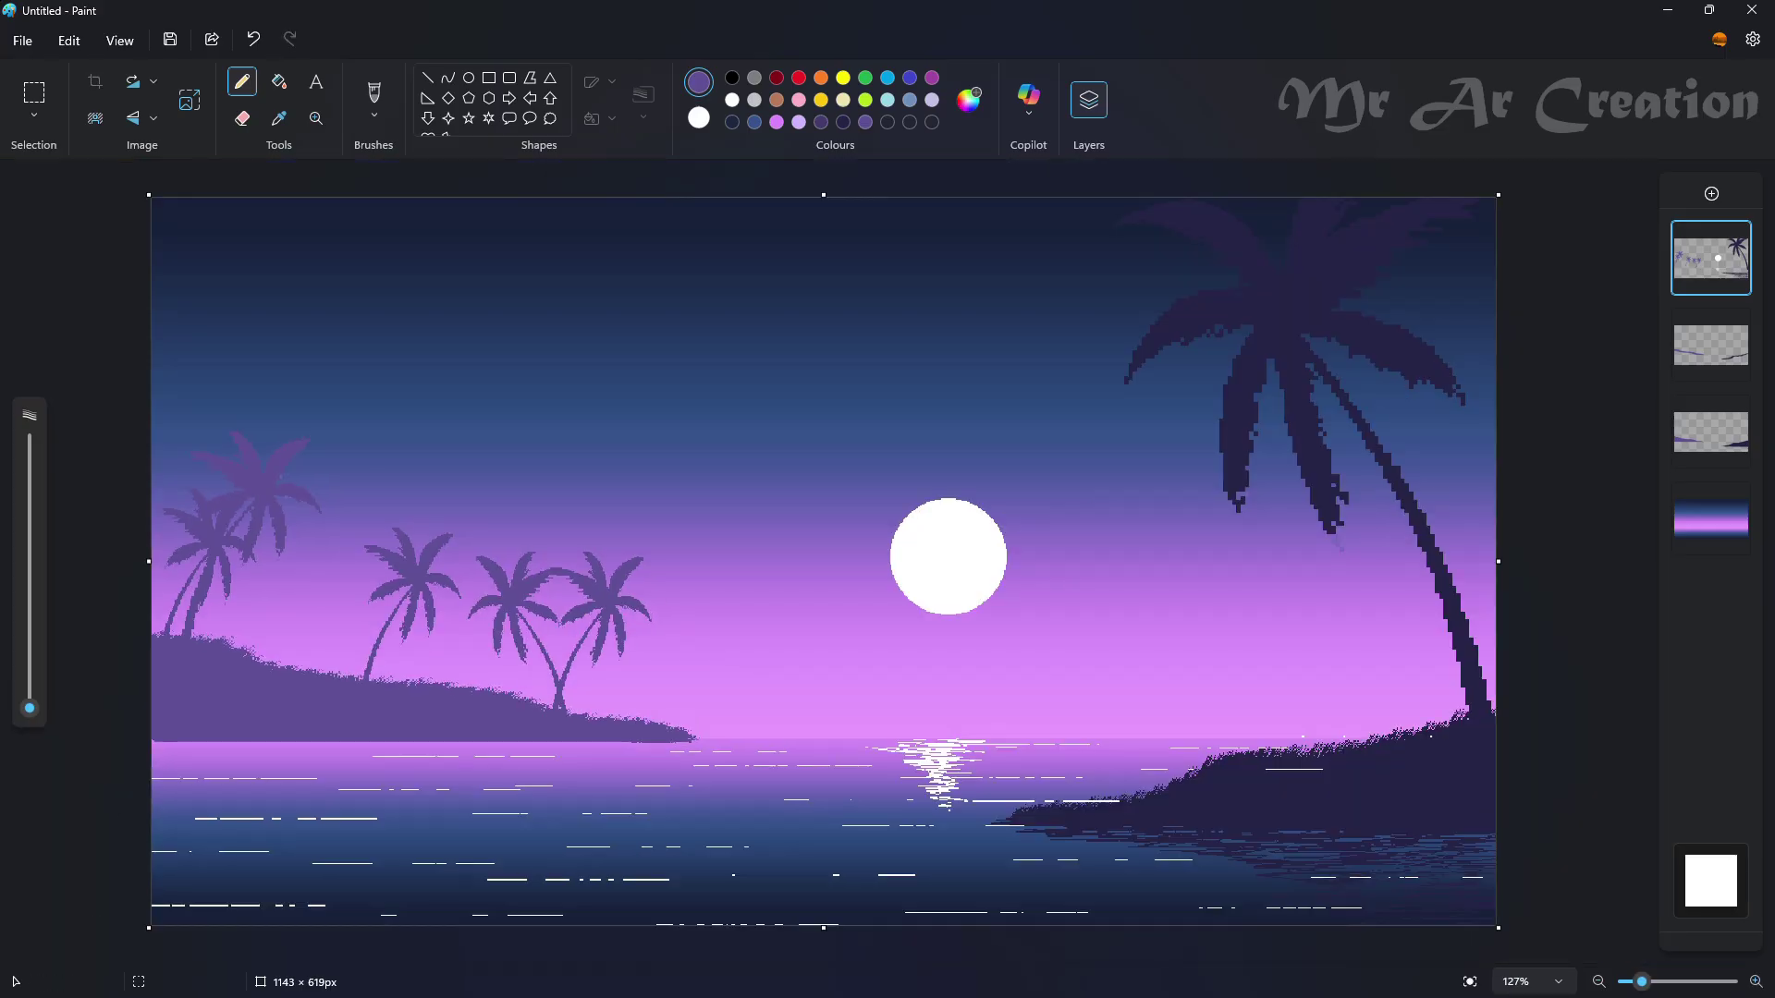
# - Draw a tiny white four-point star in the upper-left part of the sky
pyautogui.click(448, 117)
pyautogui.click(732, 99)
pyautogui.click(601, 81)
pyautogui.click(620, 231)
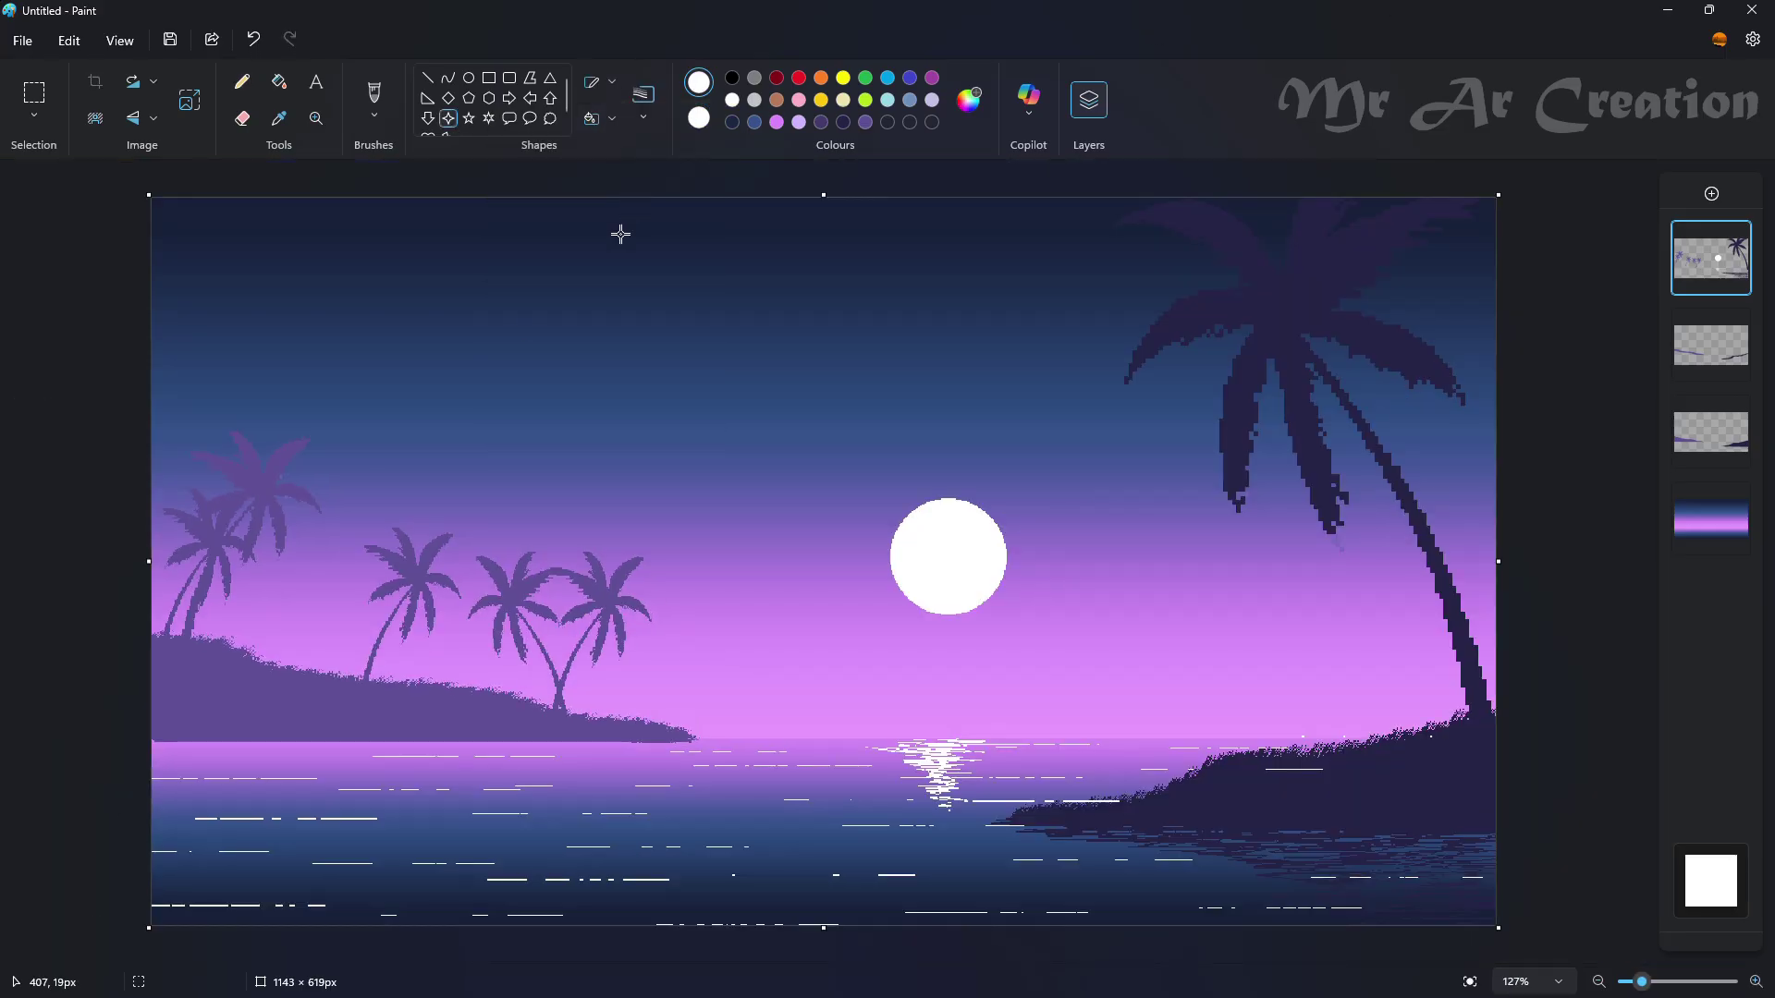
pyautogui.moveTo(333, 322); pyautogui.dragTo(343, 330)
# - Select the small star and scatter copies of it across the sky and around the moon
pyautogui.click(34, 92)
pyautogui.moveTo(297, 266); pyautogui.dragTo(436, 404)
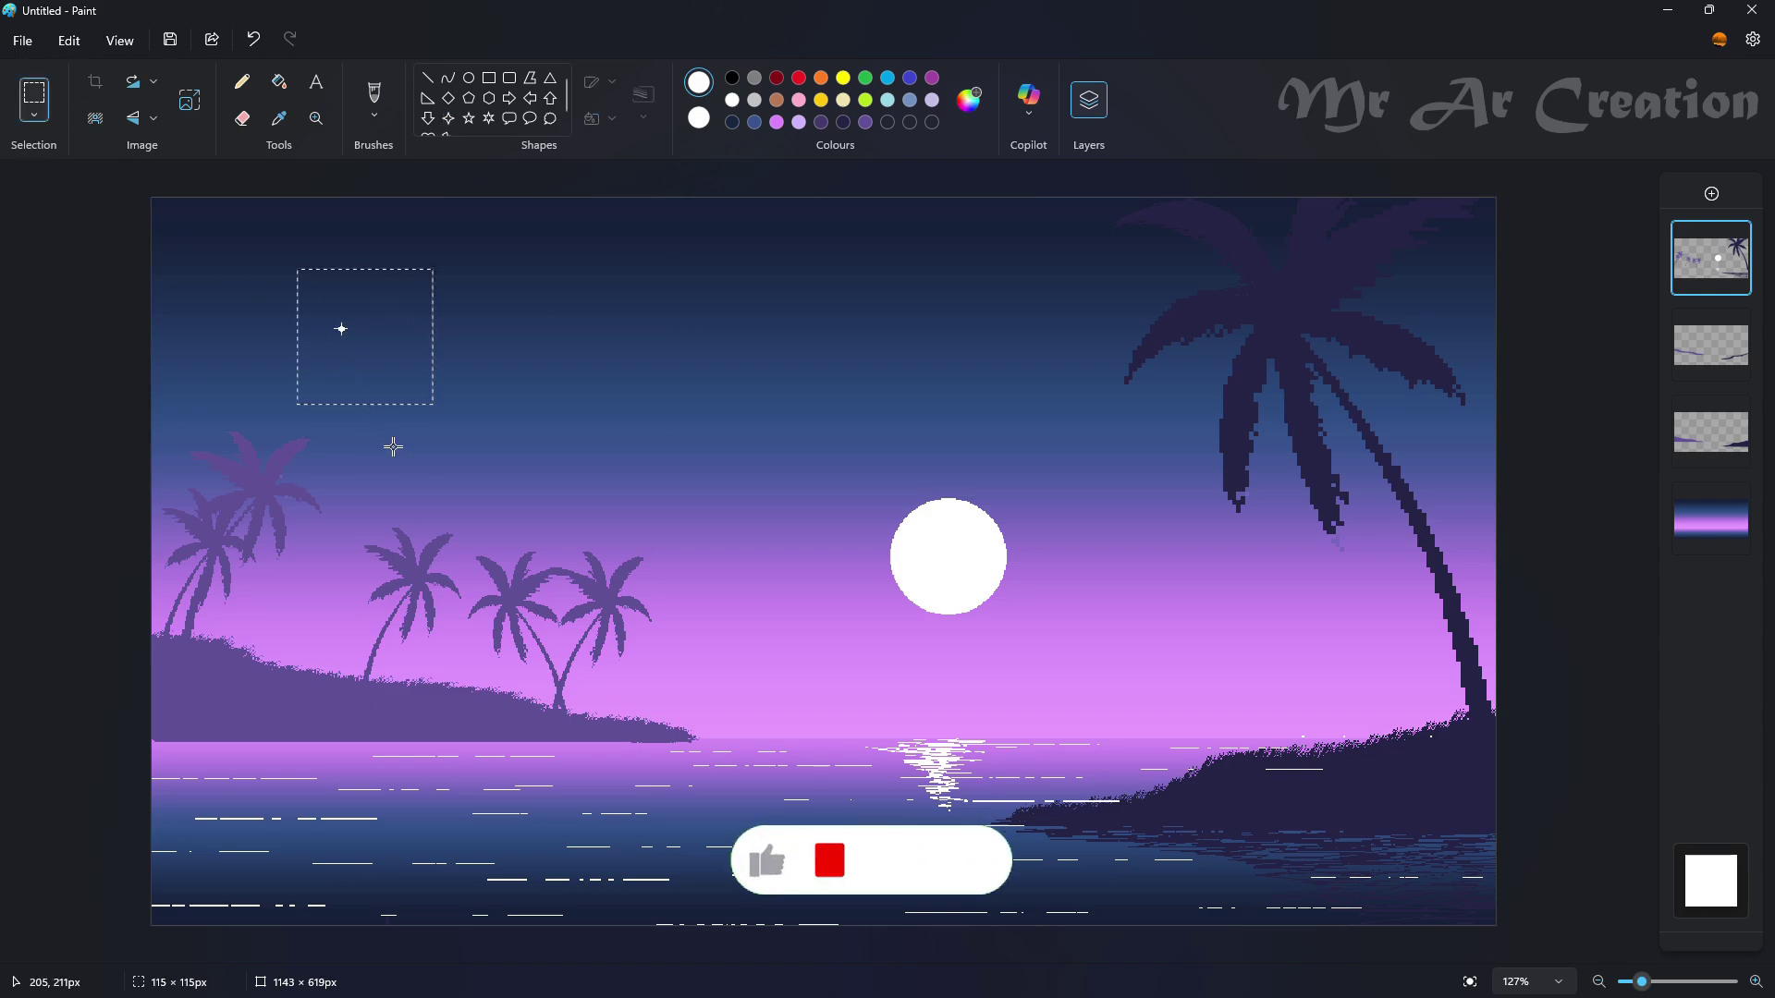
pyautogui.moveTo(440, 326); pyautogui.dragTo(892, 307)
pyautogui.hotkey('ctrl', 'z')
pyautogui.moveTo(292, 293); pyautogui.dragTo(421, 426)
pyautogui.moveTo(352, 365); pyautogui.dragTo(234, 267)
pyautogui.moveTo(234, 267); pyautogui.dragTo(981, 284)
pyautogui.moveTo(981, 284); pyautogui.dragTo(1454, 467)
pyautogui.moveTo(1454, 467); pyautogui.dragTo(1373, 639)
pyautogui.moveTo(1373, 639); pyautogui.dragTo(1050, 701)
pyautogui.moveTo(1050, 701); pyautogui.dragTo(690, 666)
pyautogui.moveTo(690, 667); pyautogui.dragTo(713, 484)
# - Dot small white stars of slightly varied size across the sky with the Pencil
pyautogui.click(242, 81)
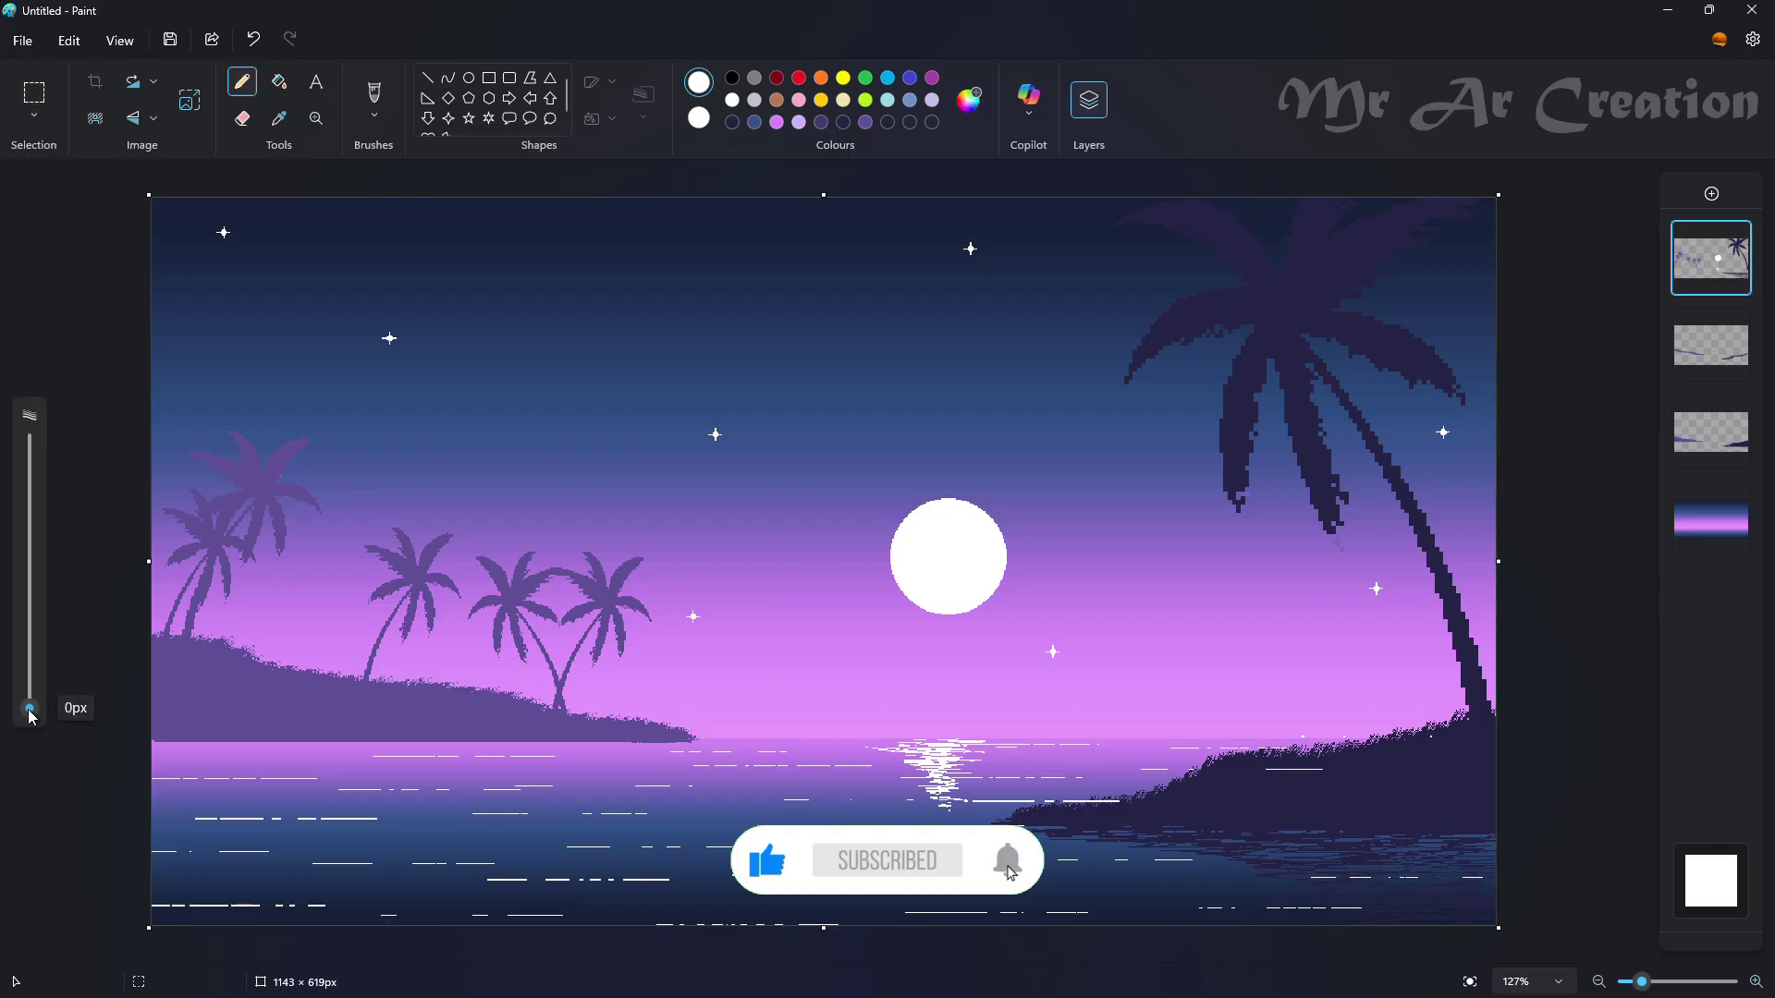
pyautogui.moveTo(28, 714); pyautogui.dragTo(29, 702)
pyautogui.click(197, 398)
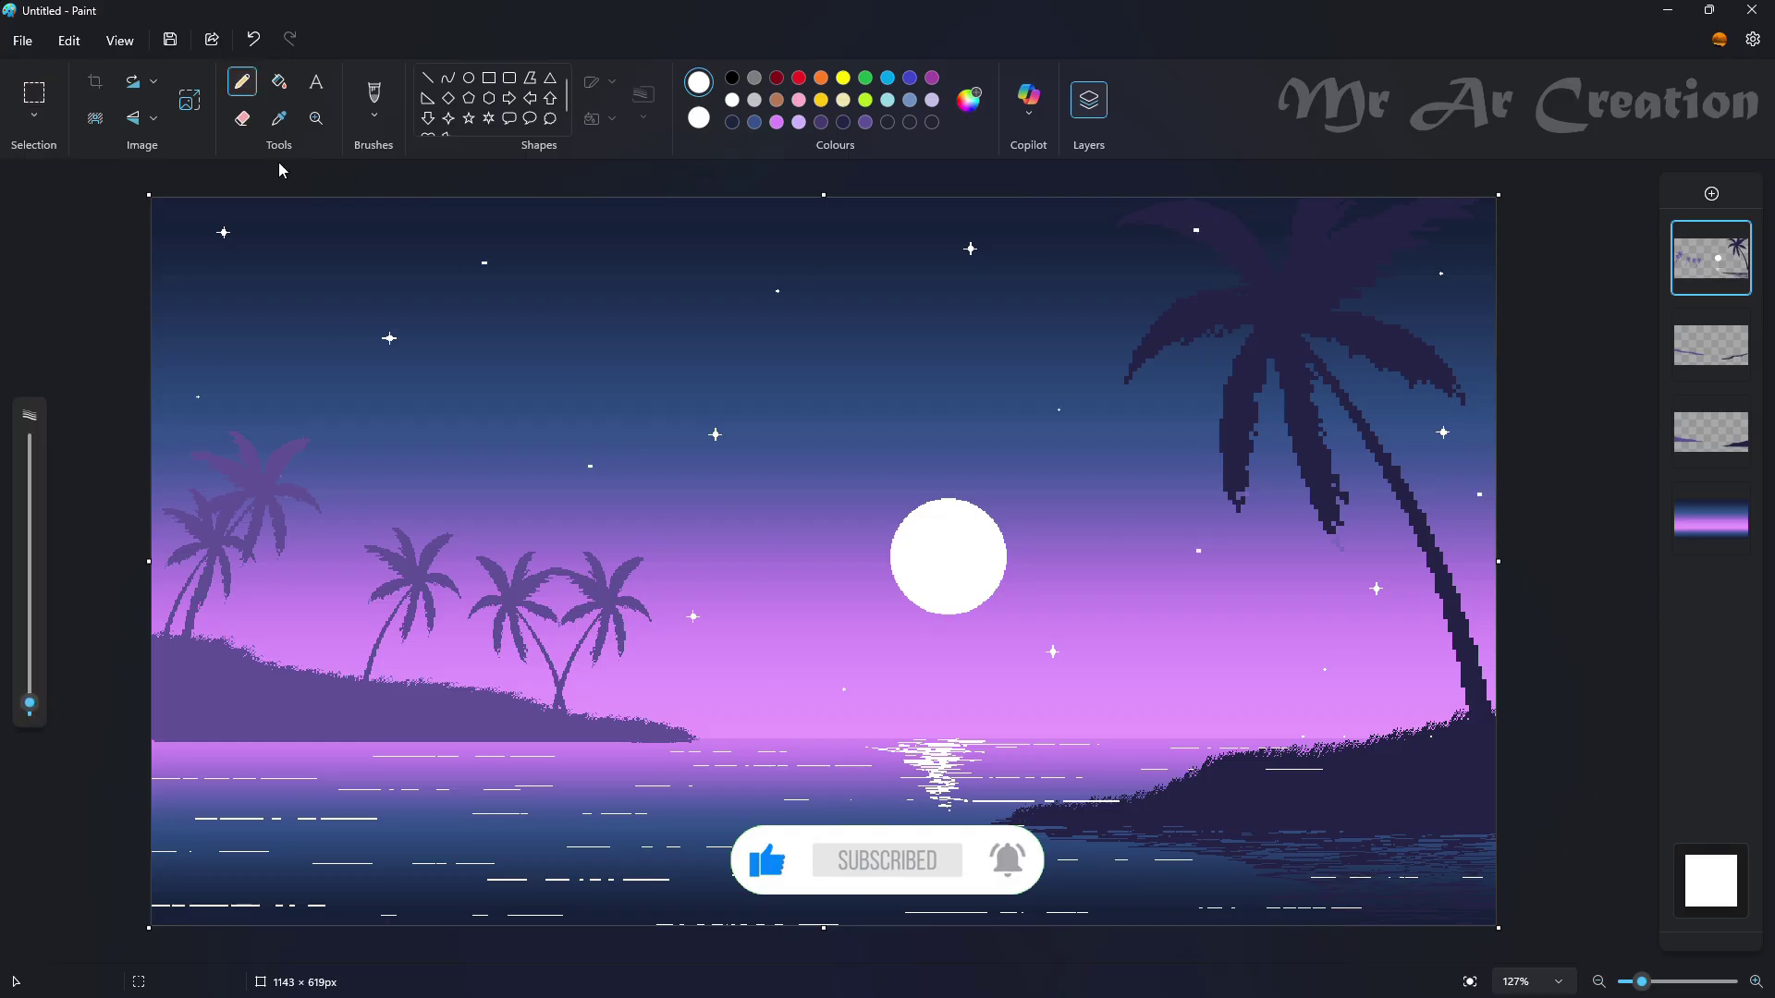
# - Spray fine white star specks across the sky with a large scattering brush
pyautogui.click(374, 99)
pyautogui.click(369, 277)
pyautogui.moveTo(238, 357)
pyautogui.mouseDown()
pyautogui.moveTo(991, 496)
pyautogui.moveTo(1276, 388)
pyautogui.mouseUp()
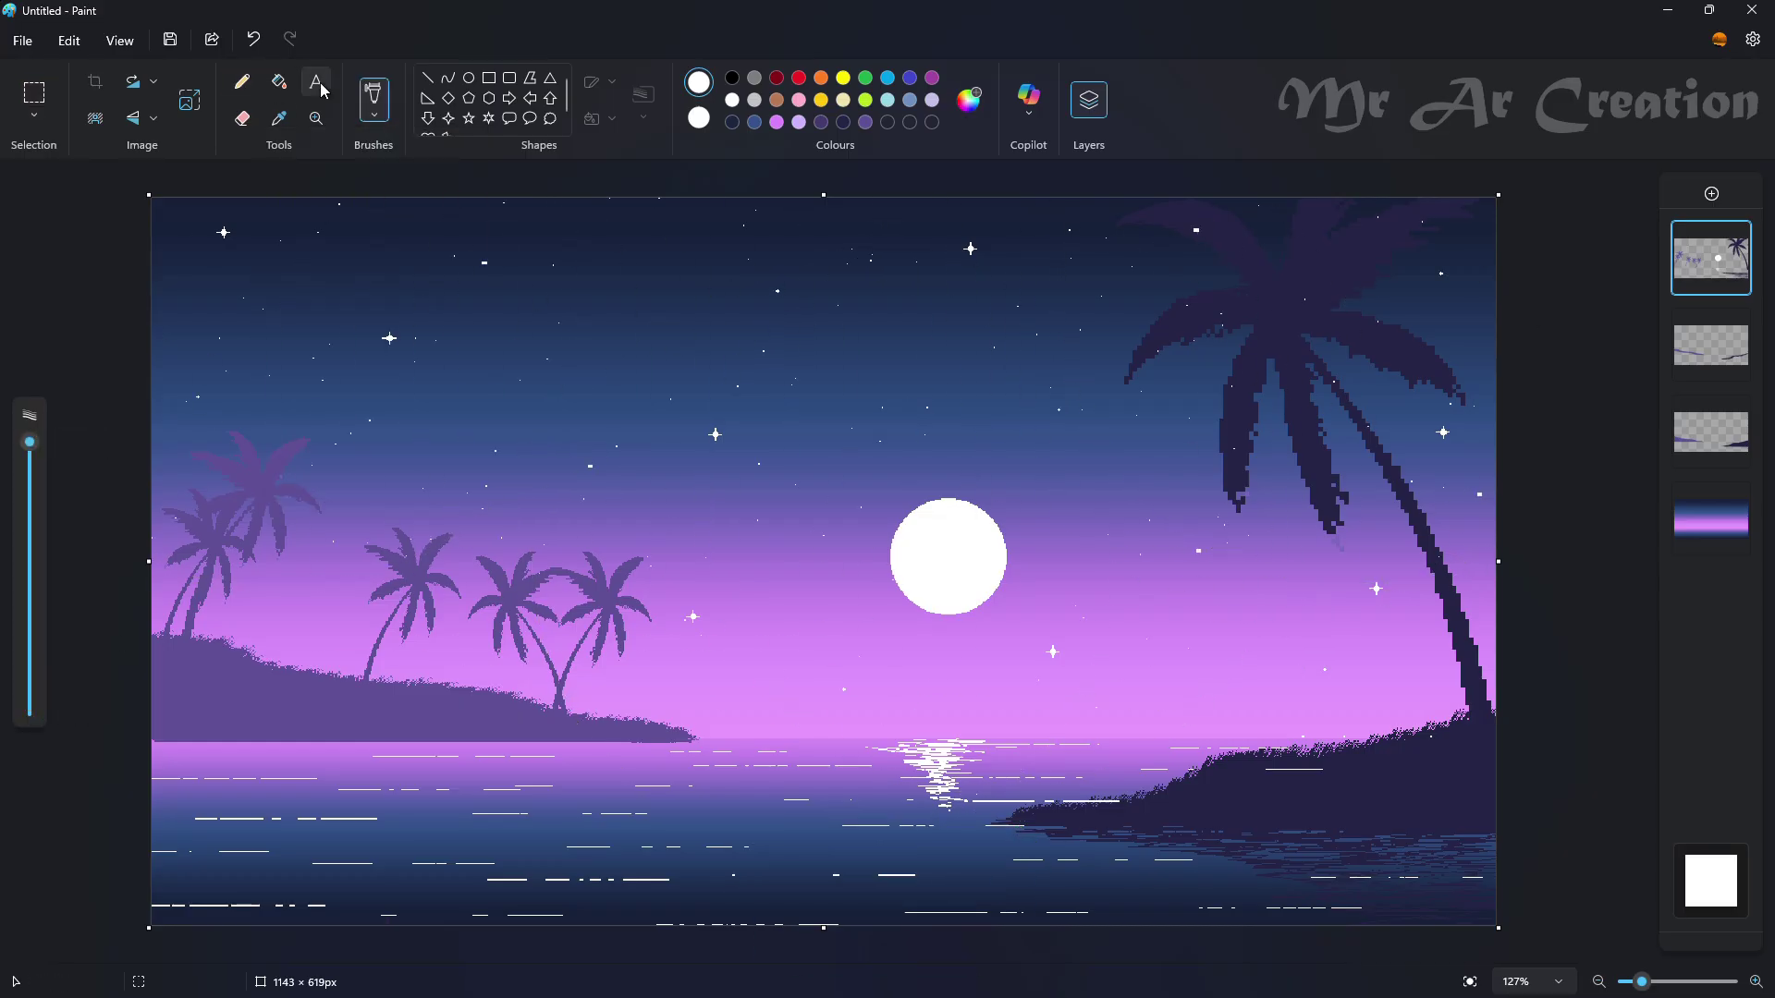
# - Reorder the layers so the solid hills are uppermost, followed by the palm and moon layer, with the thin hill-edge layer just above the background
pyautogui.moveTo(1707, 268); pyautogui.dragTo(1710, 431)
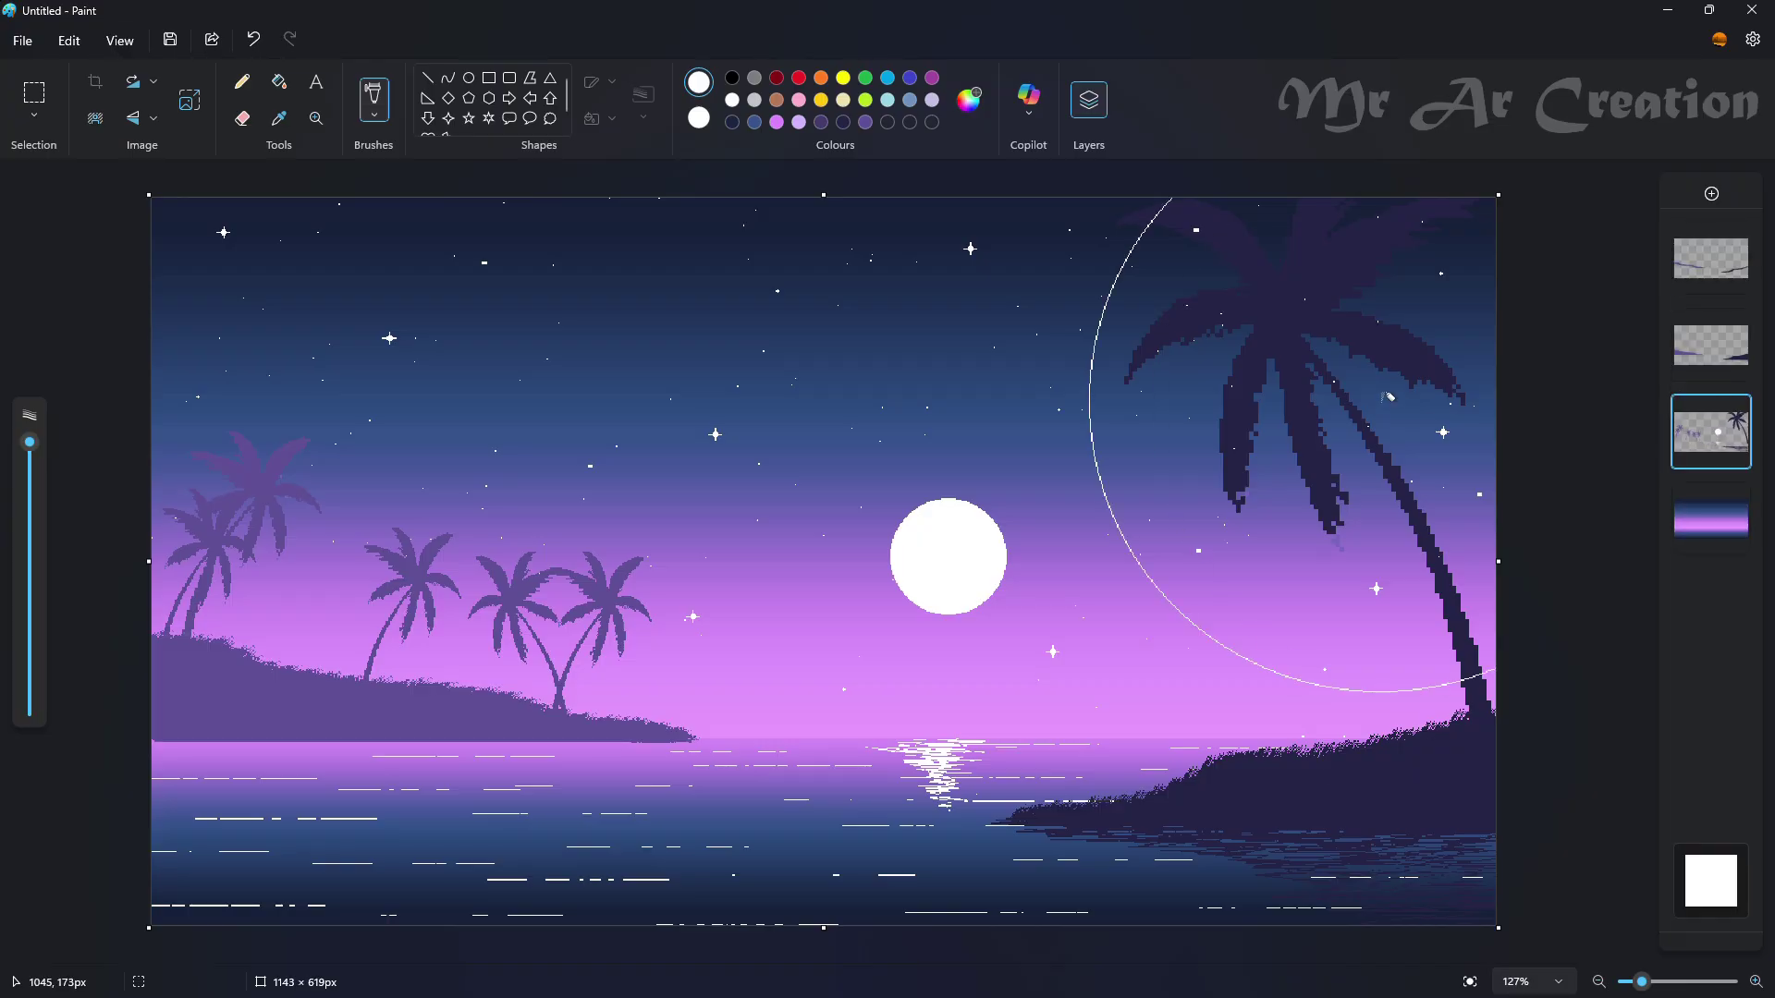
pyautogui.click(1710, 259)
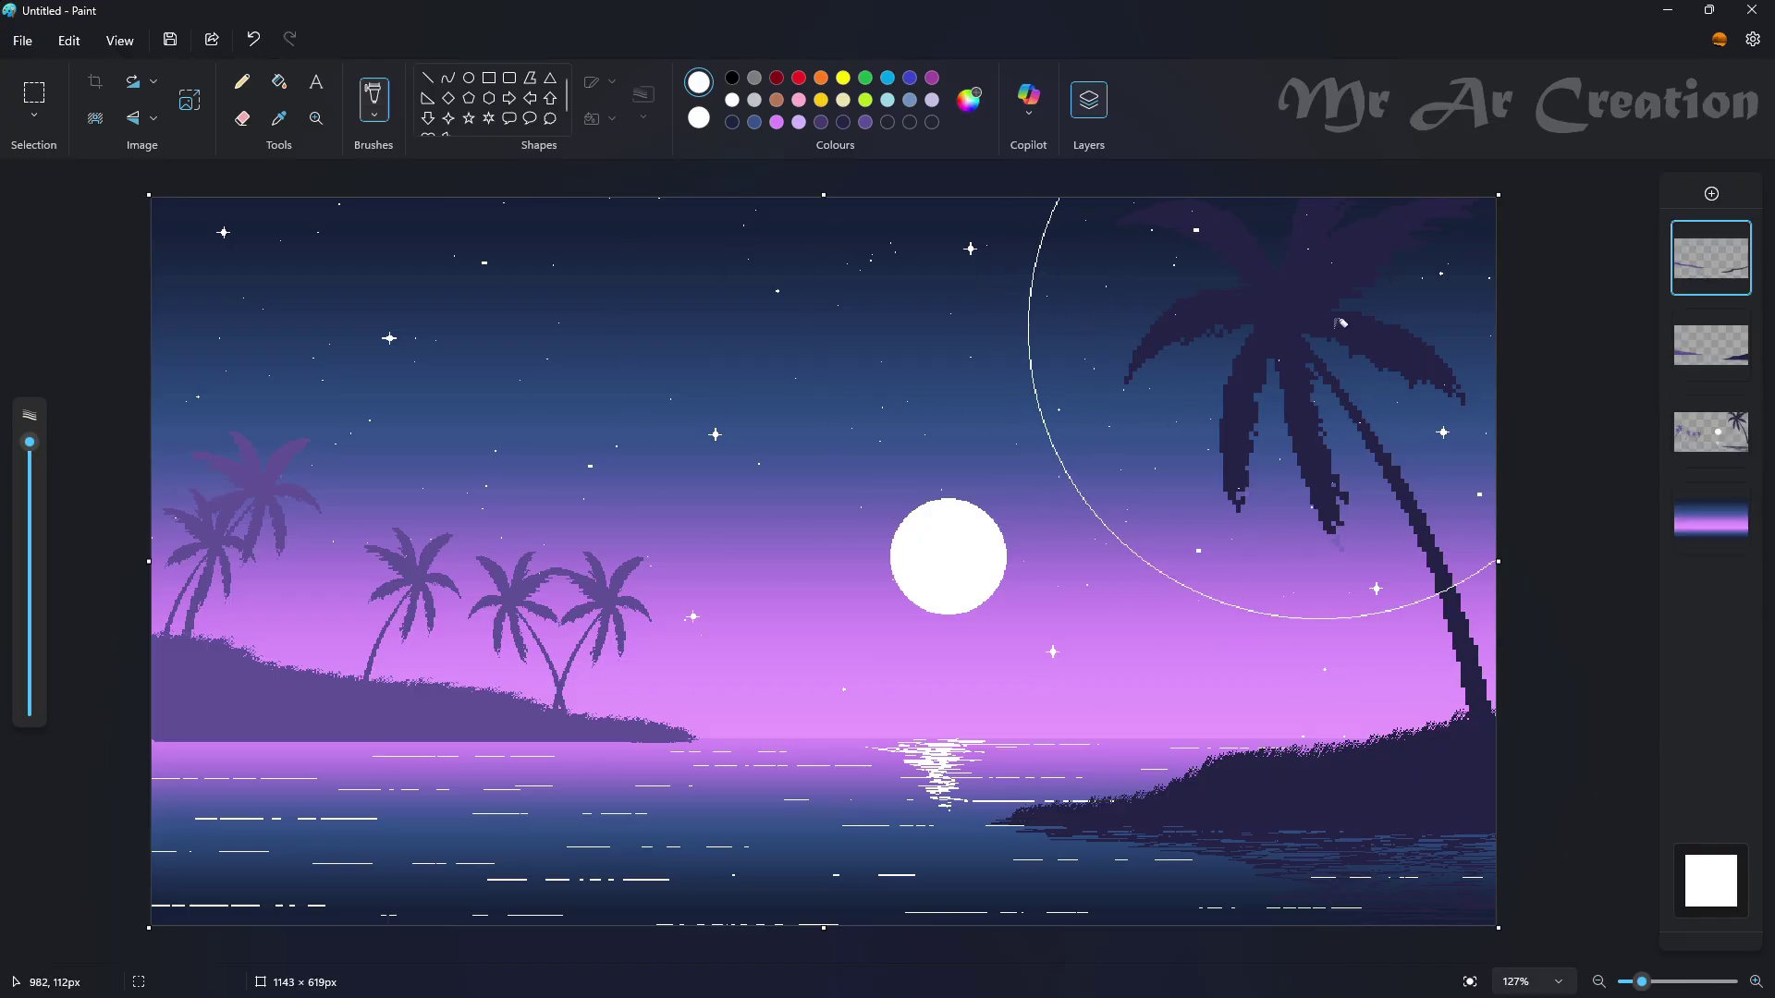
pyautogui.moveTo(1710, 259); pyautogui.dragTo(1710, 431)
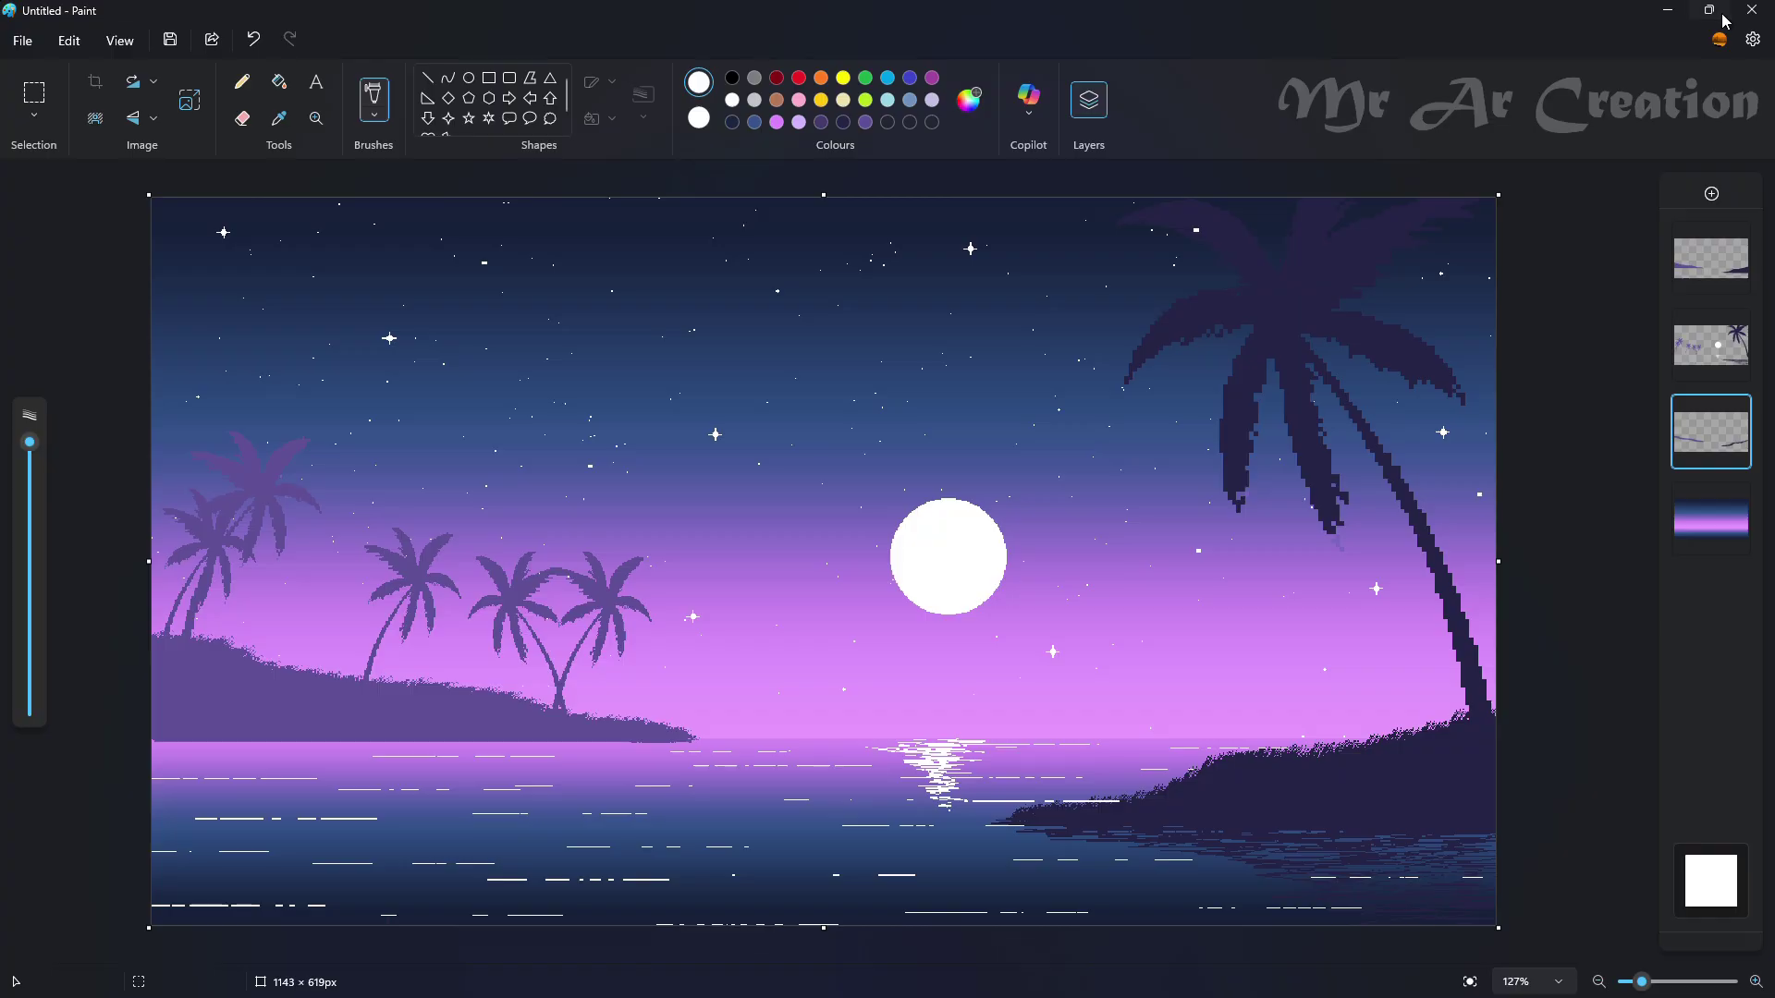